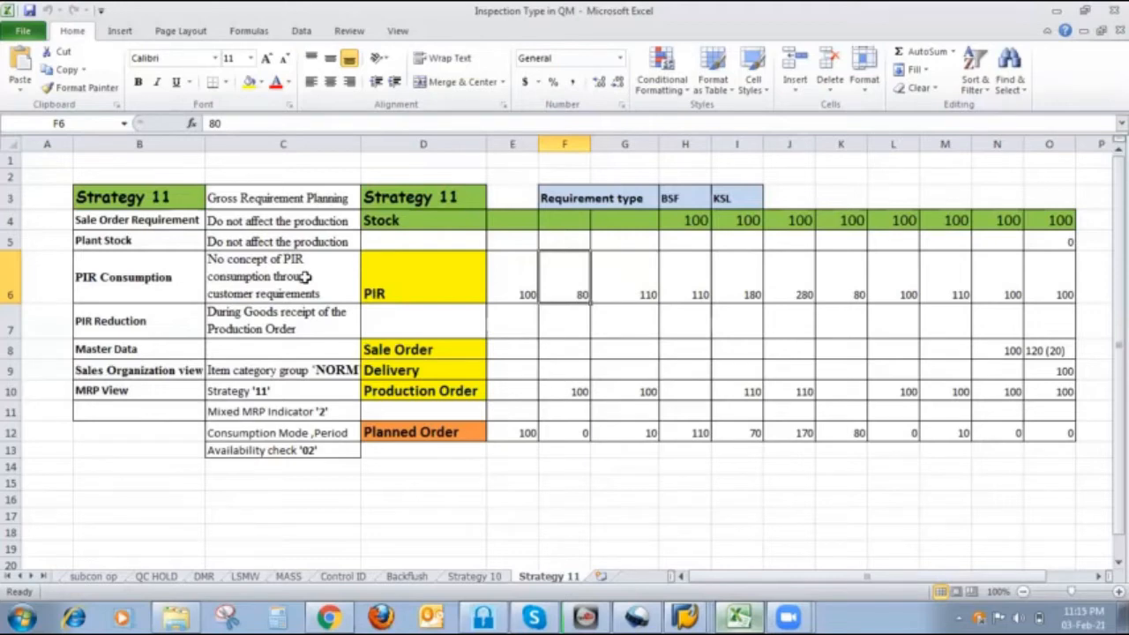
Switch to the SAP Display Material session and display only the MRP 3 view of material FINISH411.
{"action": "left_click", "coordinate": [692, 615]}
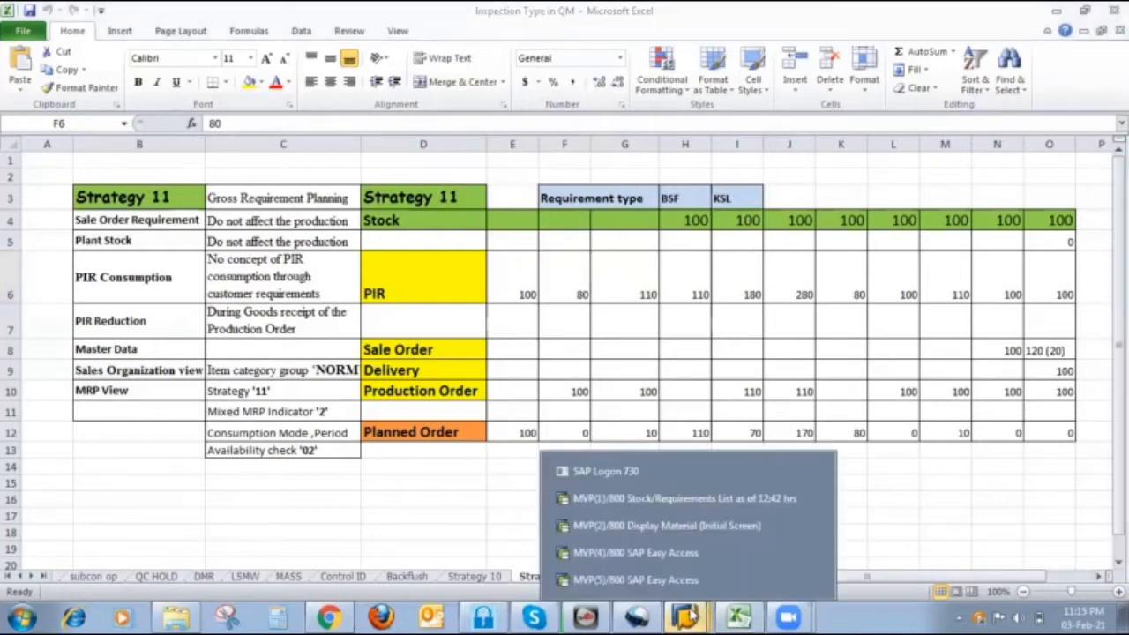
{"action": "left_click", "coordinate": [669, 526]}
{"action": "key", "text": "Return"}
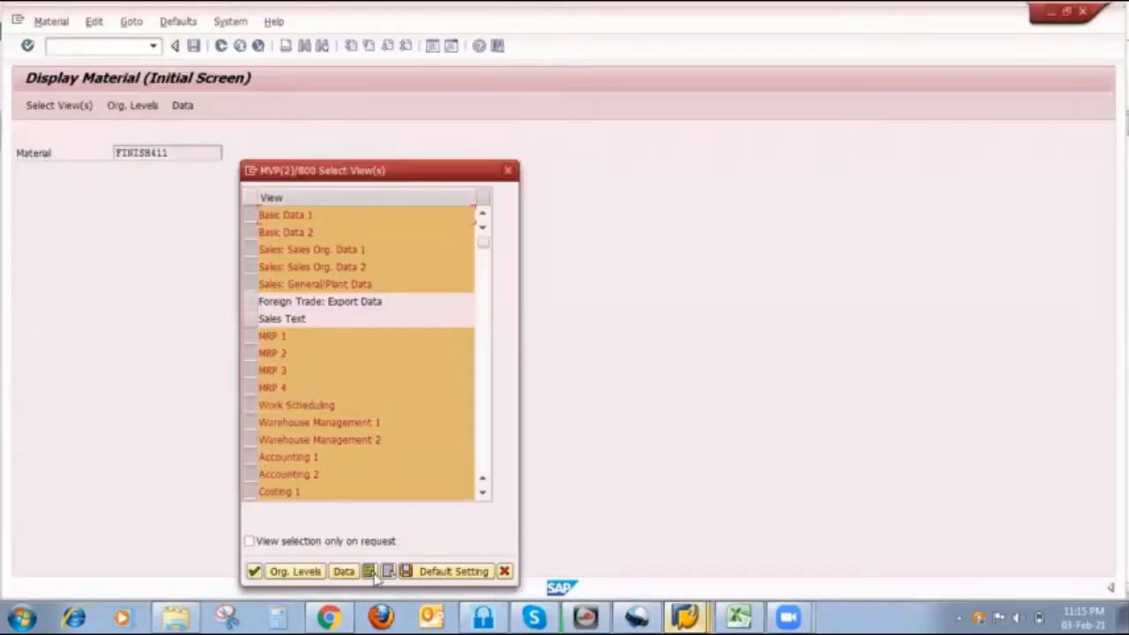
{"action": "left_click", "coordinate": [388, 573]}
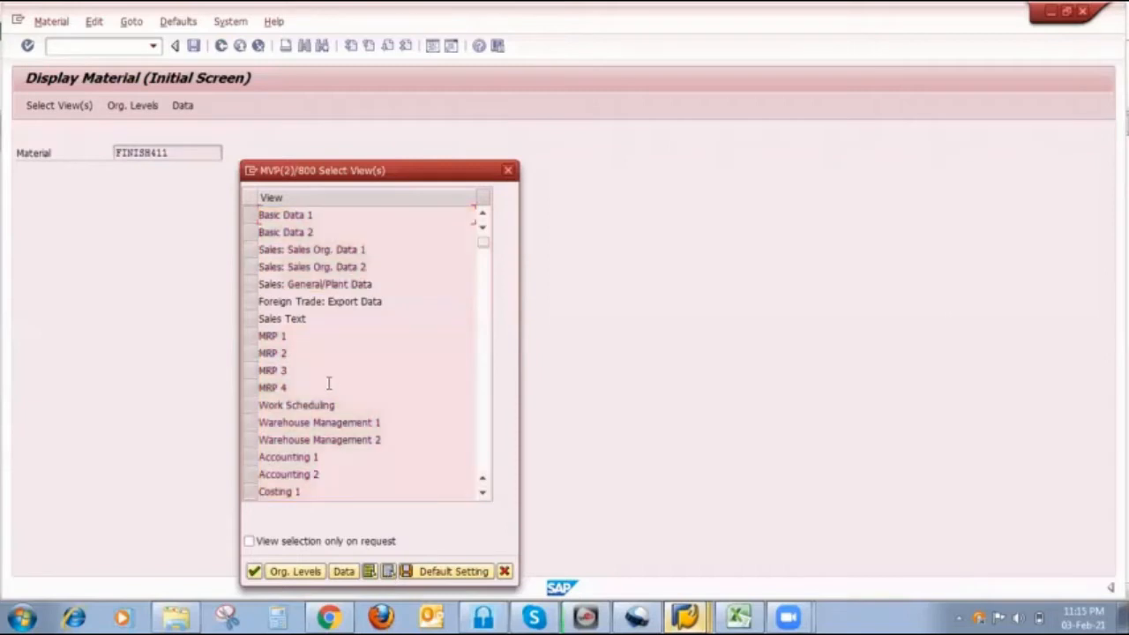
{"action": "left_click", "coordinate": [251, 370]}
{"action": "left_click", "coordinate": [254, 571]}
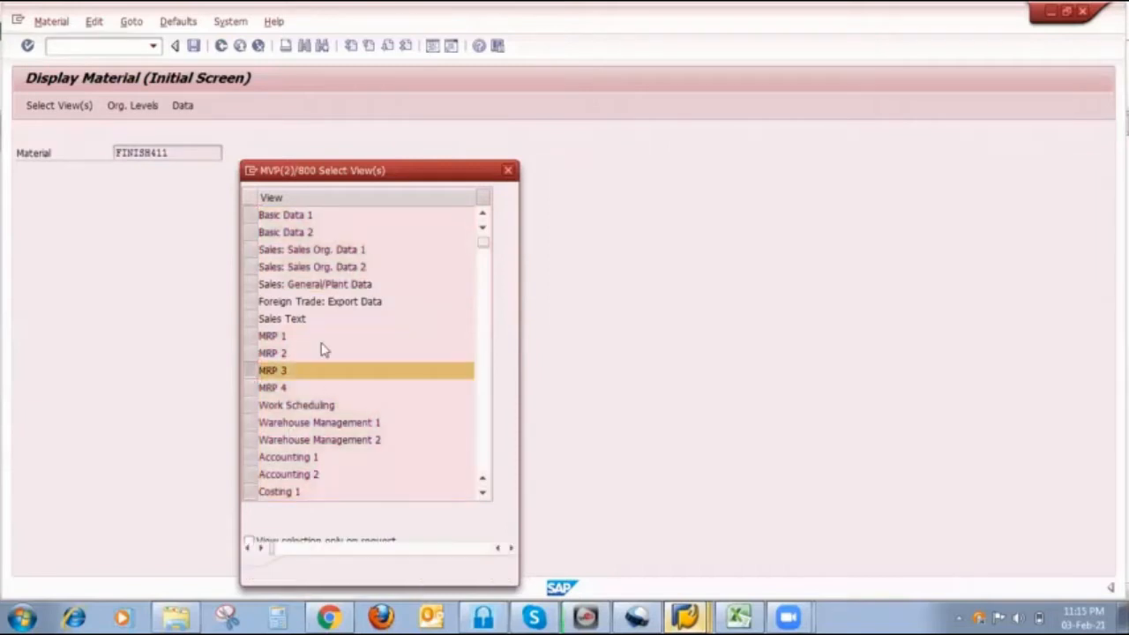
{"action": "left_click", "coordinate": [357, 282]}
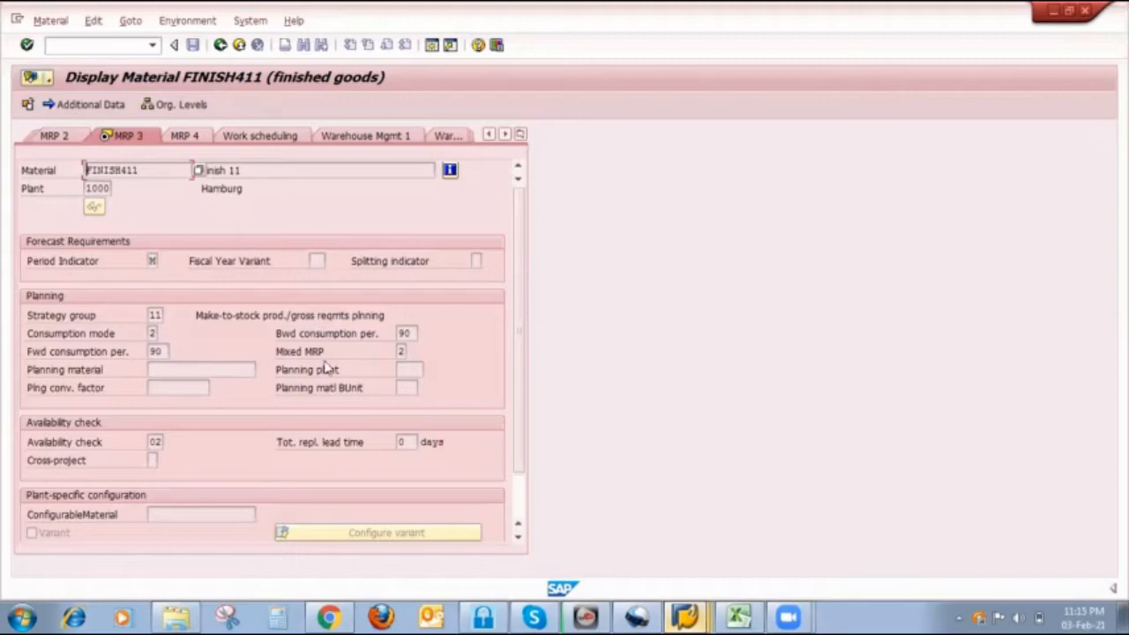
Look up the possible entries for the Mixed MRP indicator, then return to the initial material display screen.
{"action": "left_click", "coordinate": [412, 351]}
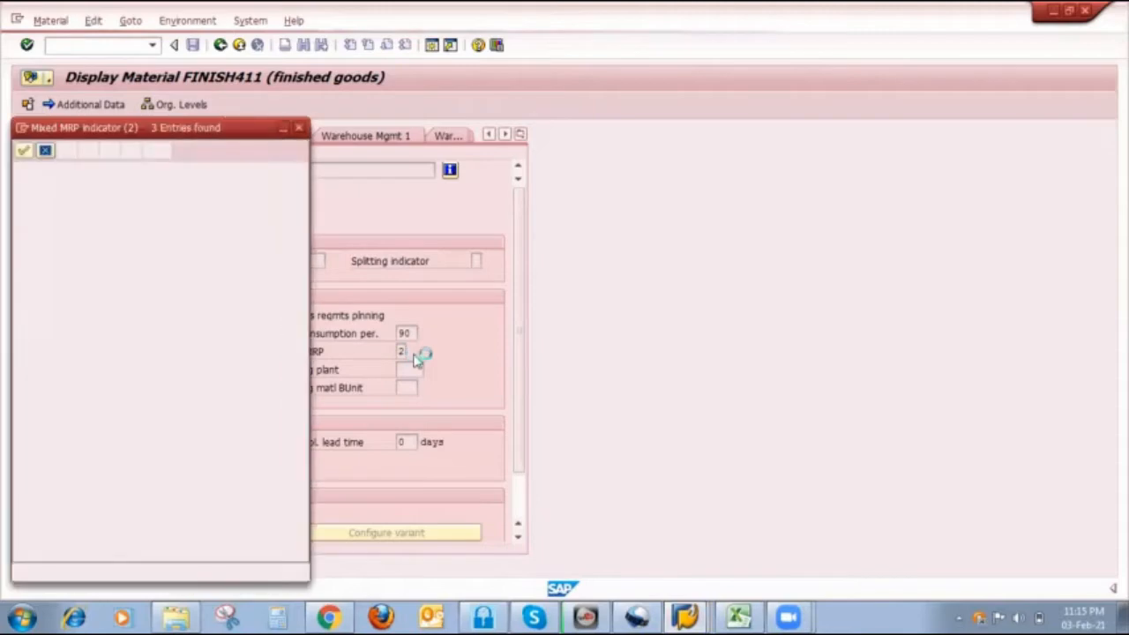
{"action": "left_click", "coordinate": [300, 129]}
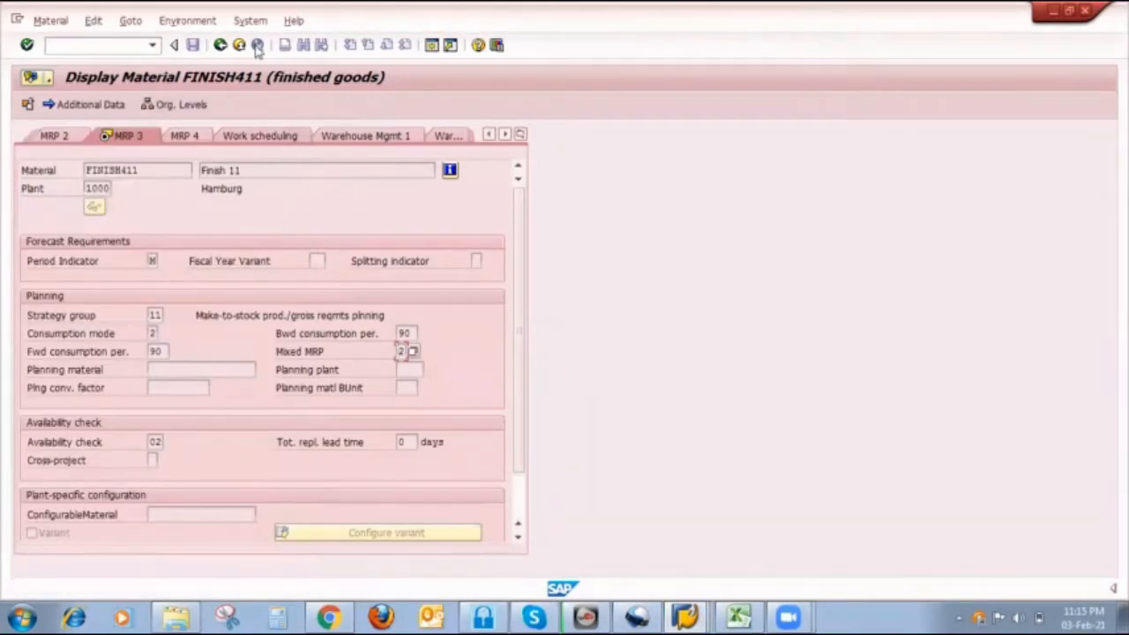
{"action": "left_click", "coordinate": [220, 44]}
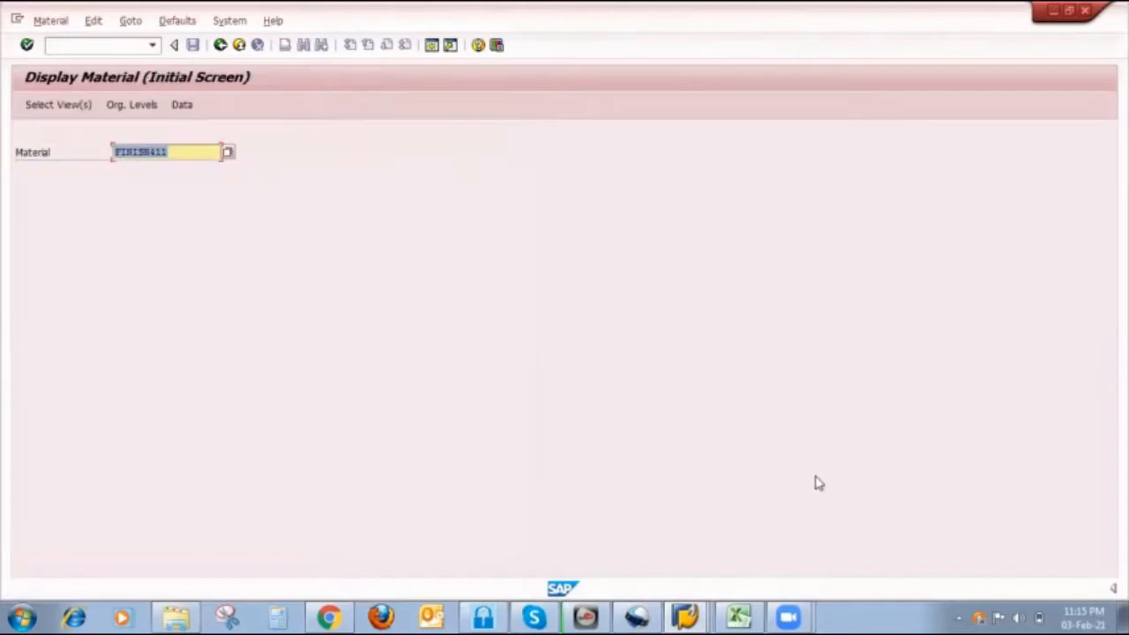
Switch to the Excel workbook and select the first PIR quantity, cell E6, in the Strategy 11 sheet.
{"action": "left_click", "coordinate": [738, 616]}
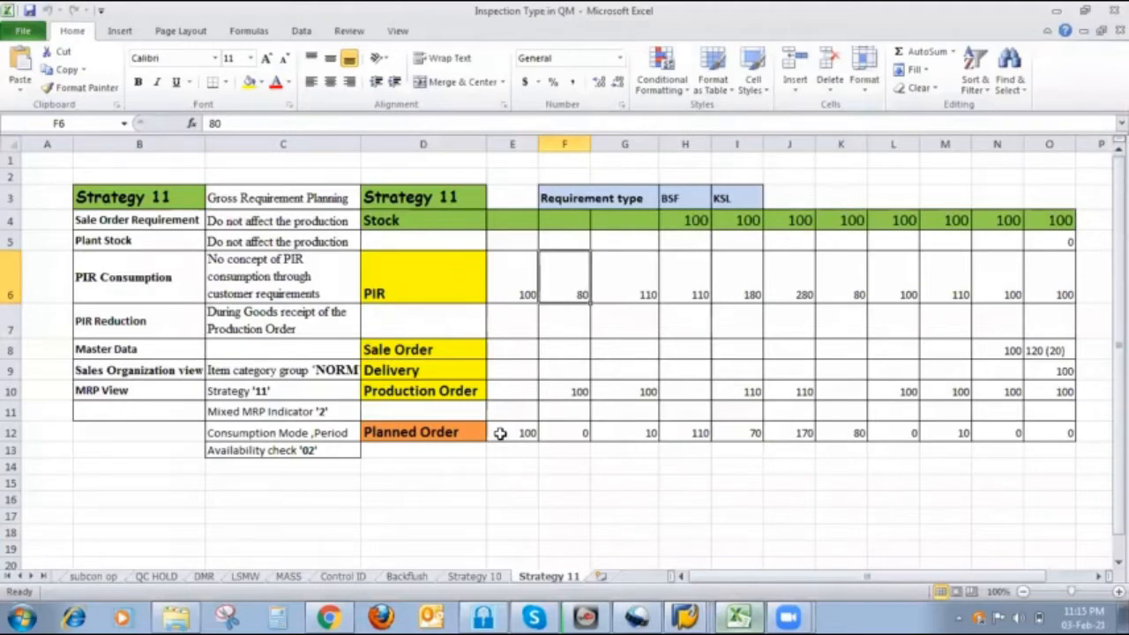
{"action": "left_click", "coordinate": [523, 276]}
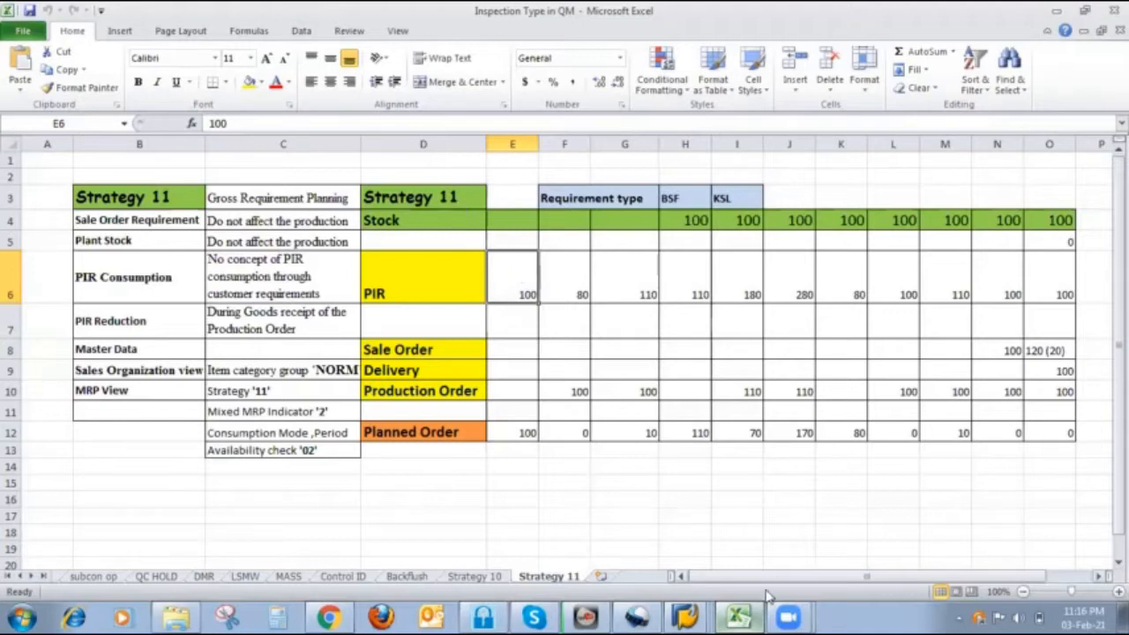
Switch back to the SAP Display Material session and start transaction MD61 to create planned independent requirements.
{"action": "left_click", "coordinate": [691, 615]}
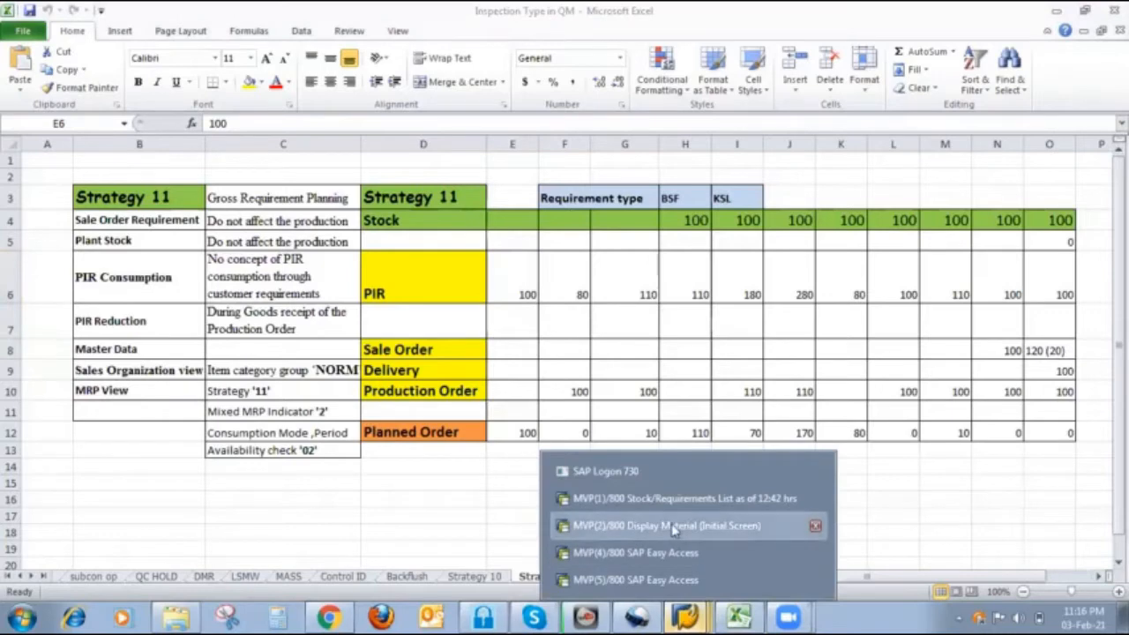
{"action": "left_click", "coordinate": [776, 524]}
{"action": "left_click", "coordinate": [112, 47]}
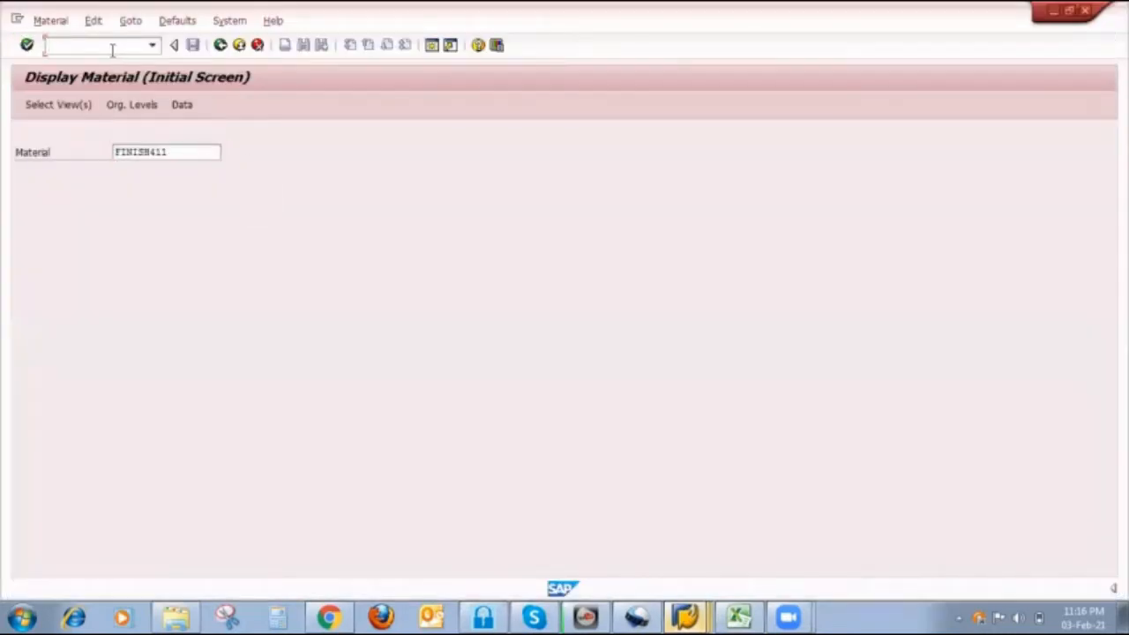
{"action": "type", "text": "/nmd61"}
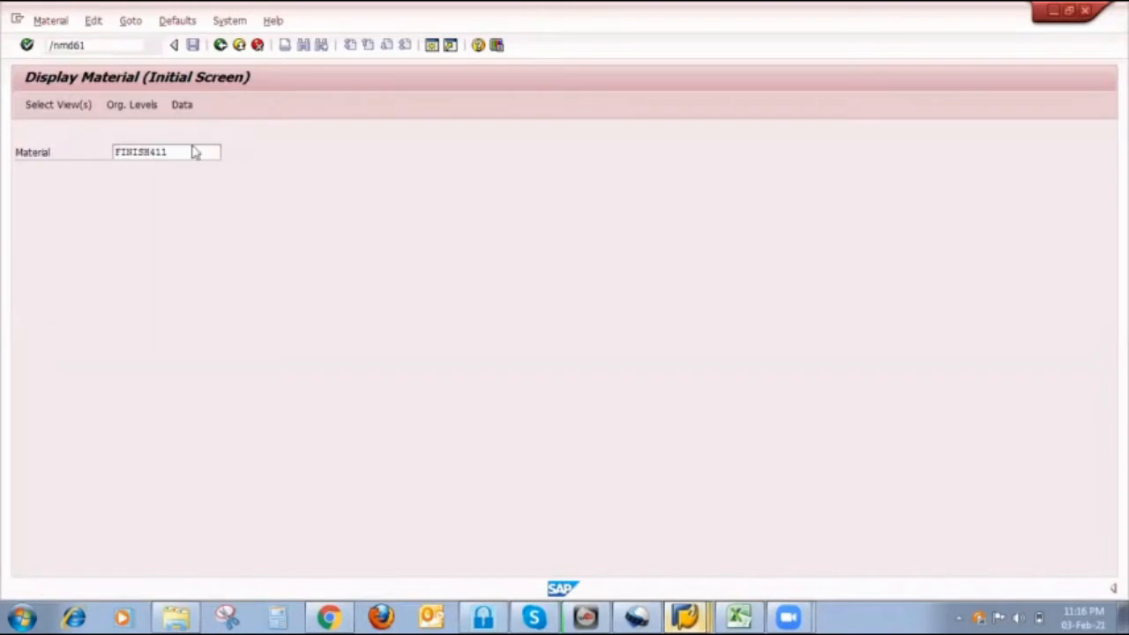
{"action": "key", "text": "Return"}
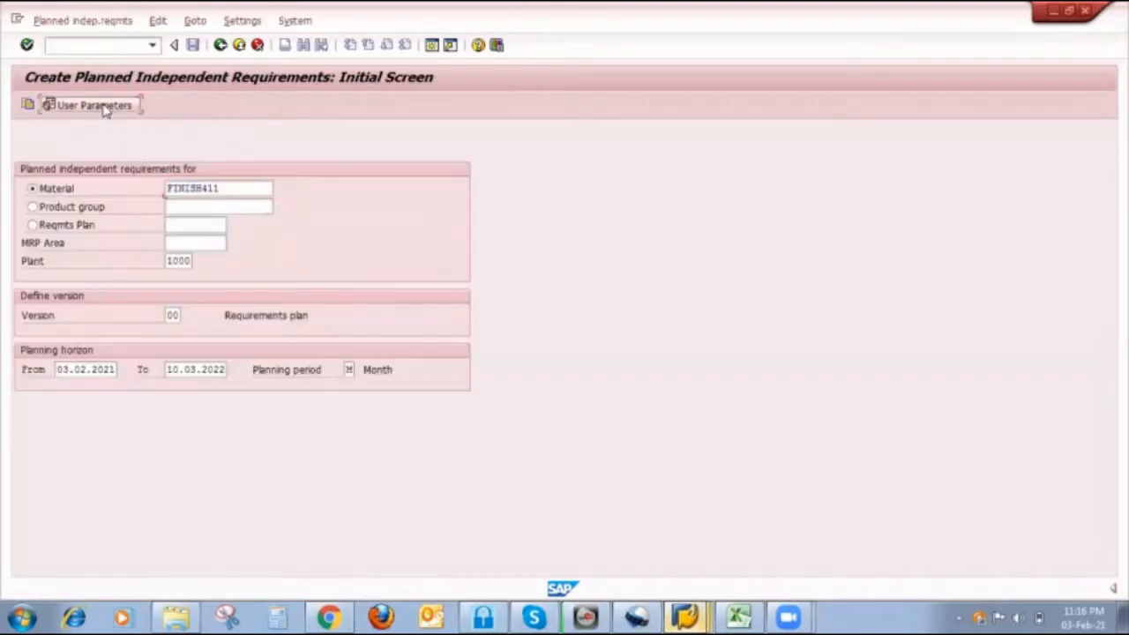
Check the requirements type BSF in the user parameters for planned independent requirements and confirm the settings.
{"action": "left_click", "coordinate": [106, 104]}
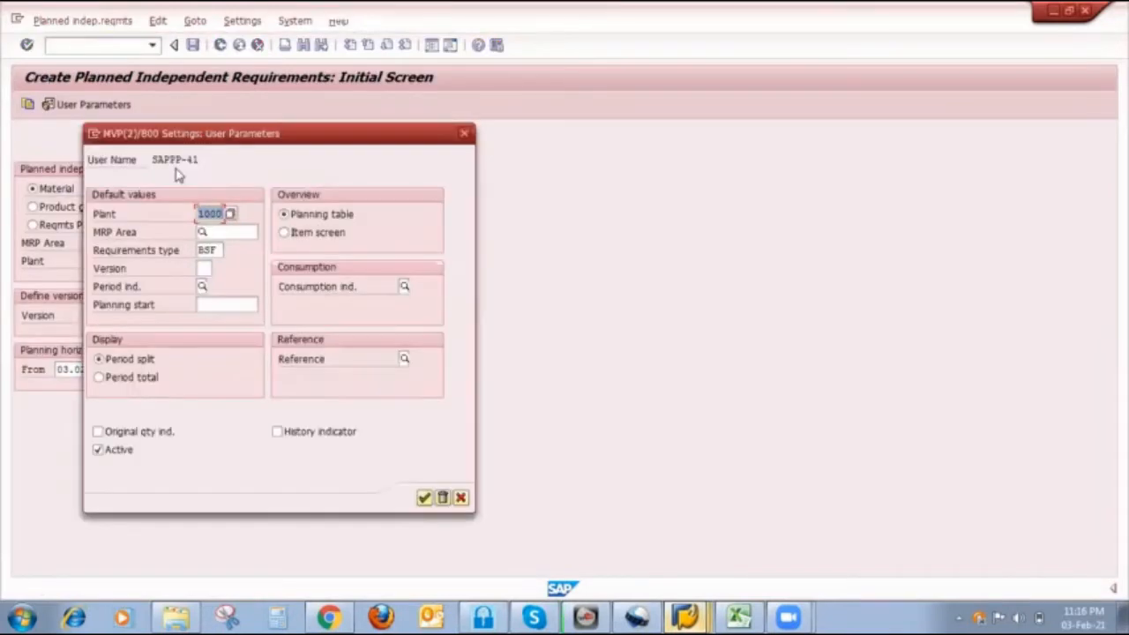
{"action": "left_click", "coordinate": [208, 250]}
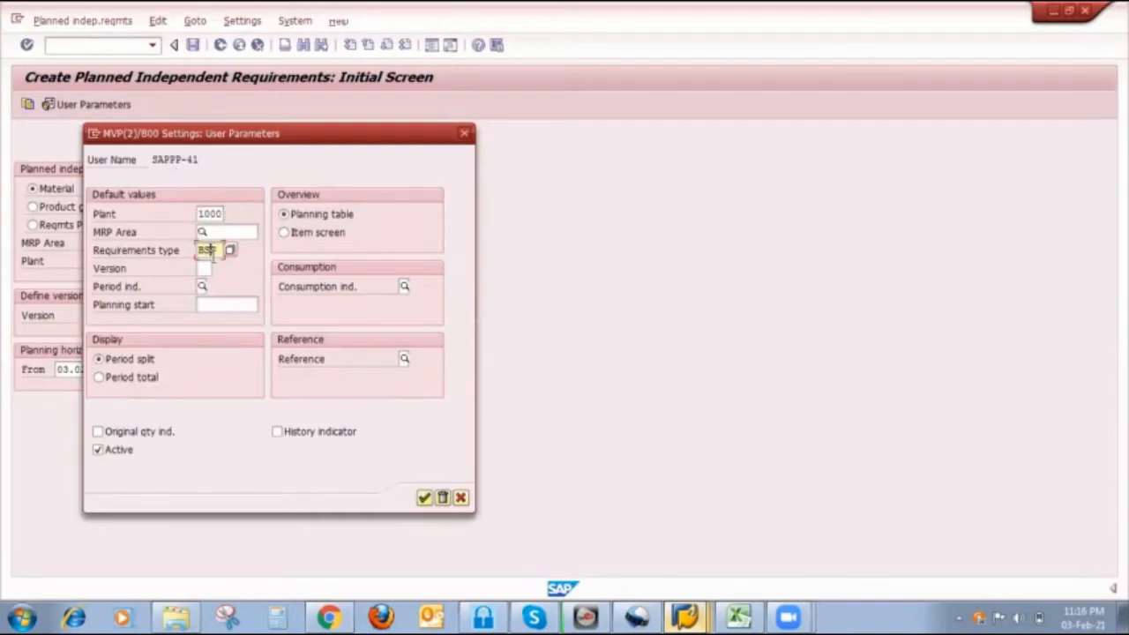
{"action": "left_click", "coordinate": [423, 499]}
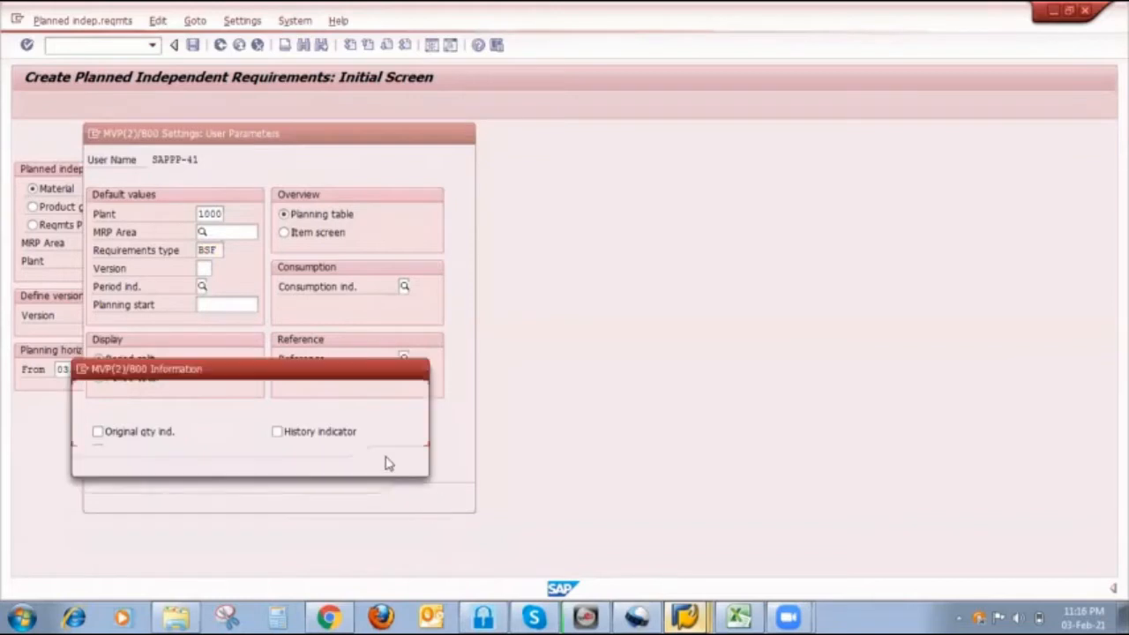
{"action": "left_click", "coordinate": [396, 464]}
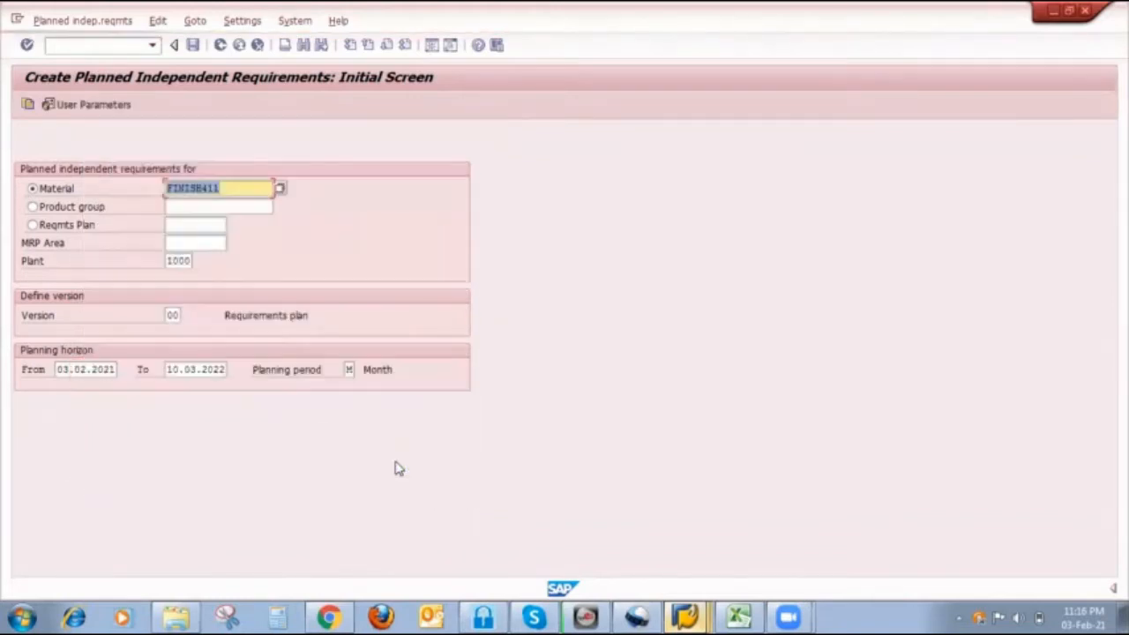
Set the planning horizon from 03.03.2021 to 09.03.2021 with daily planning period D and open the planning table.
{"action": "left_click", "coordinate": [113, 369]}
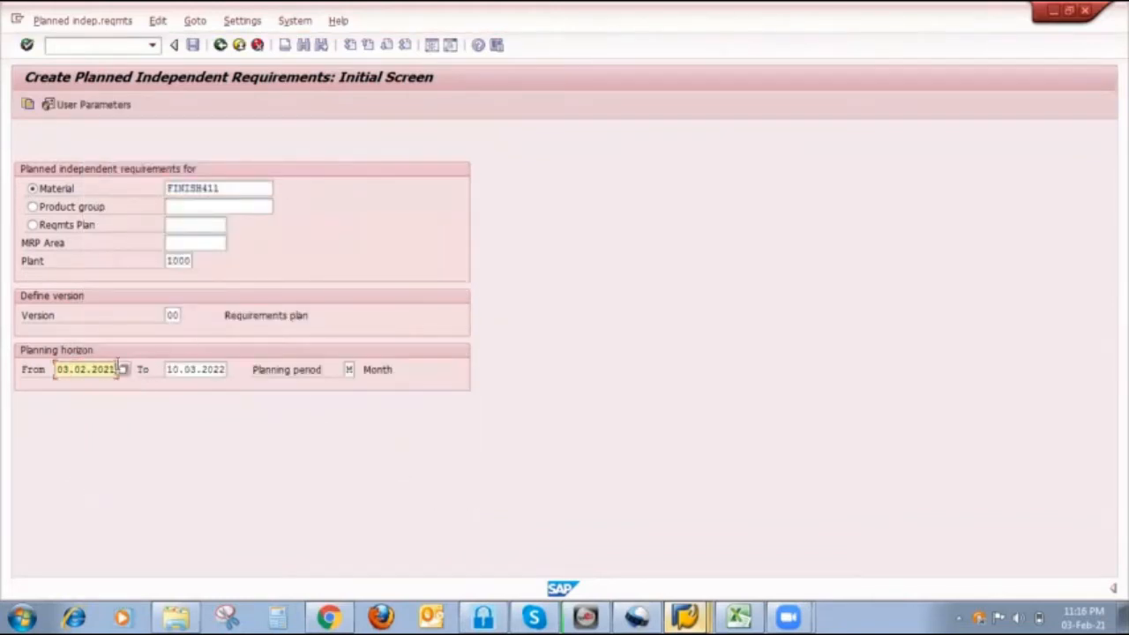
{"action": "key", "text": "BackSpace"}
{"action": "key", "text": "BackSpace"}
{"action": "key", "text": "BackSpace"}
{"action": "key", "text": "BackSpace"}
{"action": "key", "text": "BackSpace"}
{"action": "key", "text": "BackSpace"}
{"action": "key", "text": "BackSpace"}
{"action": "key", "text": "BackSpace"}
{"action": "key", "text": "BackSpace"}
{"action": "key", "text": "BackSpace"}
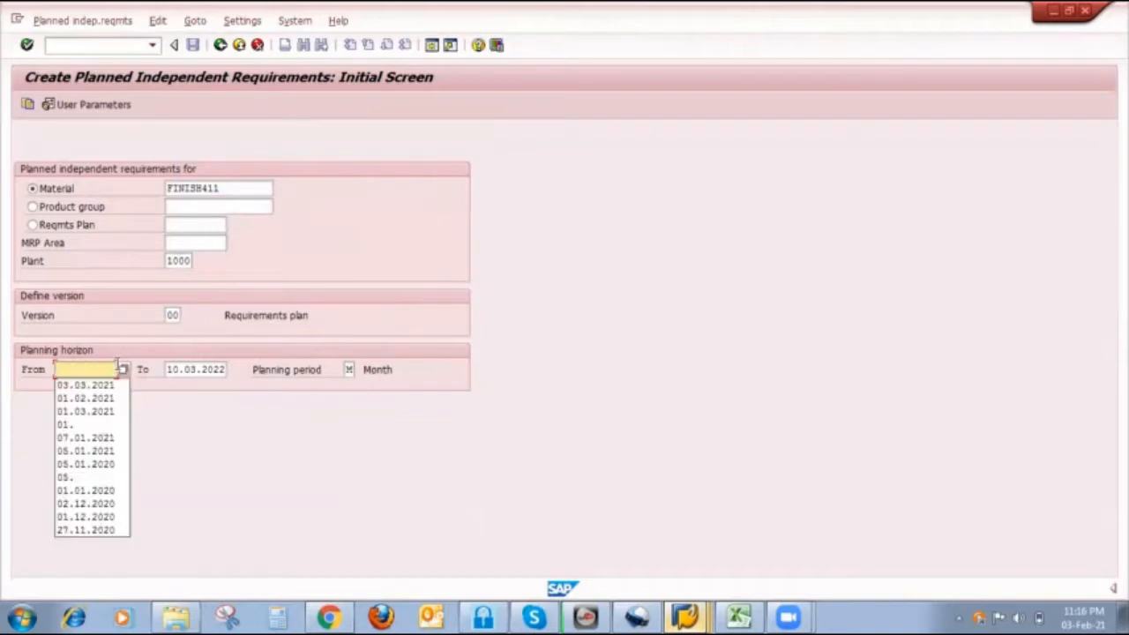
{"action": "left_click", "coordinate": [106, 387]}
{"action": "key", "text": "Tab"}
{"action": "key", "text": "BackSpace"}
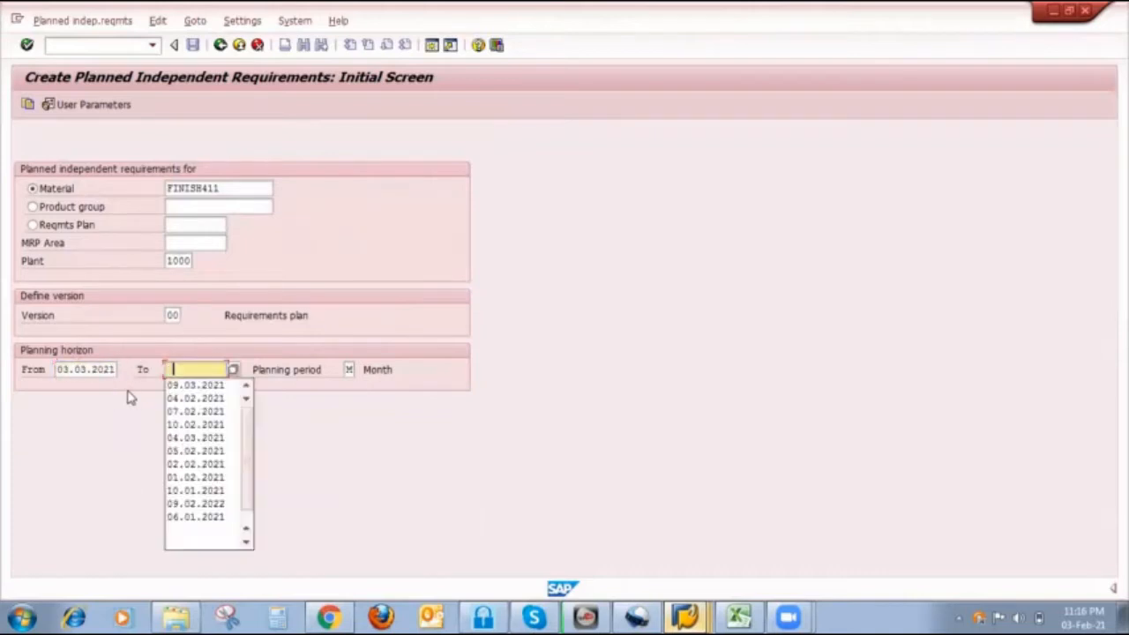
{"action": "left_click", "coordinate": [187, 385]}
{"action": "key", "text": "Tab"}
{"action": "key", "text": "BackSpace"}
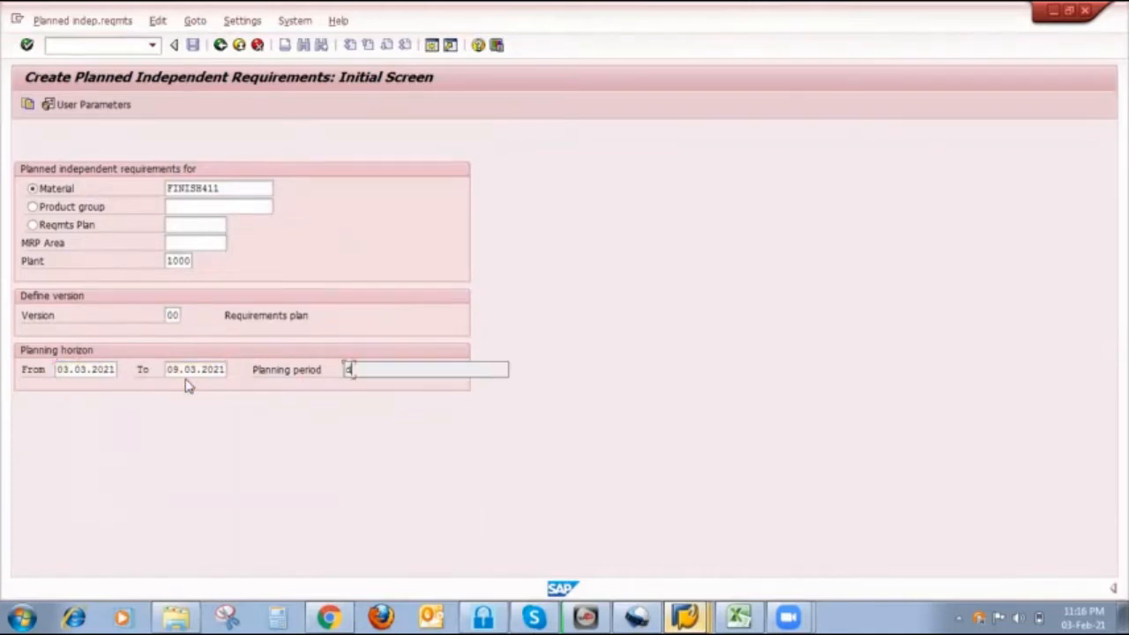
{"action": "type", "text": "d"}
{"action": "key", "text": "Return"}
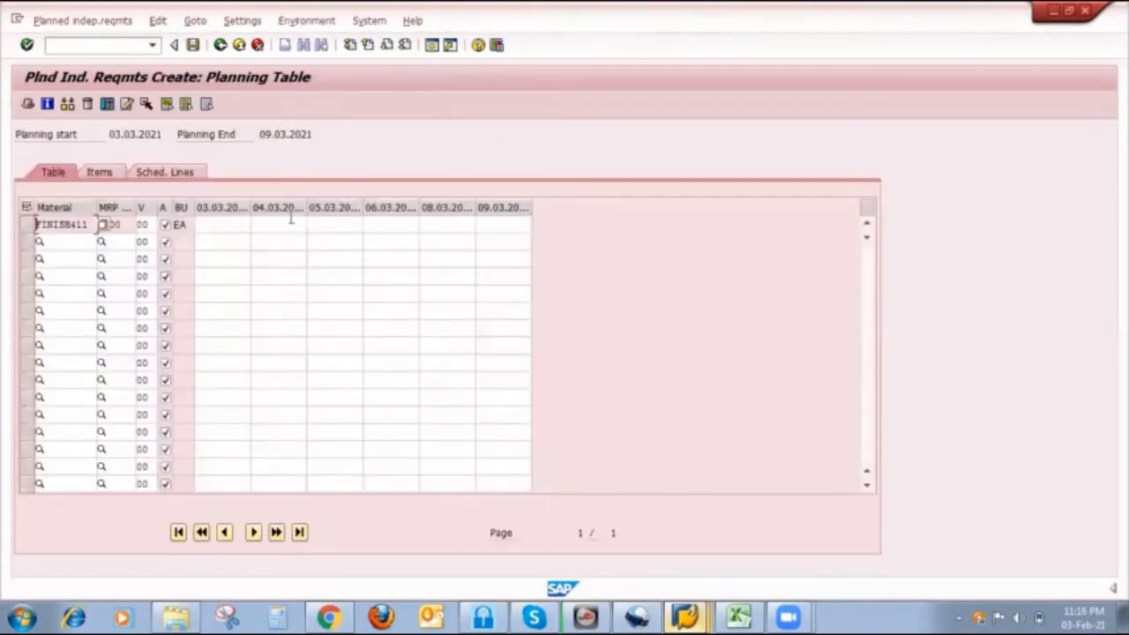
Enter a planned requirement of 100 for FINISH411 on 04.03.2021 and save it.
{"action": "left_click", "coordinate": [294, 225]}
{"action": "type", "text": "100"}
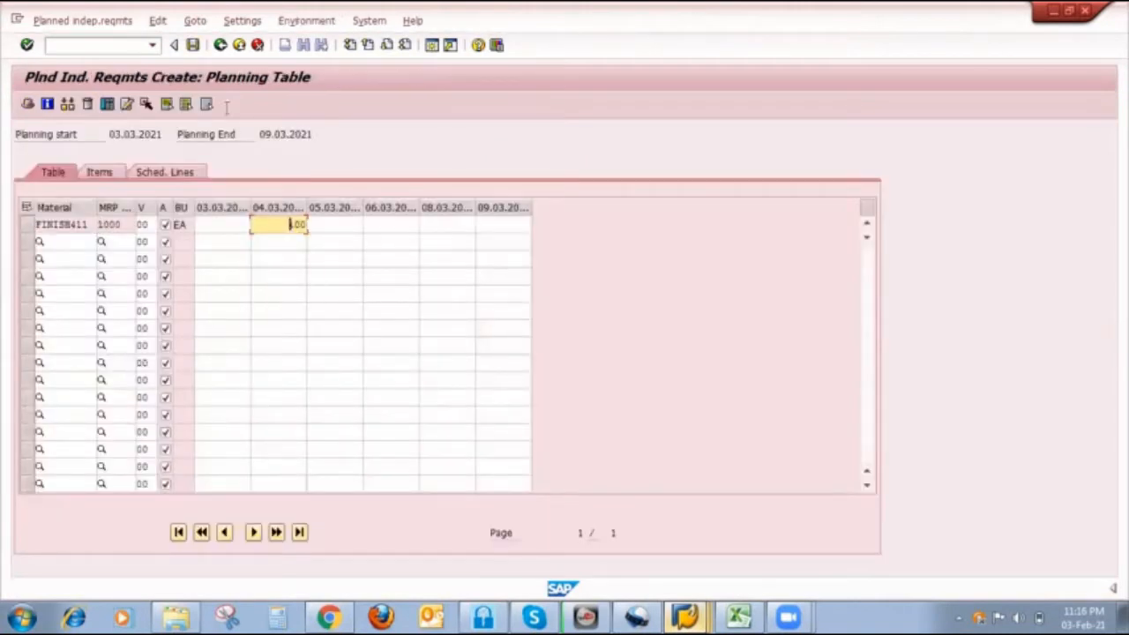
{"action": "left_click", "coordinate": [192, 45]}
Refresh the stock/requirements list of FINISH411 in its session and widen the MRP element data column.
{"action": "mouse_move", "coordinate": [684, 615]}
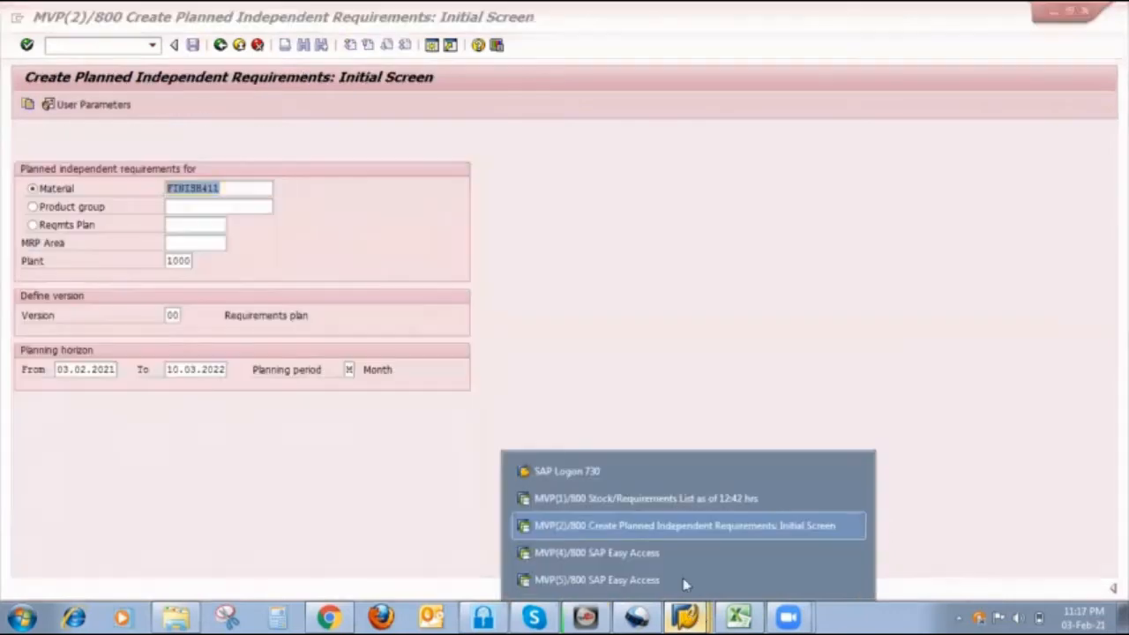
{"action": "left_click", "coordinate": [594, 498]}
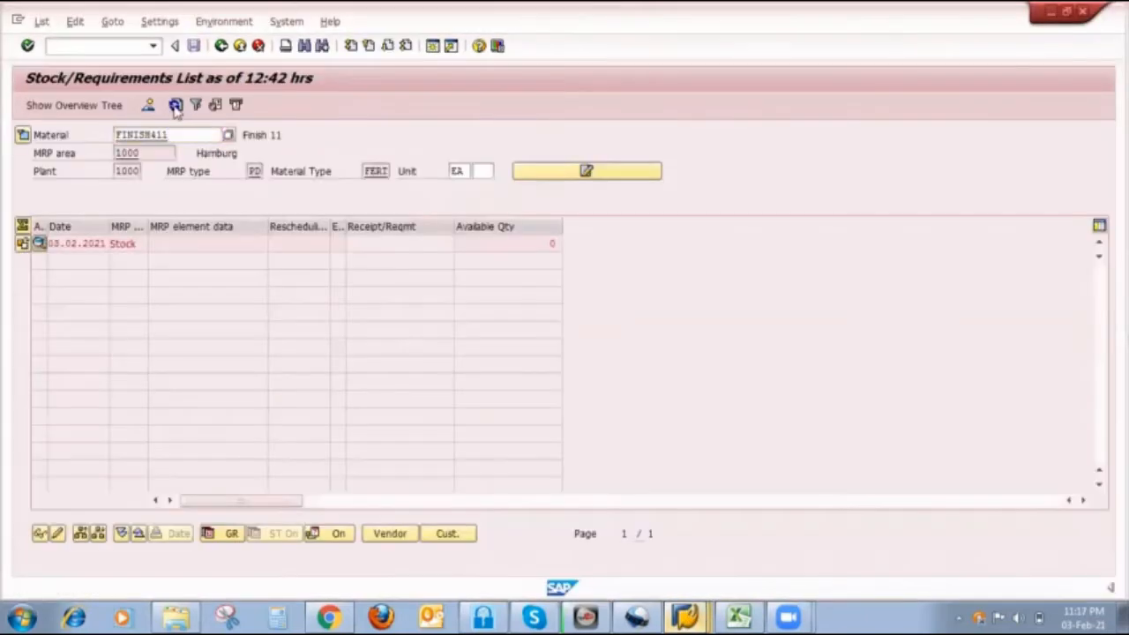
{"action": "left_click", "coordinate": [175, 105]}
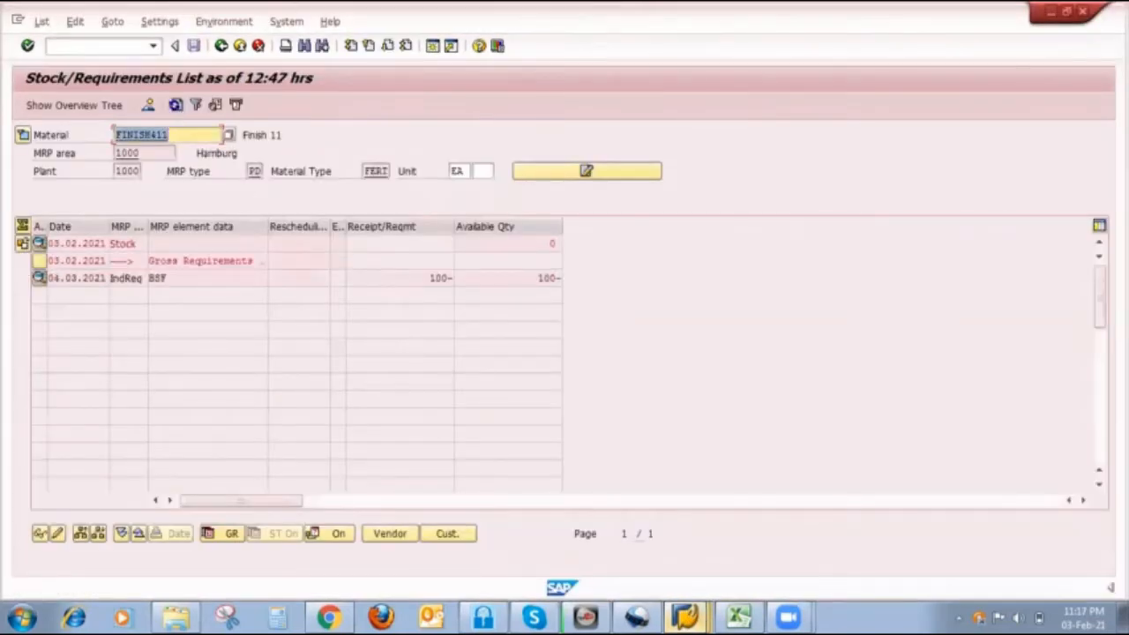
{"action": "left_click_drag", "start_coordinate": [268, 225], "coordinate": [357, 230]}
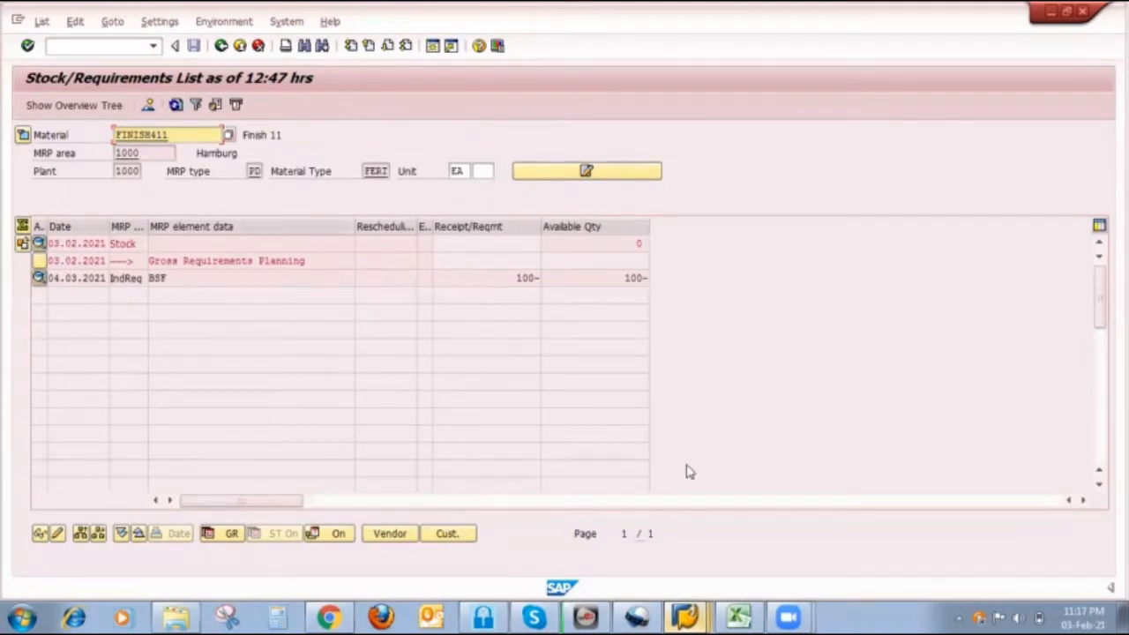
Switch to a free SAP Easy Access session and start transaction MD02 for single-item, multi-level planning.
{"action": "left_click", "coordinate": [685, 615]}
{"action": "left_click", "coordinate": [666, 564]}
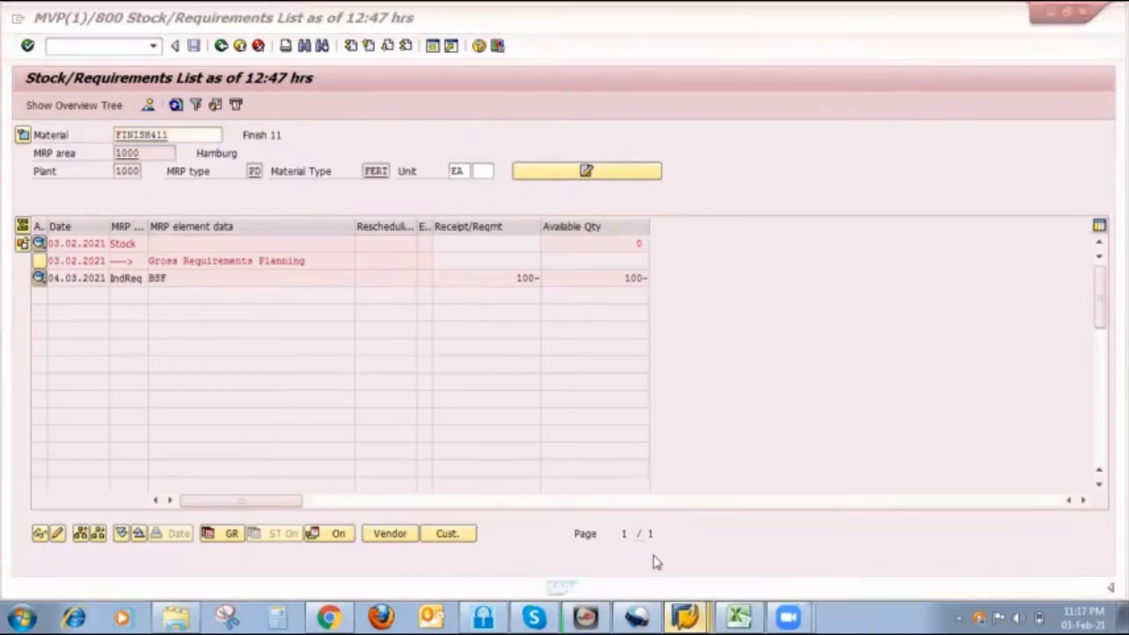
{"action": "type", "text": "/nmd"}
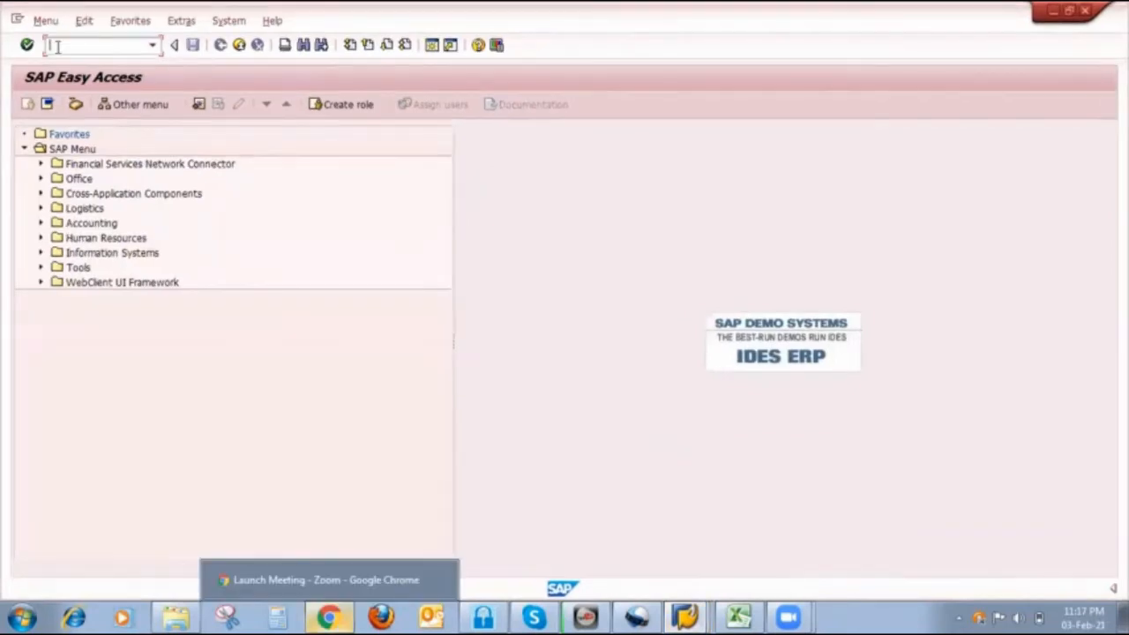
{"action": "type", "text": "md02"}
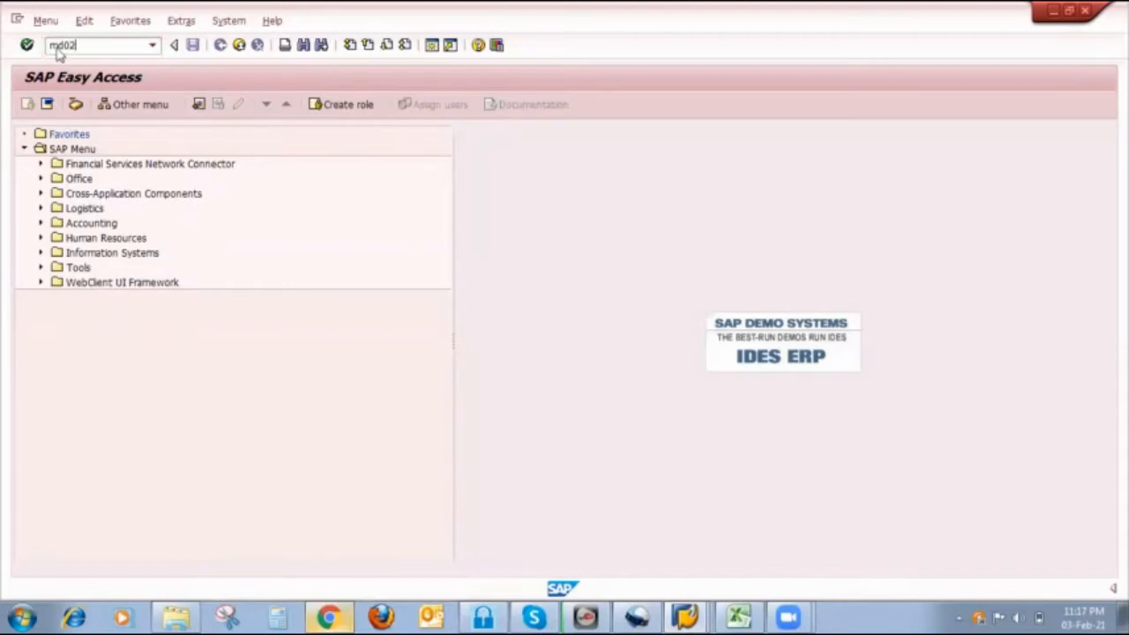
{"action": "key", "text": "Return"}
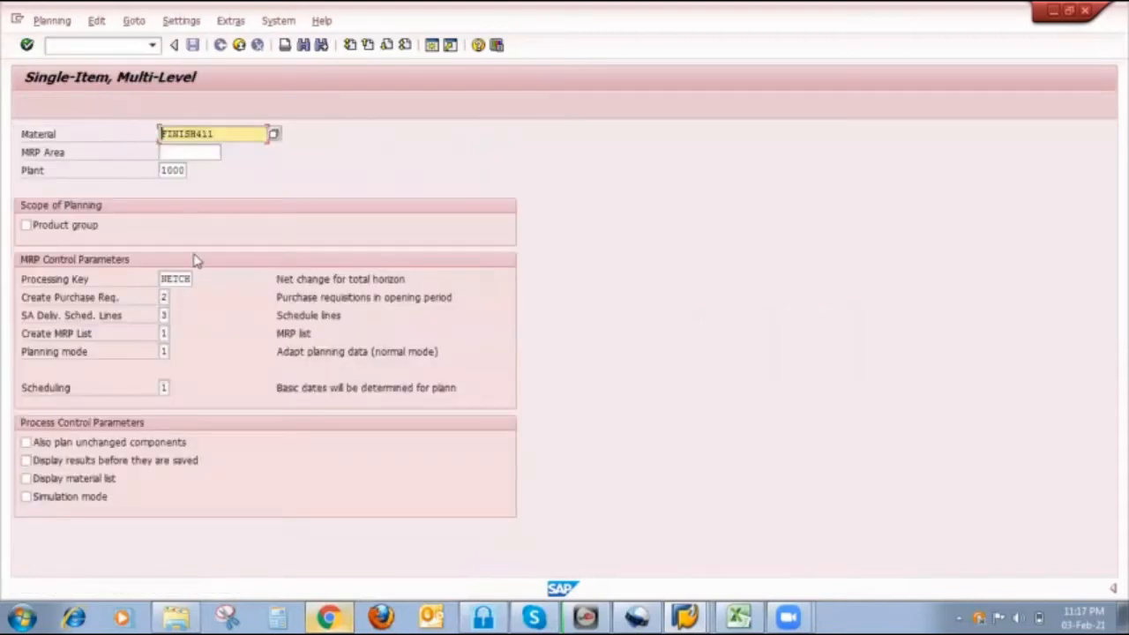
Set the planning mode to 3 and enable planning unchanged components and displaying results before they are saved.
{"action": "left_click", "coordinate": [163, 351]}
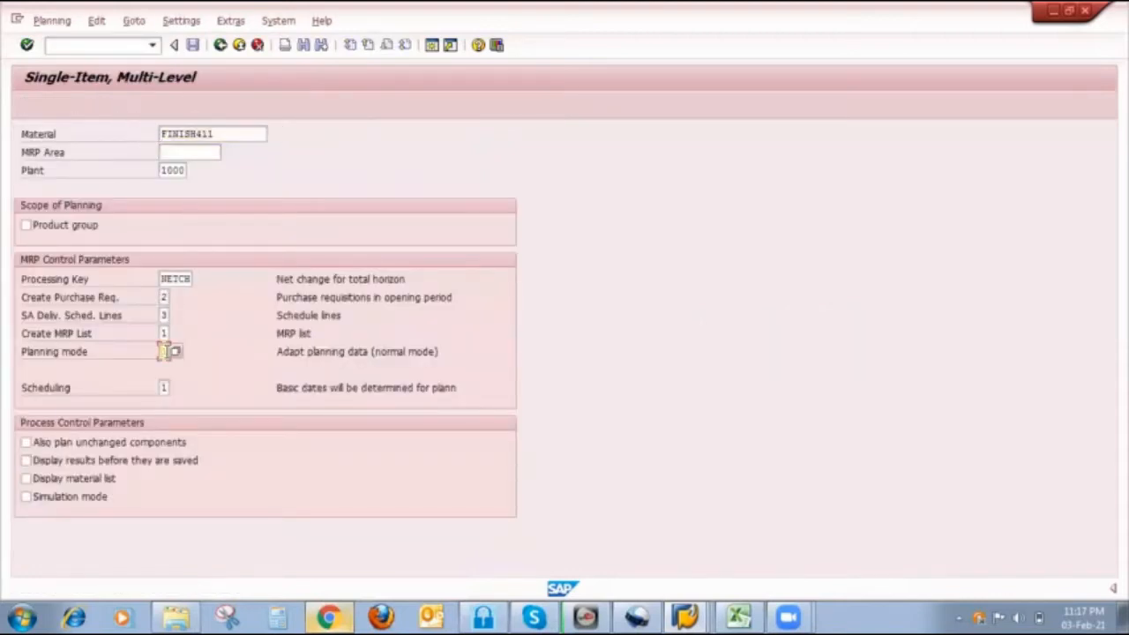
{"action": "type", "text": "3"}
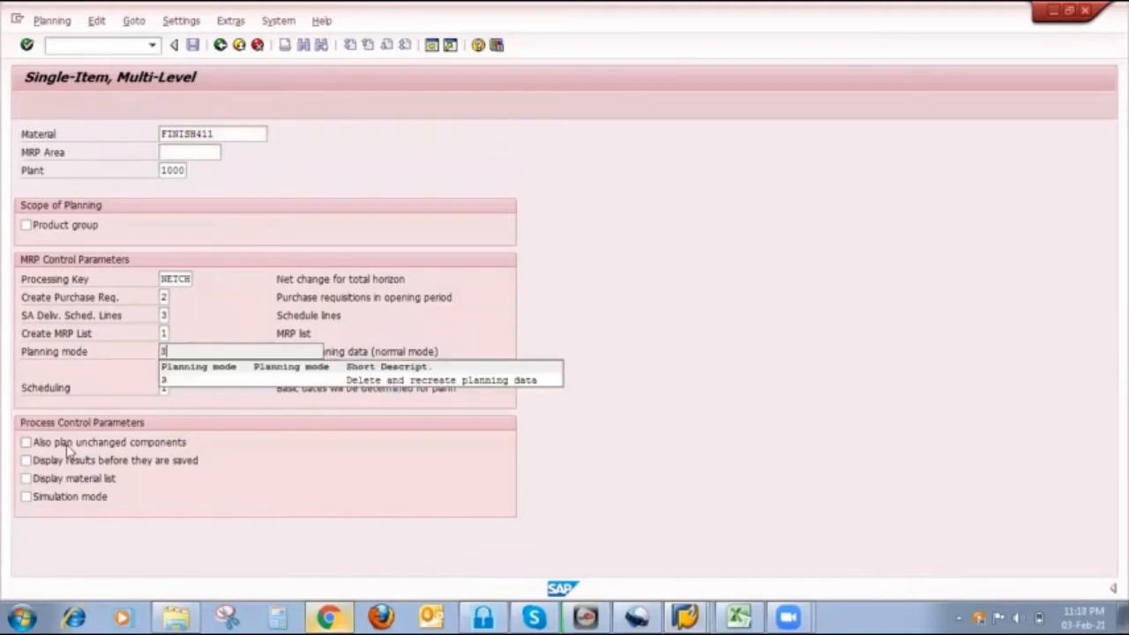
{"action": "left_click", "coordinate": [62, 445]}
{"action": "left_click", "coordinate": [53, 461]}
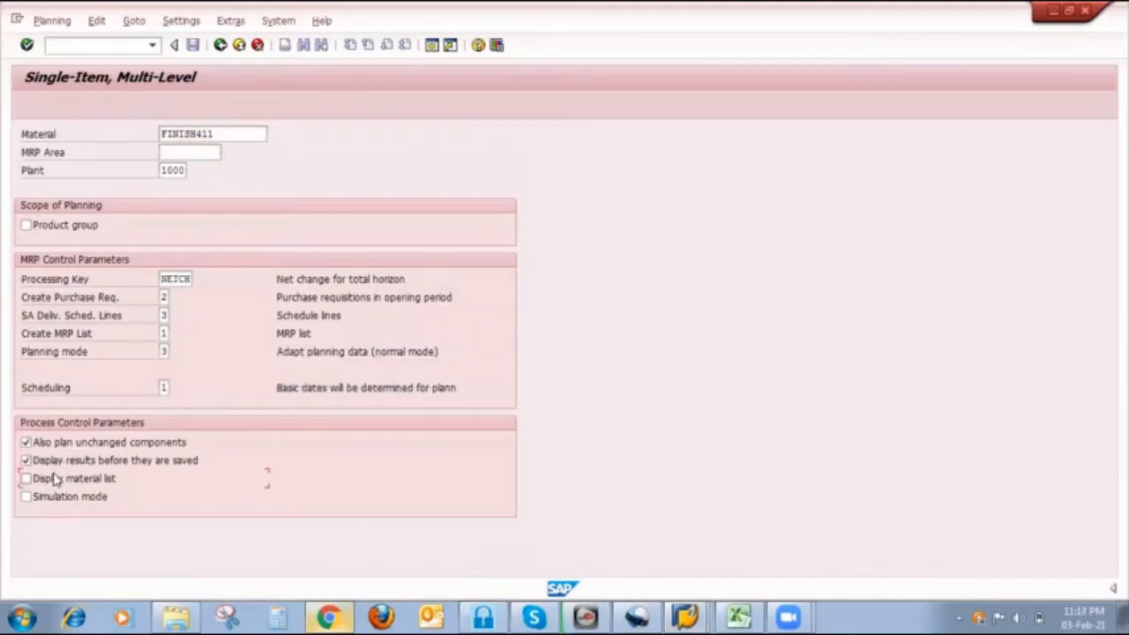
Run MRP for FINISH411 with the material list displayed, save the planning result, and continue without further stopping points.
{"action": "key", "text": "Return"}
{"action": "key", "text": "Return"}
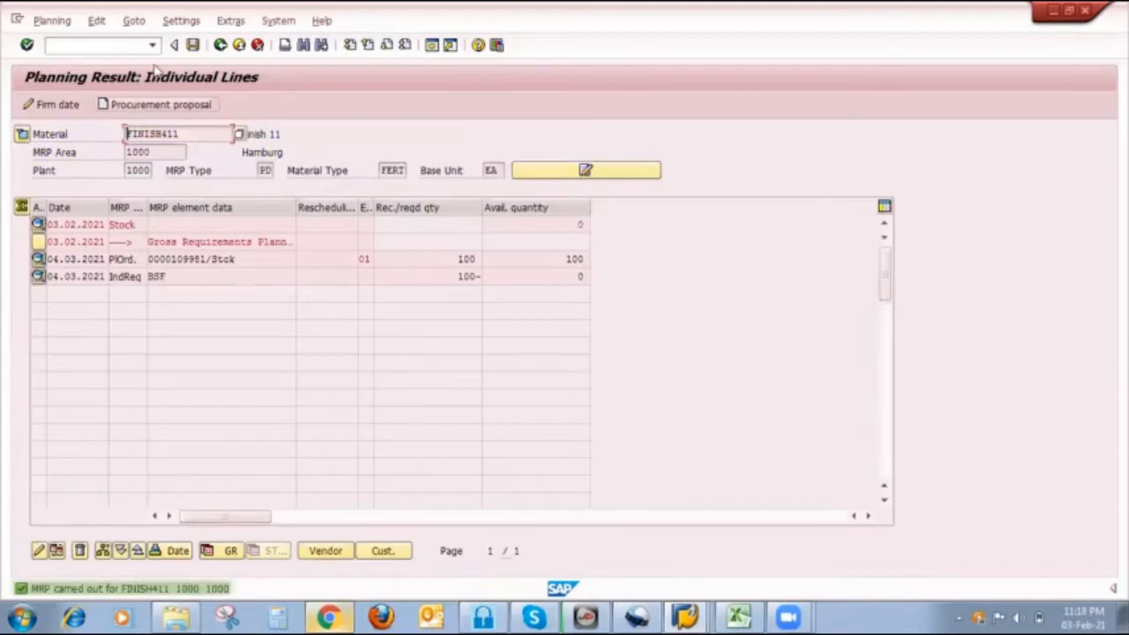
{"action": "left_click", "coordinate": [192, 45]}
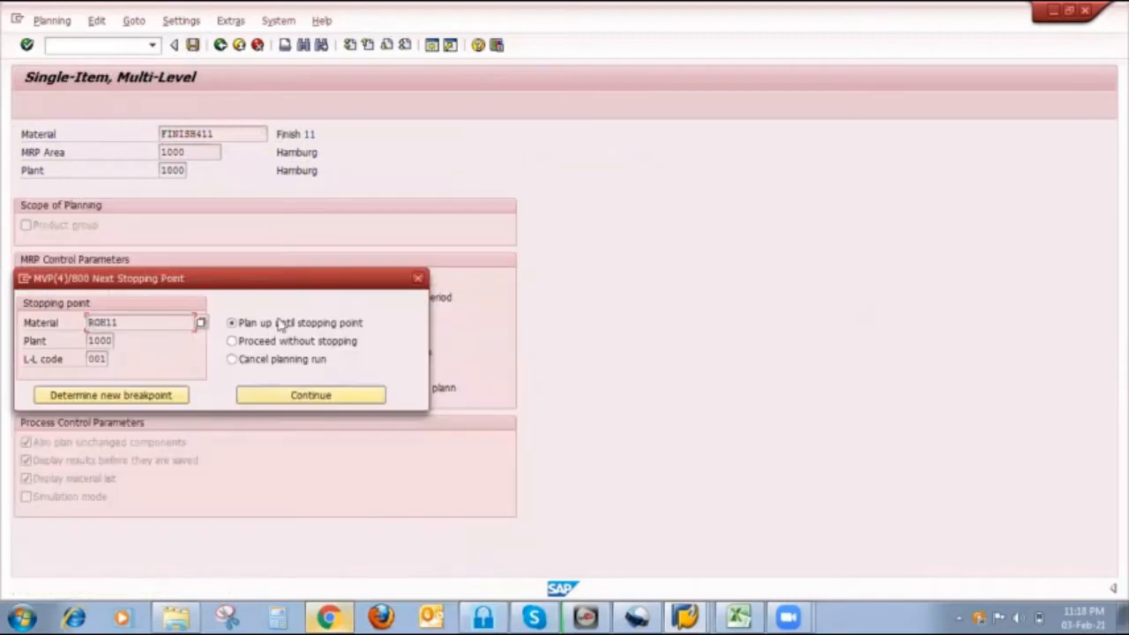
{"action": "left_click", "coordinate": [264, 342]}
{"action": "left_click", "coordinate": [287, 395]}
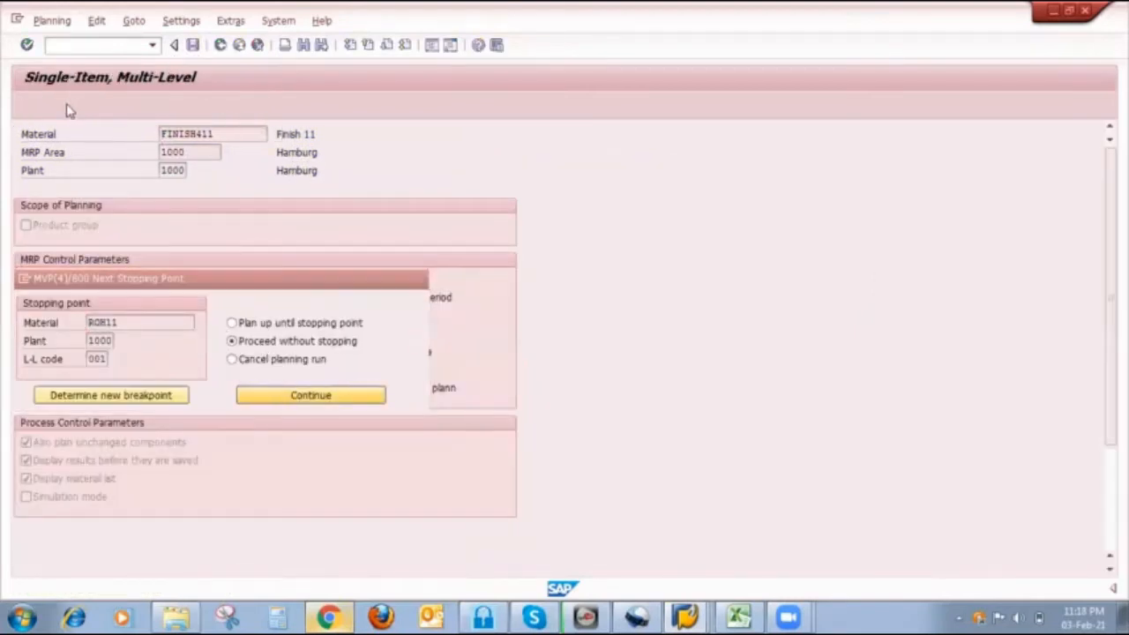
{"action": "left_click", "coordinate": [53, 106]}
Switch to the stock/requirements list session of FINISH411 and refresh it.
{"action": "mouse_move", "coordinate": [686, 616]}
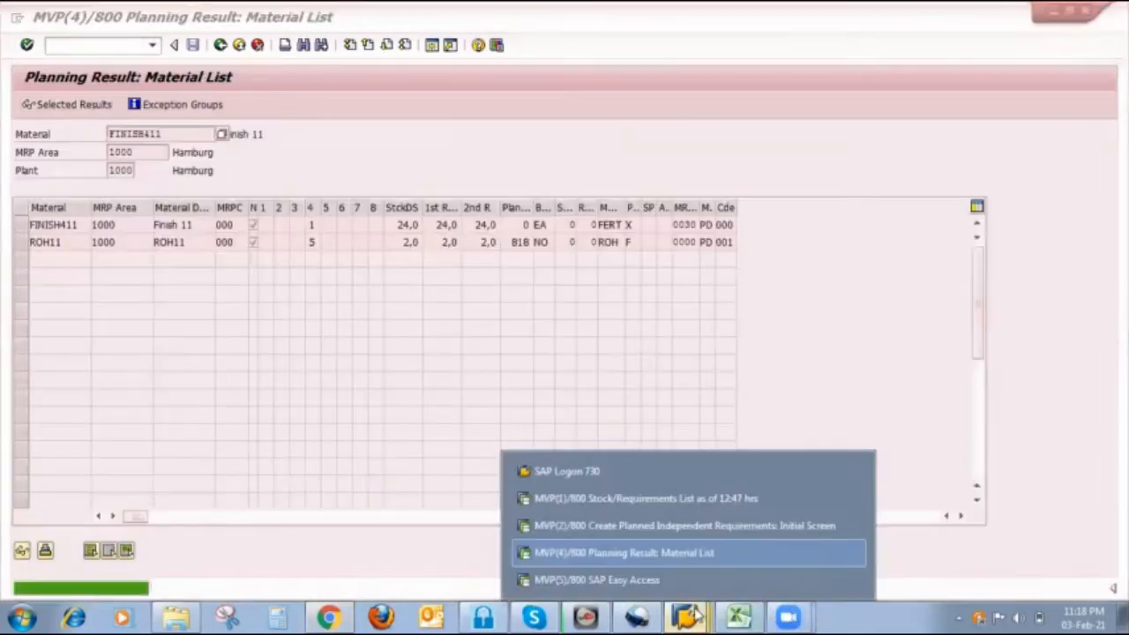
{"action": "left_click", "coordinate": [673, 499]}
{"action": "left_click", "coordinate": [176, 105]}
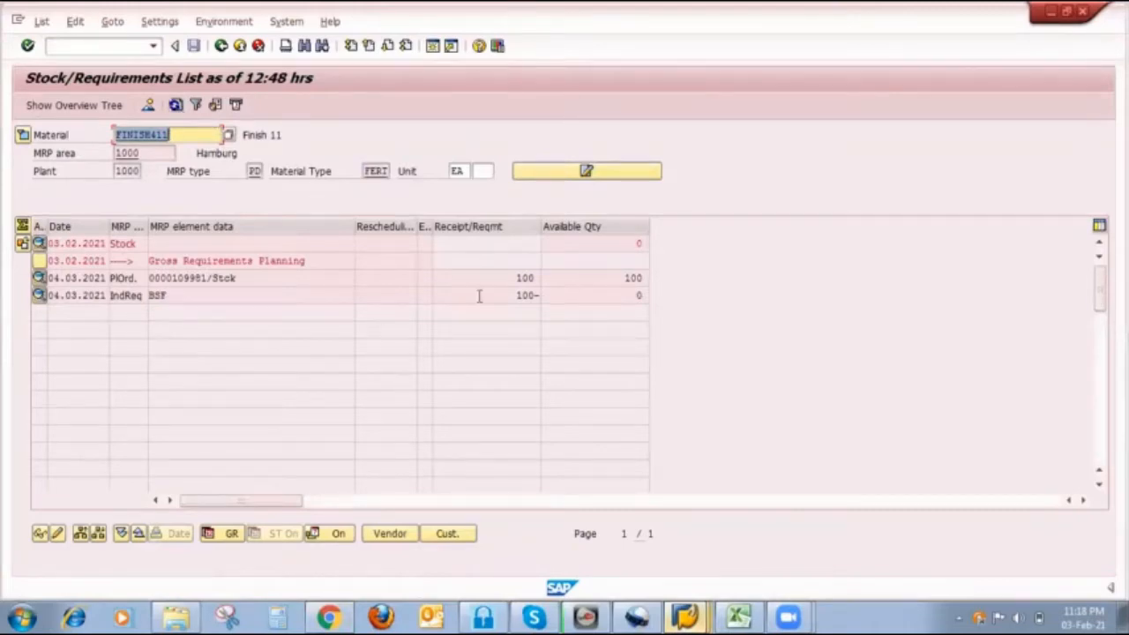
Switch to the Excel Strategy 11 sheet and review the first scenario's planned order and the second scenario's PIR.
{"action": "left_click", "coordinate": [738, 617]}
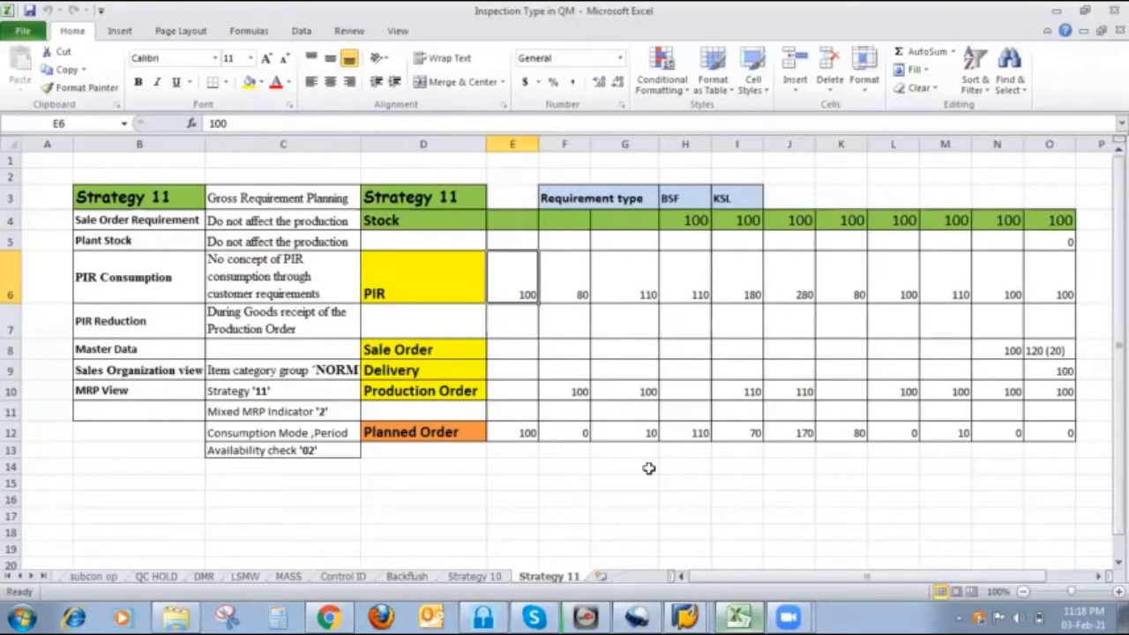
{"action": "left_click", "coordinate": [527, 429]}
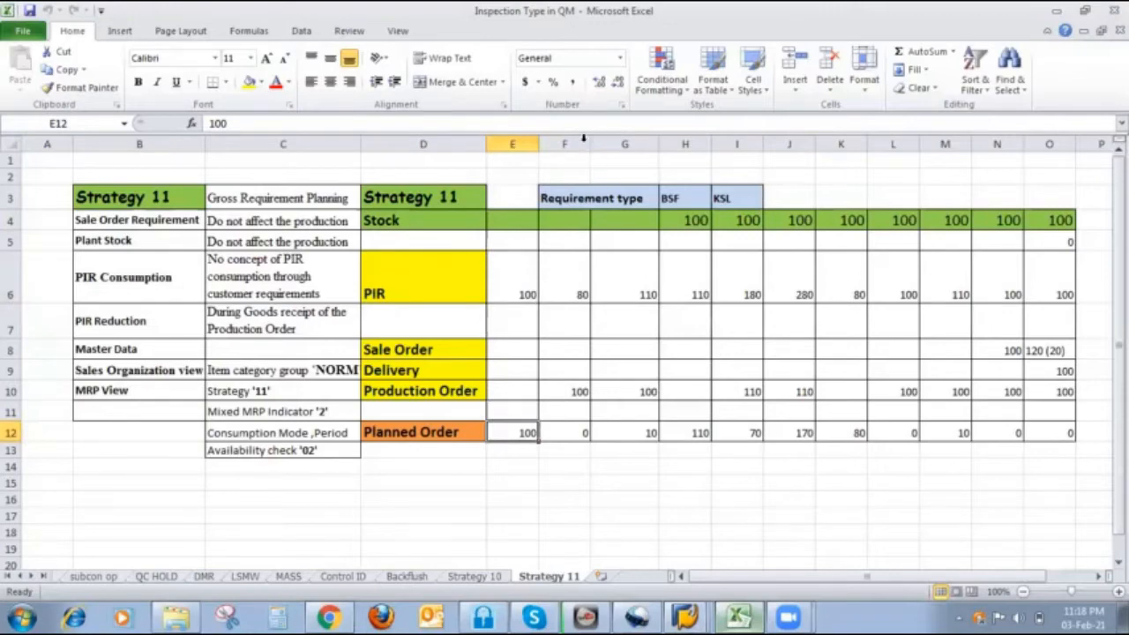
{"action": "left_click", "coordinate": [570, 283]}
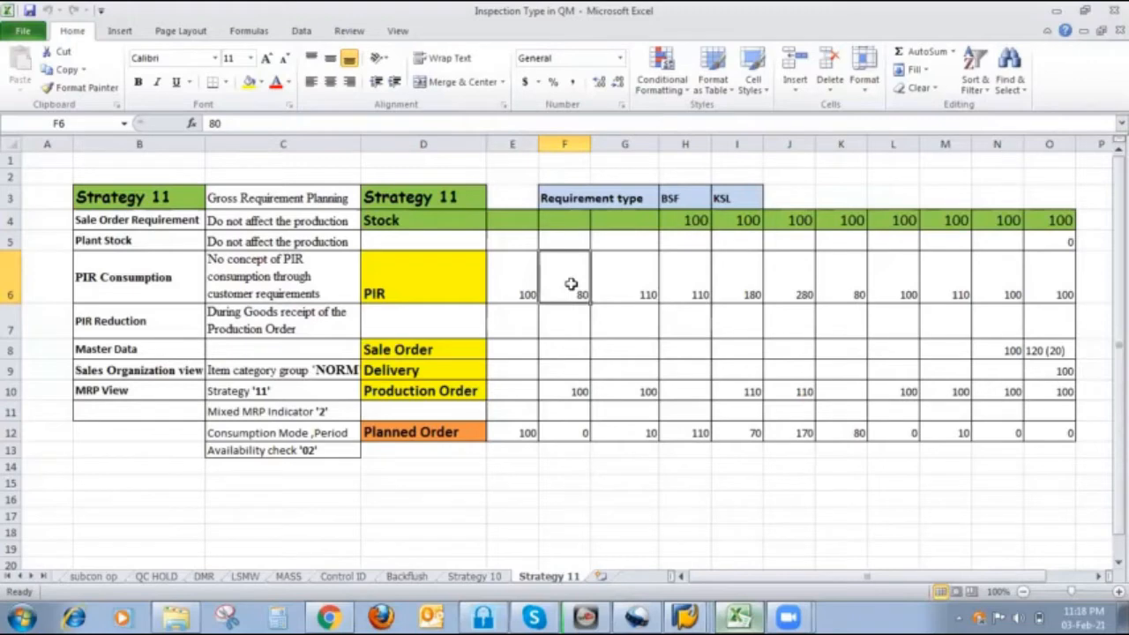
Return to the SAP stock/requirements list and delete the FINISH411 planned order dated 04.03.2021.
{"action": "left_click", "coordinate": [686, 610]}
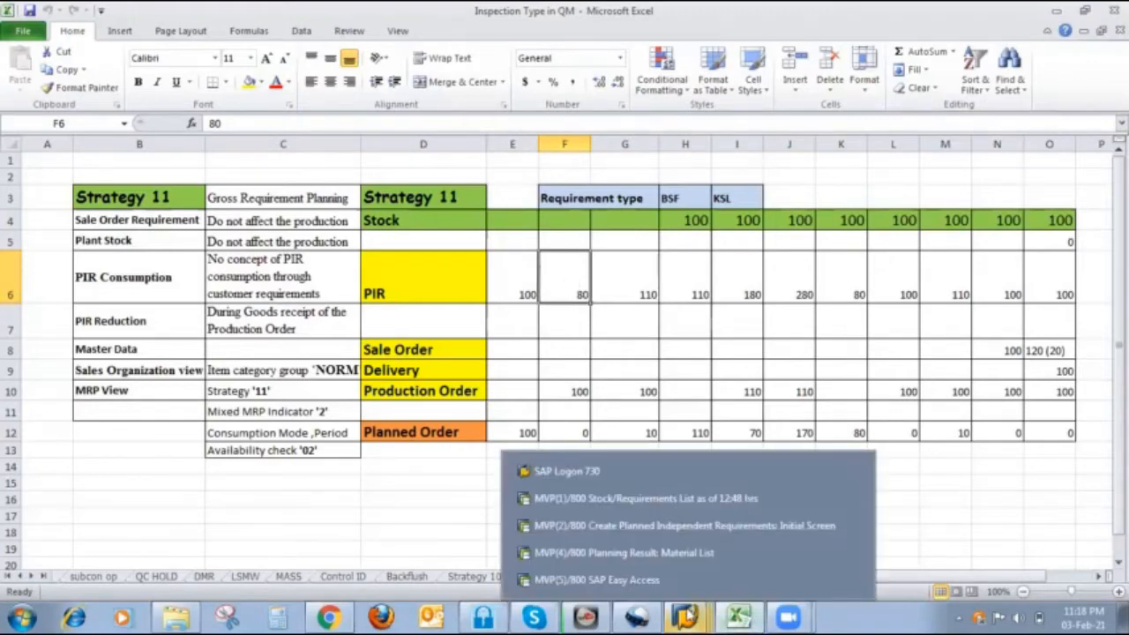
{"action": "left_click", "coordinate": [622, 498]}
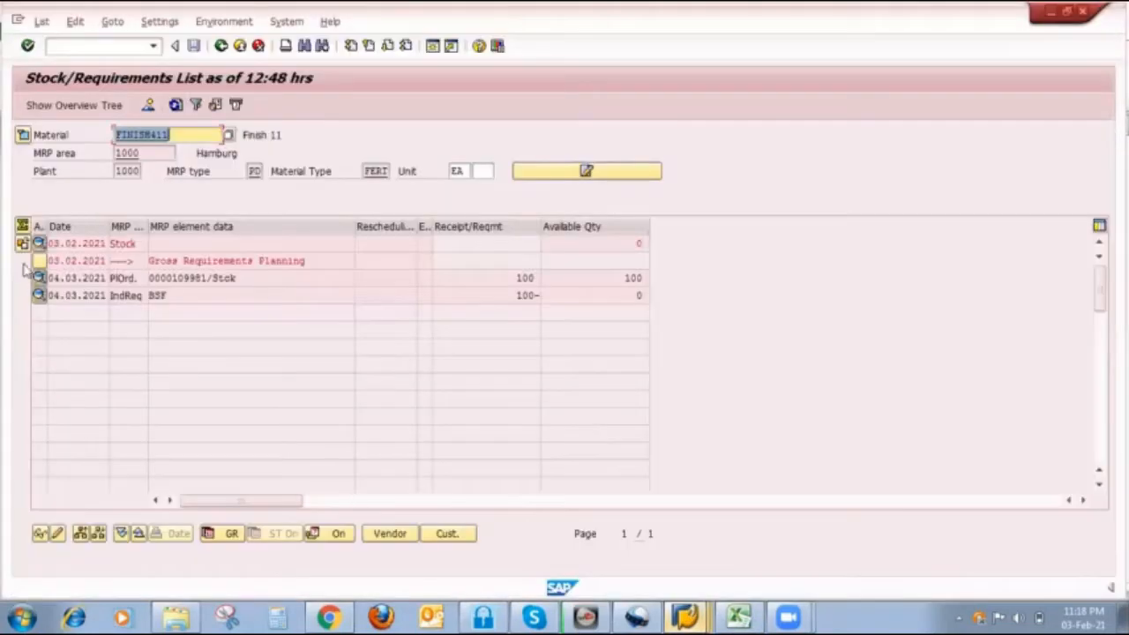
{"action": "left_click", "coordinate": [39, 277]}
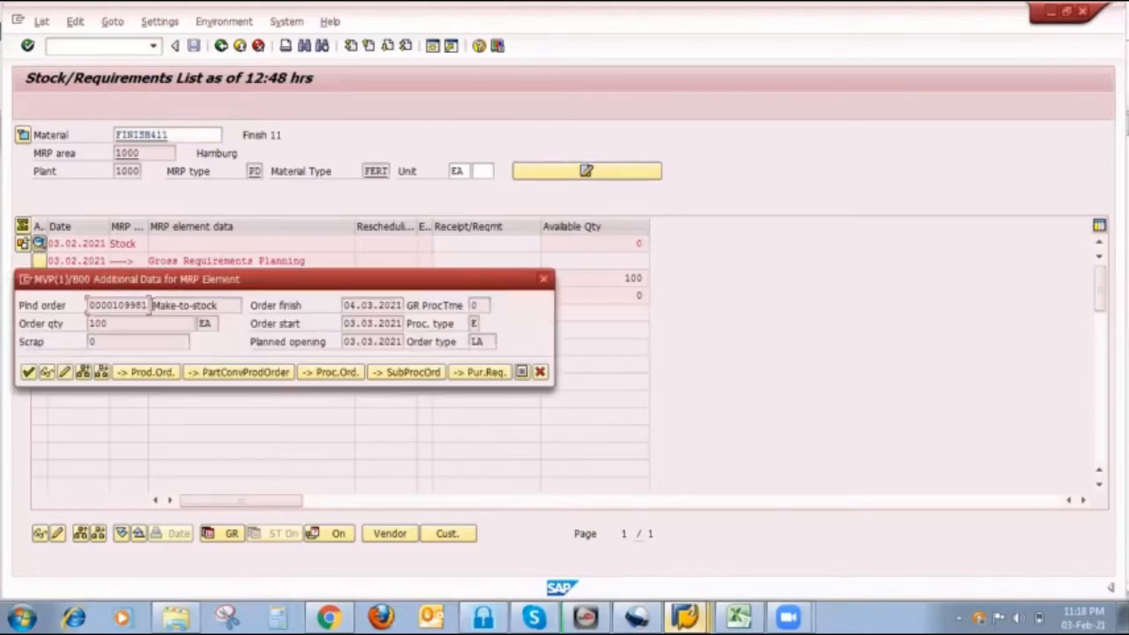
{"action": "left_click", "coordinate": [66, 372]}
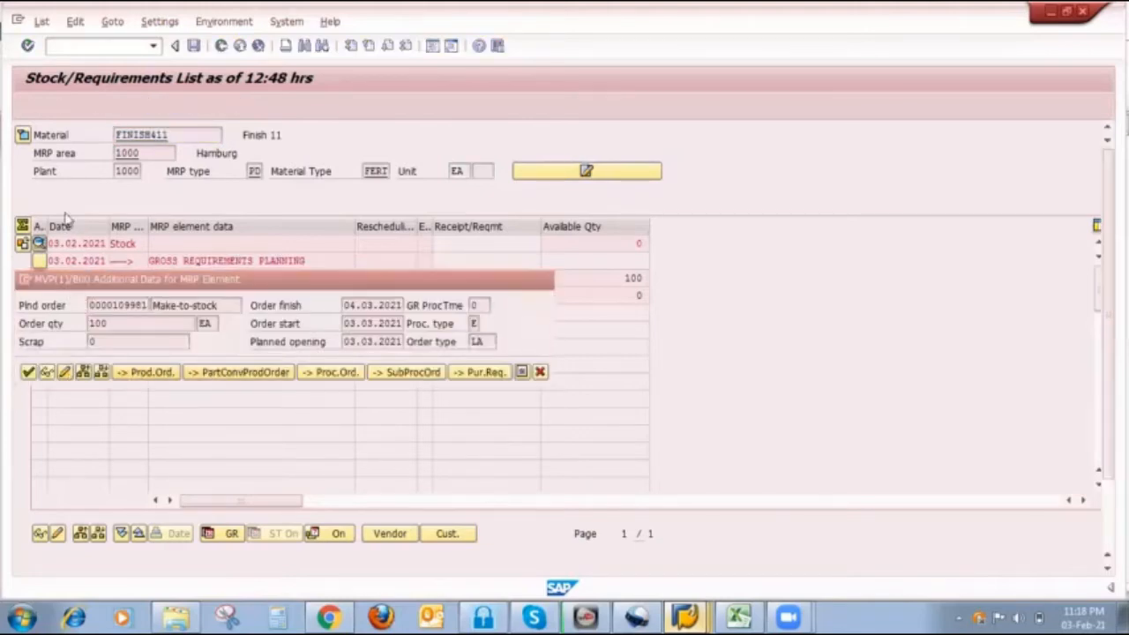
{"action": "left_click", "coordinate": [27, 104]}
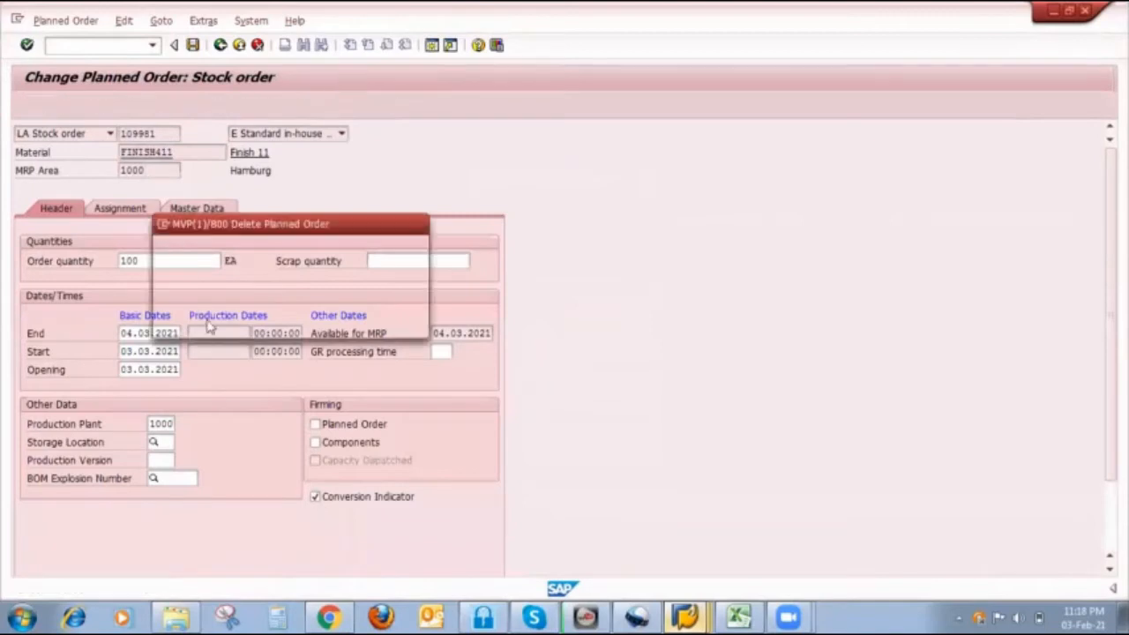
{"action": "key", "text": "Return"}
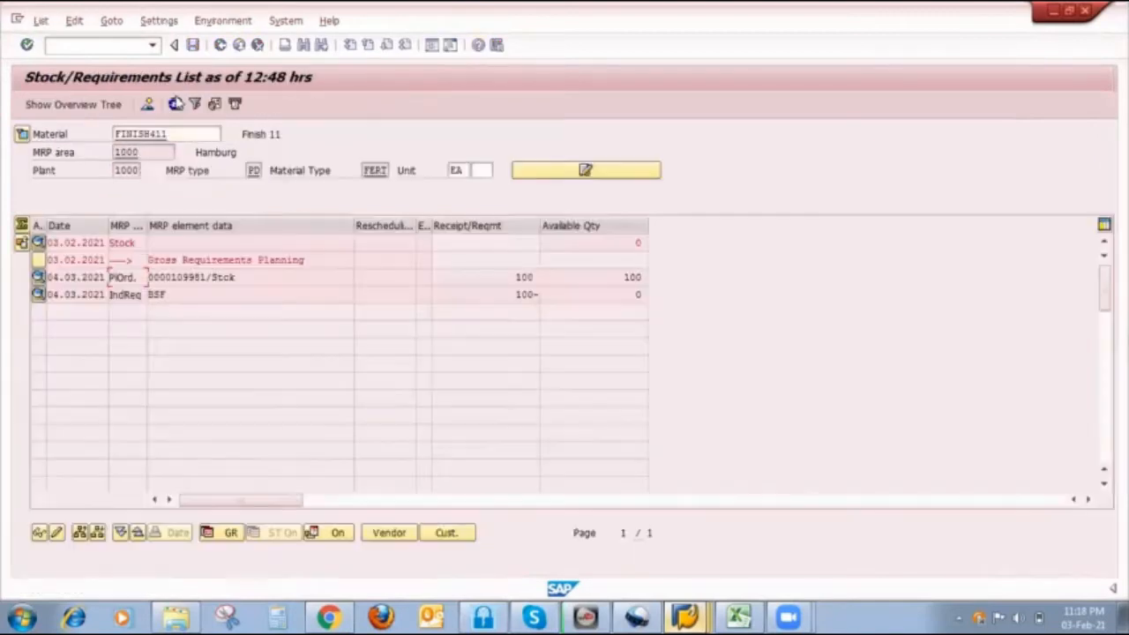
Change the planned independent requirement on 04.03.2021 to 80, save it, and refresh the stock/requirements list.
{"action": "left_click", "coordinate": [38, 276]}
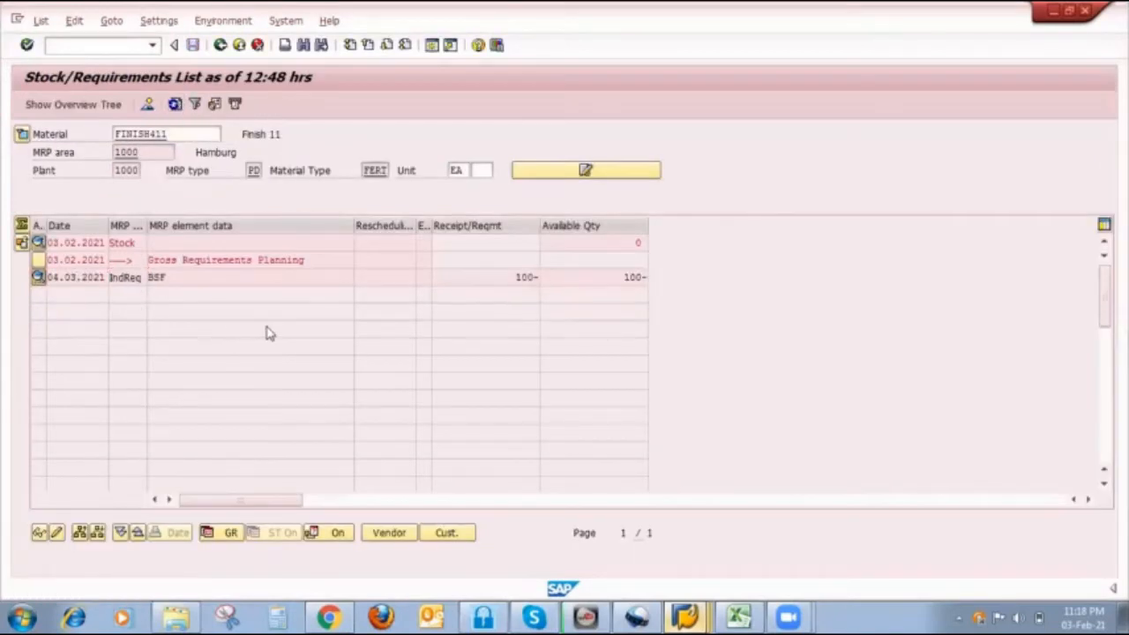
{"action": "left_click", "coordinate": [429, 371]}
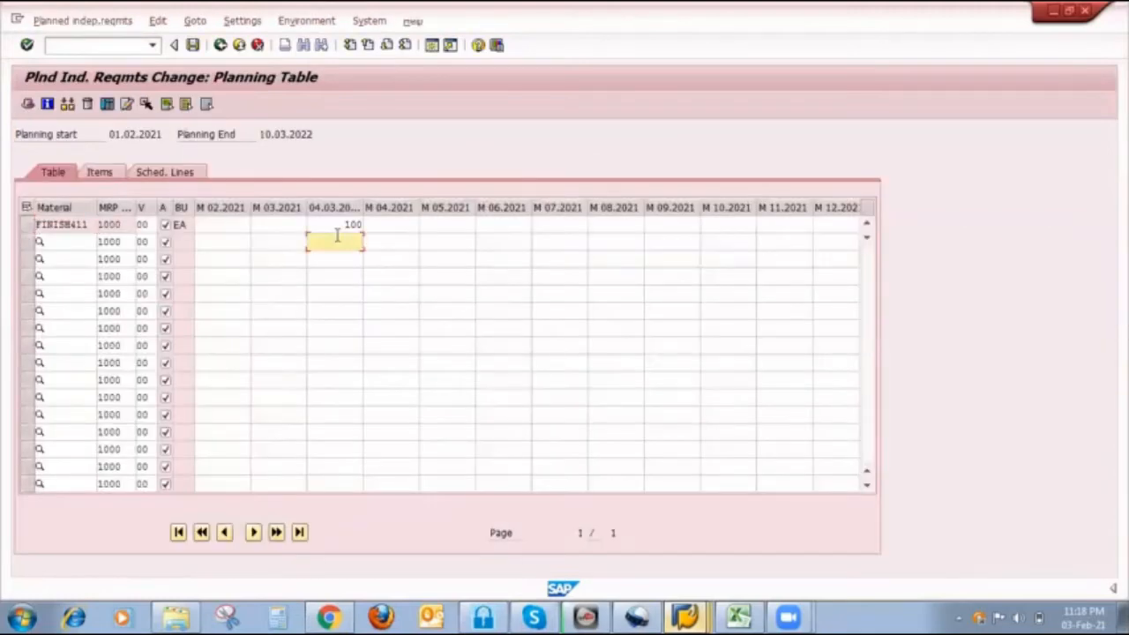
{"action": "left_click", "coordinate": [338, 226]}
{"action": "left_click", "coordinate": [192, 44]}
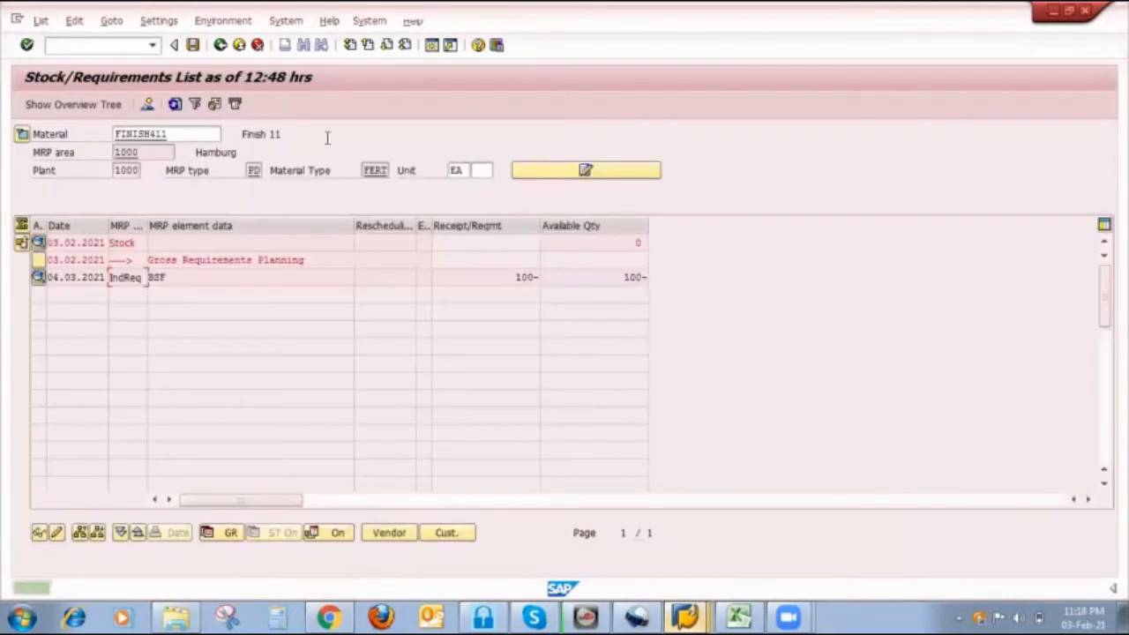
{"action": "left_click", "coordinate": [175, 104]}
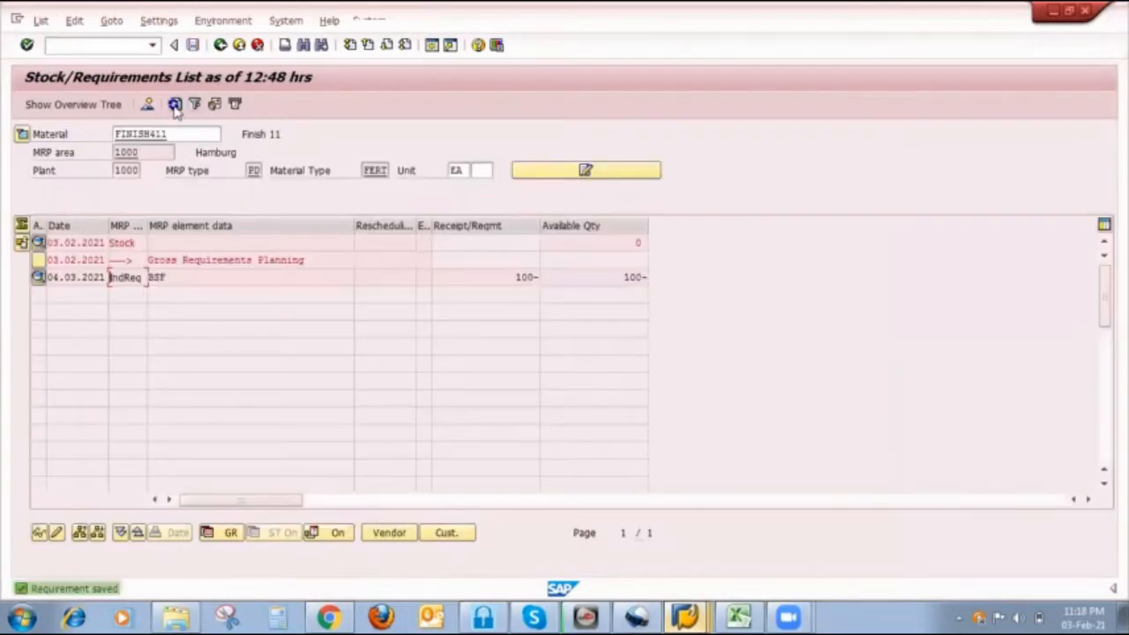
In the free SAP Easy Access session, start CO01 and begin a PP01 production order for FINISH411 in plant 1000.
{"action": "mouse_move", "coordinate": [685, 618]}
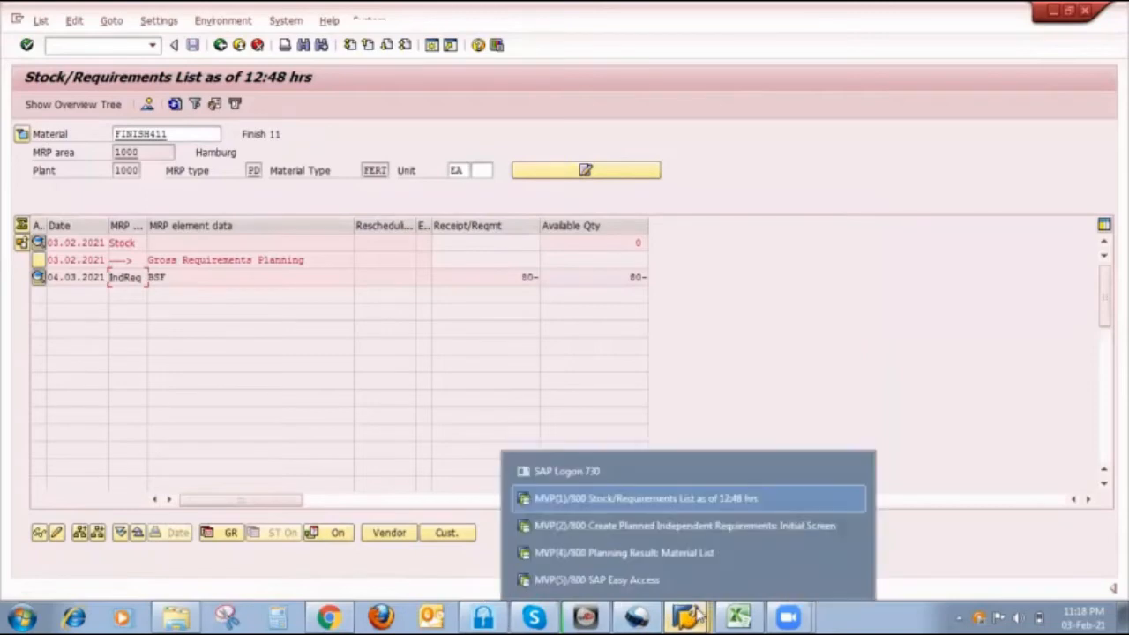
{"action": "left_click", "coordinate": [715, 581]}
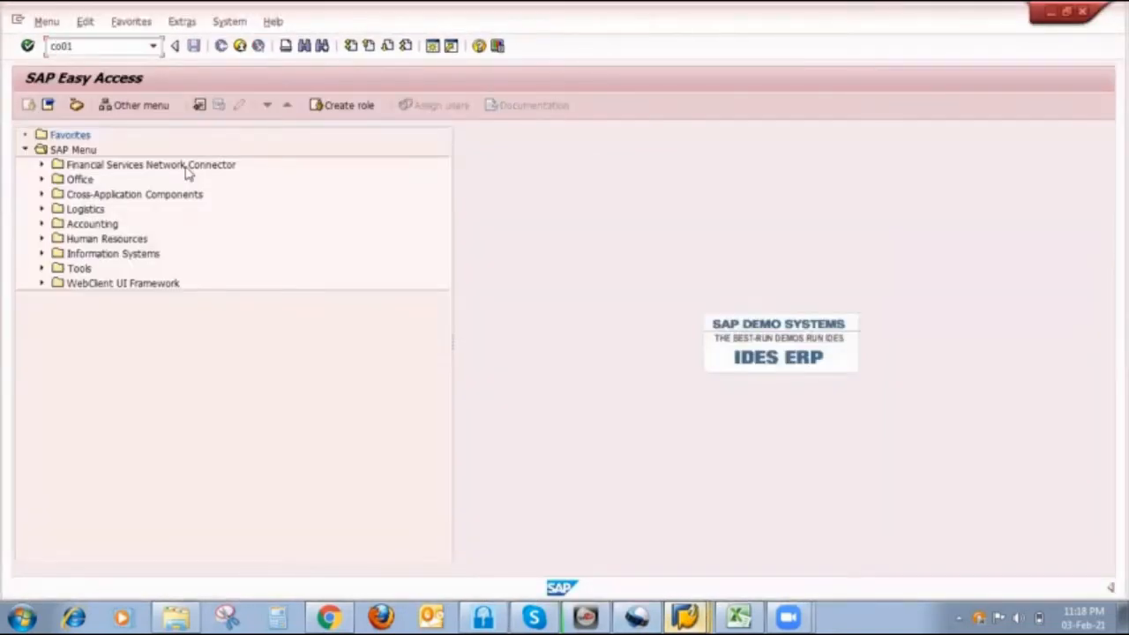
{"action": "key", "text": "Return"}
{"action": "left_click", "coordinate": [191, 170]}
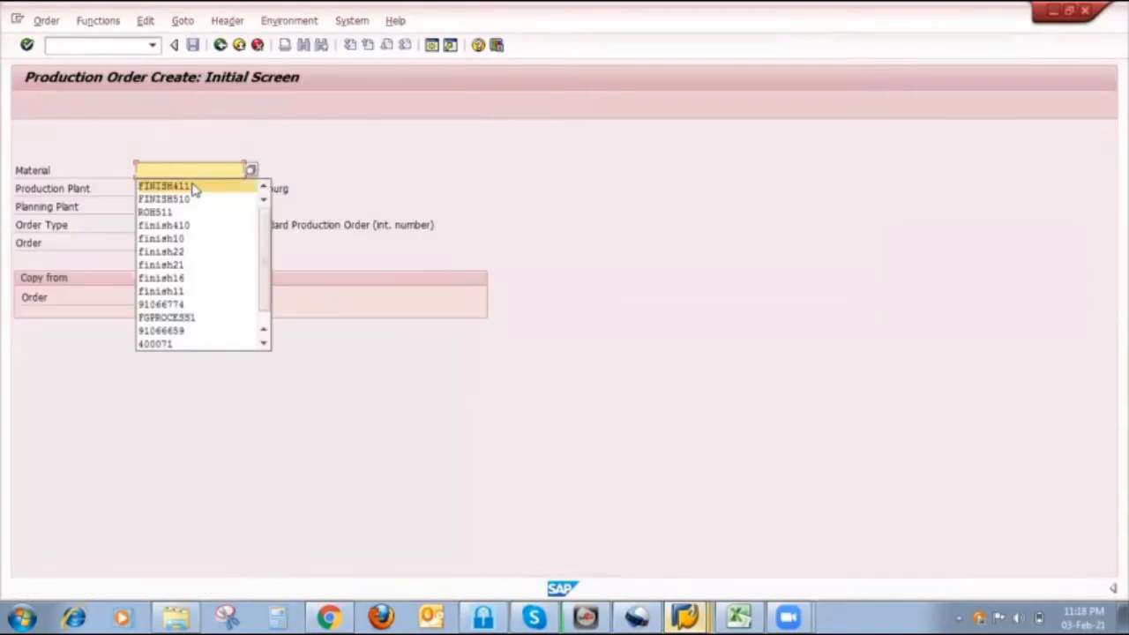
{"action": "left_click", "coordinate": [195, 188]}
{"action": "key", "text": "Return"}
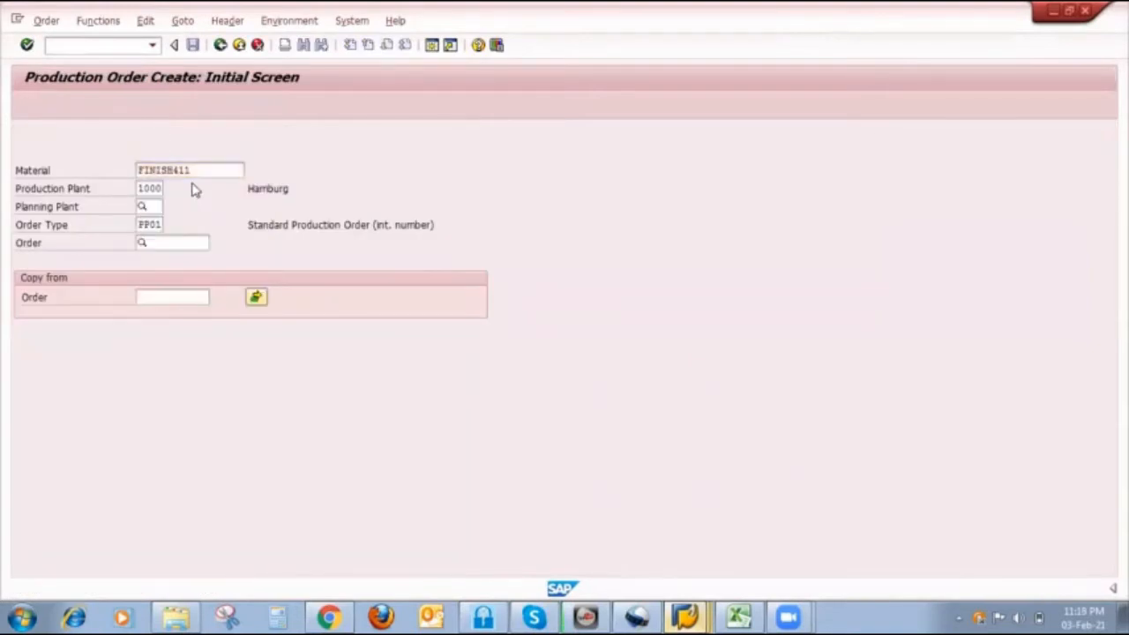
Set the production order quantity to 100, forward scheduling, and start date 08.02.2021, then schedule the order.
{"action": "left_click", "coordinate": [159, 261]}
{"action": "left_click", "coordinate": [159, 280]}
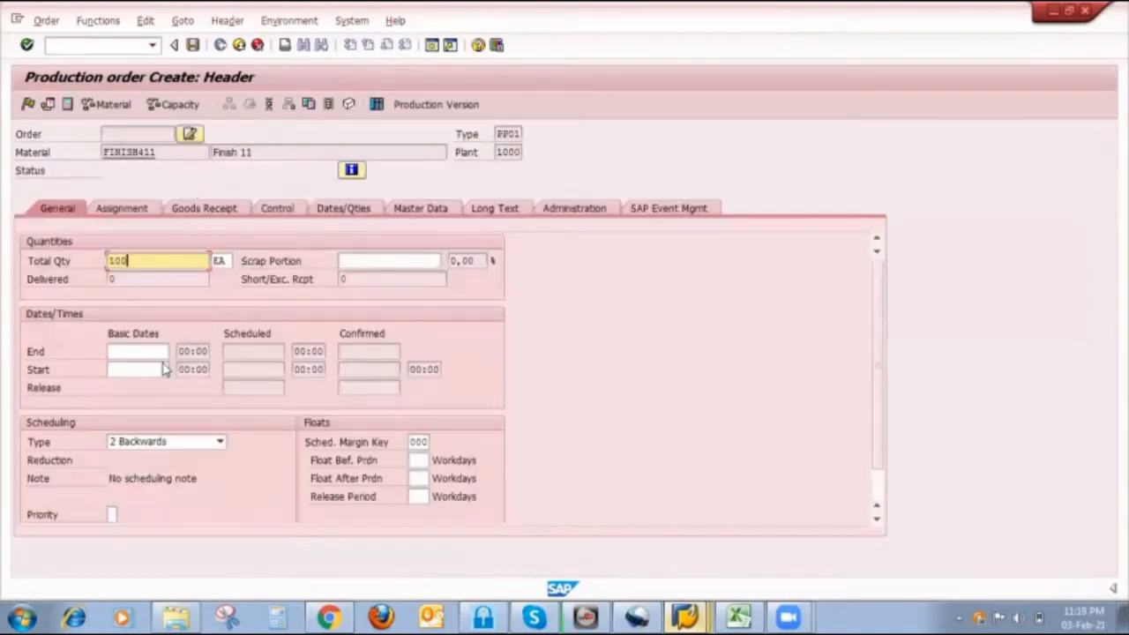
{"action": "left_click", "coordinate": [159, 441]}
{"action": "left_click", "coordinate": [115, 457]}
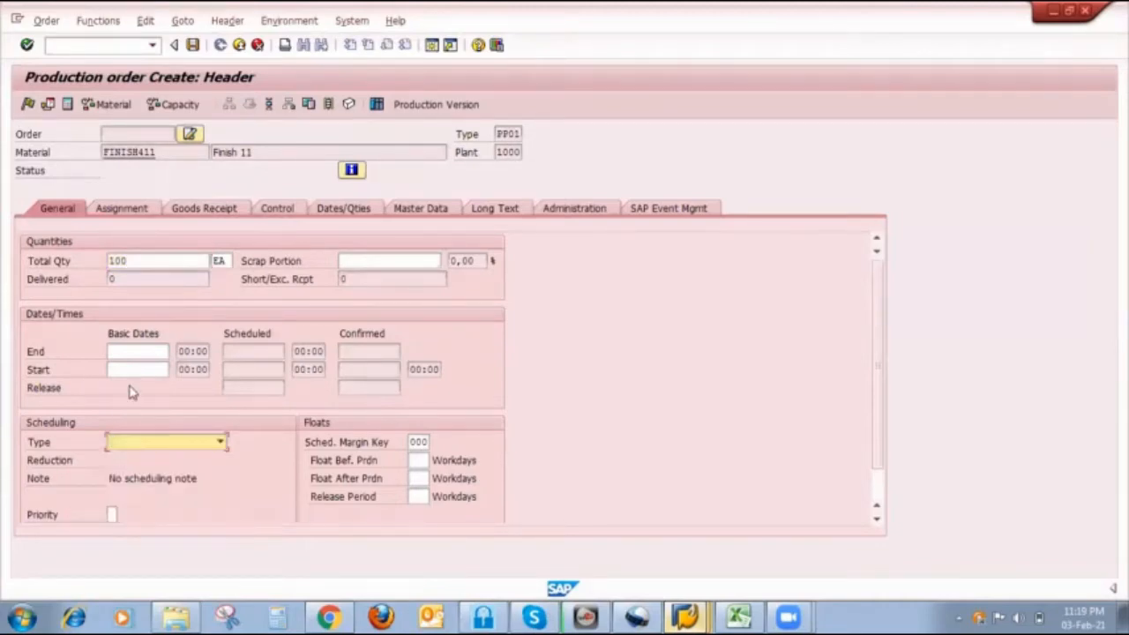
{"action": "left_click", "coordinate": [134, 369]}
{"action": "left_click", "coordinate": [136, 386]}
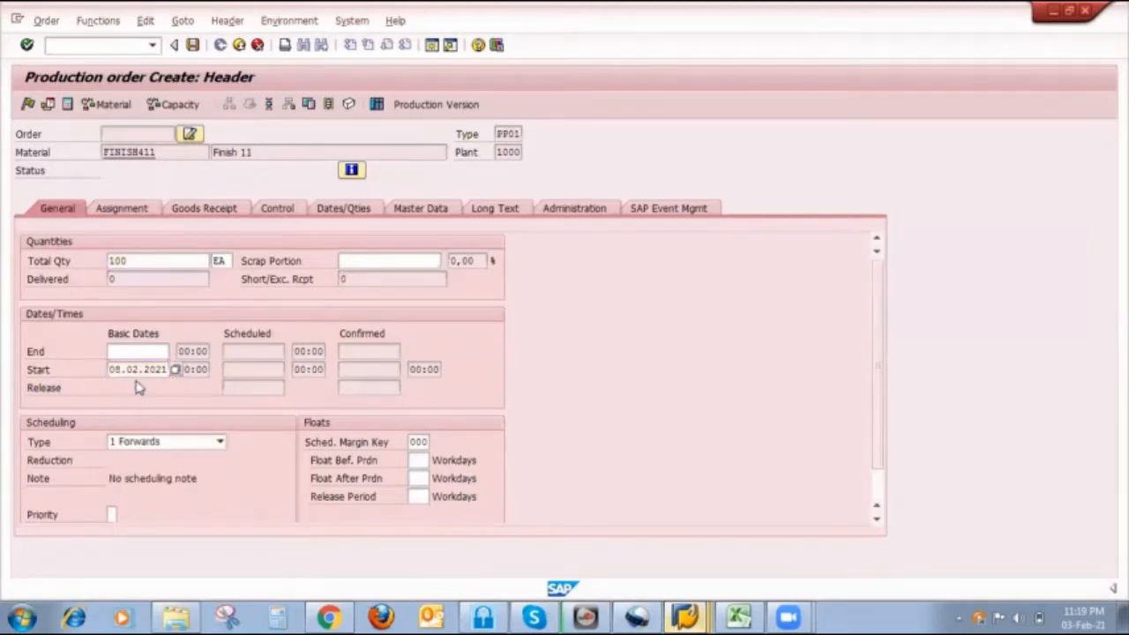
{"action": "key", "text": "Return"}
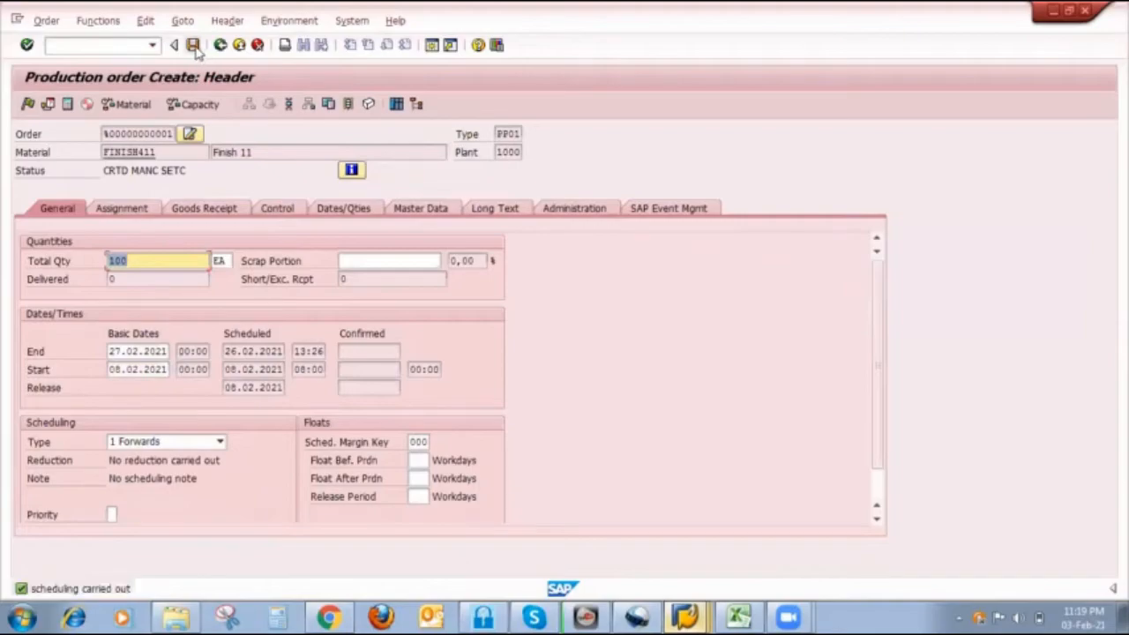
Save the production order and refresh the stock/requirements list of FINISH411 in its session.
{"action": "left_click", "coordinate": [193, 45]}
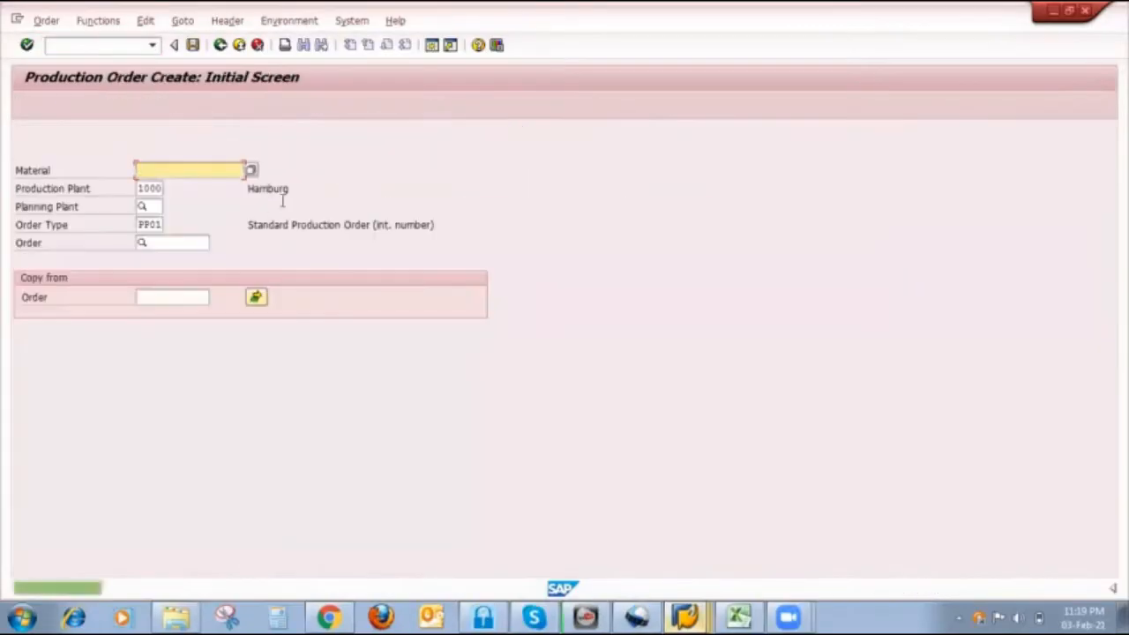
{"action": "left_click", "coordinate": [685, 616]}
{"action": "left_click", "coordinate": [642, 501]}
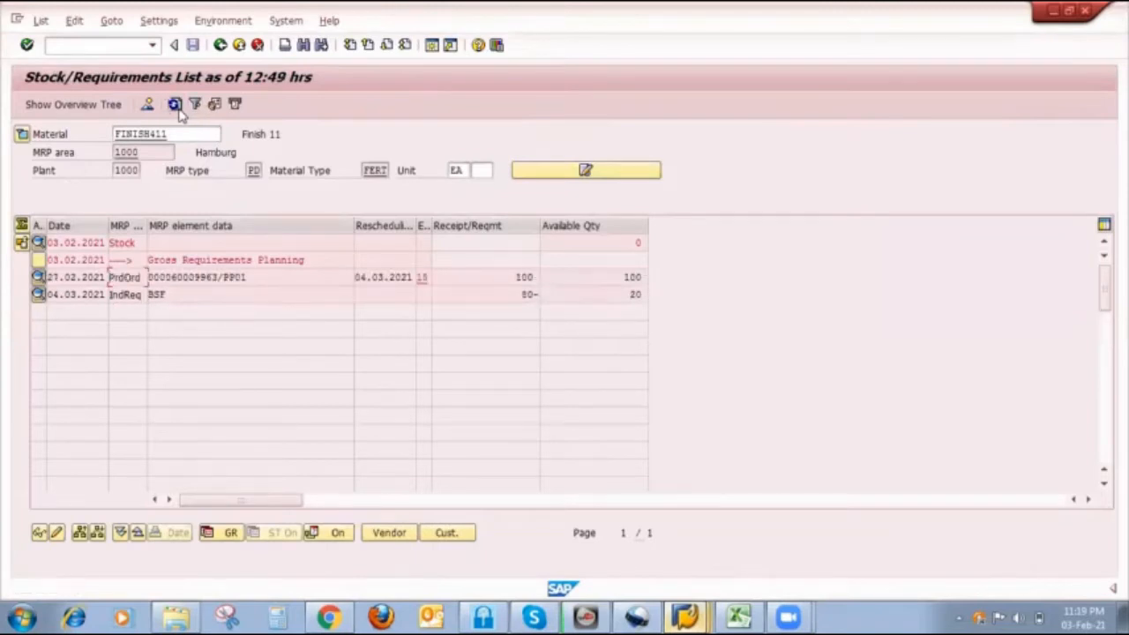
Return to the MD02 session and rerun MRP with planning mode 3, planning unchanged components and displaying results before saving and the material list.
{"action": "left_click", "coordinate": [685, 616]}
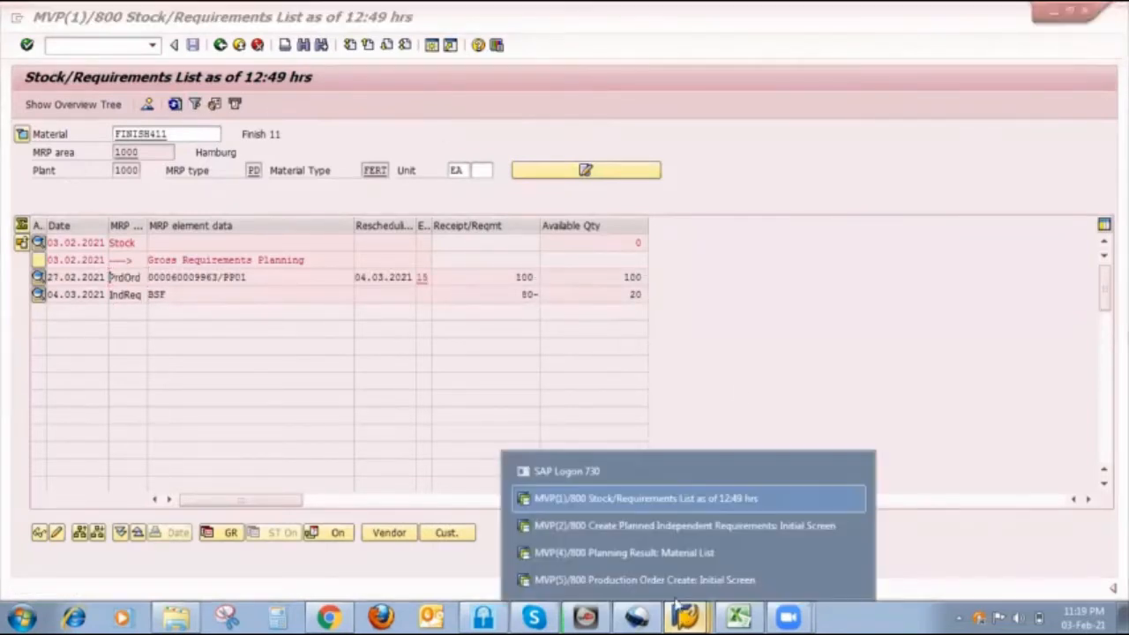
{"action": "left_click", "coordinate": [663, 552]}
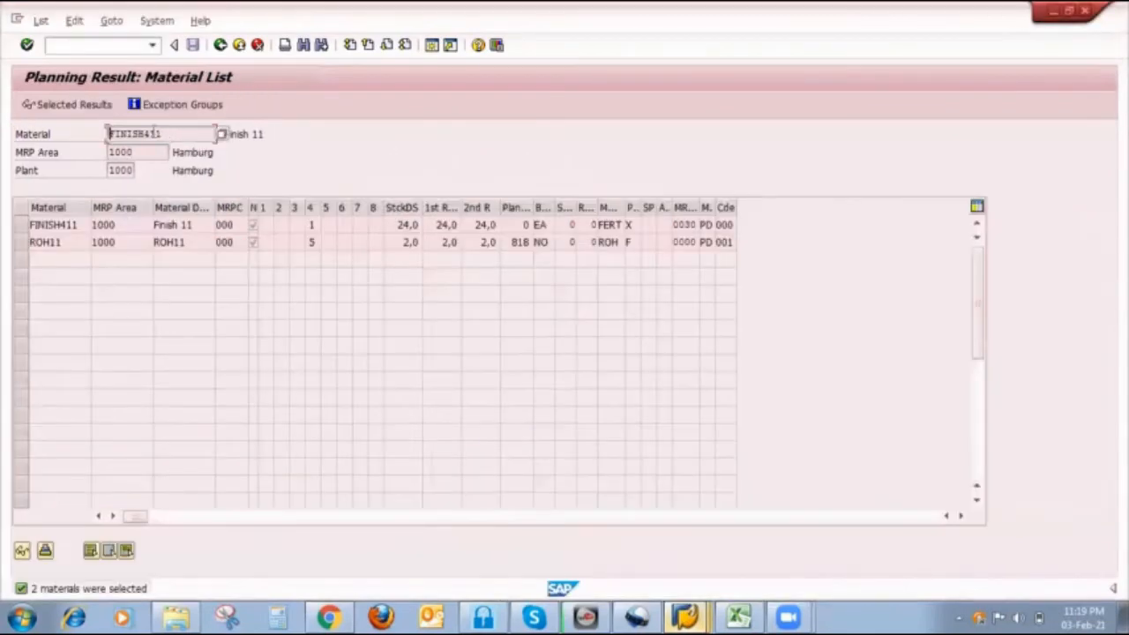
{"action": "left_click", "coordinate": [220, 46]}
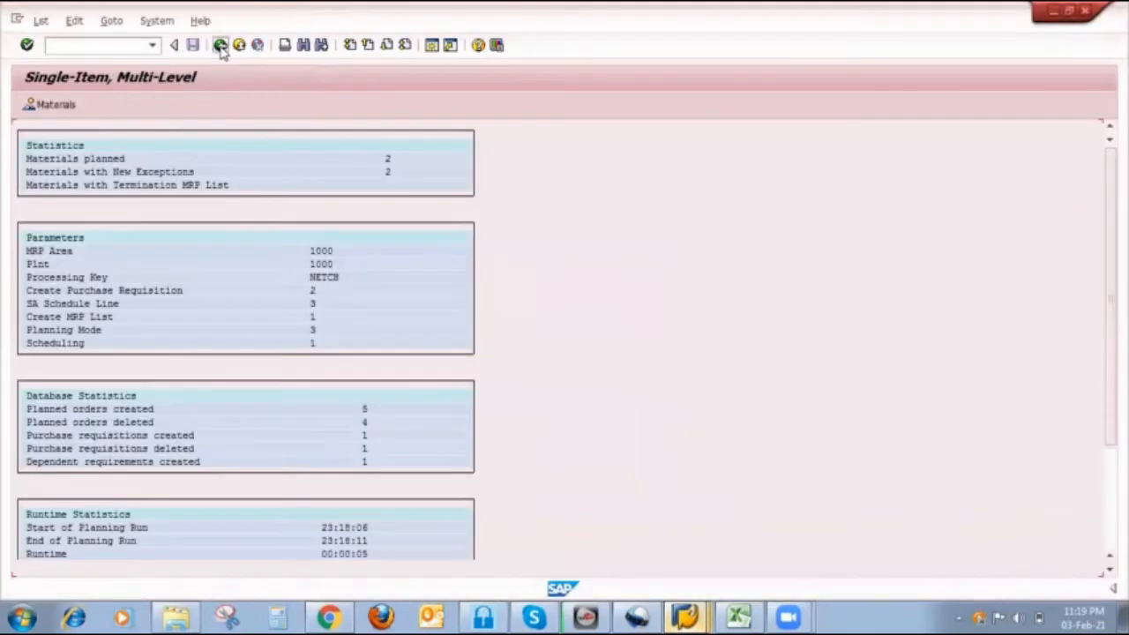
{"action": "left_click", "coordinate": [163, 351]}
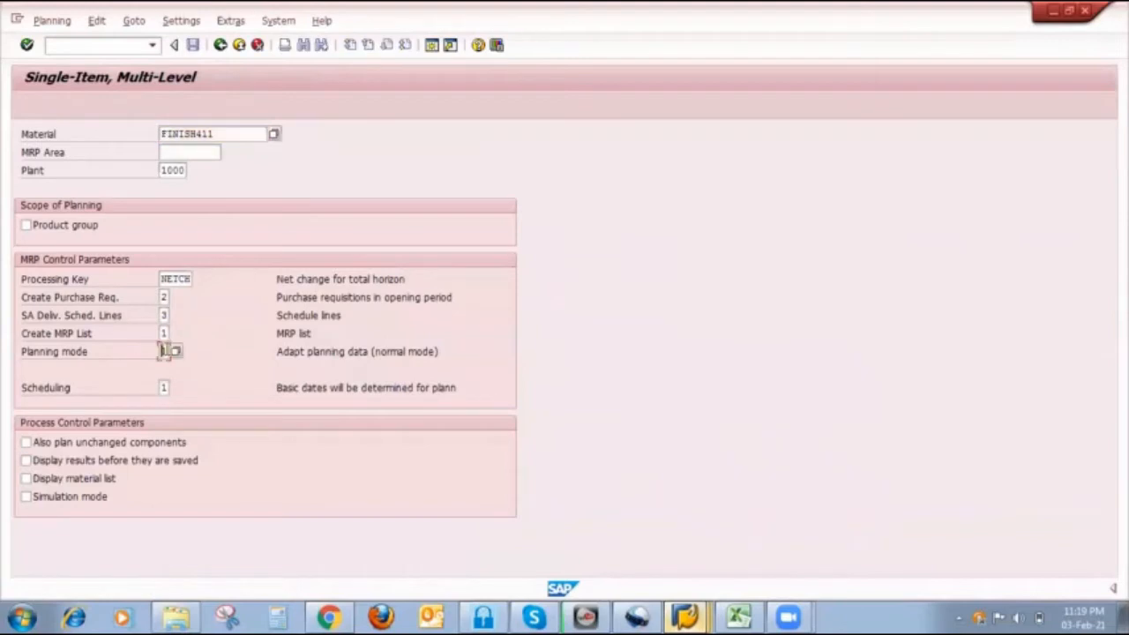
{"action": "type", "text": "3"}
{"action": "key", "text": "Tab"}
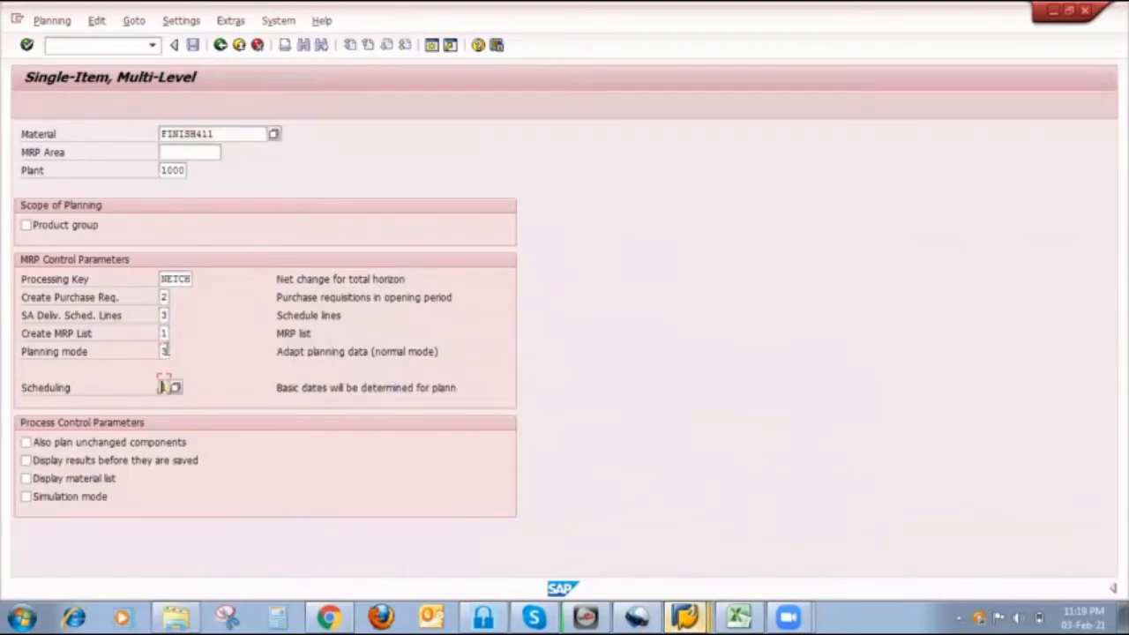
{"action": "left_click", "coordinate": [55, 442]}
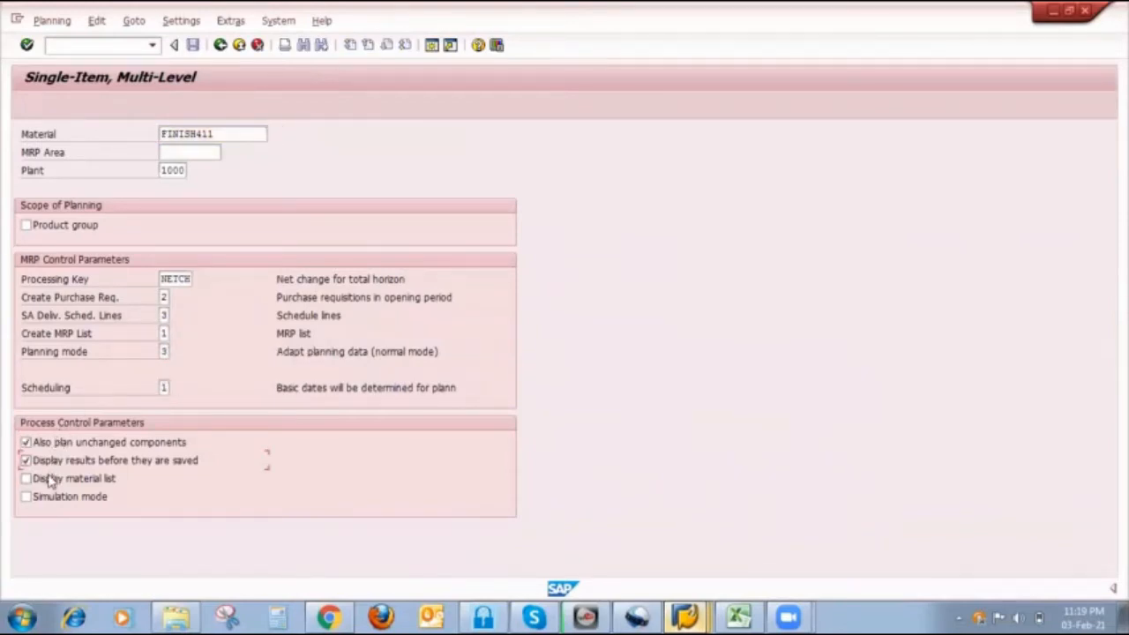
{"action": "left_click", "coordinate": [51, 479]}
{"action": "key", "text": "Return"}
{"action": "key", "text": "Return"}
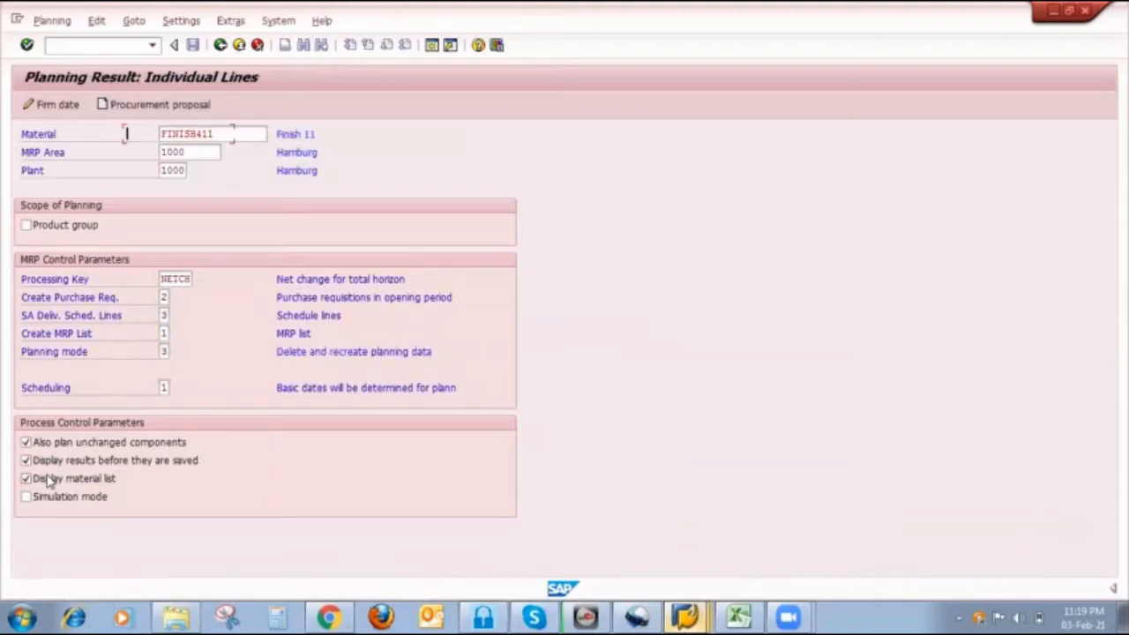
Save the planning result, let the MRP run proceed without stopping, and refresh the stock/requirements list of FINISH411 in its session.
{"action": "left_click", "coordinate": [191, 45]}
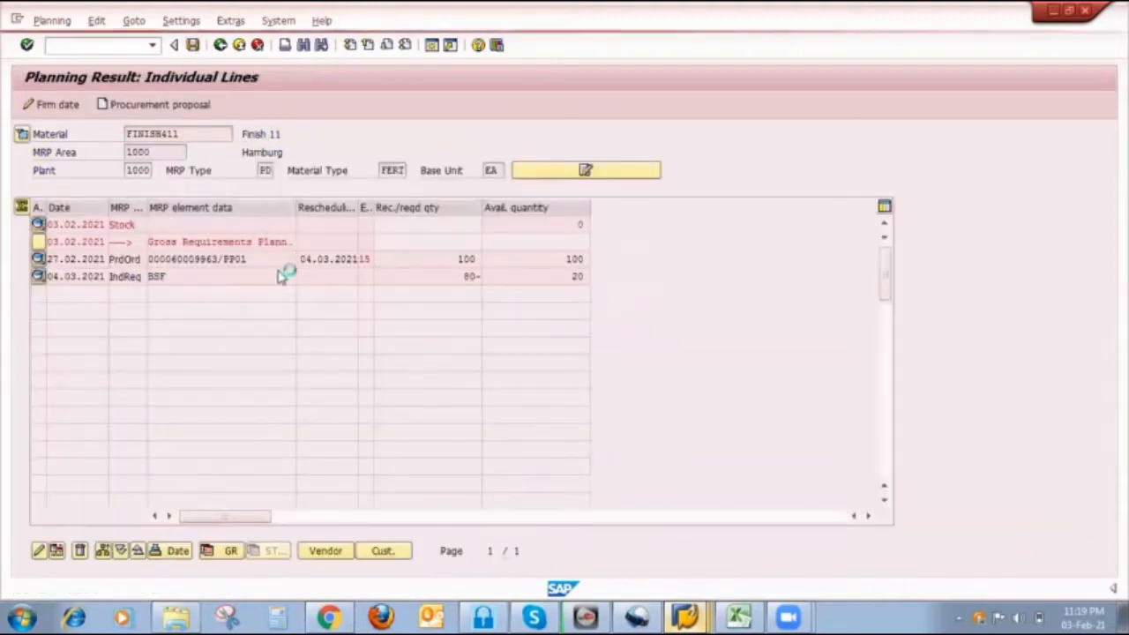
{"action": "left_click", "coordinate": [265, 341]}
{"action": "left_click", "coordinate": [290, 396]}
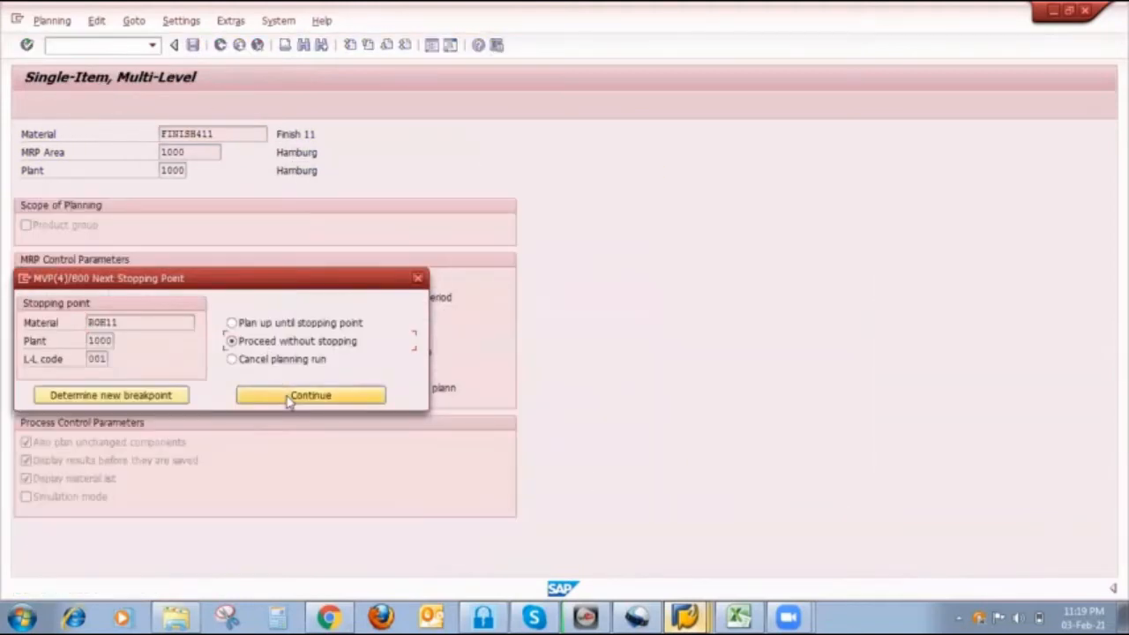
{"action": "mouse_move", "coordinate": [686, 616]}
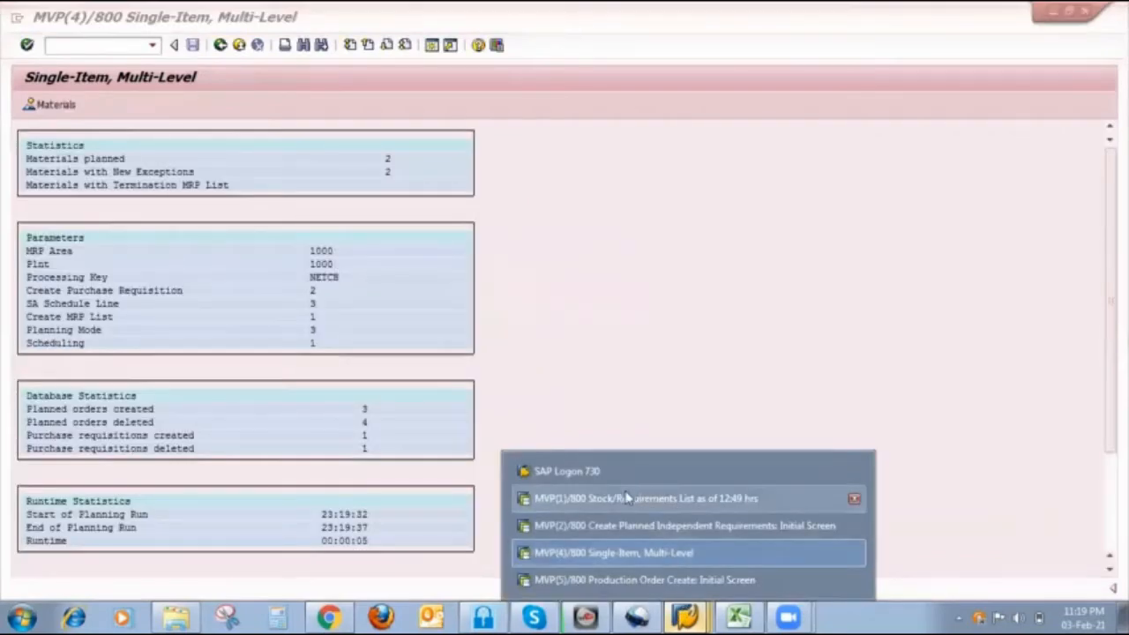
{"action": "left_click", "coordinate": [648, 498]}
{"action": "left_click", "coordinate": [177, 106]}
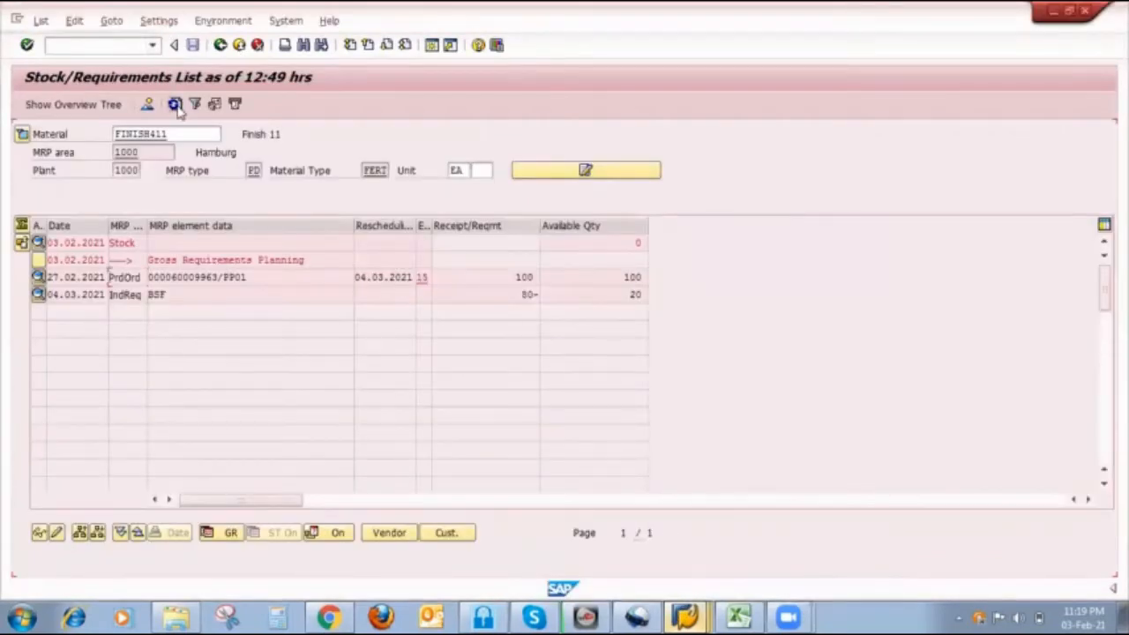
Switch to the Strategy 11 sheet in Excel and check the PIR and production order quantities of the scenario in column G.
{"action": "left_click", "coordinate": [739, 617]}
{"action": "left_click", "coordinate": [581, 389]}
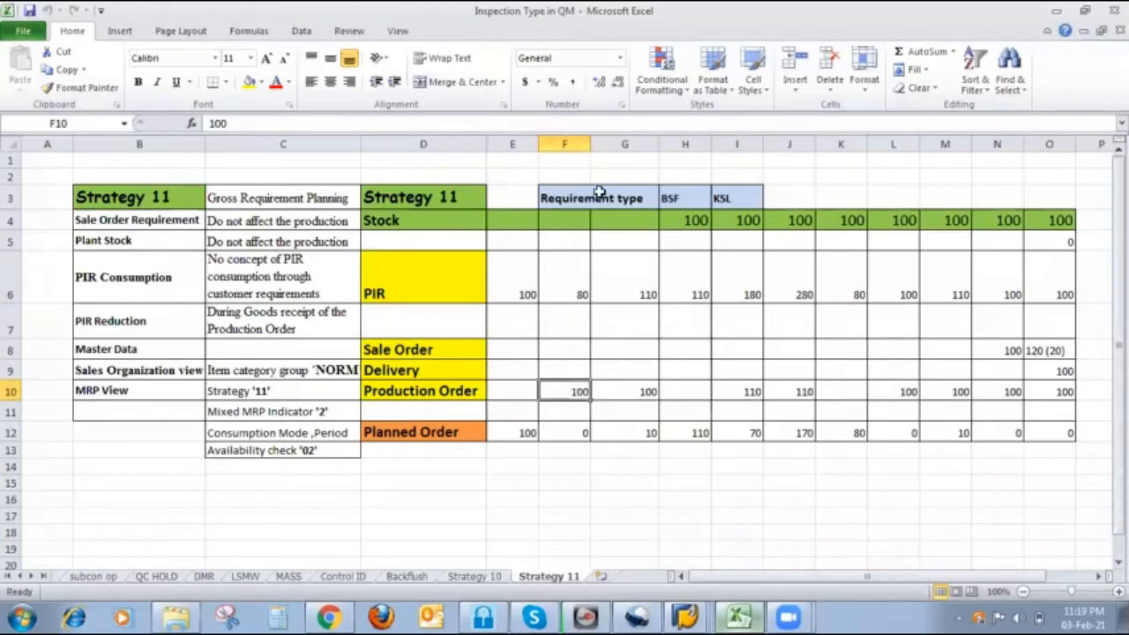
{"action": "left_click", "coordinate": [633, 275]}
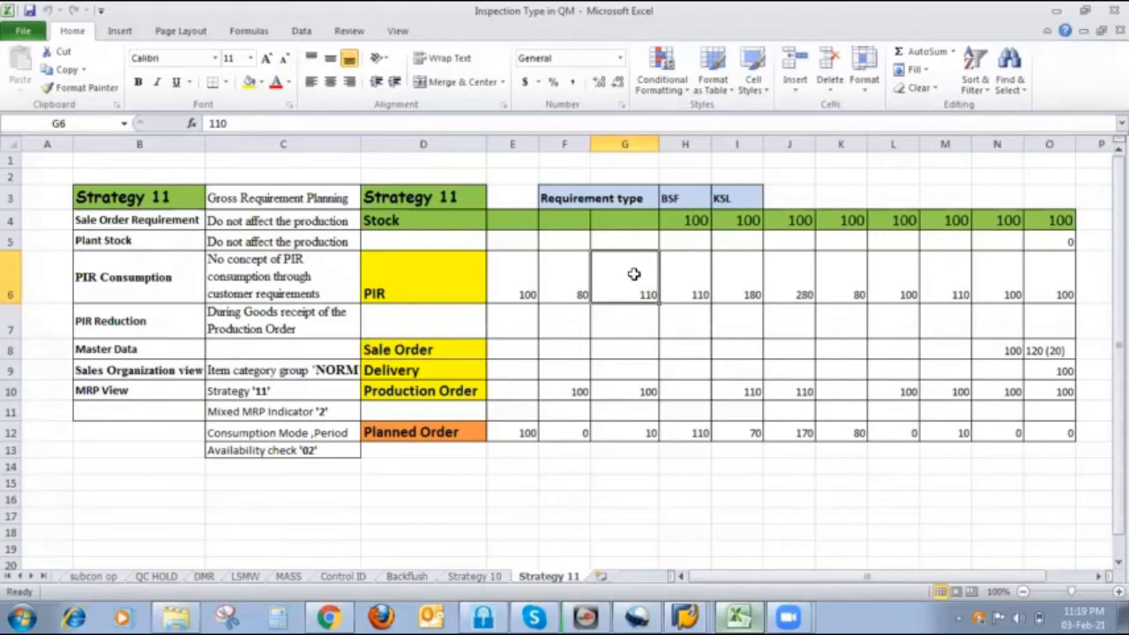
{"action": "left_click", "coordinate": [647, 395]}
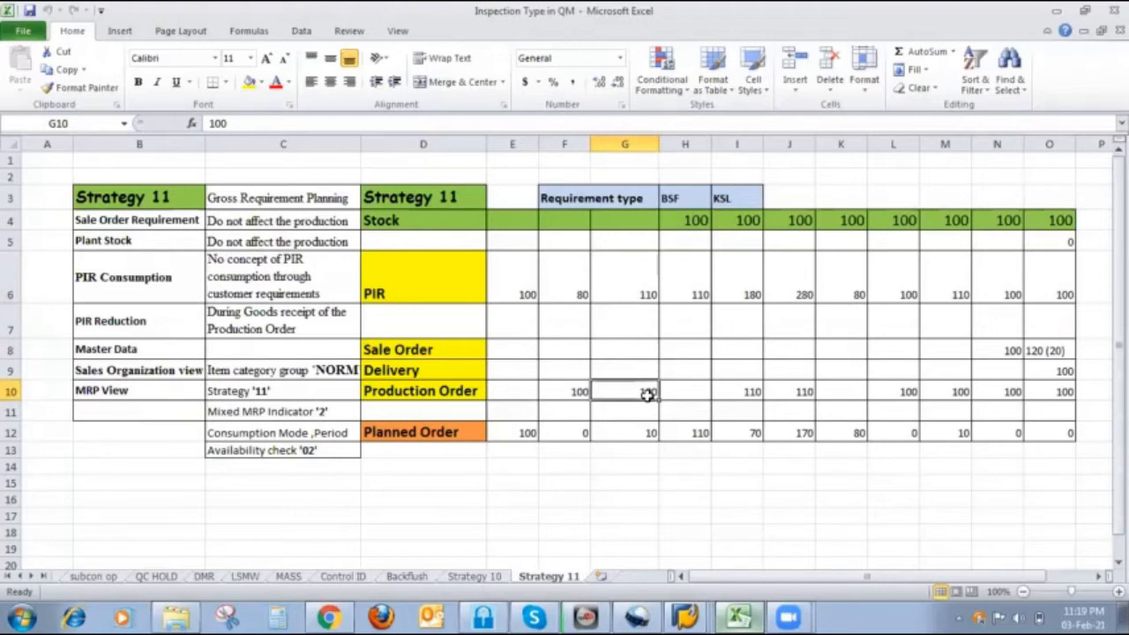
From the SAP stock/requirements list, change the 04.03.2021 BSF requirement of FINISH411 to 110, save it, and refresh the list.
{"action": "mouse_move", "coordinate": [686, 615]}
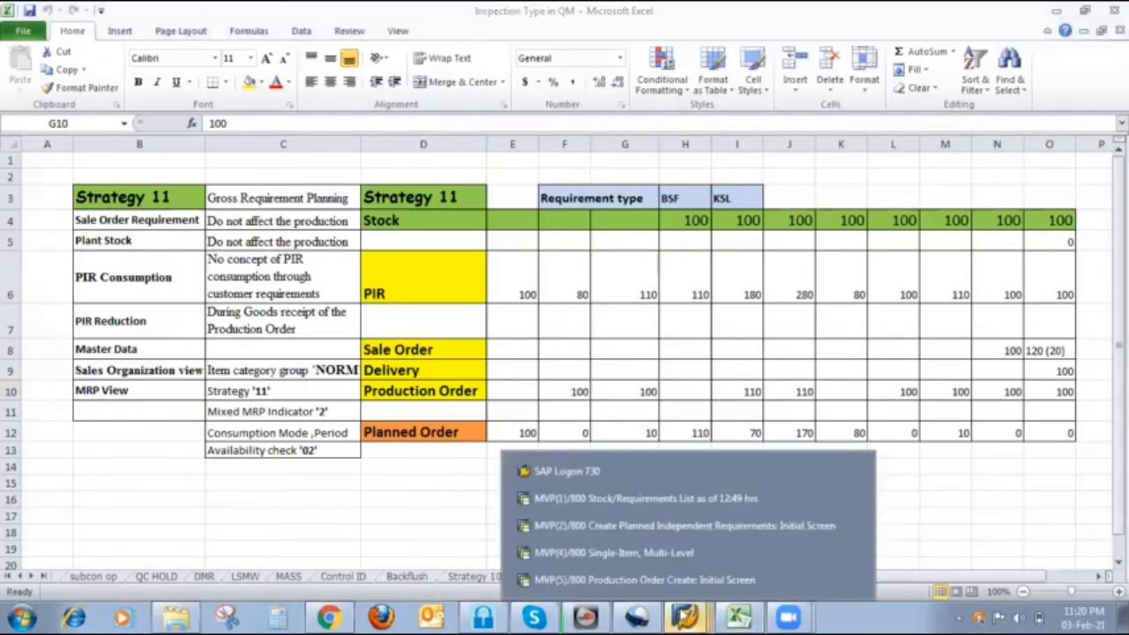
{"action": "left_click", "coordinate": [643, 499]}
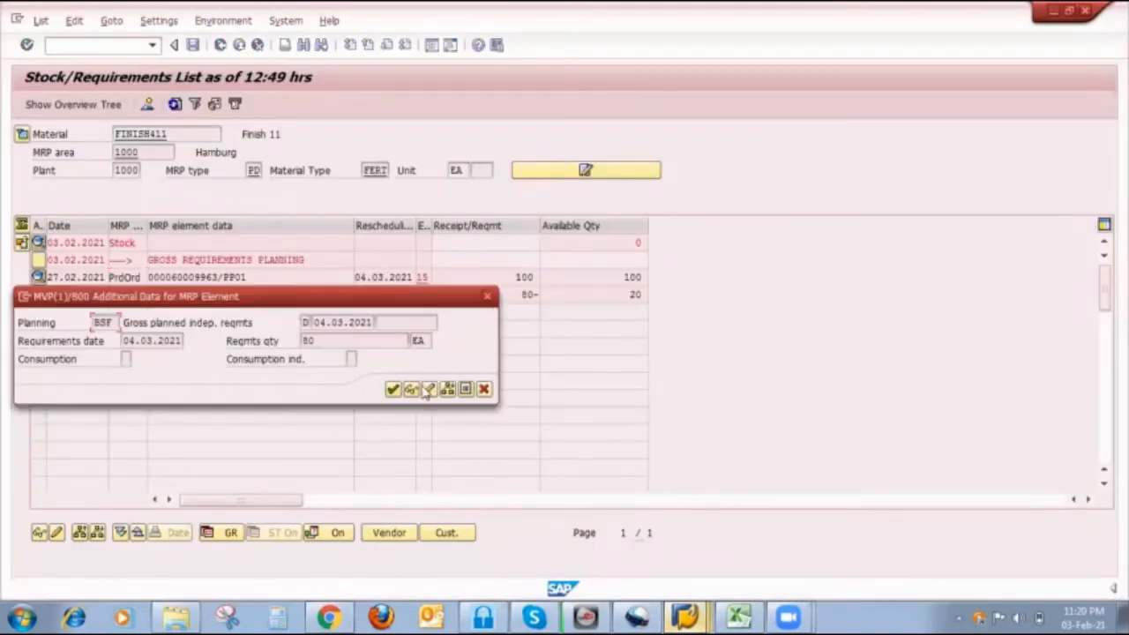
{"action": "left_click", "coordinate": [430, 389]}
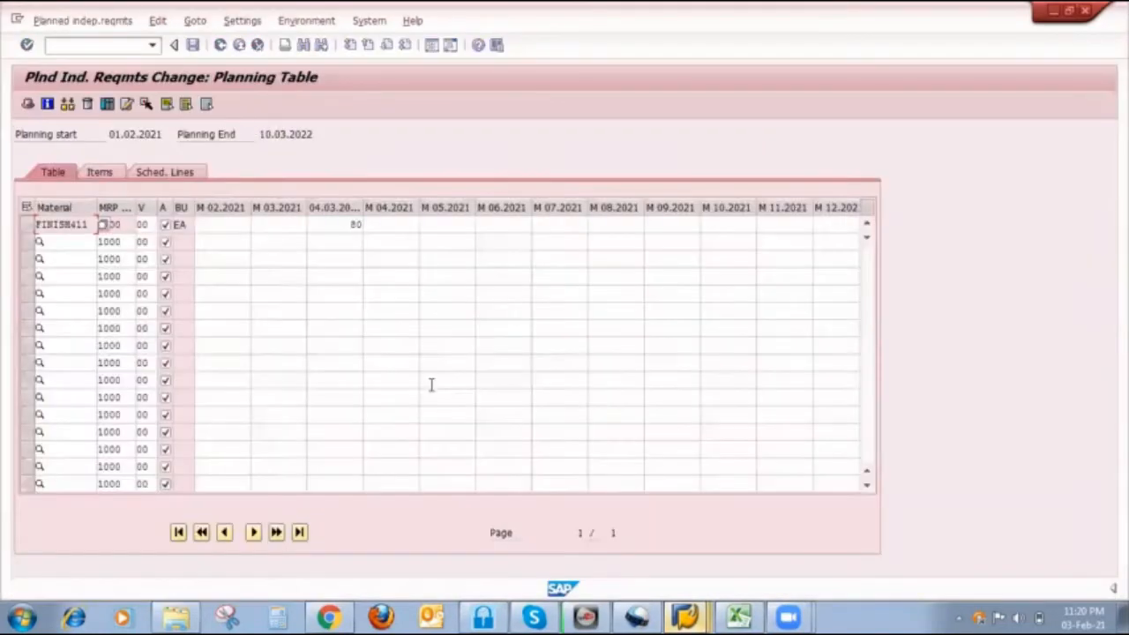
{"action": "left_click", "coordinate": [338, 224]}
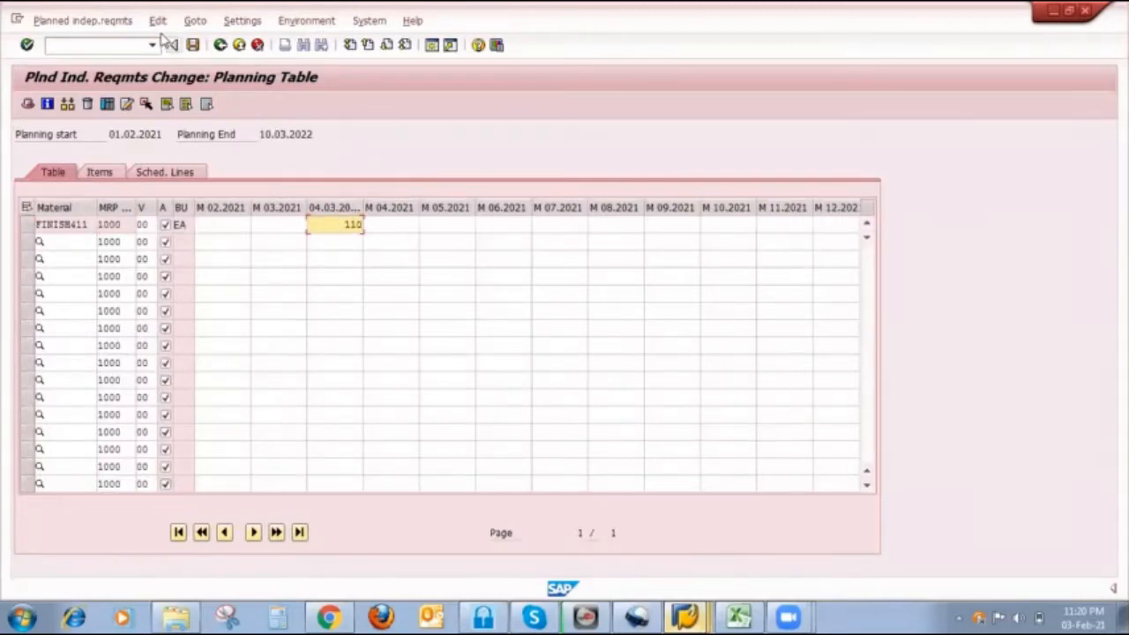
{"action": "left_click", "coordinate": [192, 44]}
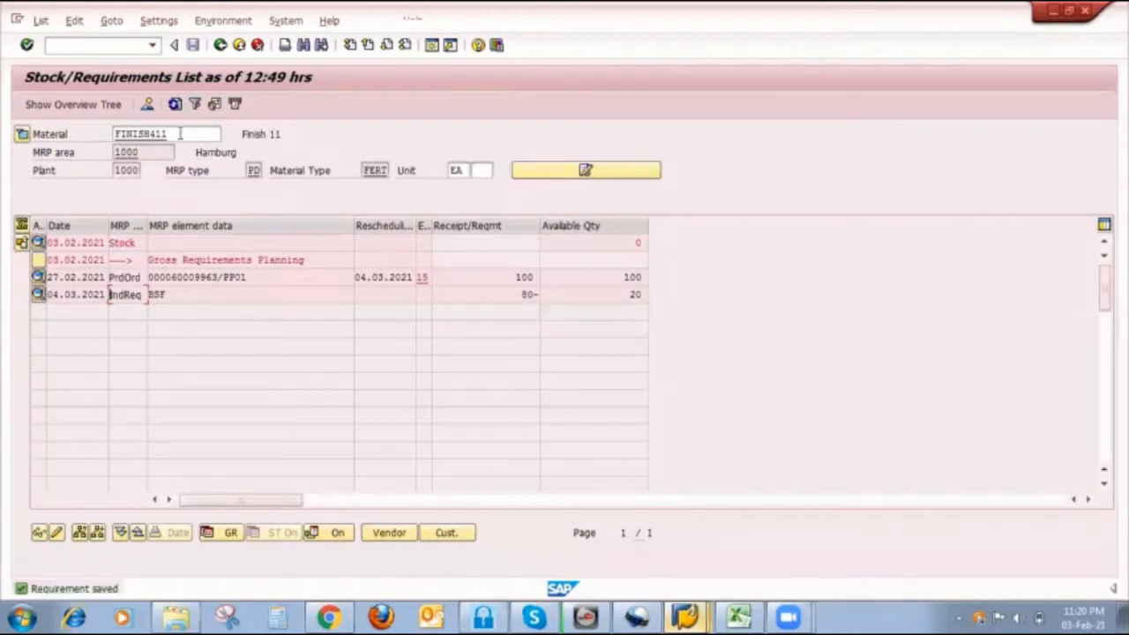
{"action": "left_click", "coordinate": [176, 105]}
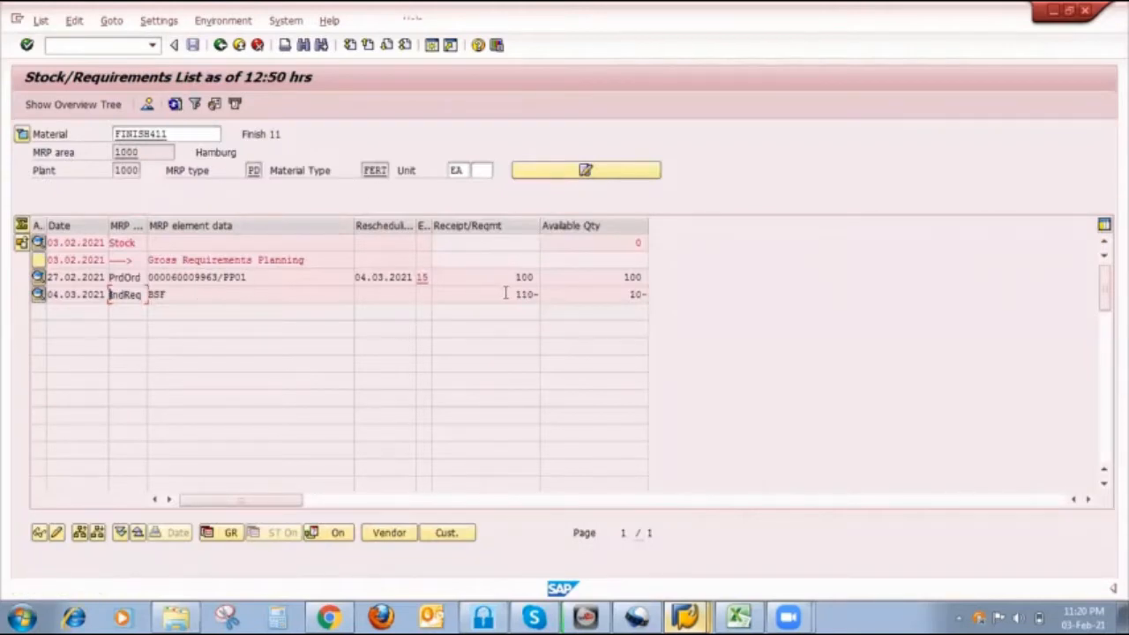
In the MD02 session, run MRP for FINISH411 with planning mode 3, planning unchanged components and displaying results before saving and the material list.
{"action": "mouse_move", "coordinate": [686, 617]}
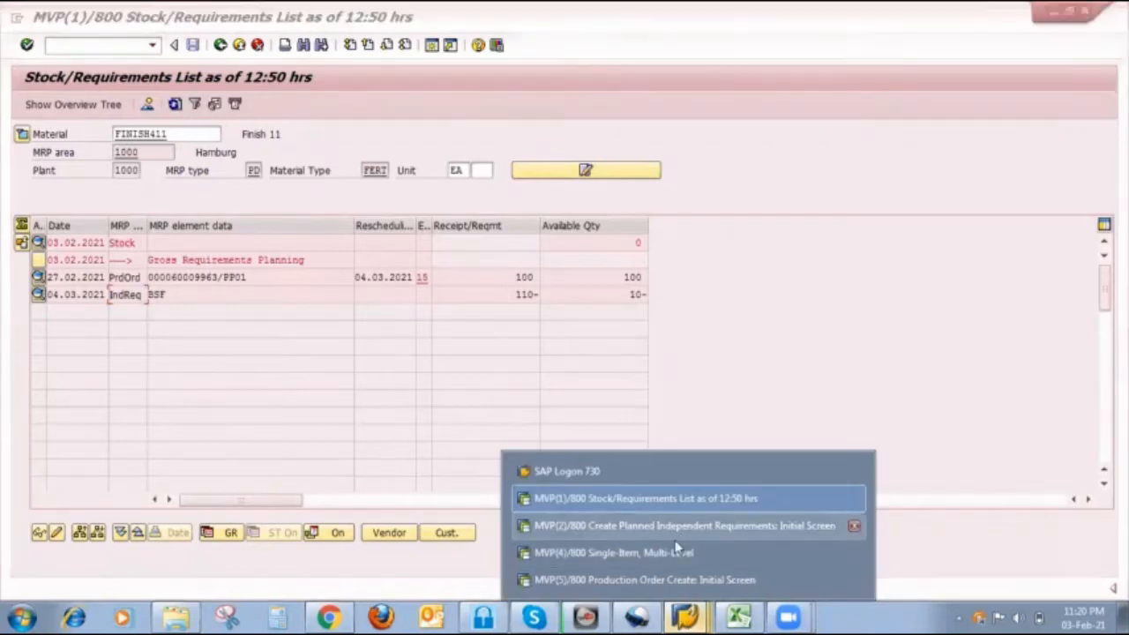
{"action": "left_click", "coordinate": [676, 550]}
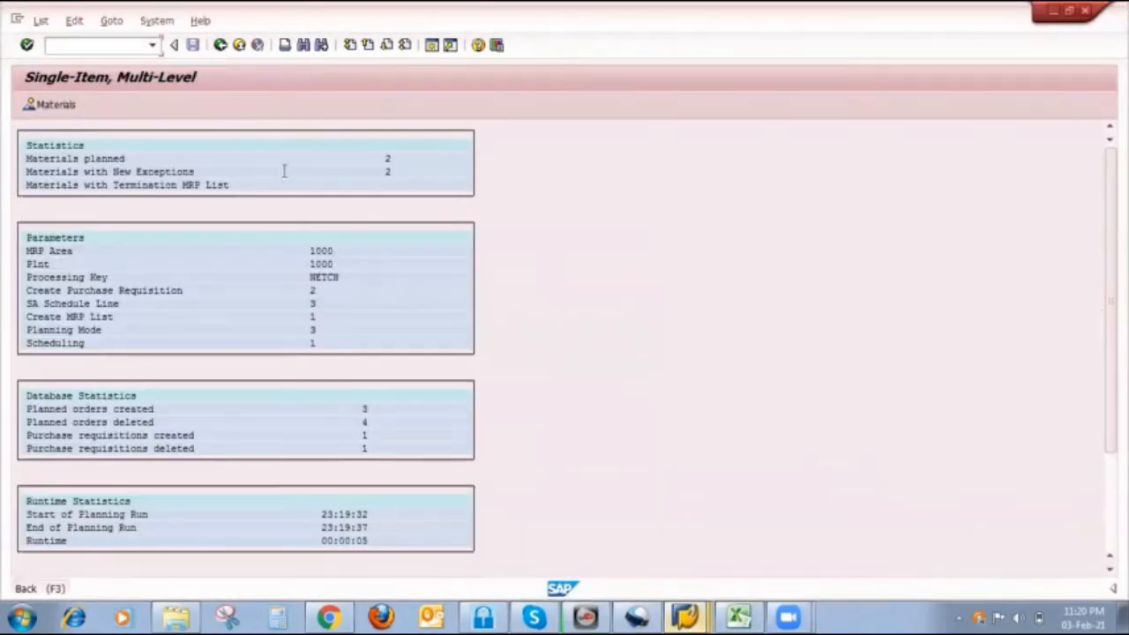
{"action": "key", "text": "F3"}
{"action": "left_click", "coordinate": [163, 351]}
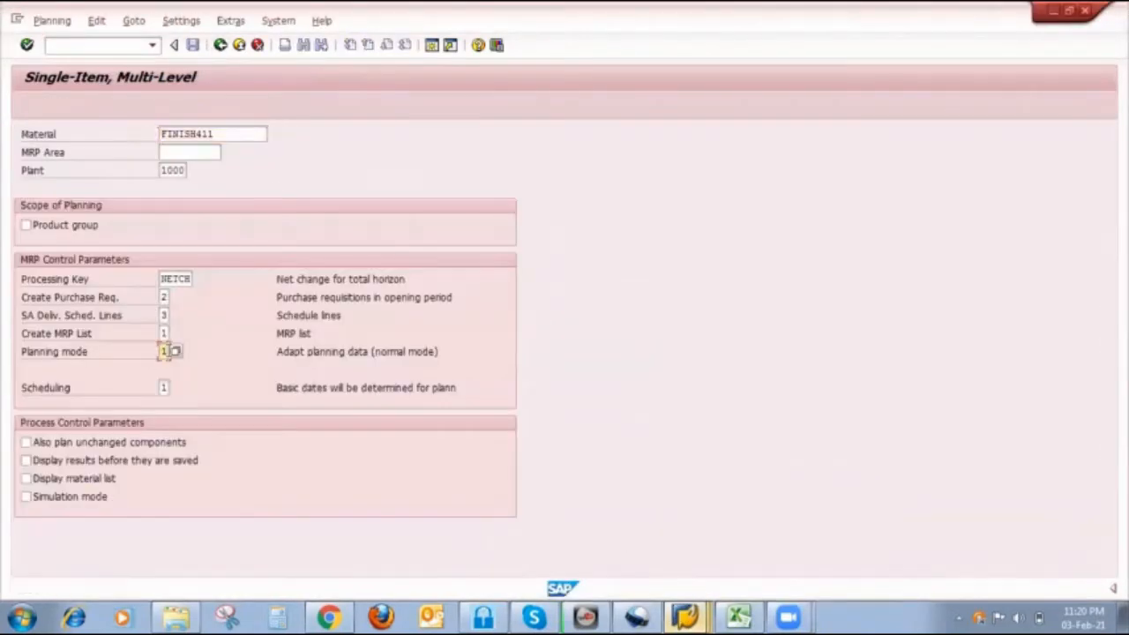
{"action": "key", "text": "BackSpace"}
{"action": "type", "text": "3"}
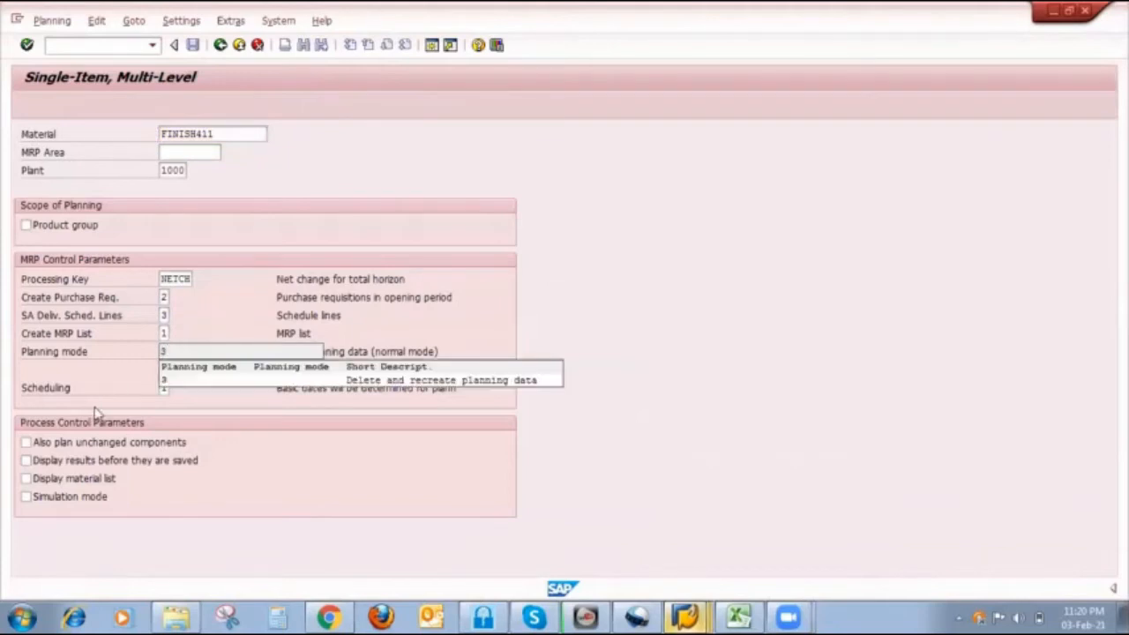
{"action": "left_click", "coordinate": [40, 442]}
{"action": "left_click", "coordinate": [43, 461]}
{"action": "left_click", "coordinate": [46, 479]}
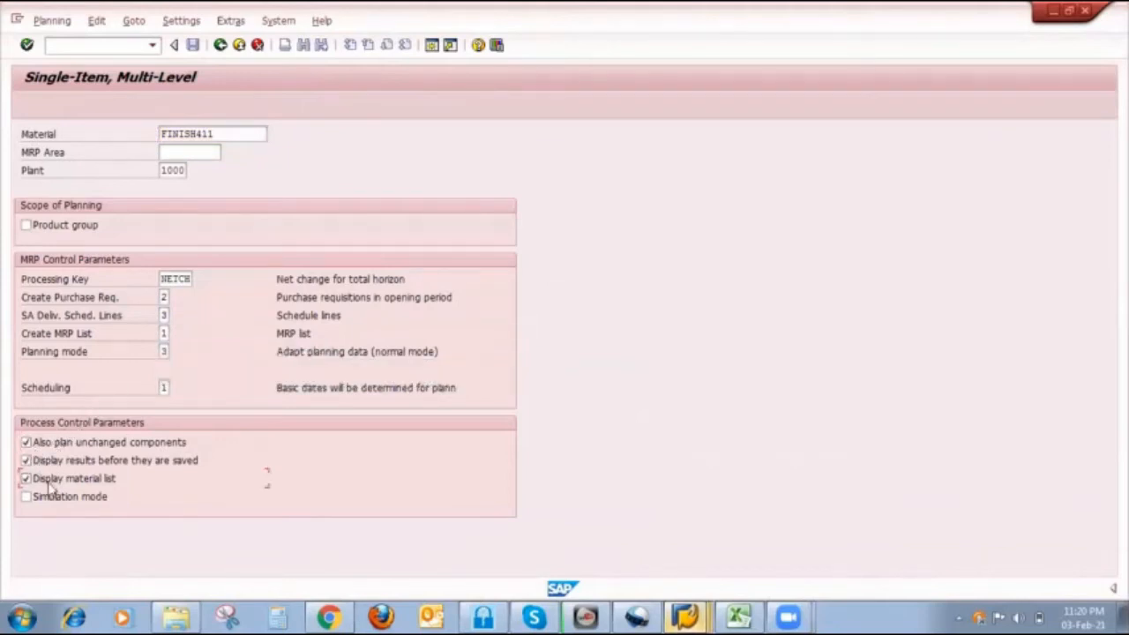
{"action": "key", "text": "Return"}
{"action": "key", "text": "Return"}
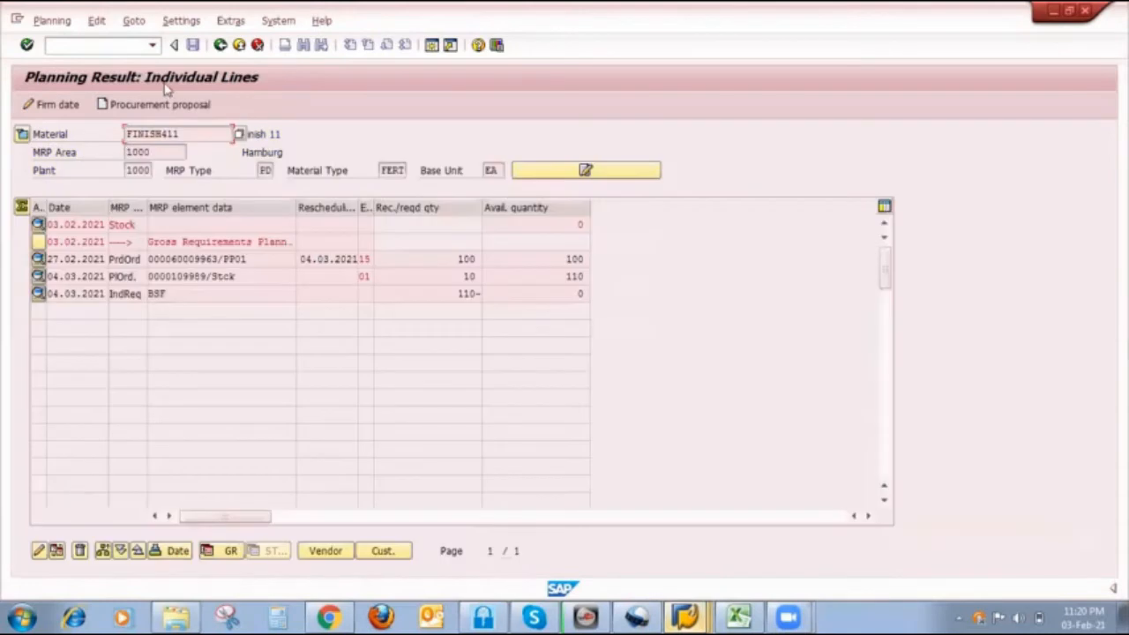
Save the new planning result, finish the run without stopping, and update the FINISH411 stock/requirements list.
{"action": "left_click", "coordinate": [193, 45]}
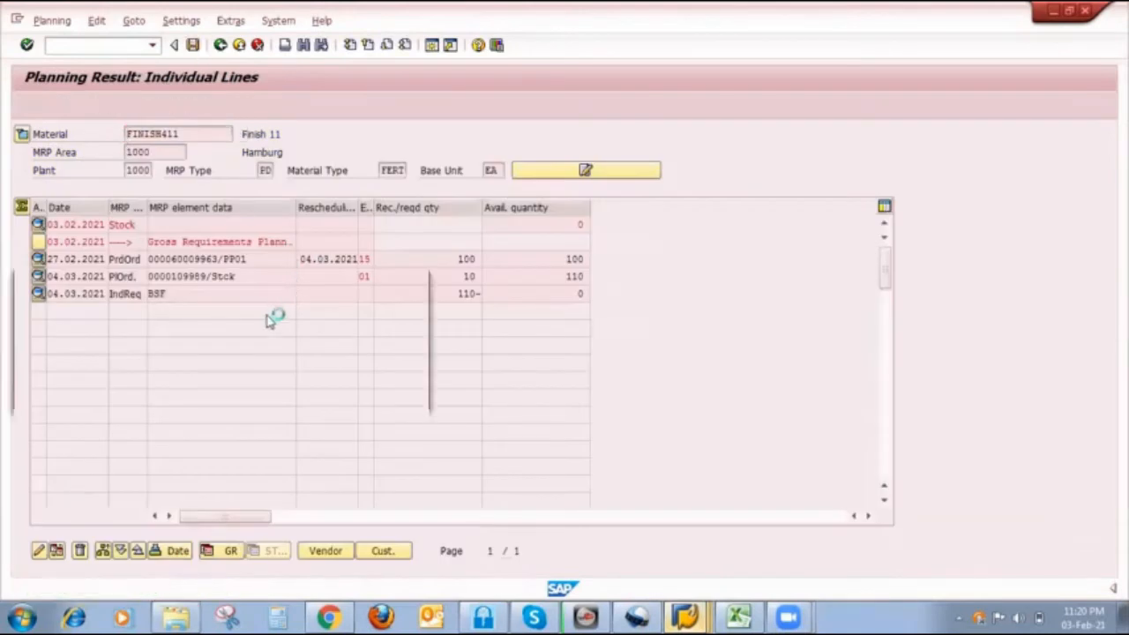
{"action": "left_click", "coordinate": [234, 341]}
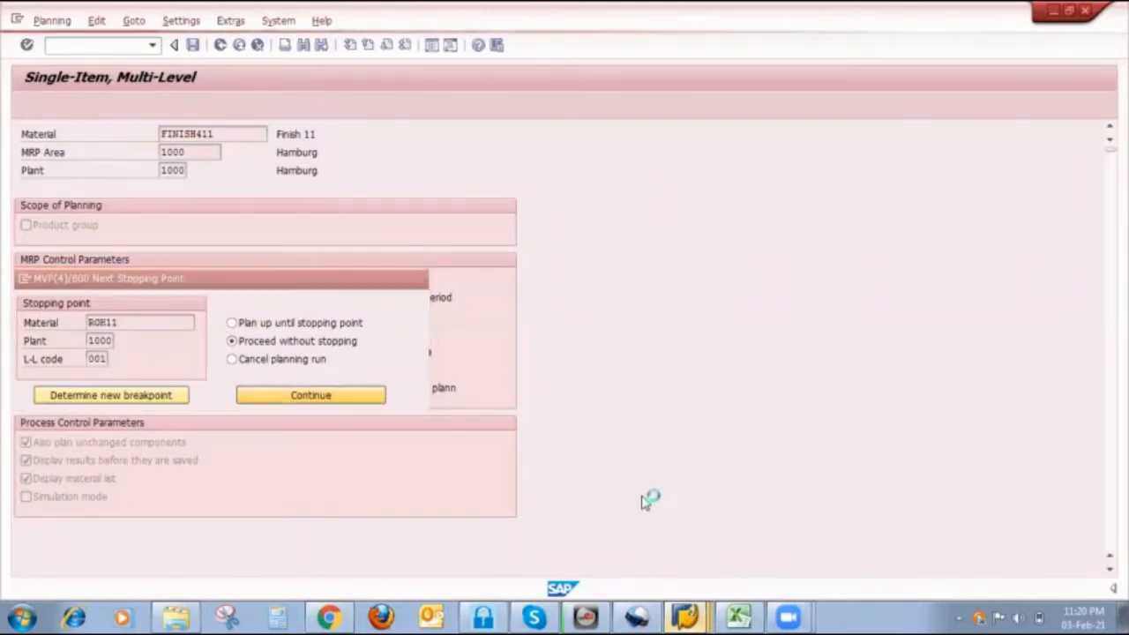
{"action": "left_click", "coordinate": [686, 615]}
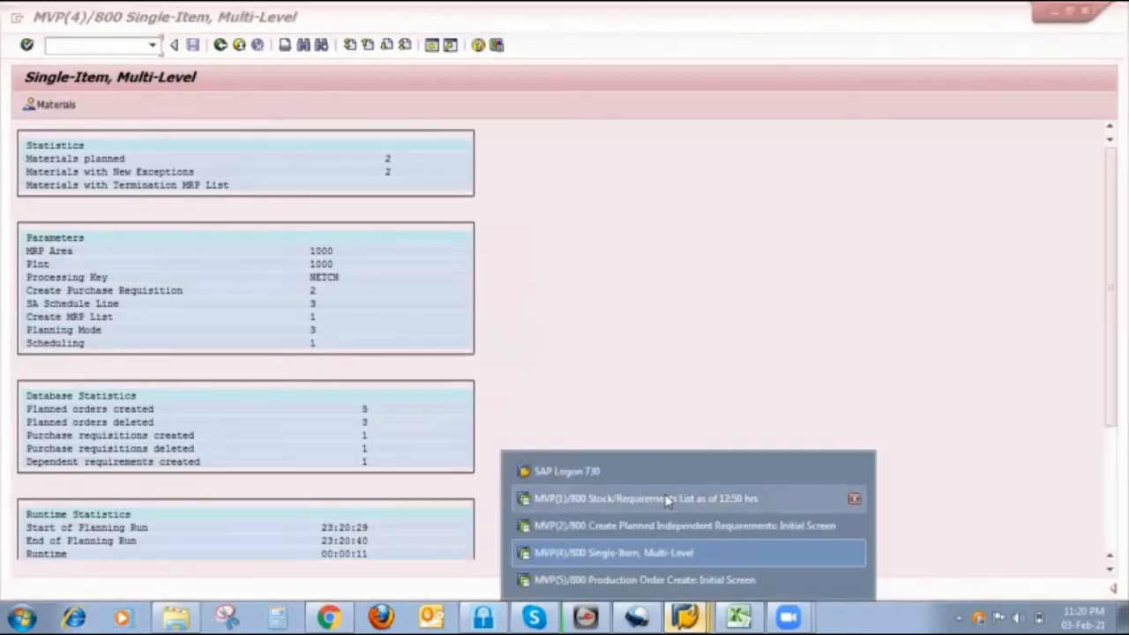
{"action": "left_click", "coordinate": [617, 497]}
{"action": "left_click", "coordinate": [174, 104]}
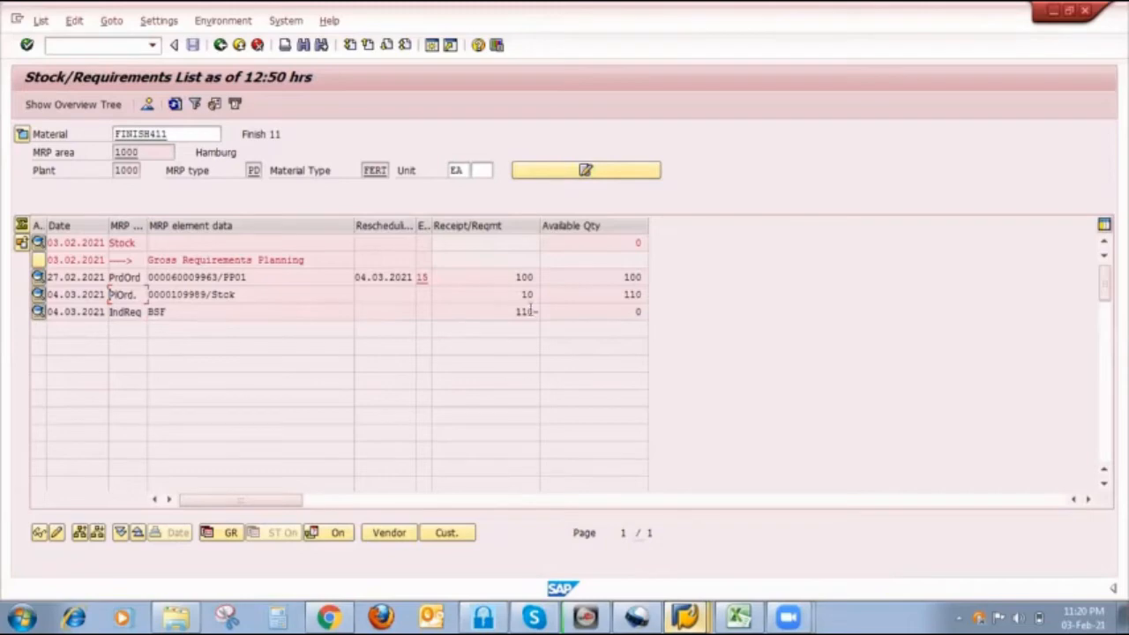
In the Strategy 11 sheet in Excel, compare column G's planned order quantity and review the stock and PIR values in column H.
{"action": "left_click", "coordinate": [740, 613]}
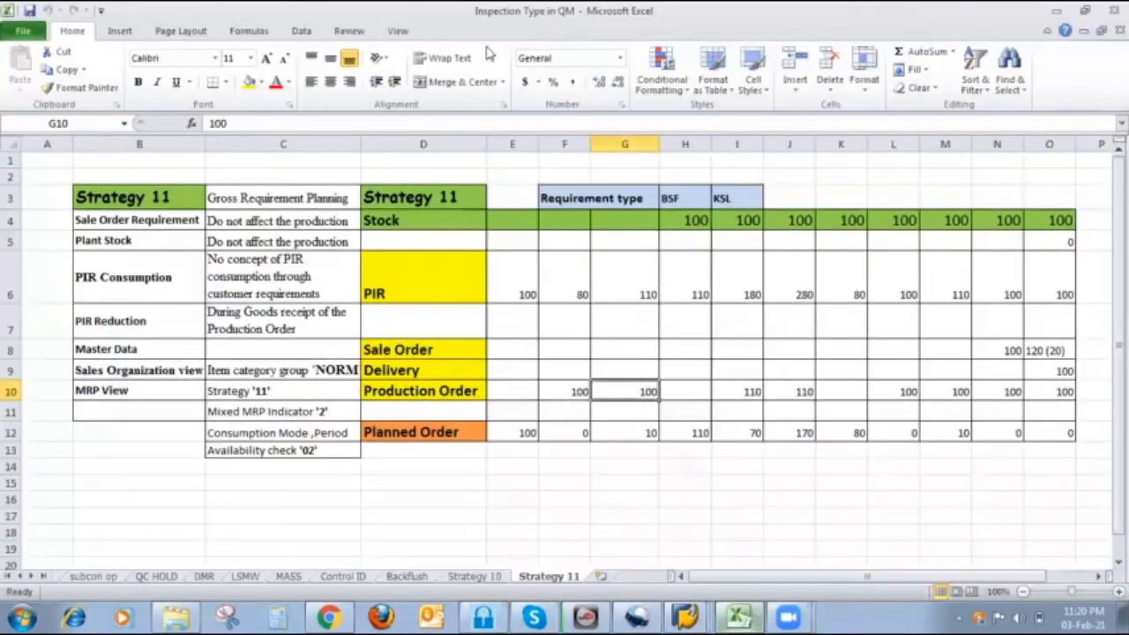
{"action": "left_click", "coordinate": [643, 432]}
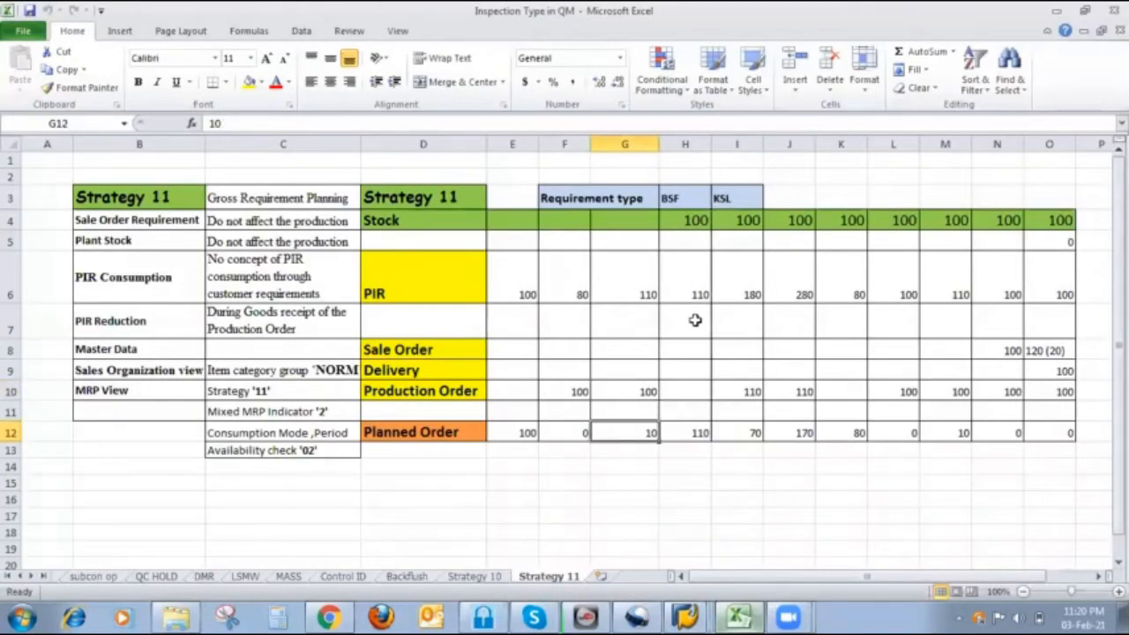
{"action": "left_click", "coordinate": [696, 291]}
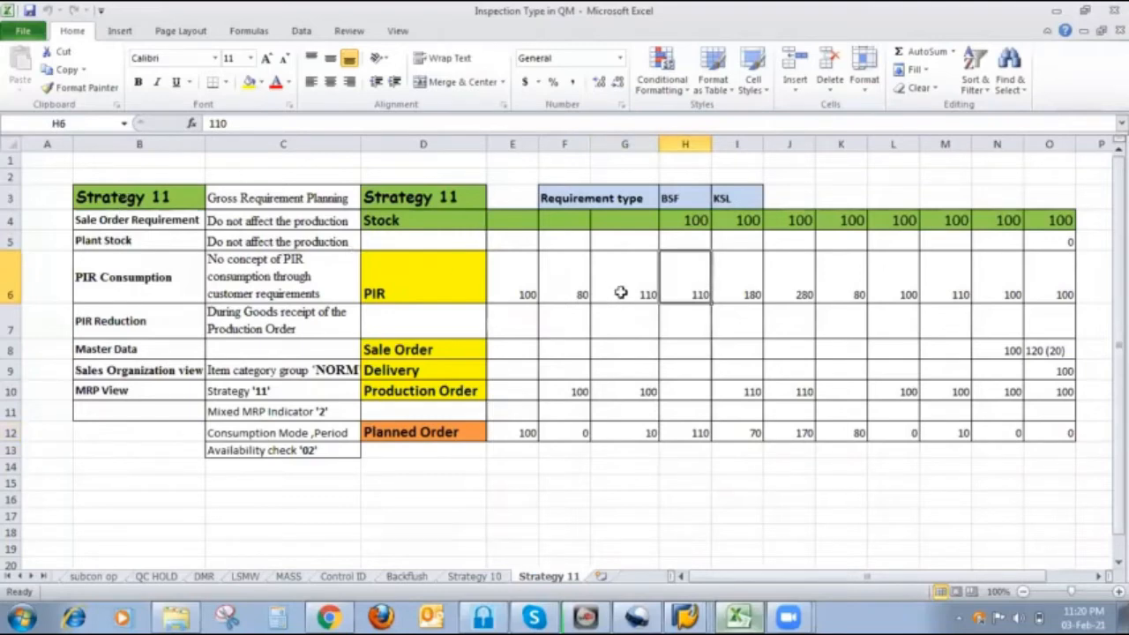
{"action": "left_click", "coordinate": [696, 219]}
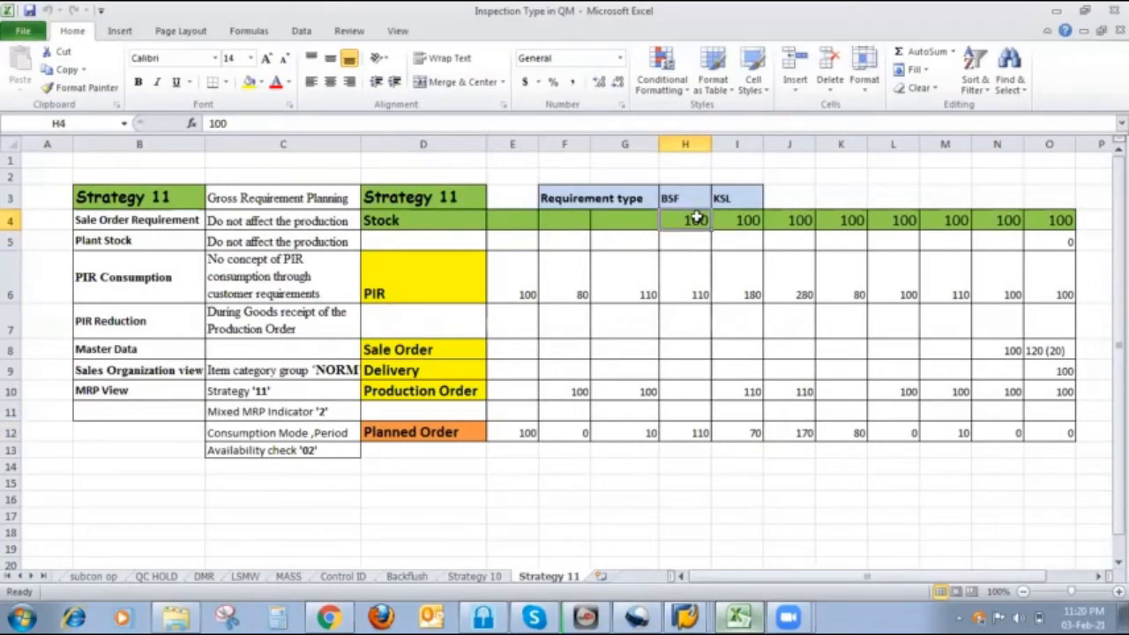
{"action": "left_click", "coordinate": [676, 284]}
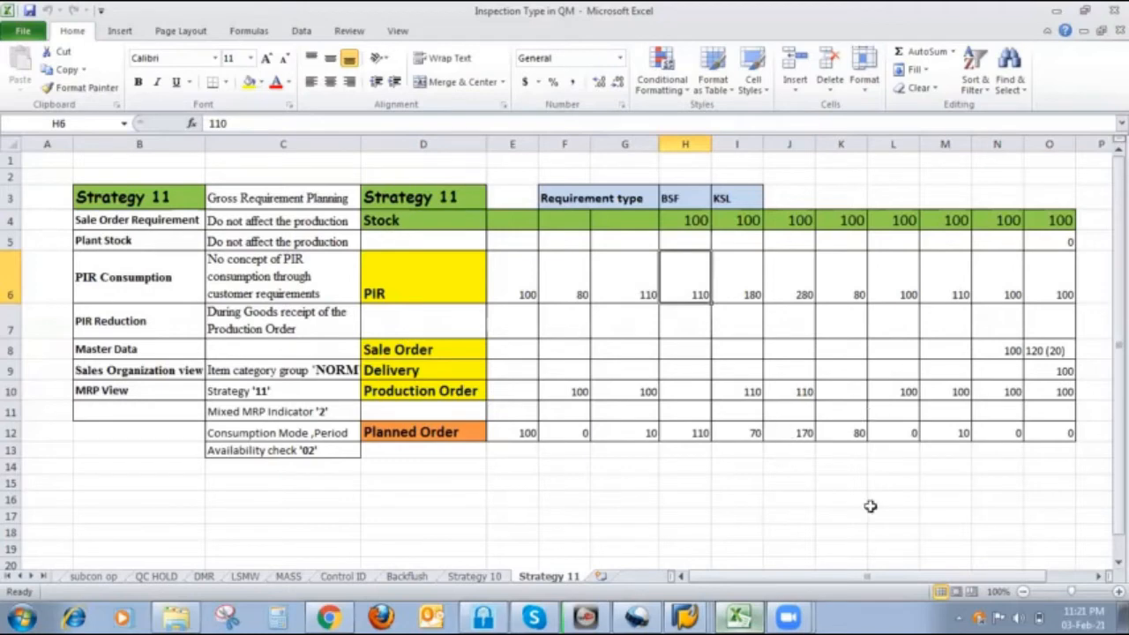
Return to the SAP stock/requirements list and delete the planned order dated 04.03.2021 for FINISH411.
{"action": "left_click", "coordinate": [685, 616]}
{"action": "left_click", "coordinate": [633, 500]}
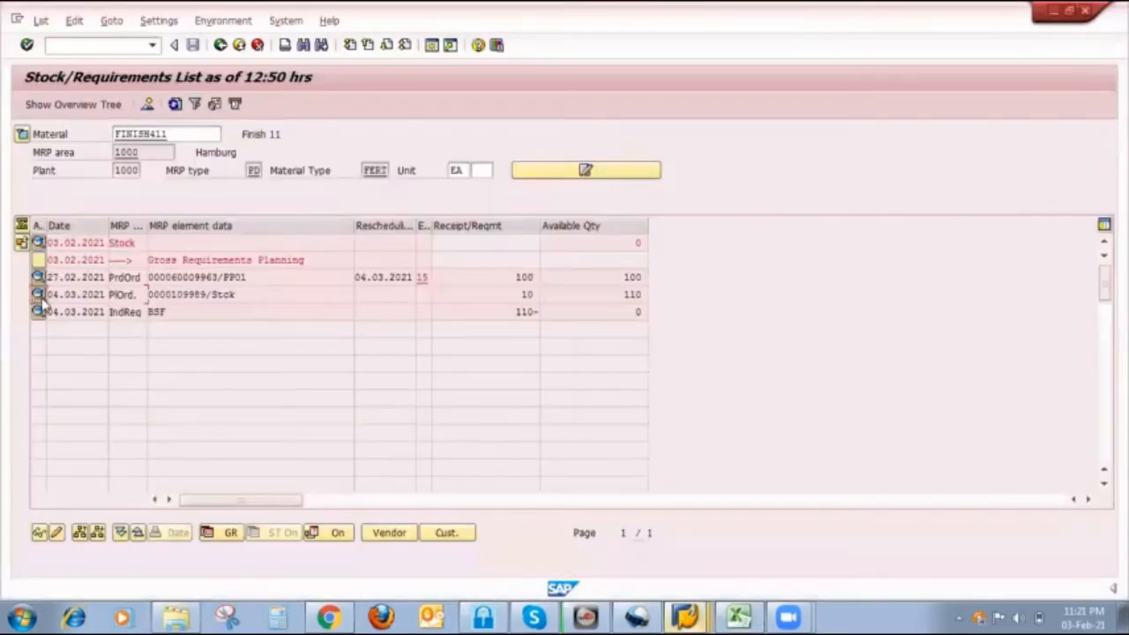
{"action": "left_click", "coordinate": [38, 294]}
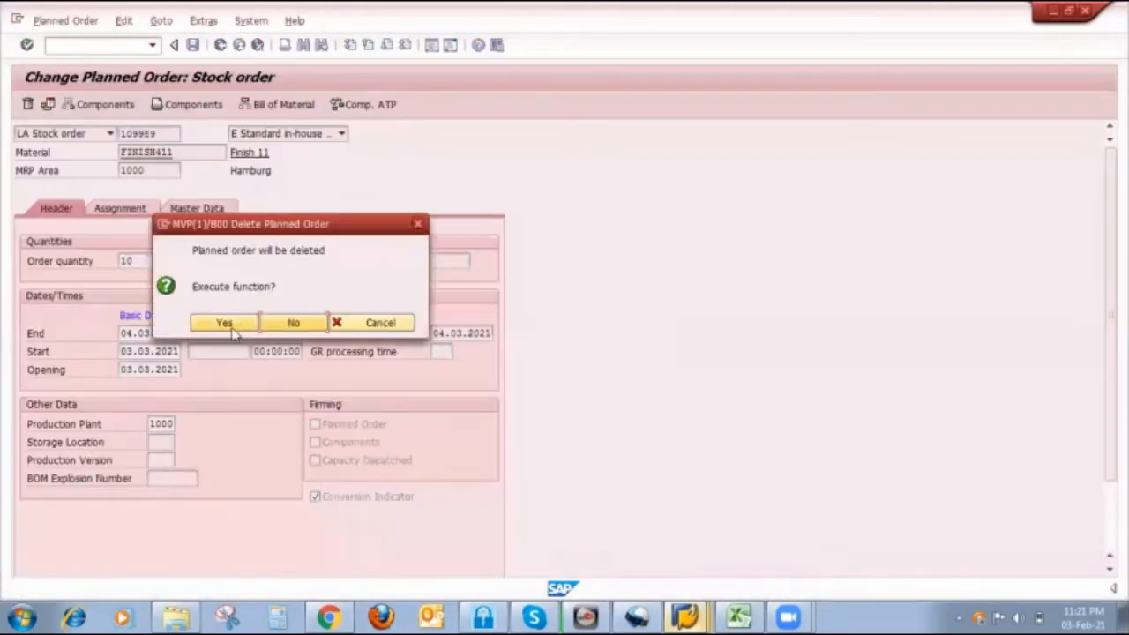
{"action": "left_click", "coordinate": [224, 322]}
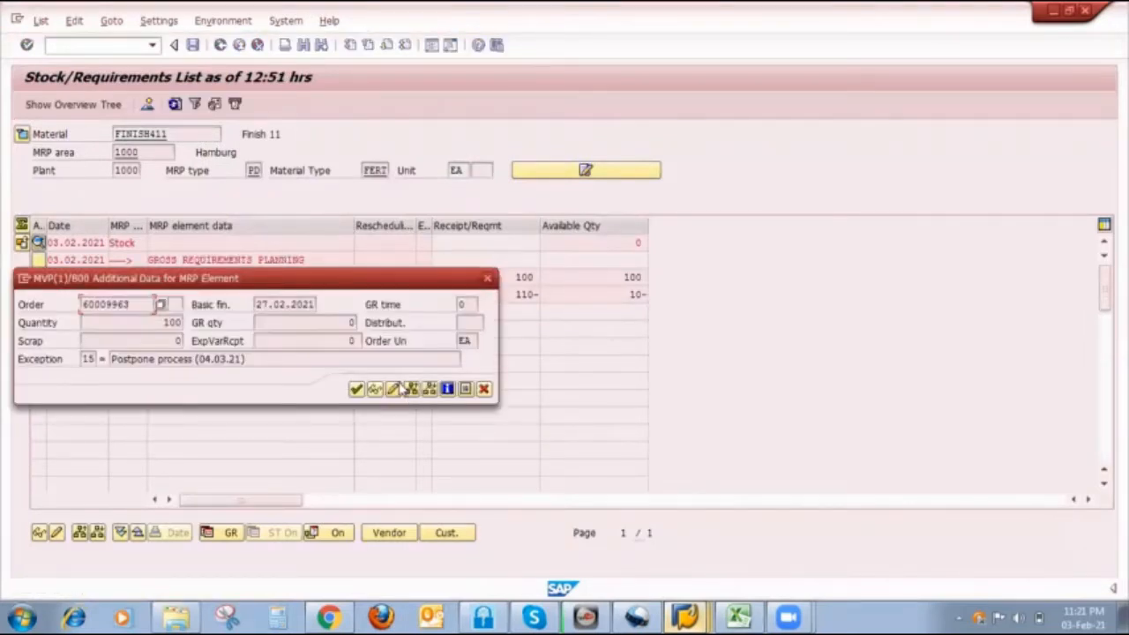
Set the deletion flag on the FINISH411 production order, save the order, and refresh the stock/requirements list.
{"action": "left_click", "coordinate": [394, 388]}
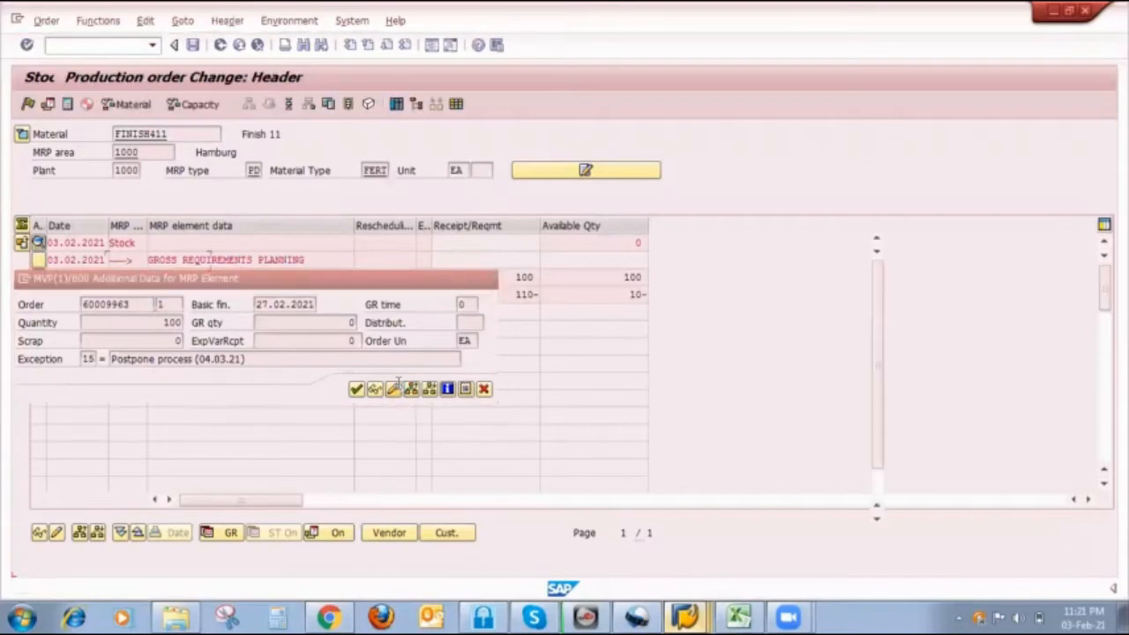
{"action": "left_click", "coordinate": [97, 21]}
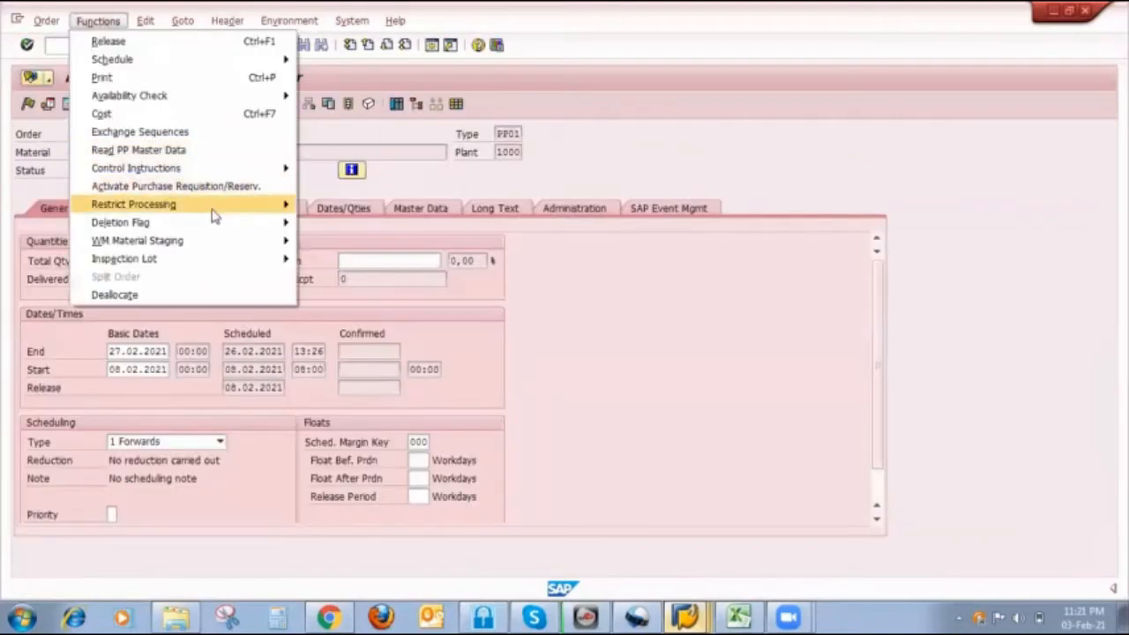
{"action": "mouse_move", "coordinate": [286, 229]}
{"action": "left_click", "coordinate": [322, 222]}
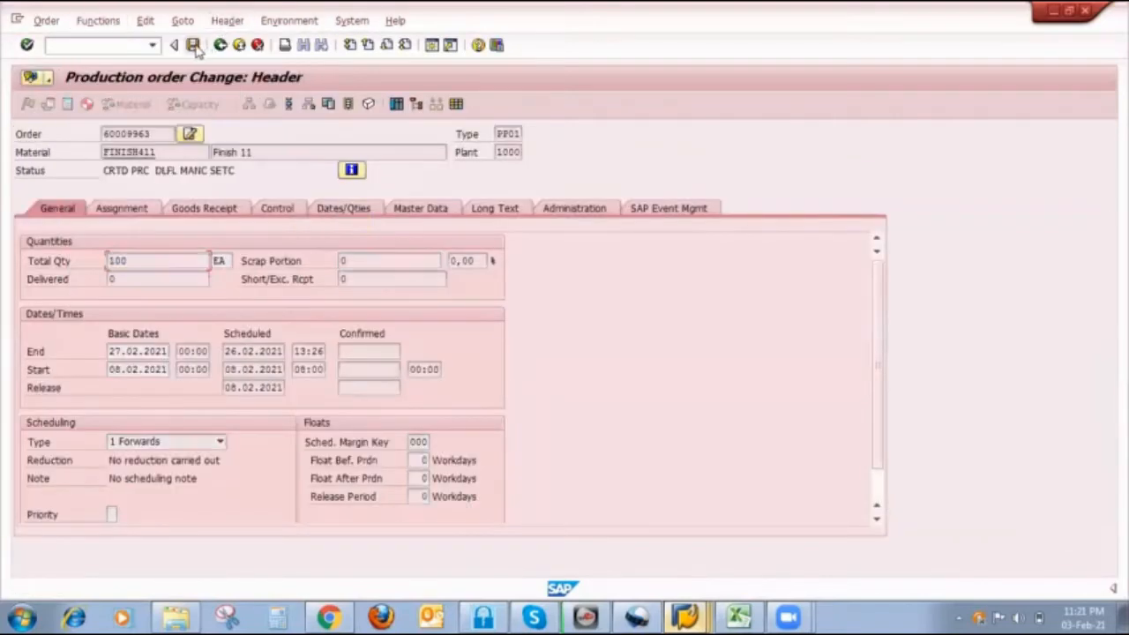
{"action": "left_click", "coordinate": [192, 45]}
{"action": "left_click", "coordinate": [175, 105]}
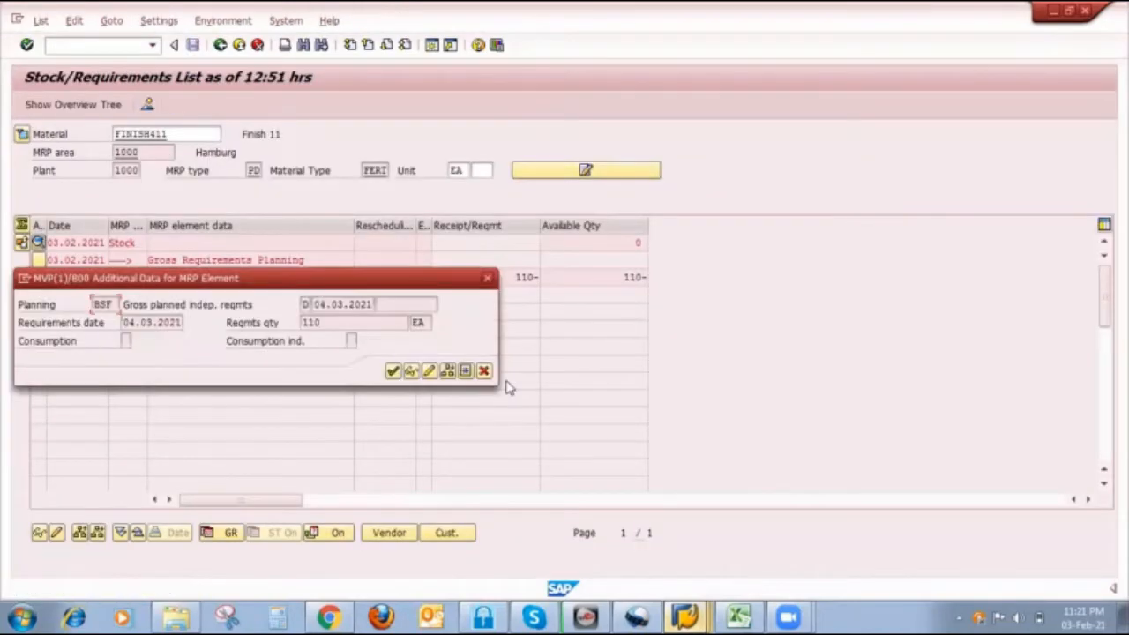
Glance at the Strategy 11 sheet in Excel, return to the SAP production order session, and start goods movement transaction MIGO.
{"action": "left_click", "coordinate": [738, 616]}
{"action": "left_click", "coordinate": [739, 616]}
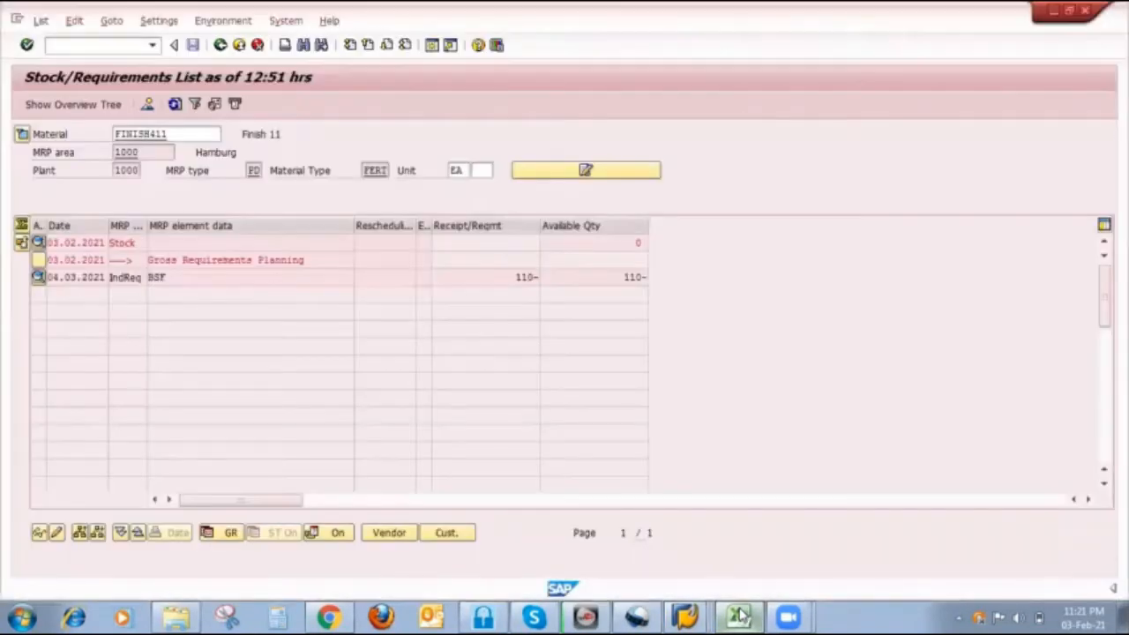
{"action": "mouse_move", "coordinate": [685, 616]}
{"action": "left_click", "coordinate": [685, 581]}
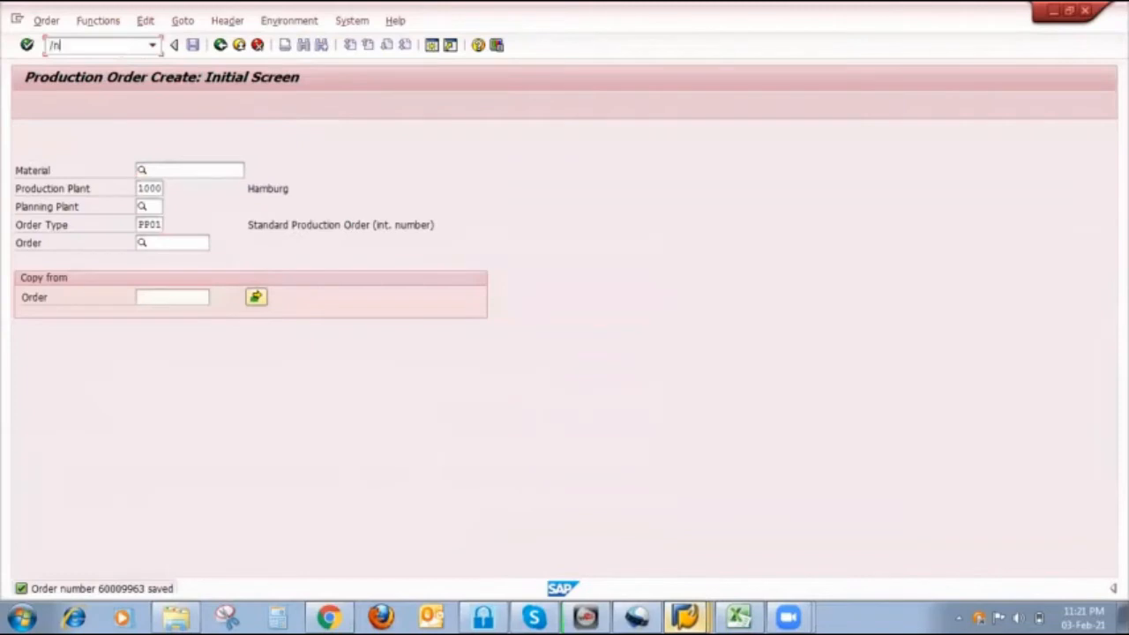
{"action": "left_click", "coordinate": [122, 51]}
{"action": "type", "text": "/nmigo"}
{"action": "key", "text": "Return"}
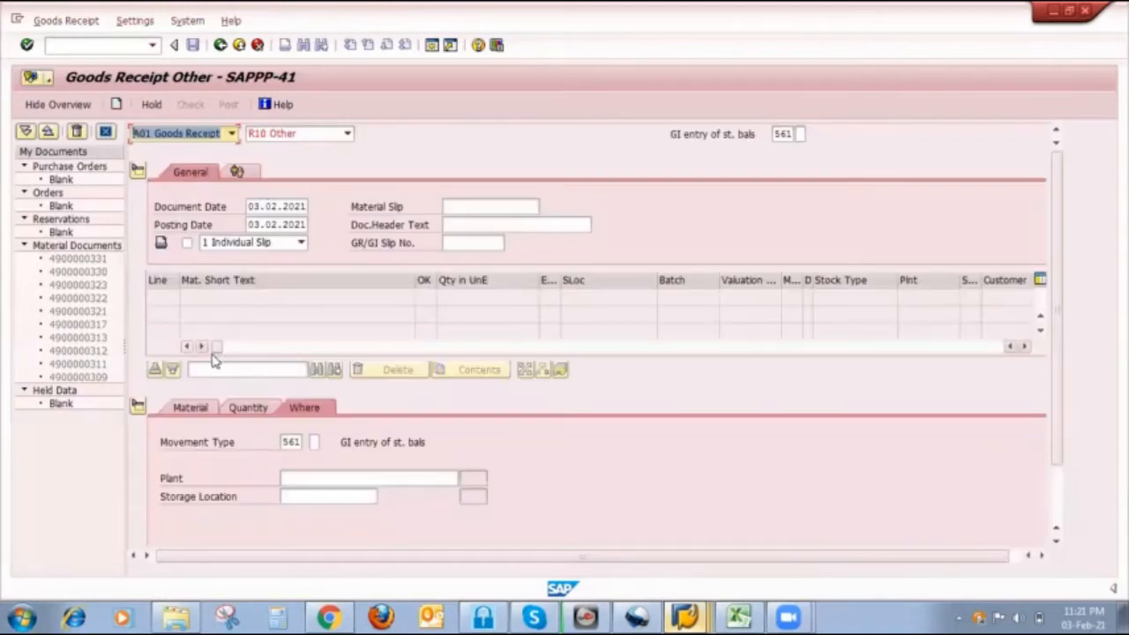
Enter material FINISH411 with a quantity of 100 for the goods receipt item with movement type 561.
{"action": "left_click", "coordinate": [191, 407]}
{"action": "left_click", "coordinate": [299, 445]}
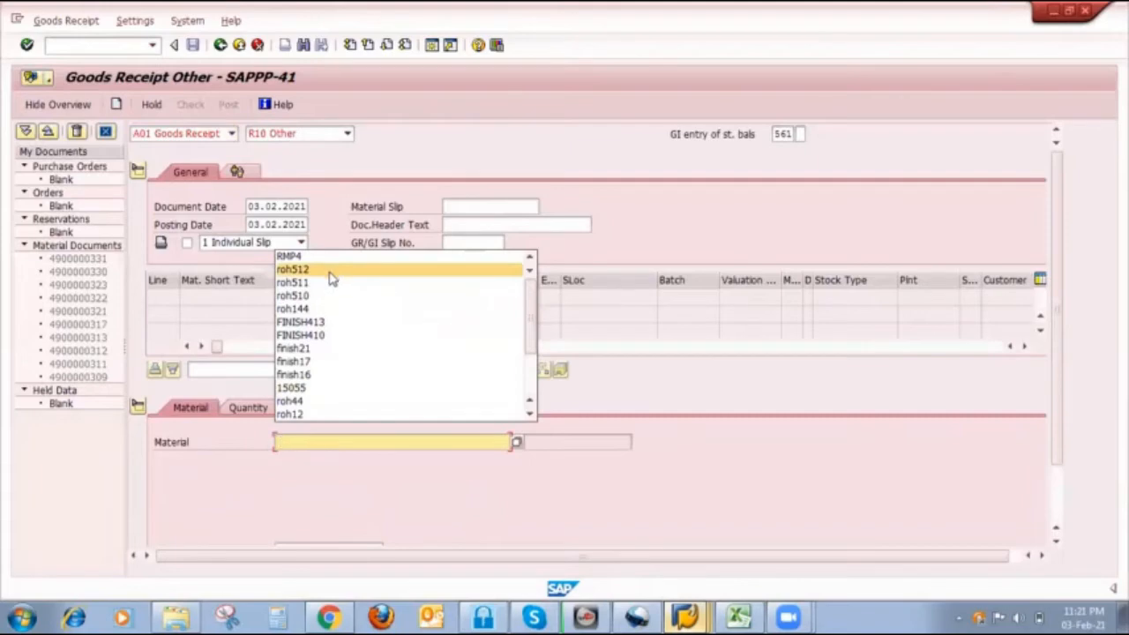
{"action": "left_click", "coordinate": [321, 323]}
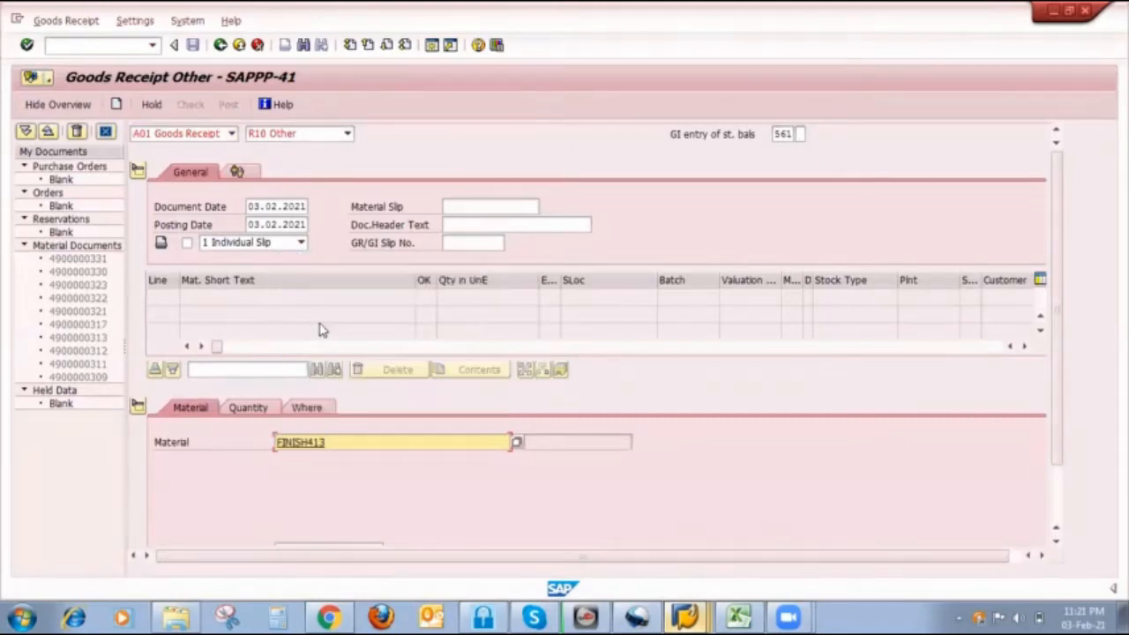
{"action": "key", "text": "Return"}
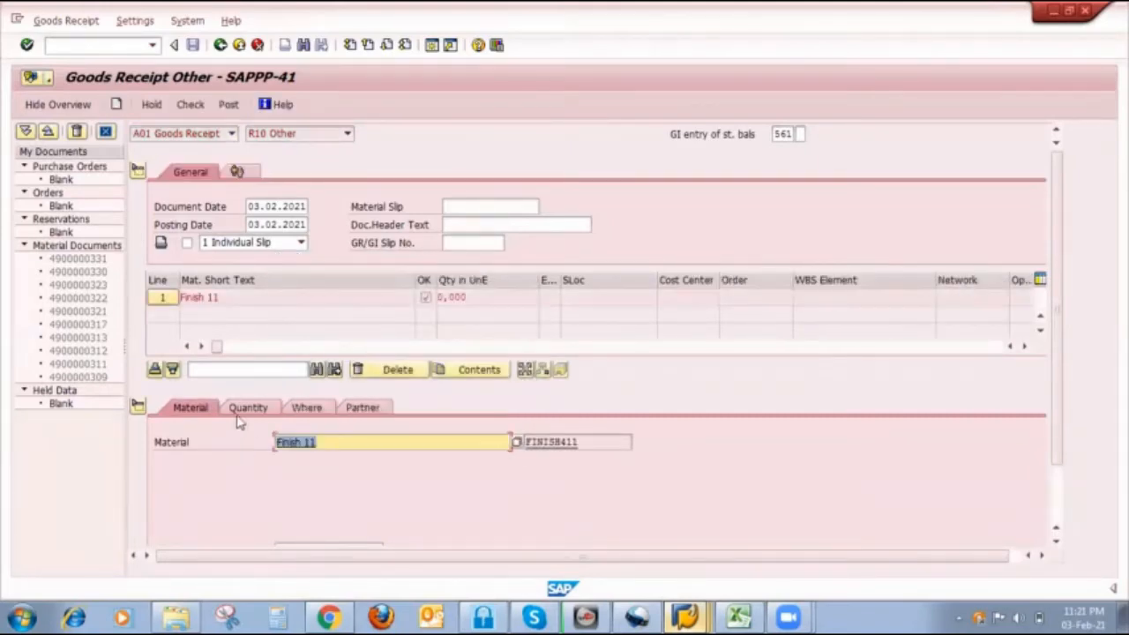
{"action": "left_click", "coordinate": [238, 404]}
{"action": "type", "text": "100"}
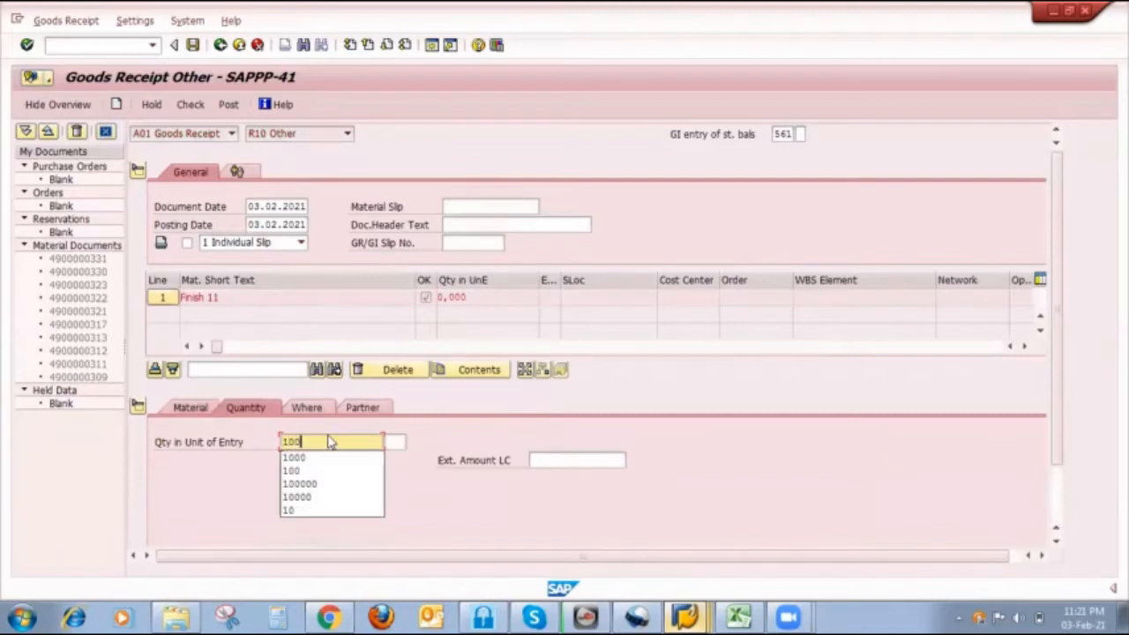
{"action": "key", "text": "Return"}
Assign plant 1000 and storage location 0001 to the FINISH411 receipt item, then check and post the goods receipt.
{"action": "left_click", "coordinate": [308, 407]}
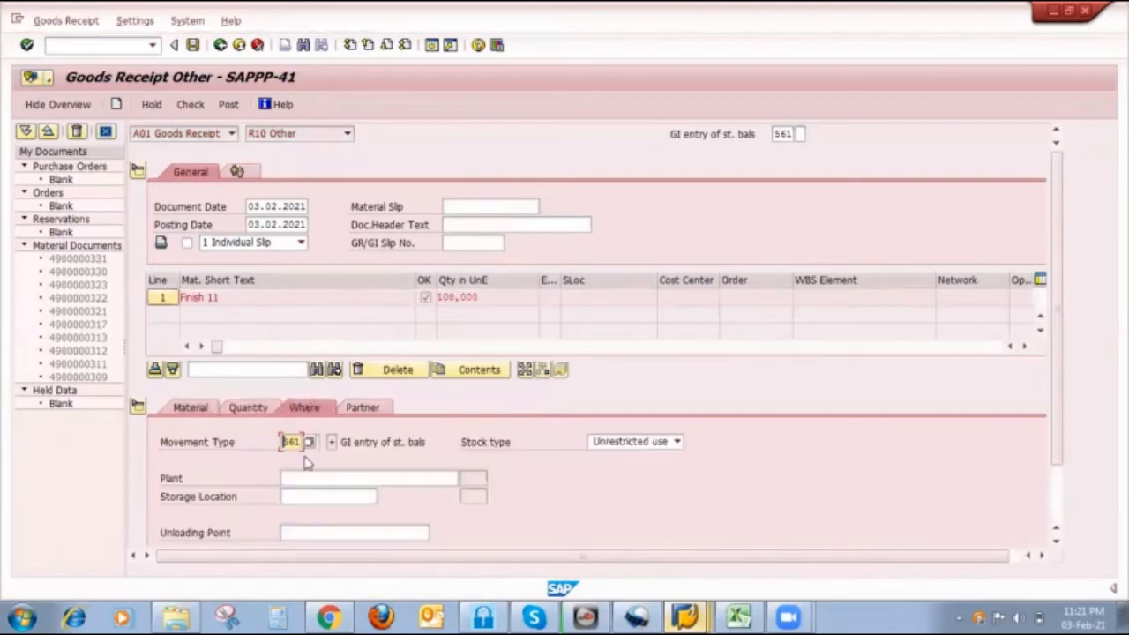
{"action": "left_click", "coordinate": [298, 476]}
{"action": "left_click", "coordinate": [297, 494]}
{"action": "left_click", "coordinate": [297, 497]}
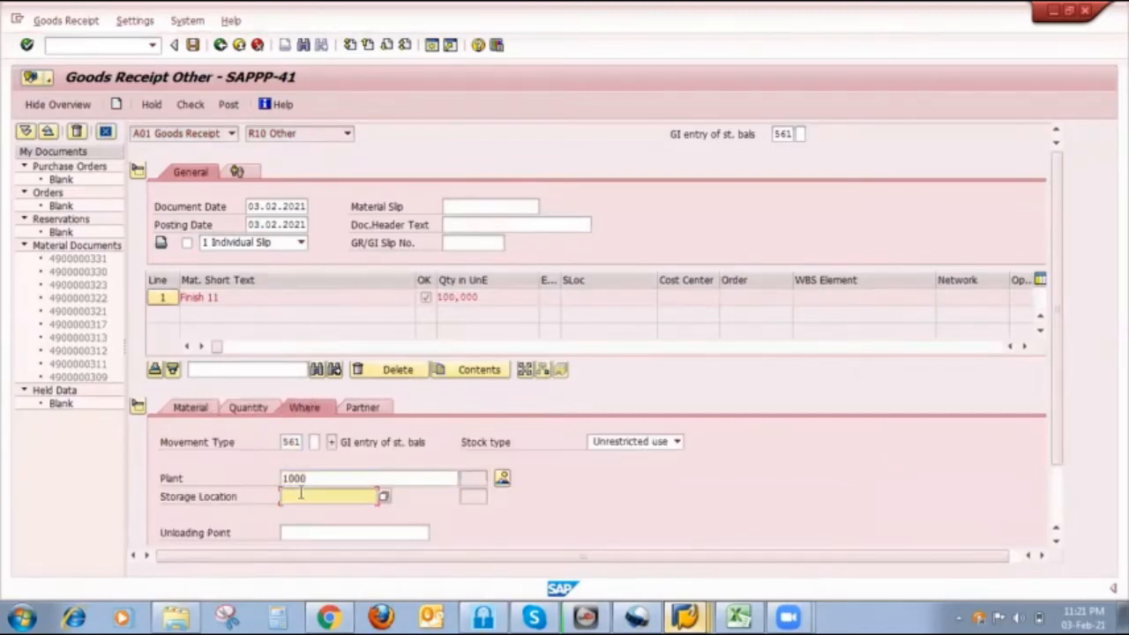
{"action": "left_click", "coordinate": [309, 527]}
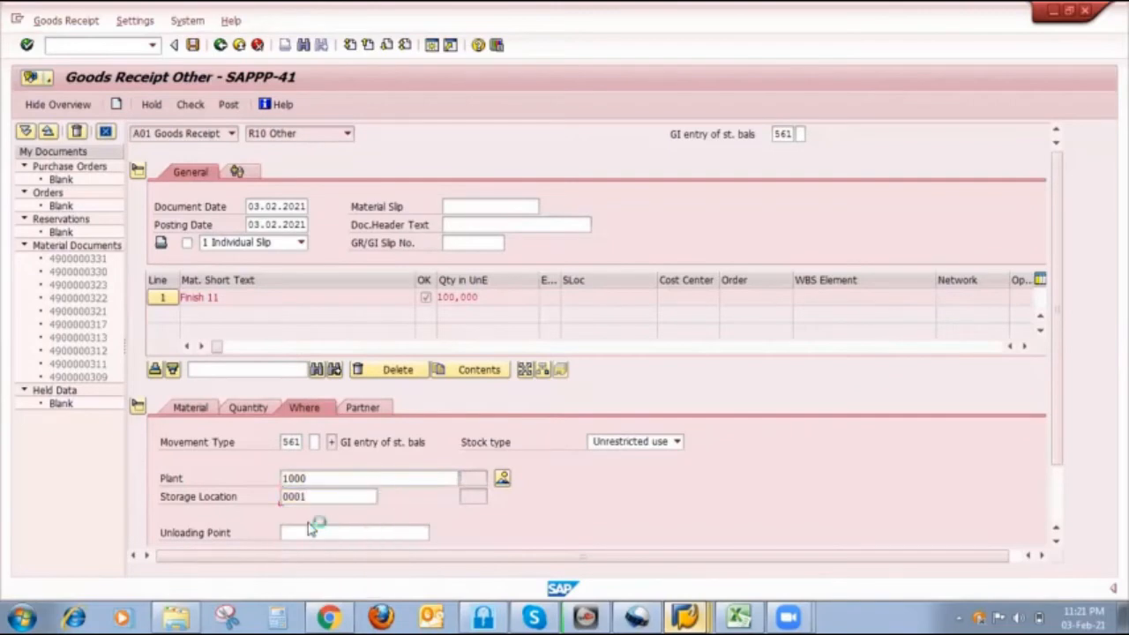
{"action": "key", "text": "Return"}
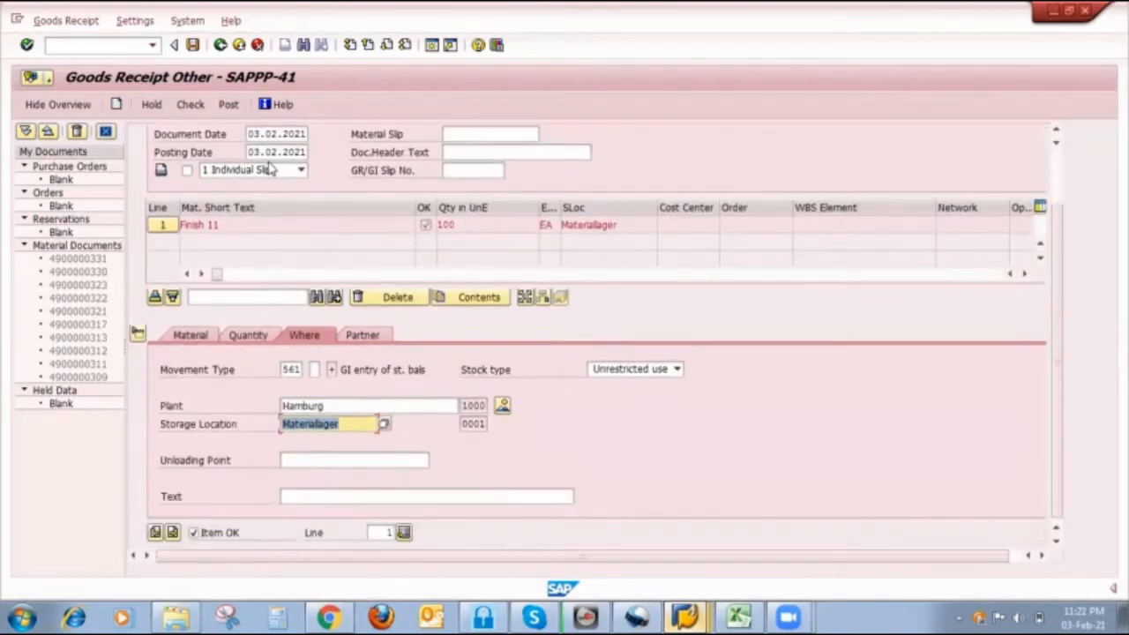
{"action": "left_click", "coordinate": [190, 107]}
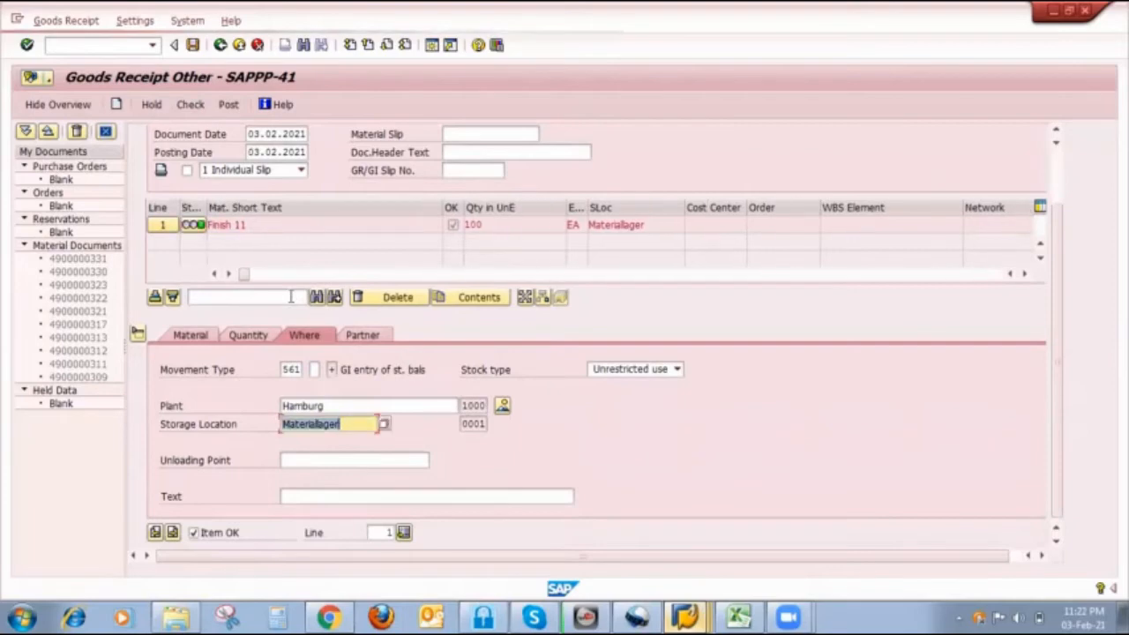
{"action": "left_click", "coordinate": [230, 105]}
Return to the FINISH411 stock/requirements list and refresh it.
{"action": "left_click", "coordinate": [741, 616]}
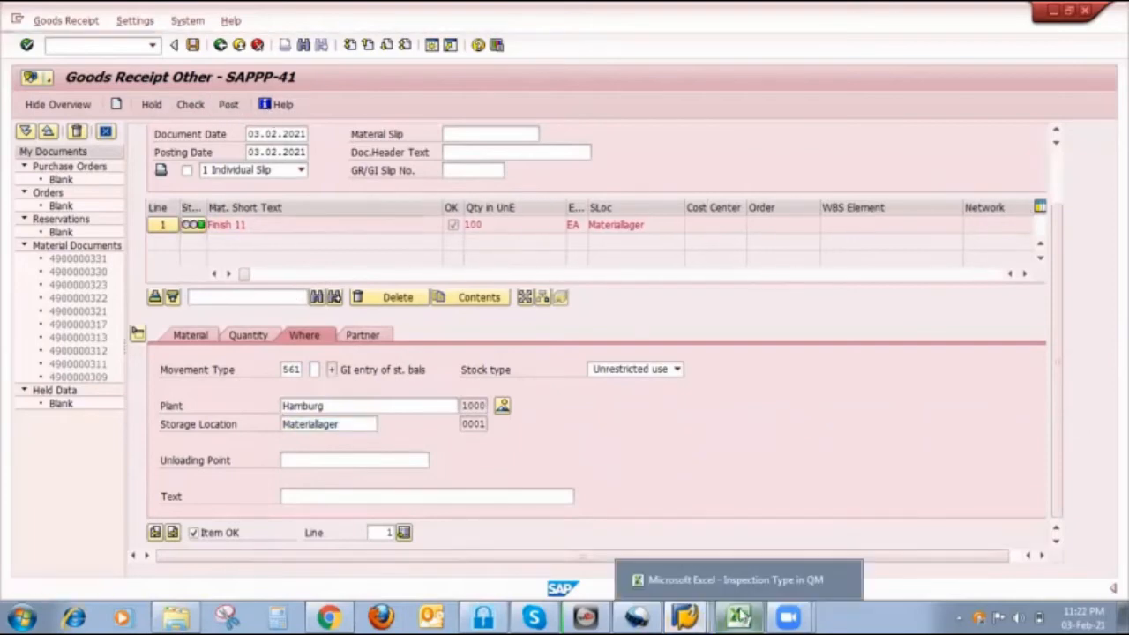
{"action": "left_click", "coordinate": [686, 617]}
{"action": "left_click", "coordinate": [705, 497]}
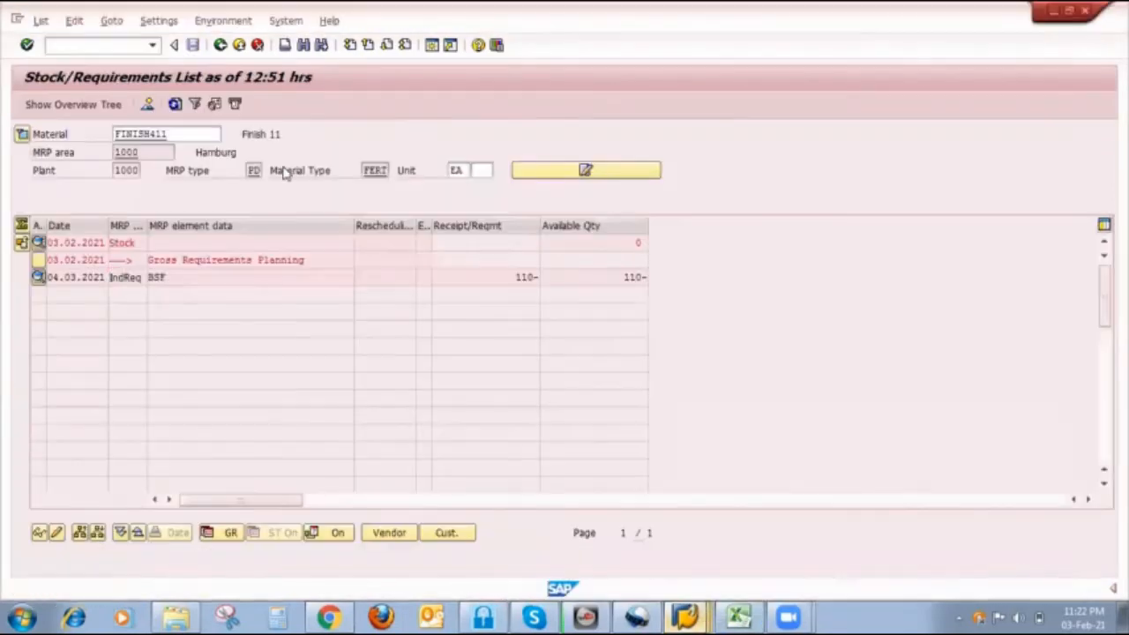
{"action": "left_click", "coordinate": [175, 104]}
Run single-item, multi-level MRP for FINISH411 with planning mode 3, also planning unchanged components and displaying results before saving and the material list.
{"action": "left_click", "coordinate": [686, 616]}
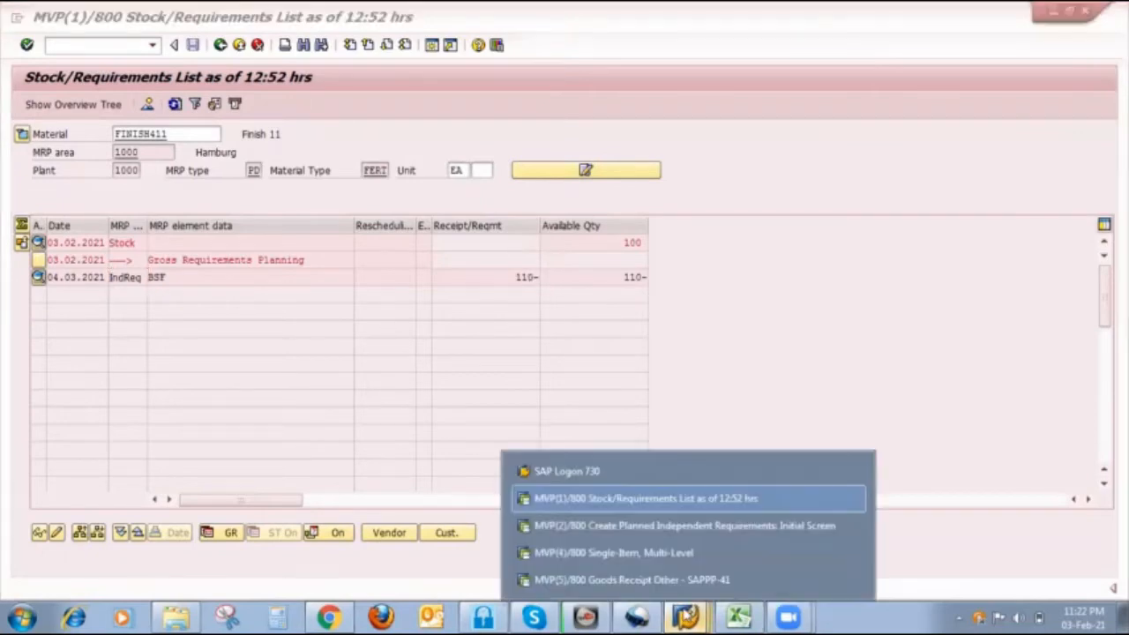
{"action": "left_click", "coordinate": [675, 548]}
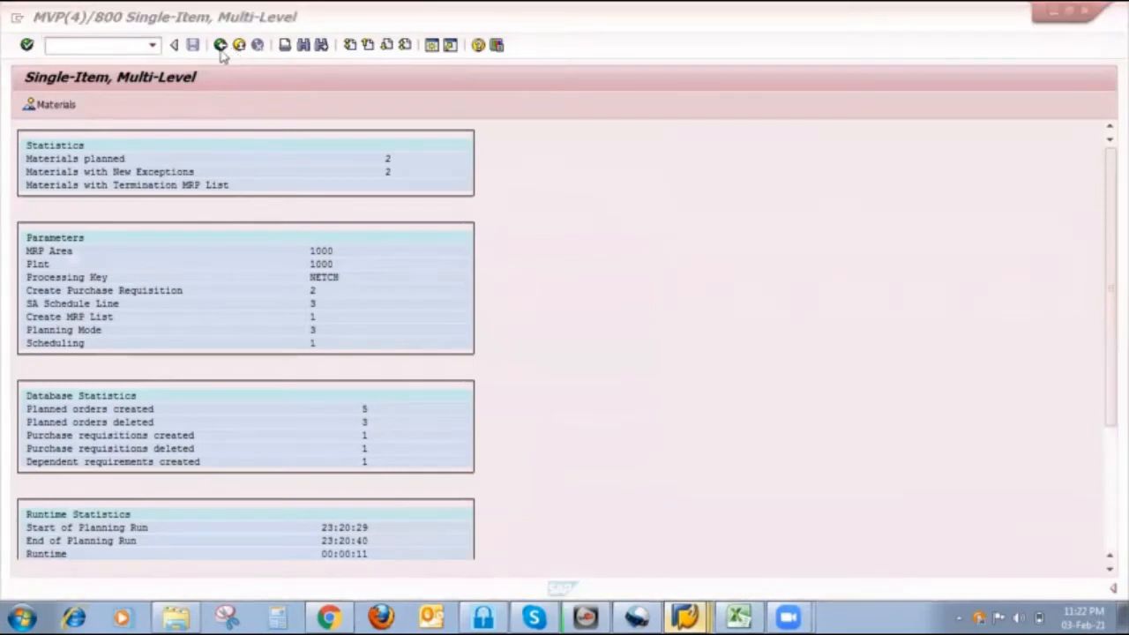
{"action": "left_click", "coordinate": [221, 49]}
{"action": "left_click", "coordinate": [167, 351]}
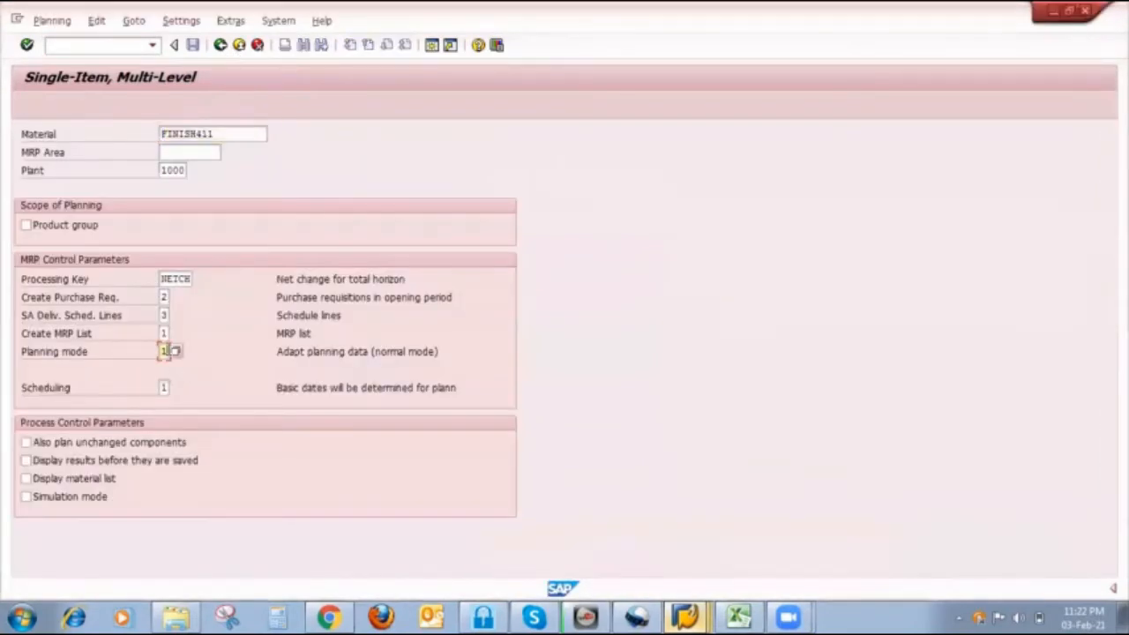
{"action": "type", "text": "3"}
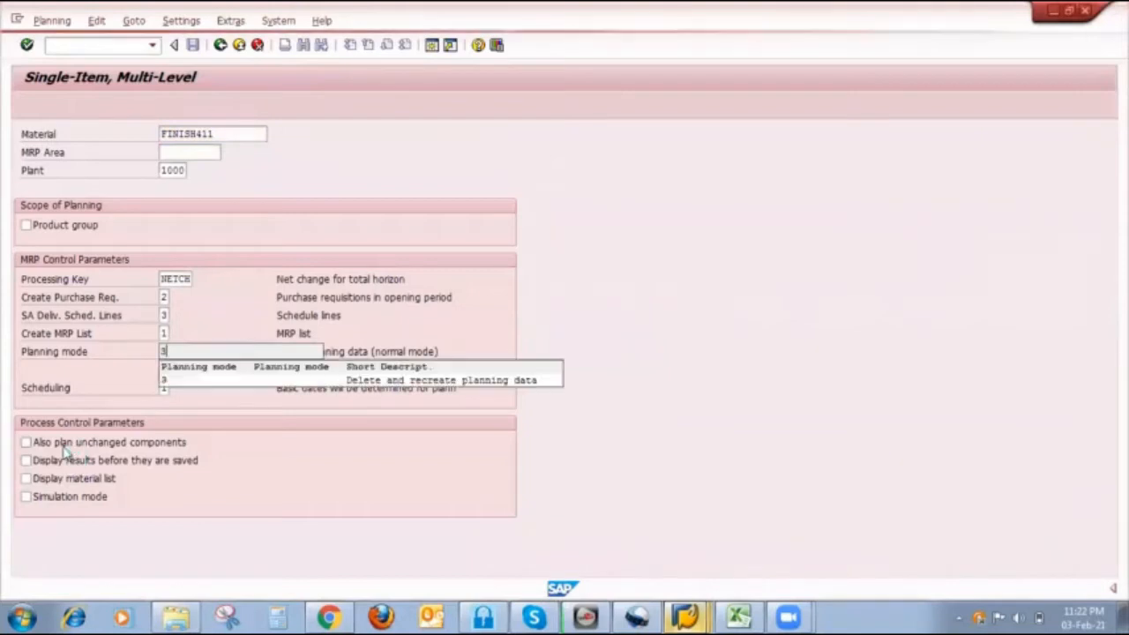
{"action": "left_click", "coordinate": [62, 442]}
{"action": "left_click", "coordinate": [51, 476]}
{"action": "left_click", "coordinate": [51, 464]}
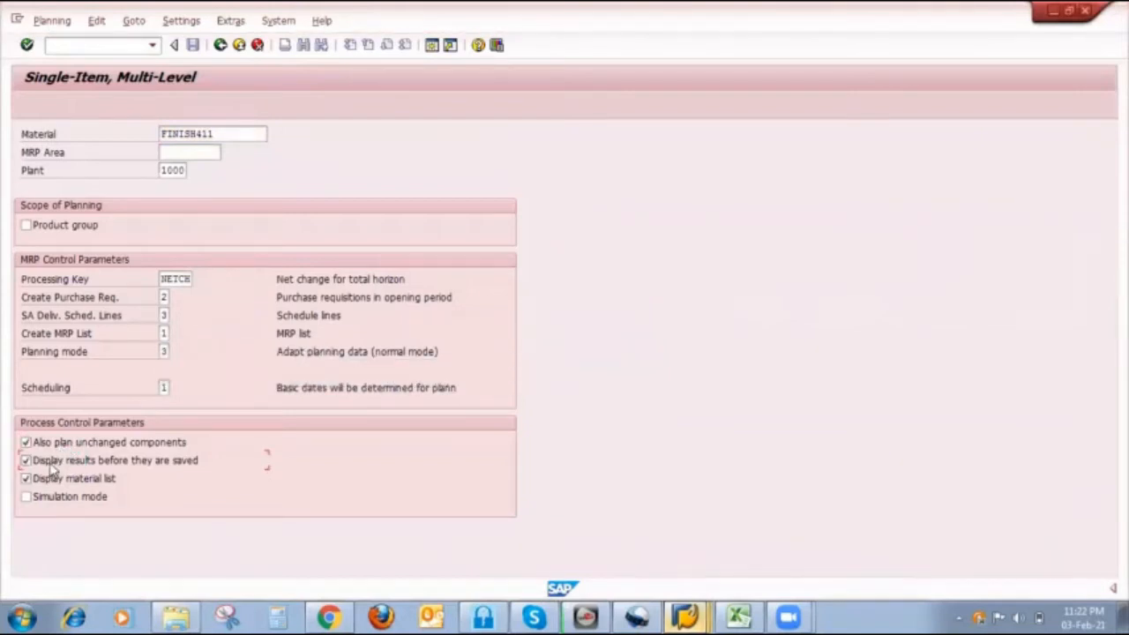
{"action": "key", "text": "Return"}
{"action": "key", "text": "Return"}
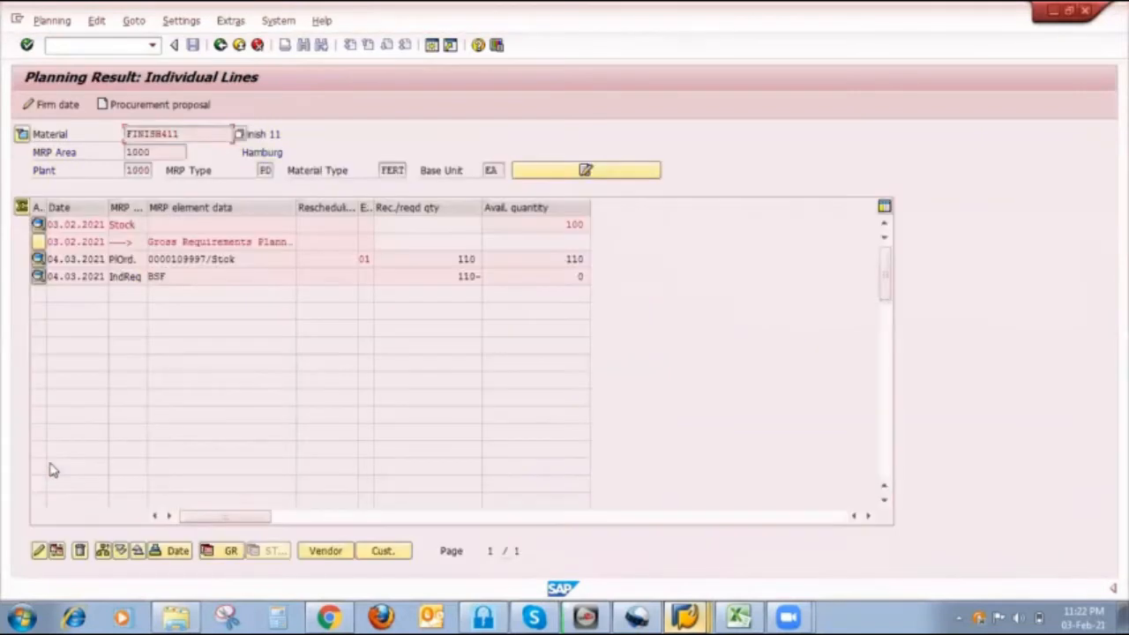
Save the MRP planning result, complete the run, and refresh the FINISH411 stock/requirements list.
{"action": "left_click", "coordinate": [192, 44]}
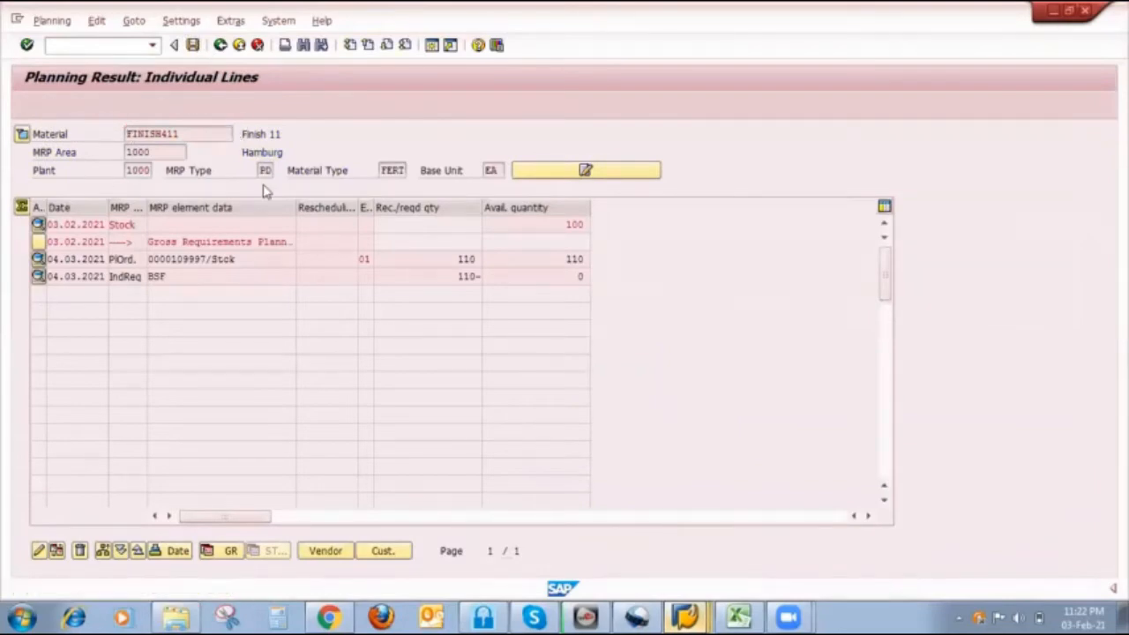
{"action": "left_click", "coordinate": [232, 341]}
{"action": "left_click", "coordinate": [265, 397]}
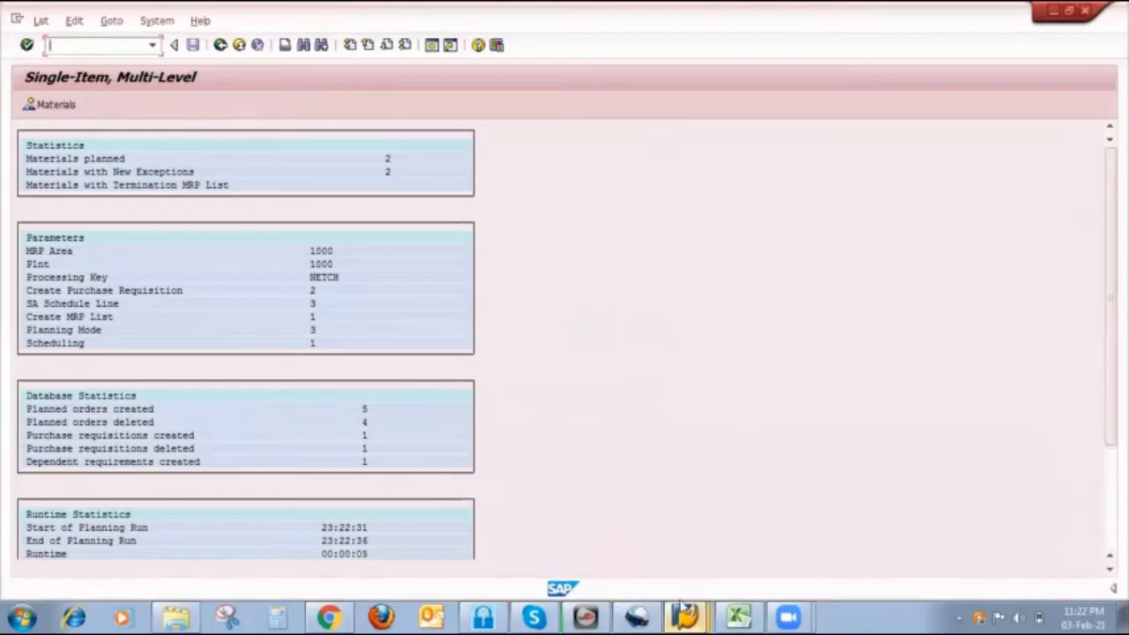
{"action": "mouse_move", "coordinate": [684, 615]}
{"action": "left_click", "coordinate": [670, 496]}
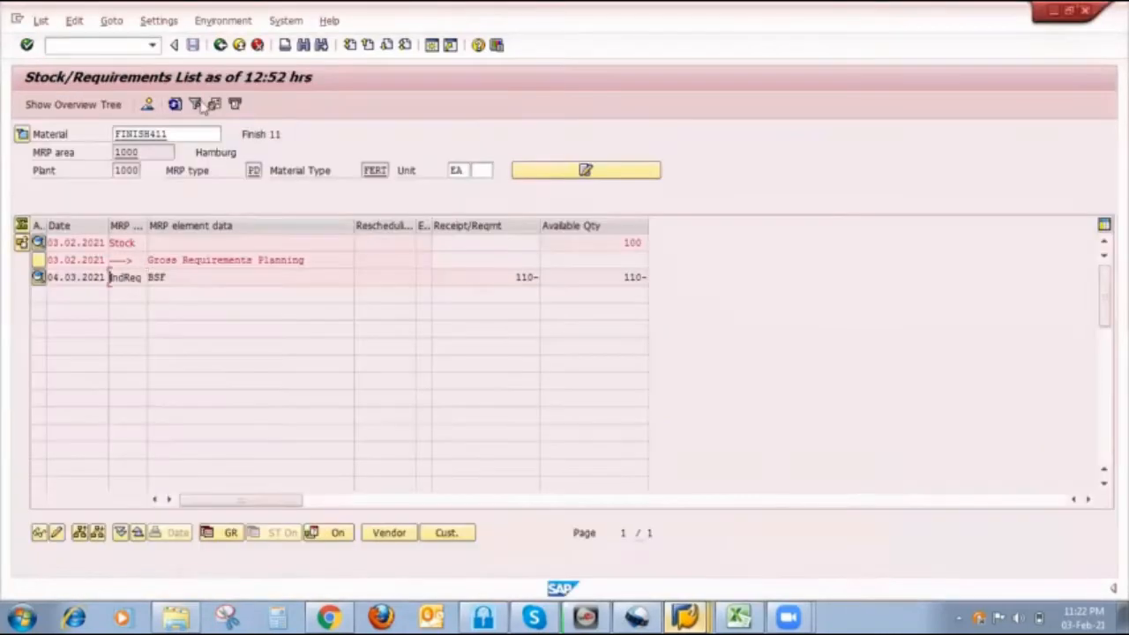
{"action": "left_click", "coordinate": [175, 104]}
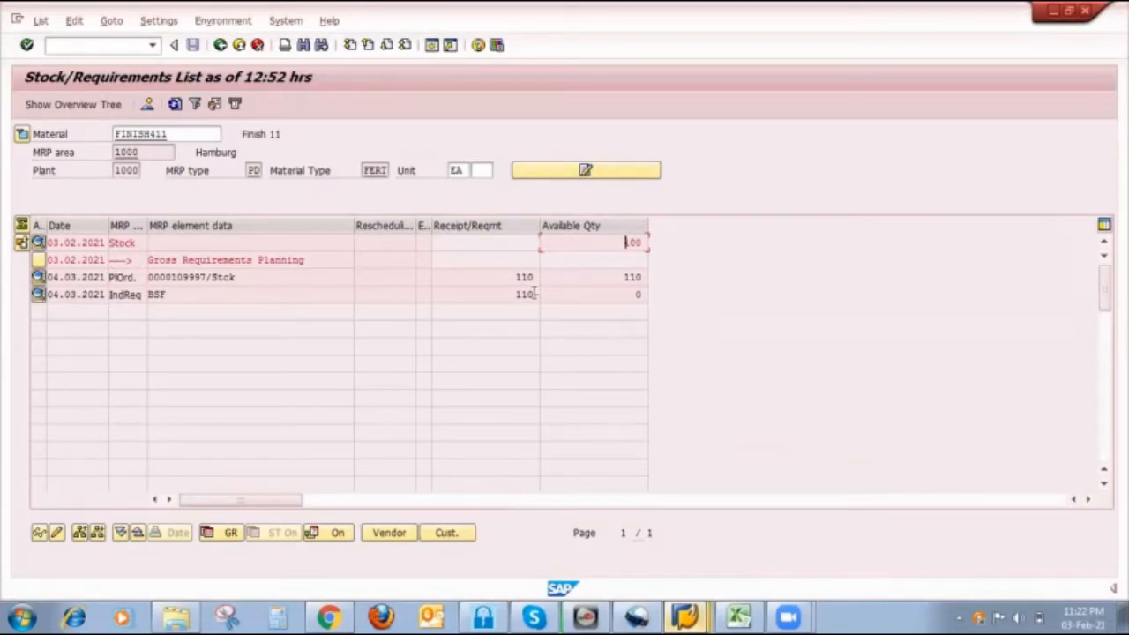
Switch to the Strategy 11 sheet in Excel and review the stock, PIR and production order values in column I.
{"action": "left_click", "coordinate": [738, 617]}
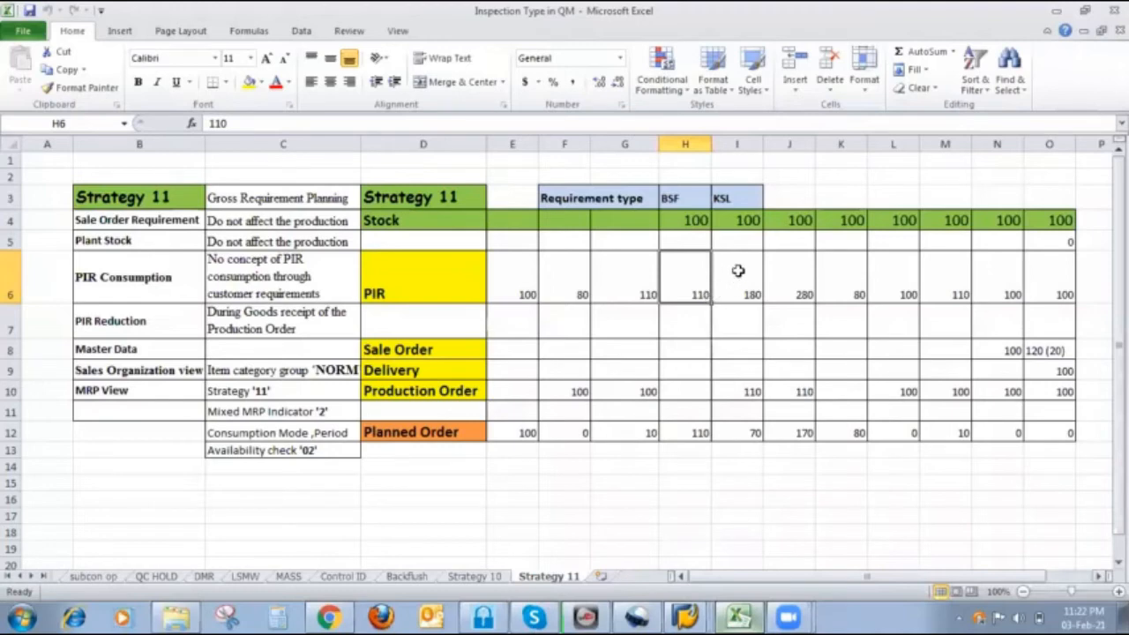
{"action": "left_click", "coordinate": [746, 220]}
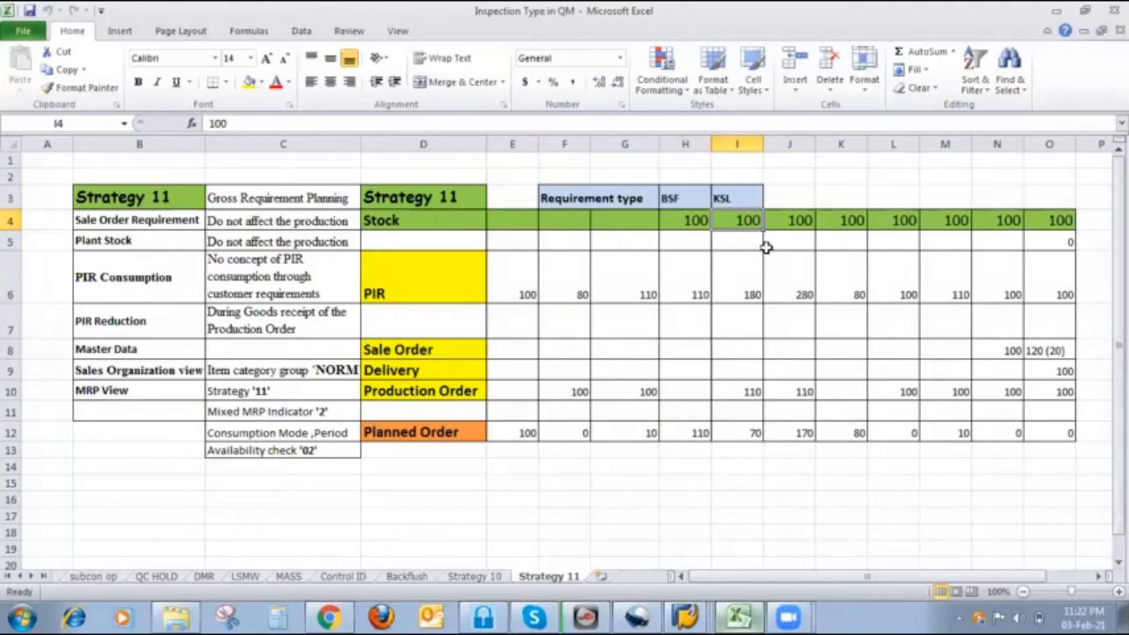
{"action": "left_click", "coordinate": [745, 293]}
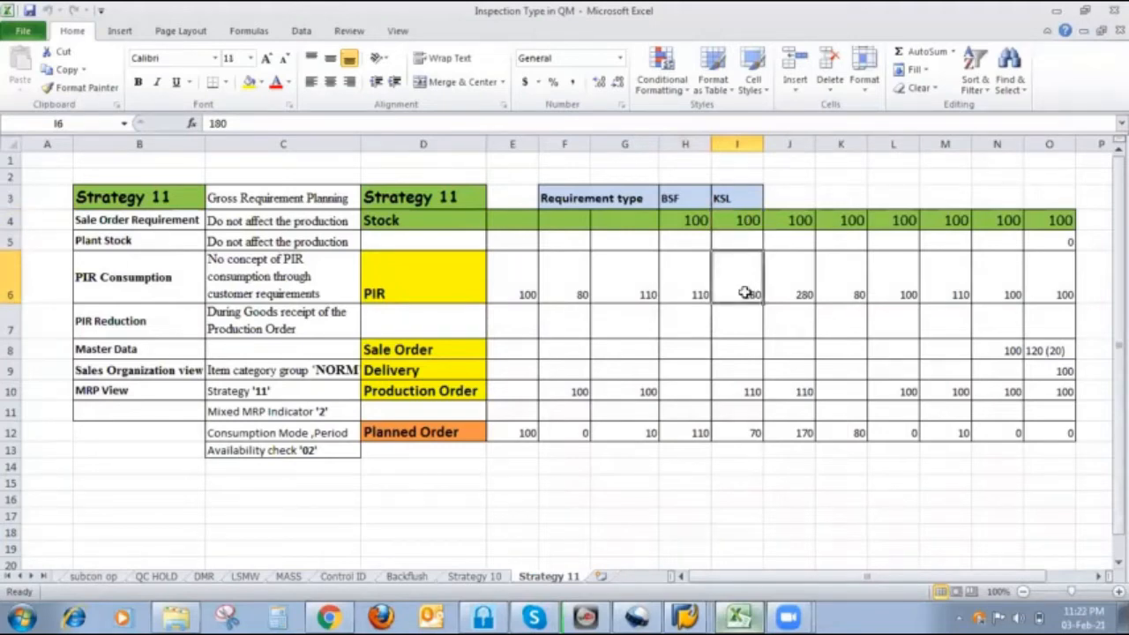
{"action": "left_click", "coordinate": [748, 388]}
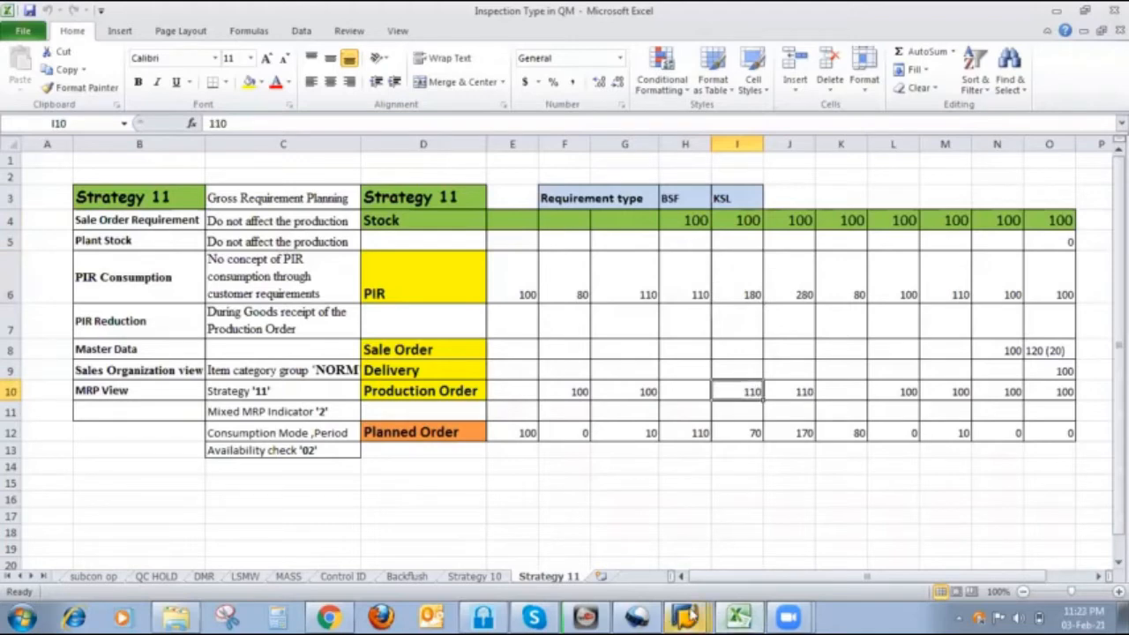
Return to SAP, delete the FINISH411 planned order dated 04.03.2021, and refresh the stock/requirements list.
{"action": "mouse_move", "coordinate": [686, 615]}
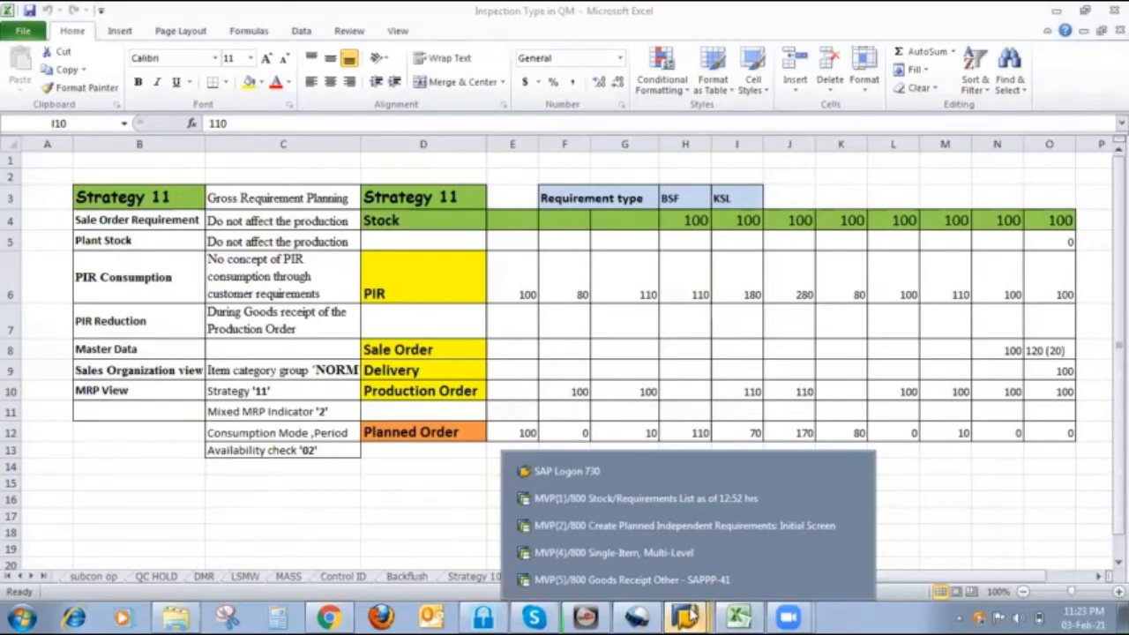
{"action": "left_click", "coordinate": [647, 502]}
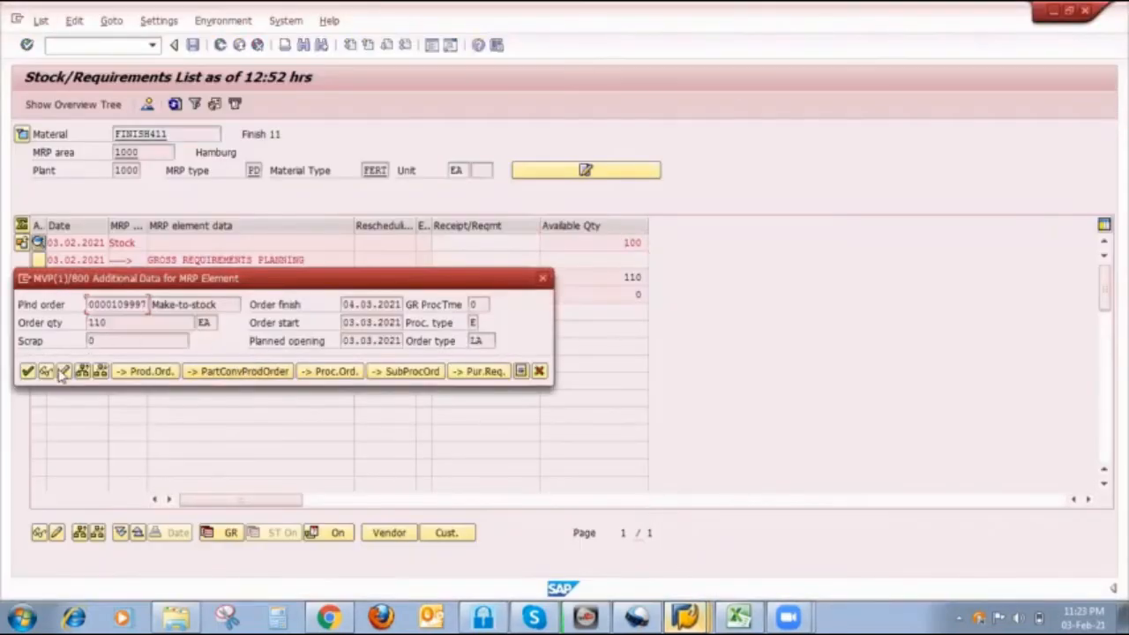
{"action": "left_click", "coordinate": [64, 372]}
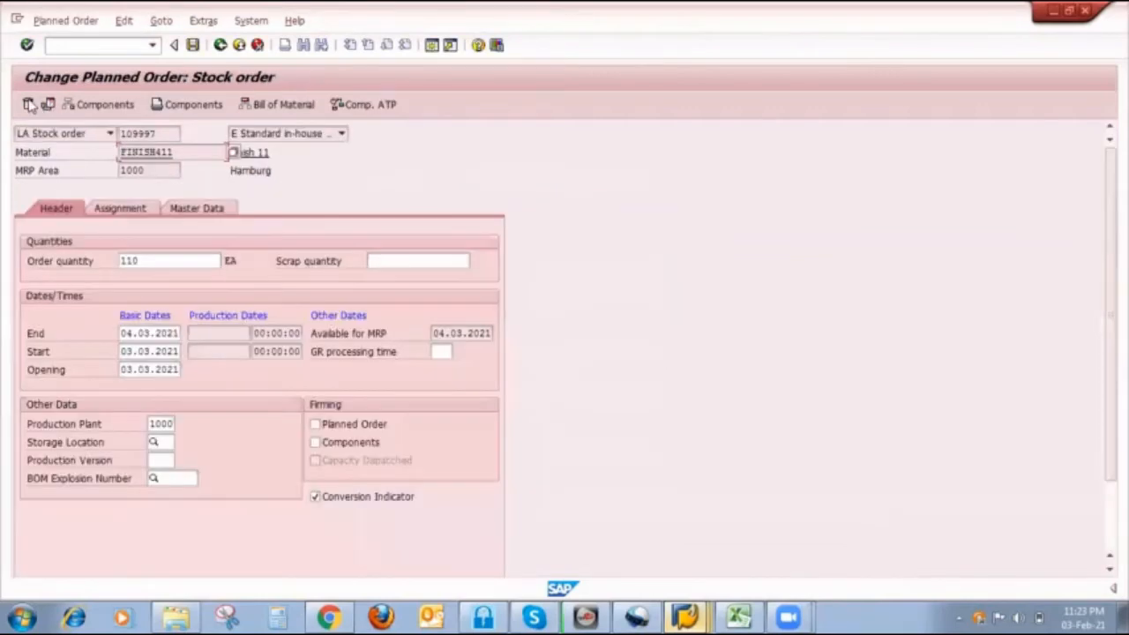
{"action": "left_click", "coordinate": [207, 326]}
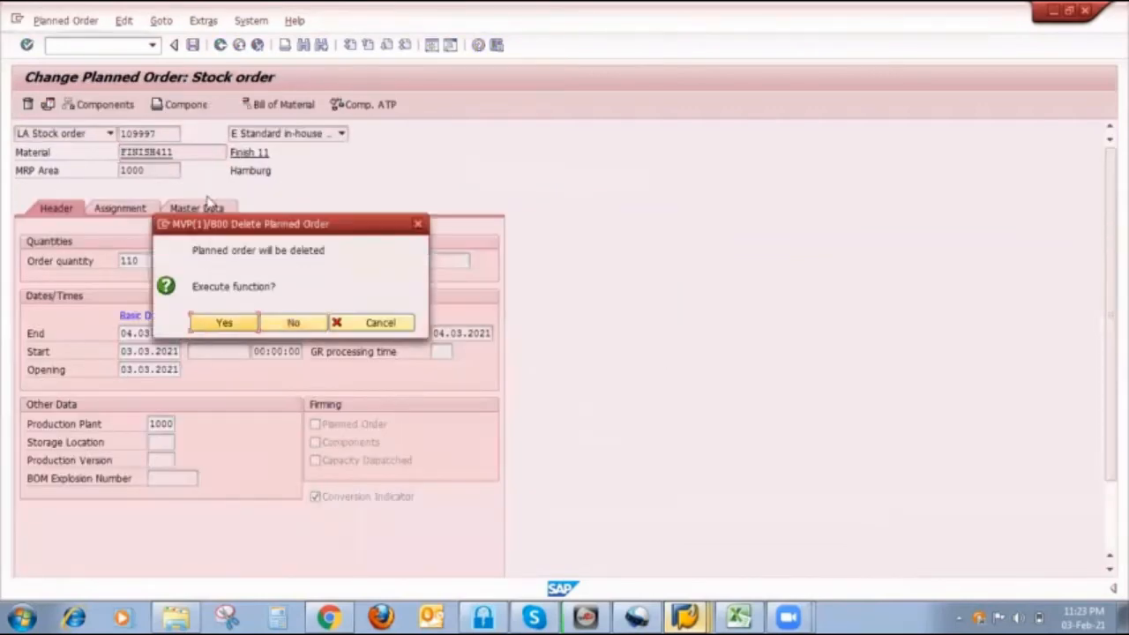
{"action": "left_click", "coordinate": [174, 104]}
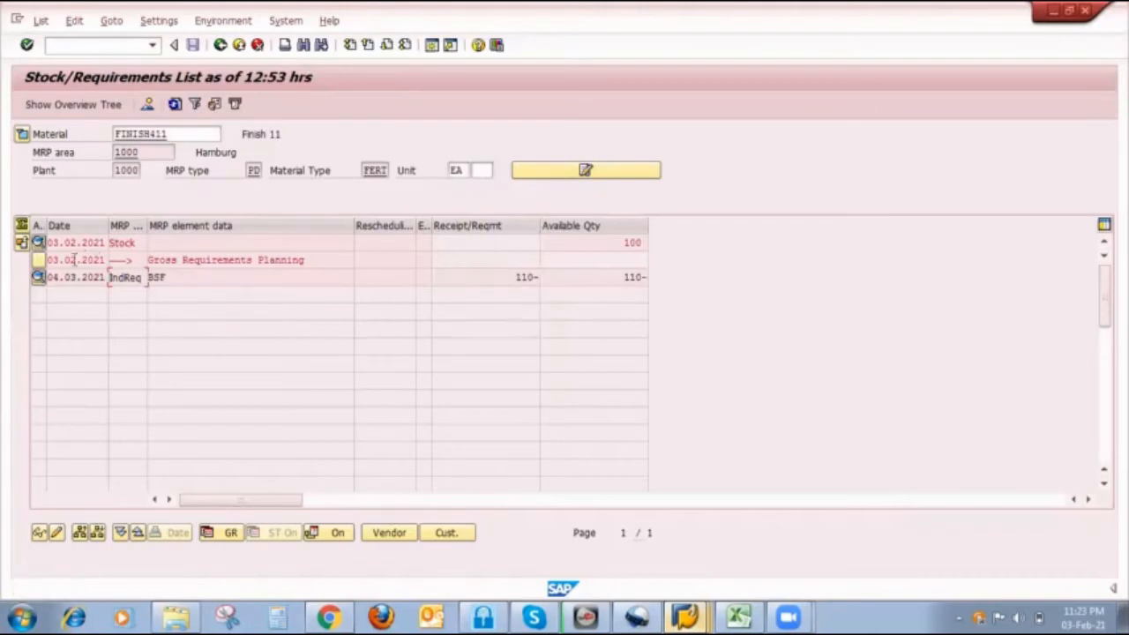
Change the FINISH411 planned independent requirement dated 04.03.2021 to 180 and save it.
{"action": "left_click", "coordinate": [39, 278]}
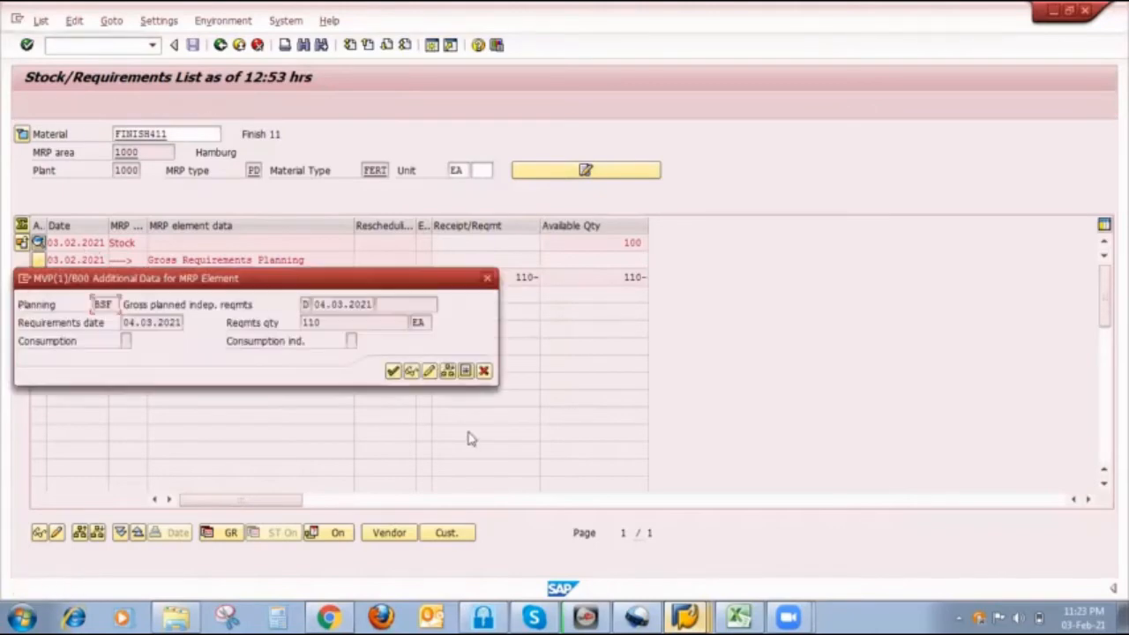
{"action": "left_click", "coordinate": [429, 370]}
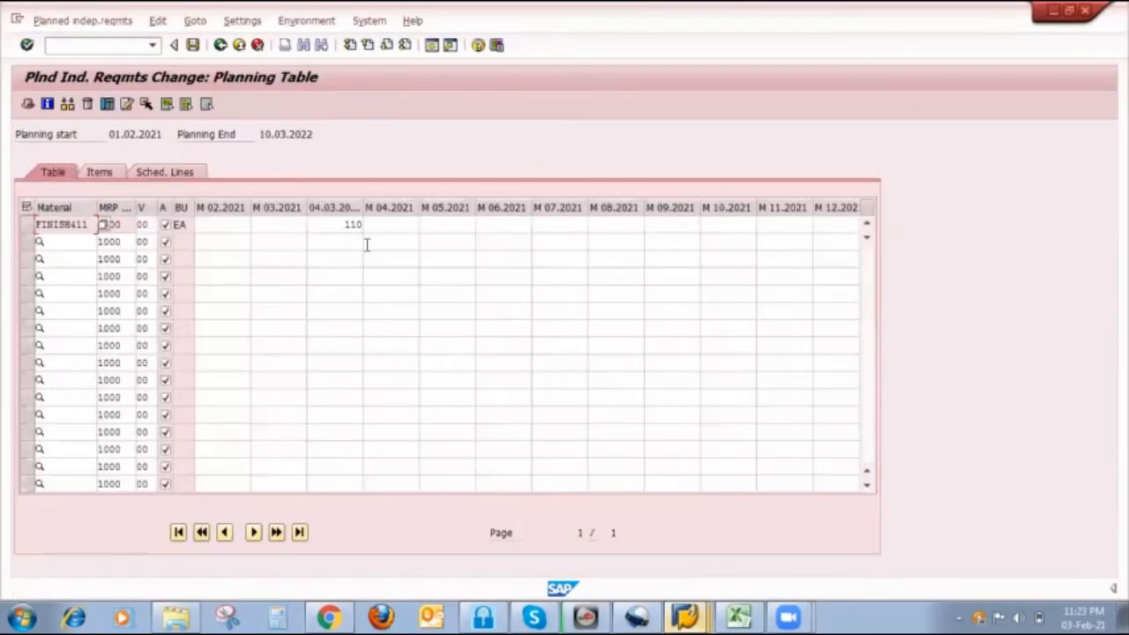
{"action": "left_click", "coordinate": [334, 222]}
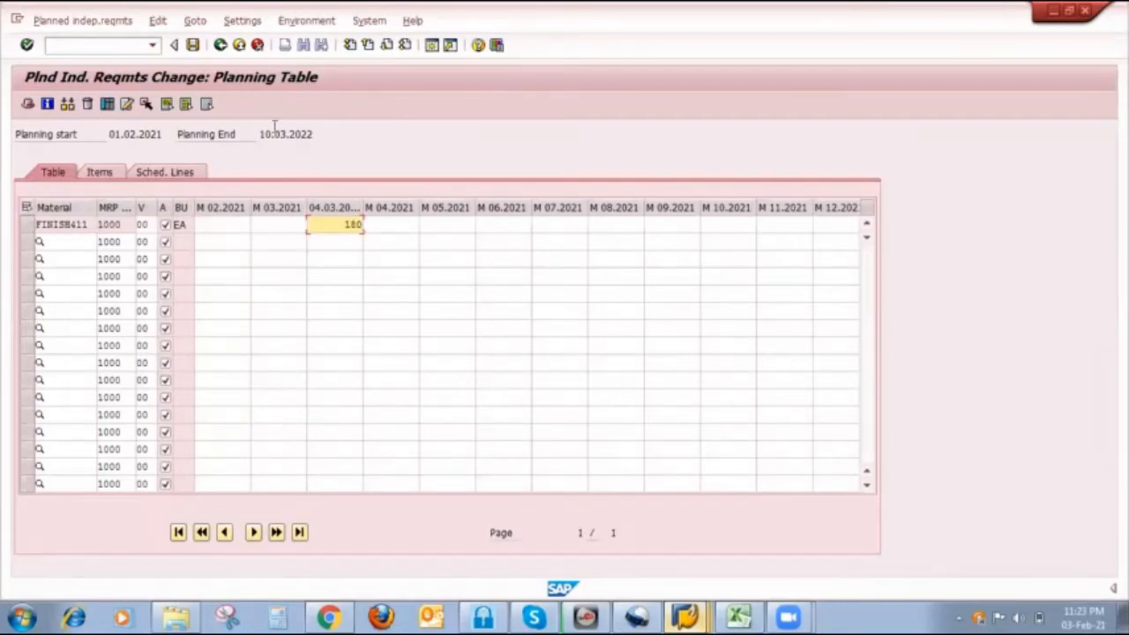
{"action": "left_click", "coordinate": [192, 45]}
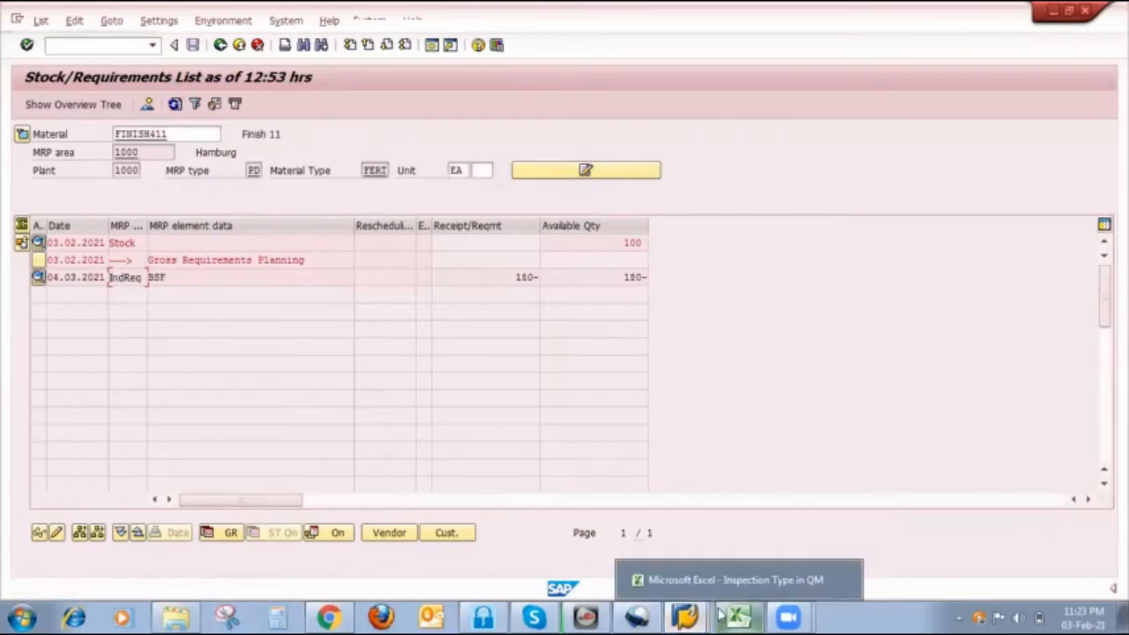
Check the Strategy 11 sheet in Excel, return to the SAP goods receipt session, and start transaction CO01 for material FINISH411.
{"action": "left_click", "coordinate": [719, 615]}
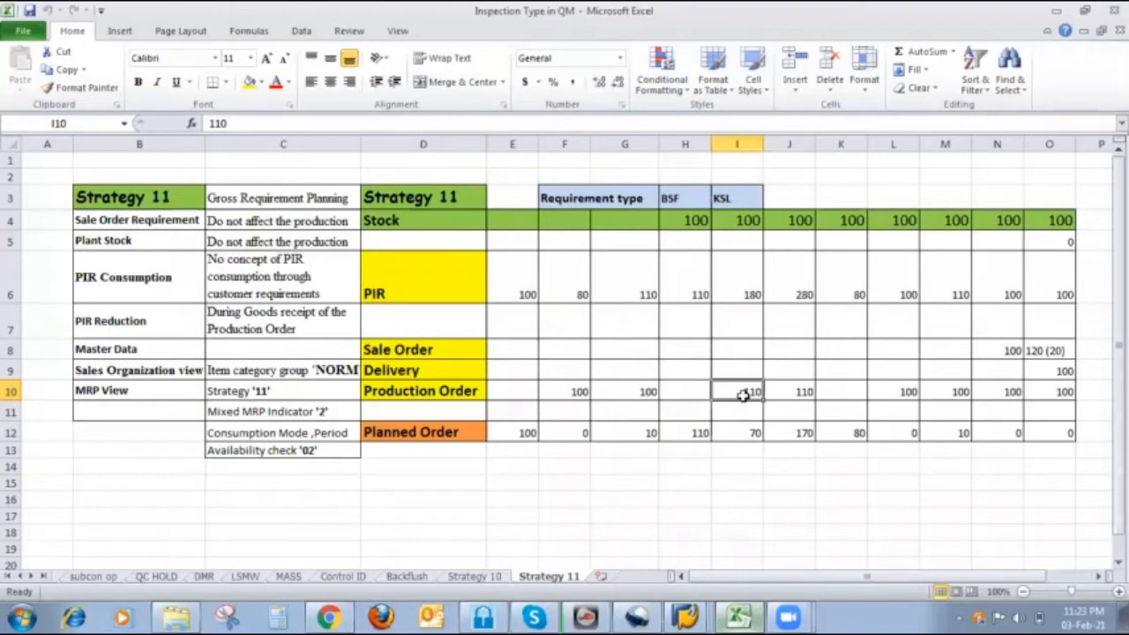
{"action": "left_click", "coordinate": [686, 615]}
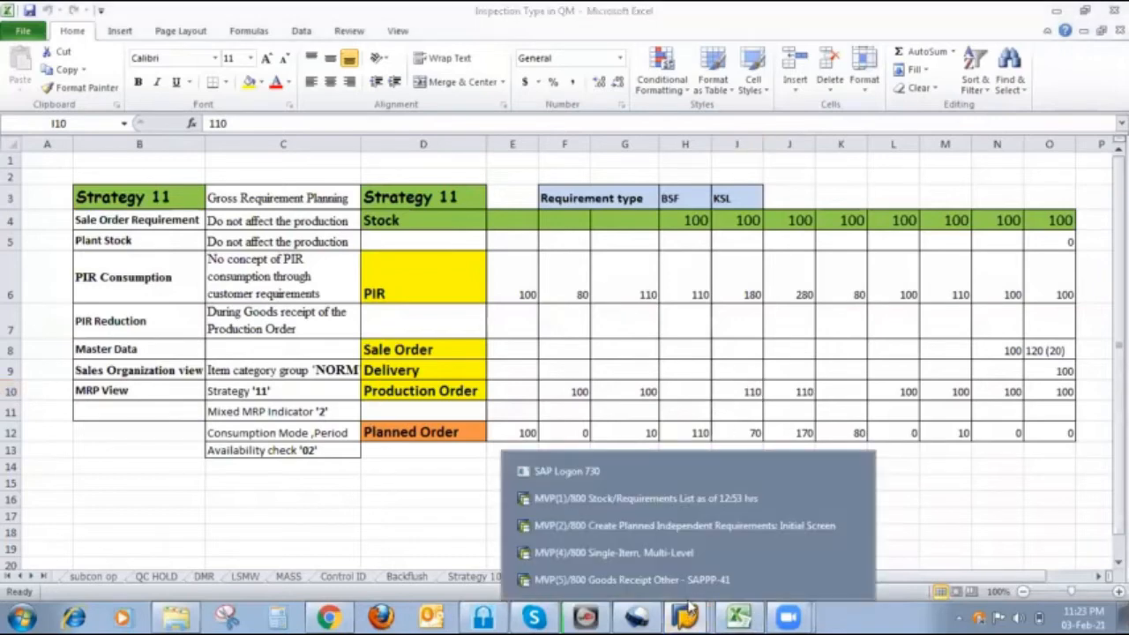
{"action": "left_click", "coordinate": [690, 581]}
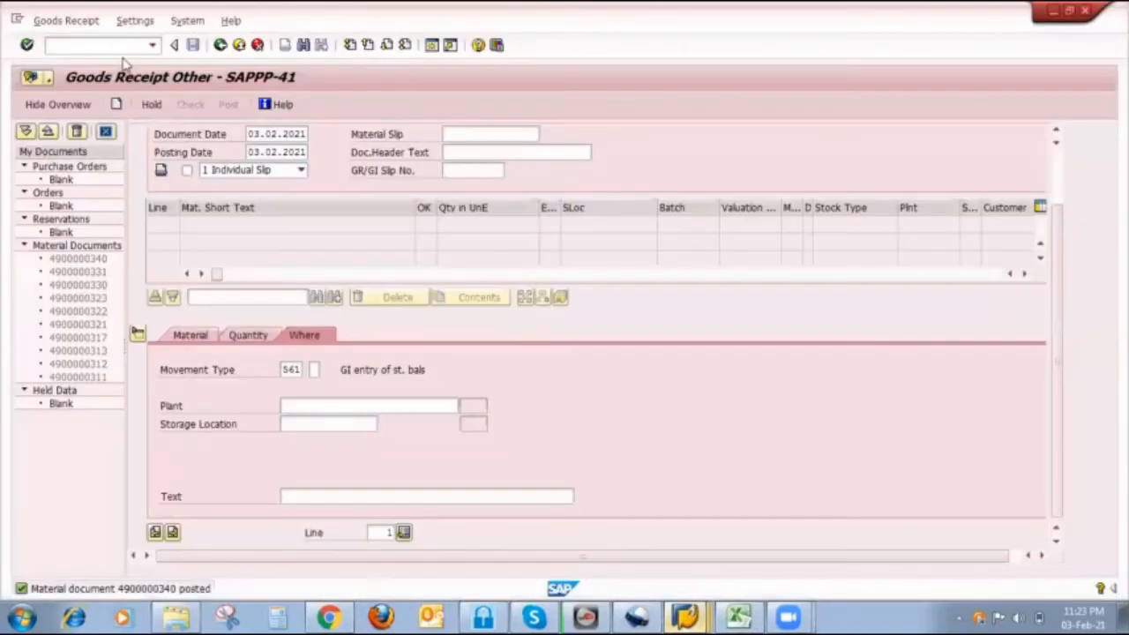
{"action": "type", "text": "/nco01"}
{"action": "key", "text": "Return"}
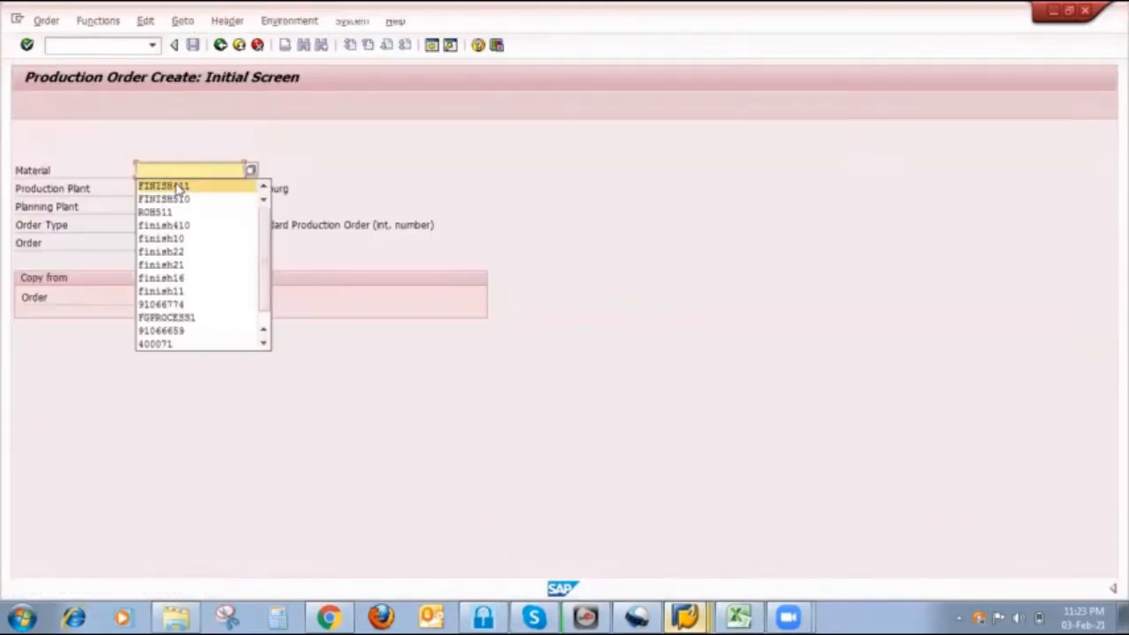
{"action": "left_click", "coordinate": [179, 188]}
{"action": "key", "text": "Return"}
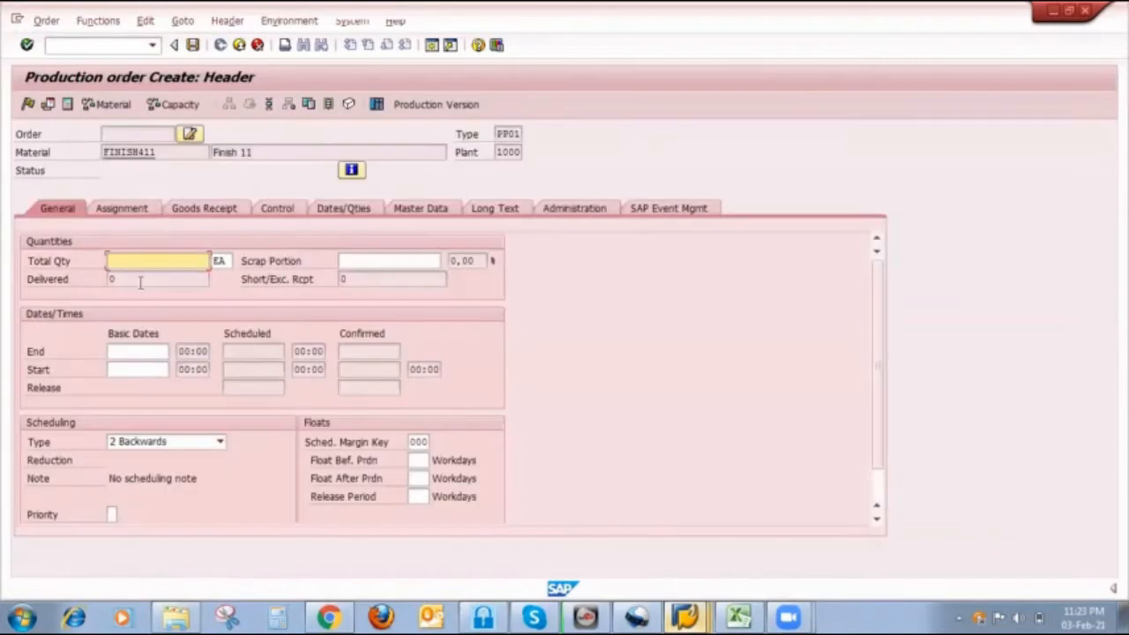
Set the production order quantity to 110 with forwards scheduling and a basic start date of 08.02.2021, and save the order.
{"action": "left_click", "coordinate": [151, 262]}
{"action": "type", "text": "110"}
{"action": "key", "text": "Tab"}
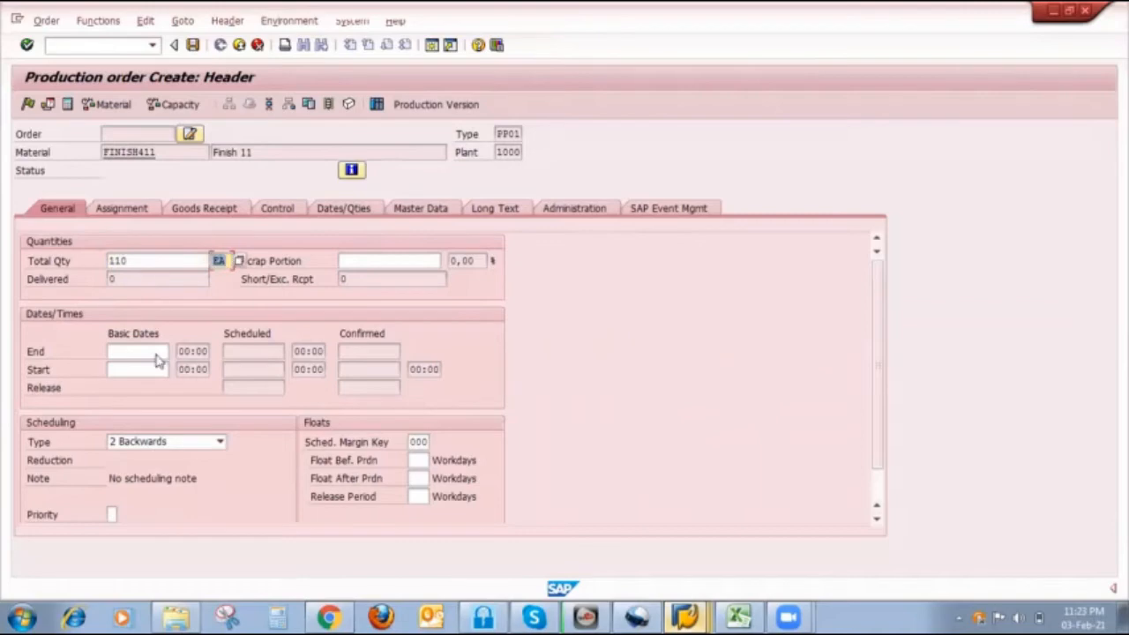
{"action": "left_click", "coordinate": [191, 441]}
{"action": "left_click", "coordinate": [105, 451]}
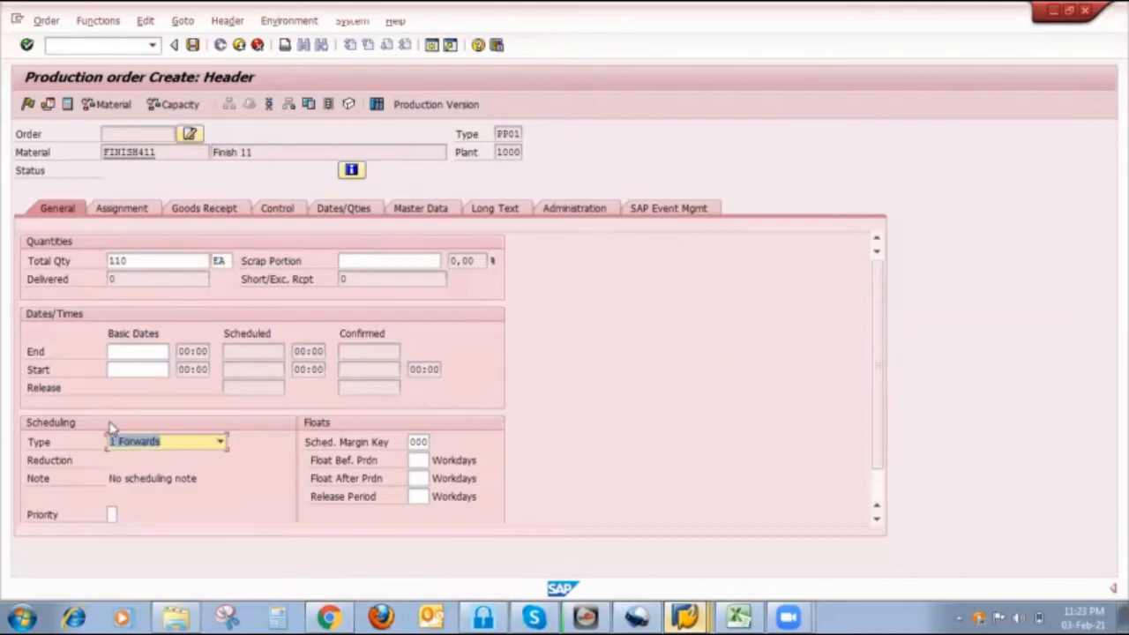
{"action": "left_click", "coordinate": [137, 371]}
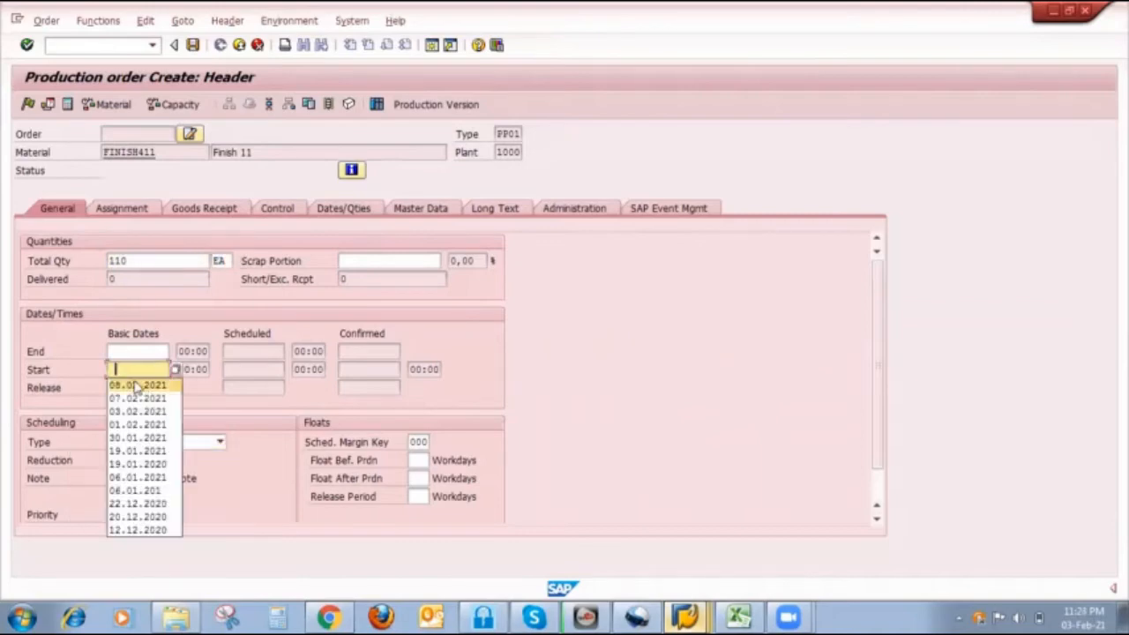
{"action": "left_click", "coordinate": [137, 385]}
{"action": "key", "text": "Return"}
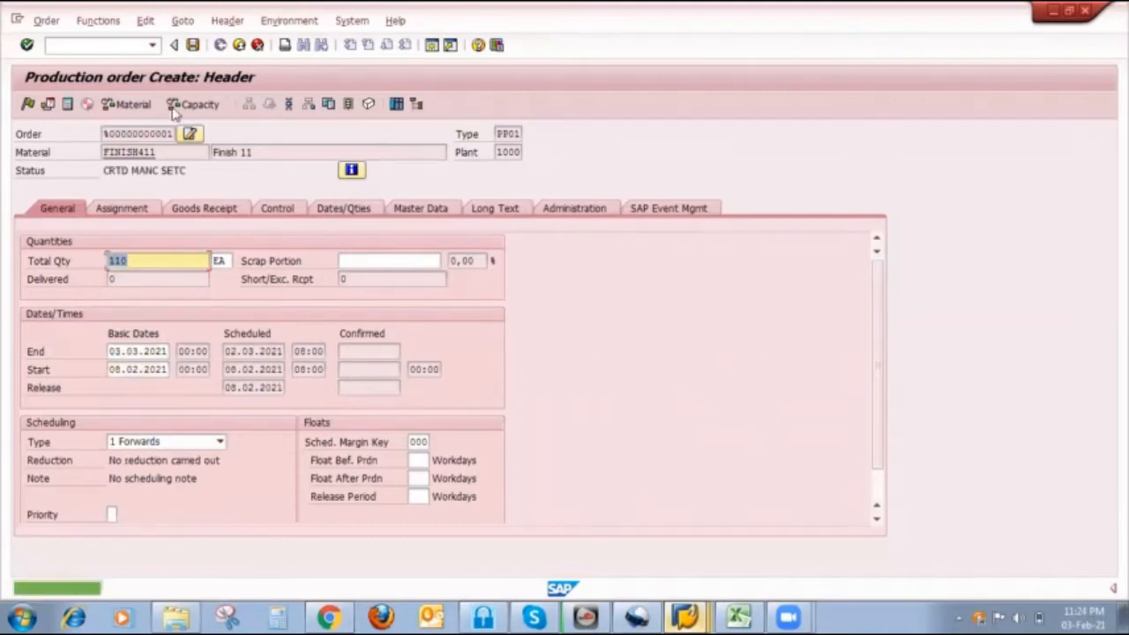
{"action": "left_click", "coordinate": [193, 44]}
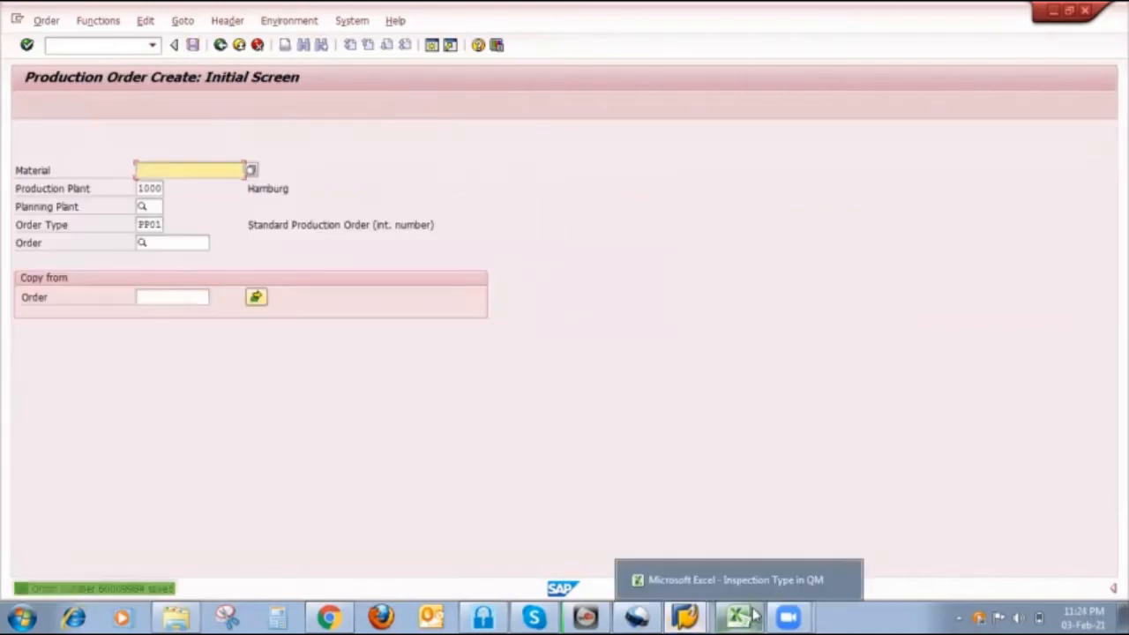
Return to the FINISH411 stock/requirements list and refresh it.
{"action": "left_click", "coordinate": [684, 615]}
{"action": "left_click", "coordinate": [655, 506]}
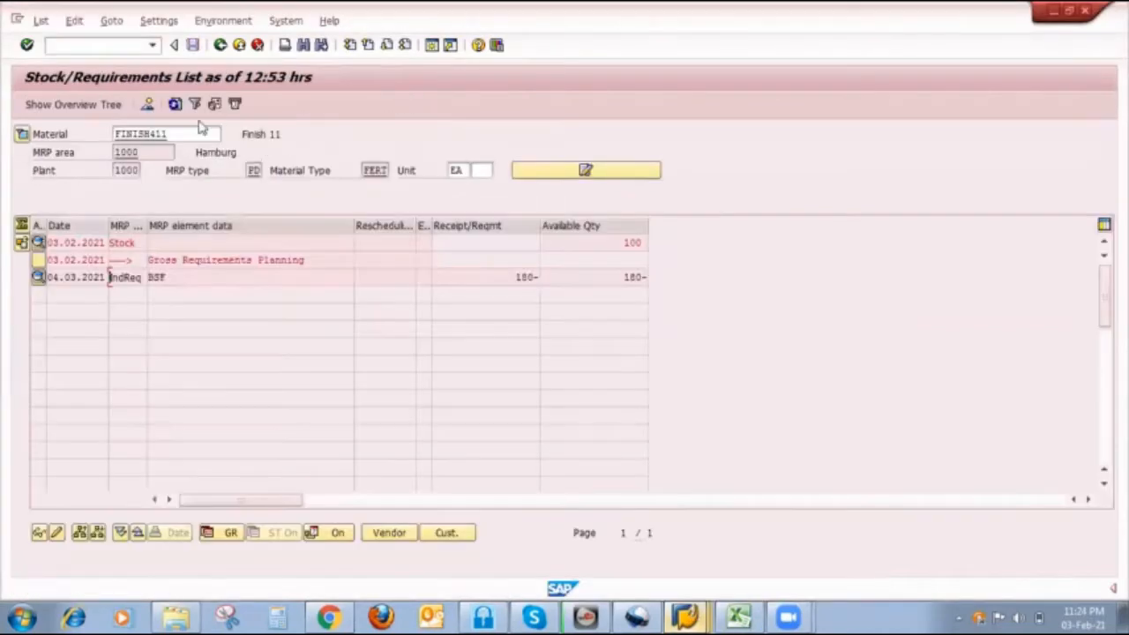
{"action": "left_click", "coordinate": [176, 104]}
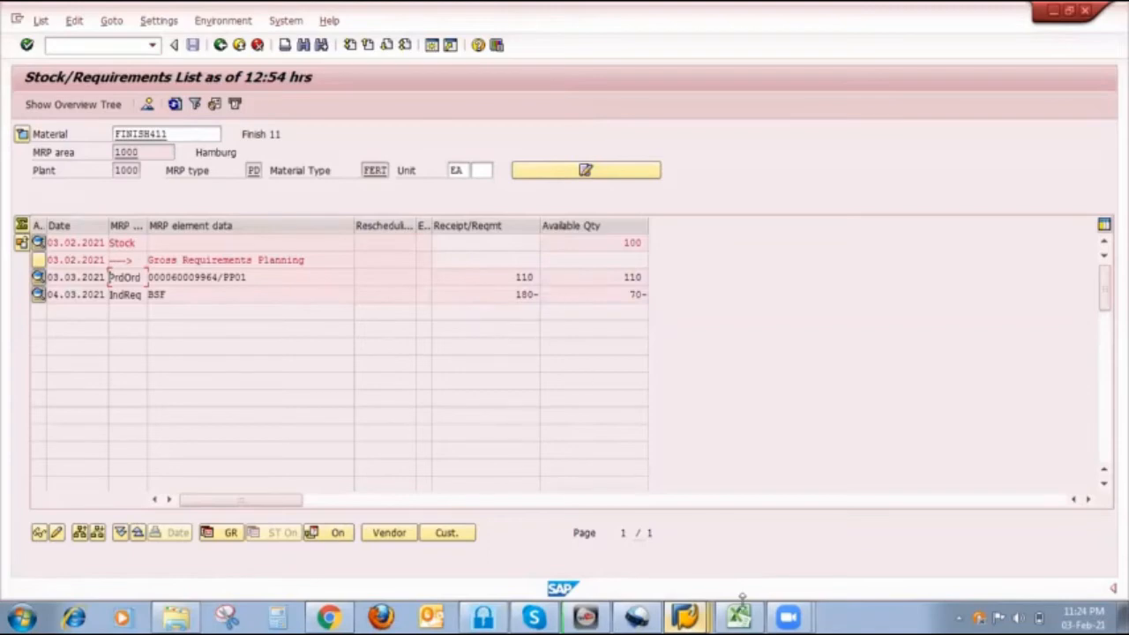
Rerun single-item, multi-level MRP for FINISH411 with planning mode 3, planning unchanged components and displaying results before saving and the material list.
{"action": "mouse_move", "coordinate": [701, 615]}
{"action": "left_click", "coordinate": [693, 554]}
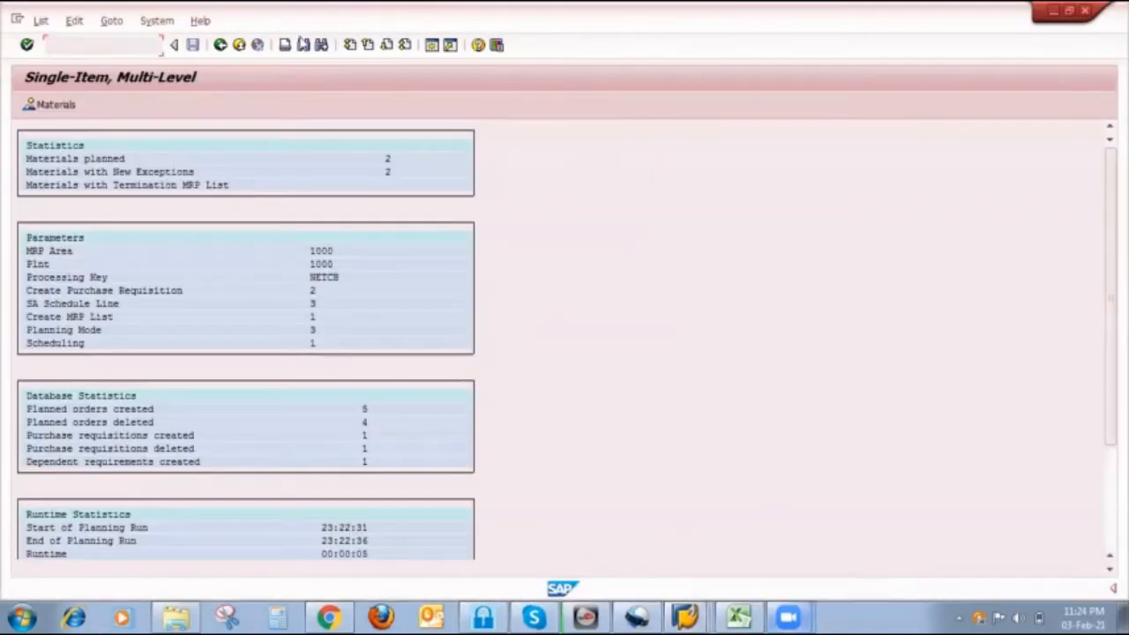
{"action": "left_click", "coordinate": [223, 46]}
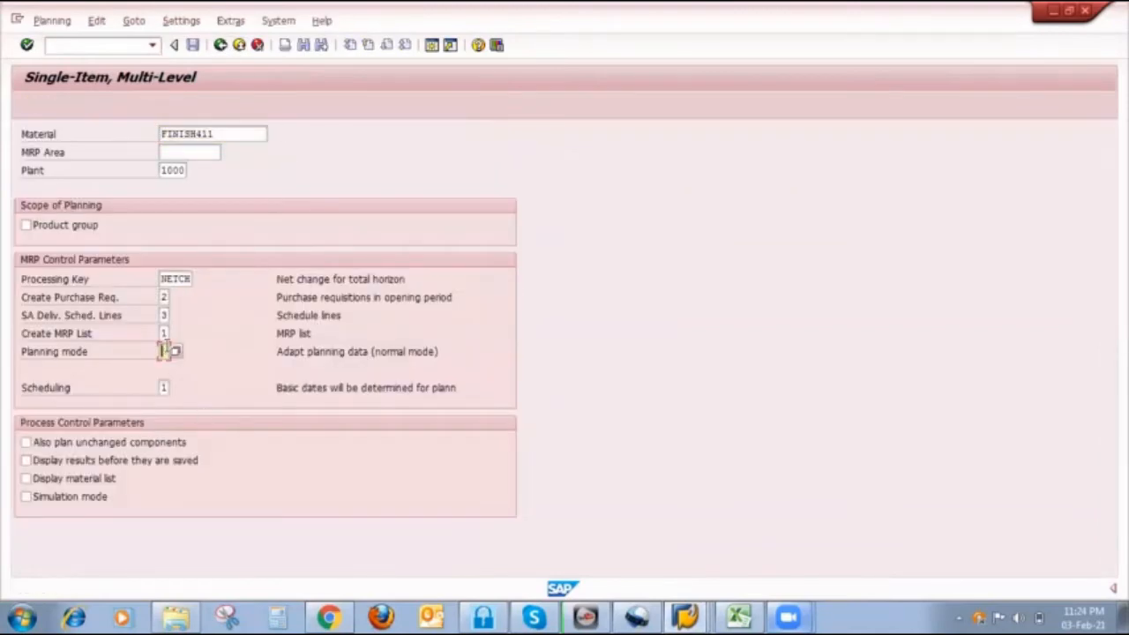
{"action": "type", "text": "3"}
{"action": "left_click", "coordinate": [25, 442]}
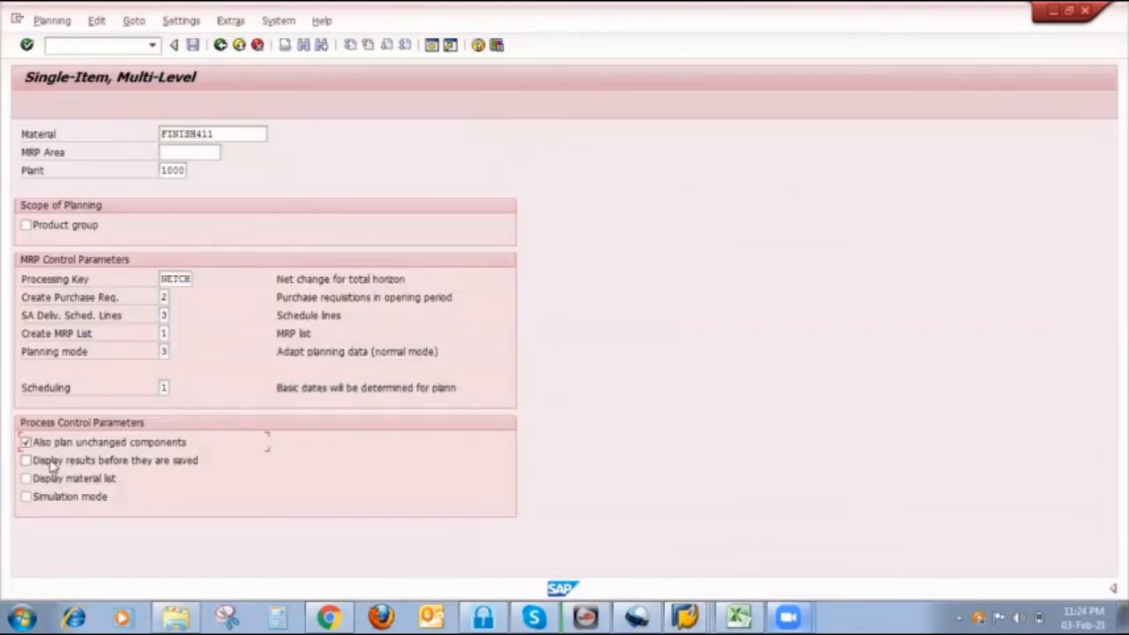
{"action": "left_click", "coordinate": [50, 462]}
{"action": "left_click", "coordinate": [51, 479]}
{"action": "key", "text": "Return"}
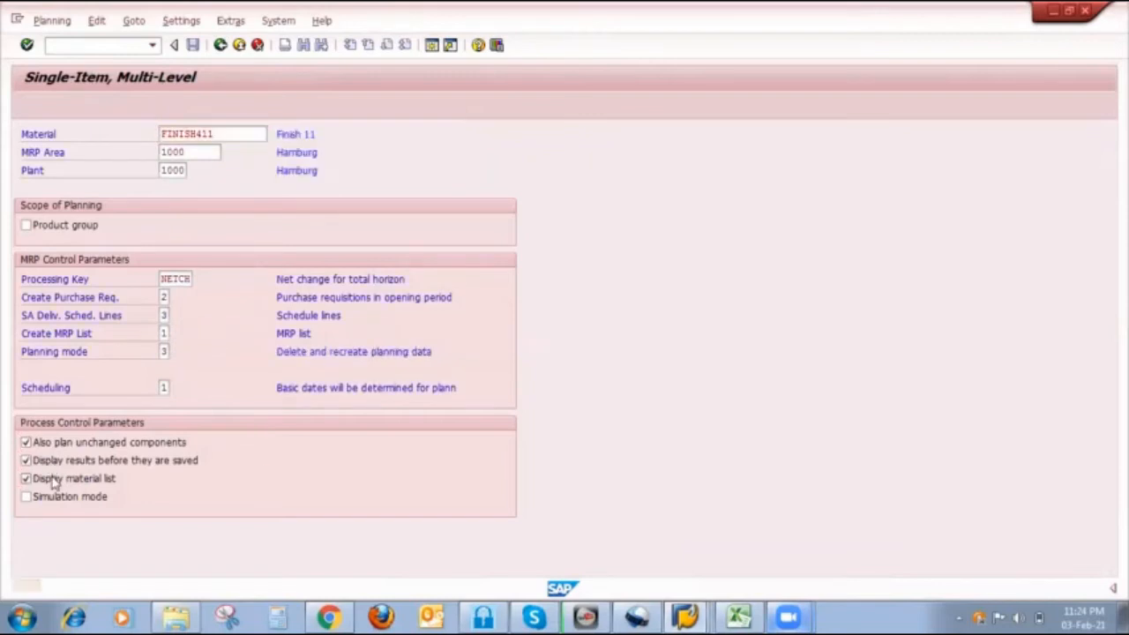
{"action": "key", "text": "Return"}
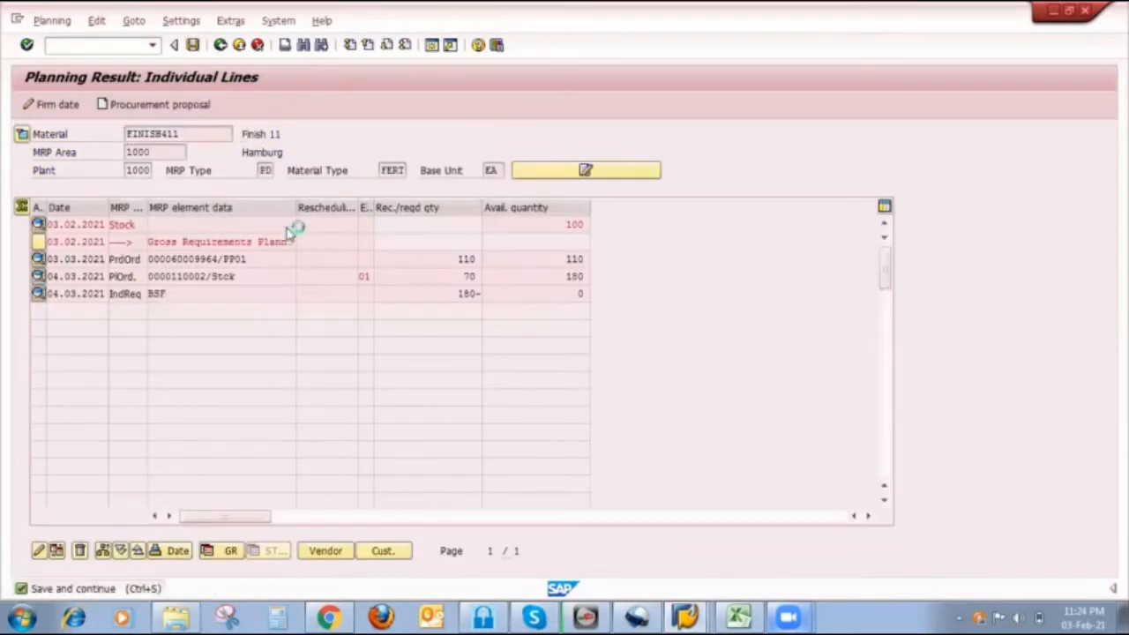
Save the planning result, proceed with the run without stopping, and reload the FINISH411 stock/requirements list.
{"action": "key", "text": "ctrl+s"}
{"action": "left_click", "coordinate": [262, 343]}
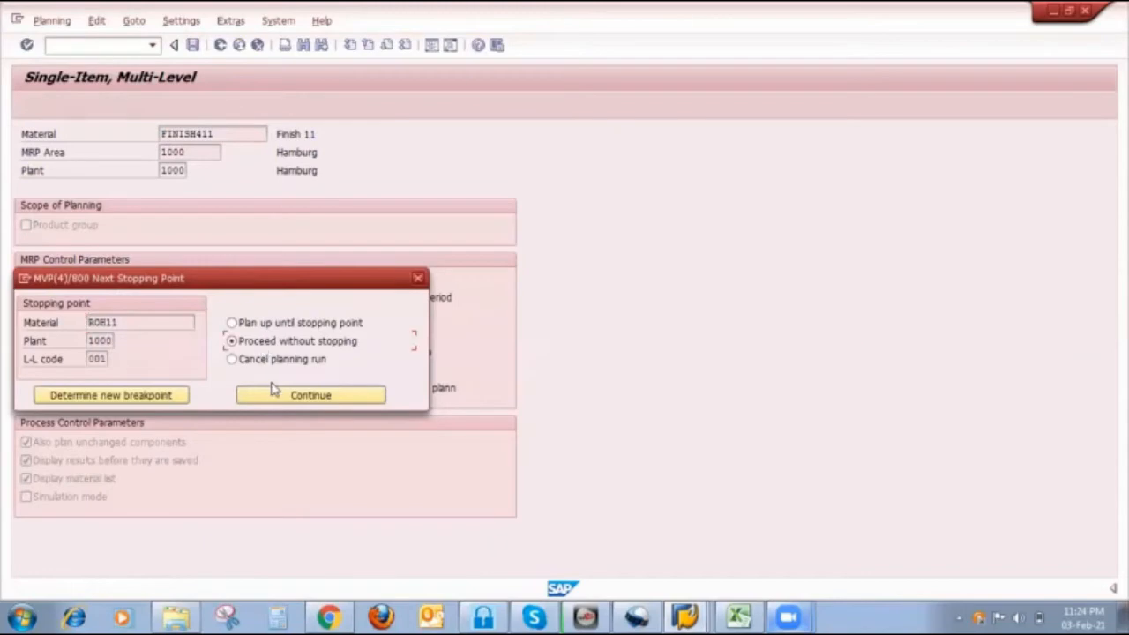
{"action": "left_click", "coordinate": [272, 396]}
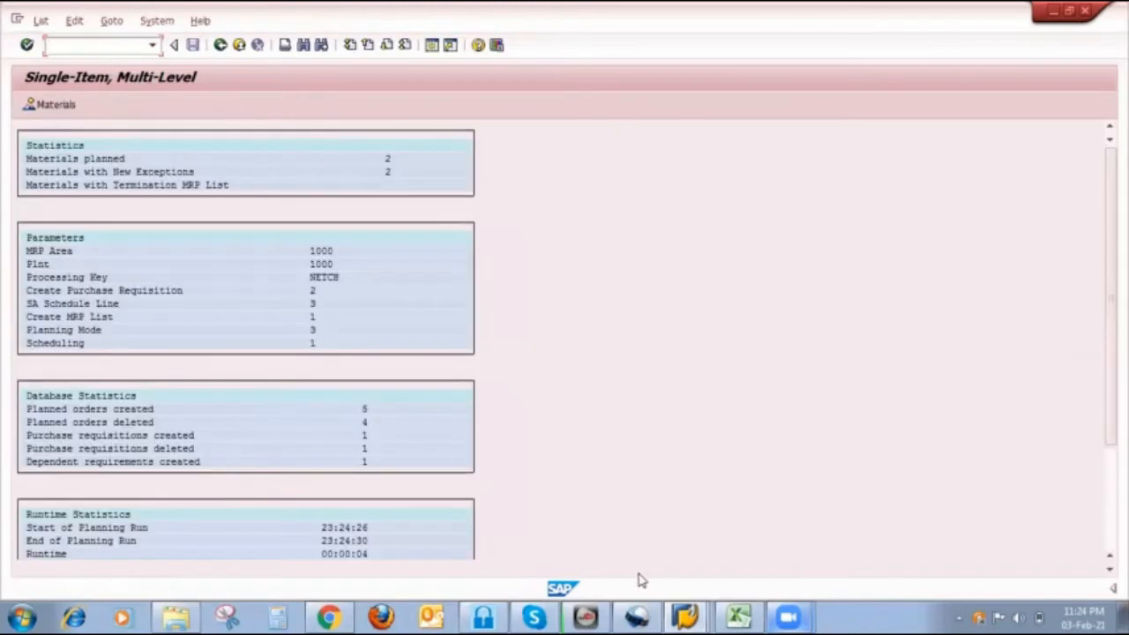
{"action": "mouse_move", "coordinate": [685, 616]}
{"action": "left_click", "coordinate": [636, 498]}
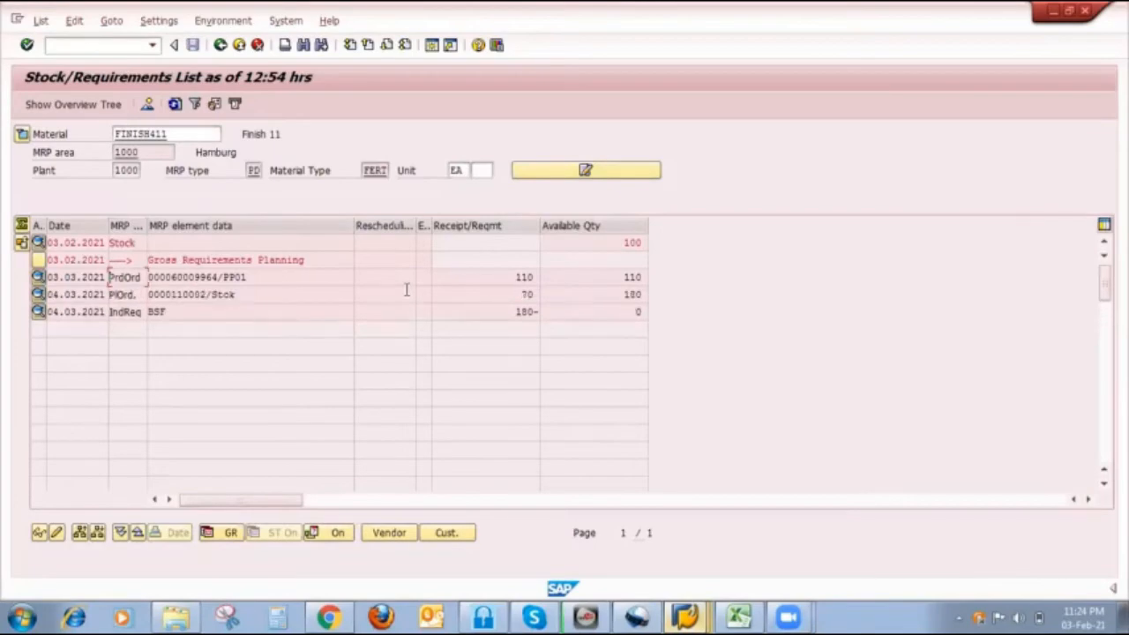
Switch to the Strategy 11 sheet in Excel and review the scenario values in column I and the stock, PIR and production order in column J.
{"action": "left_click", "coordinate": [739, 617]}
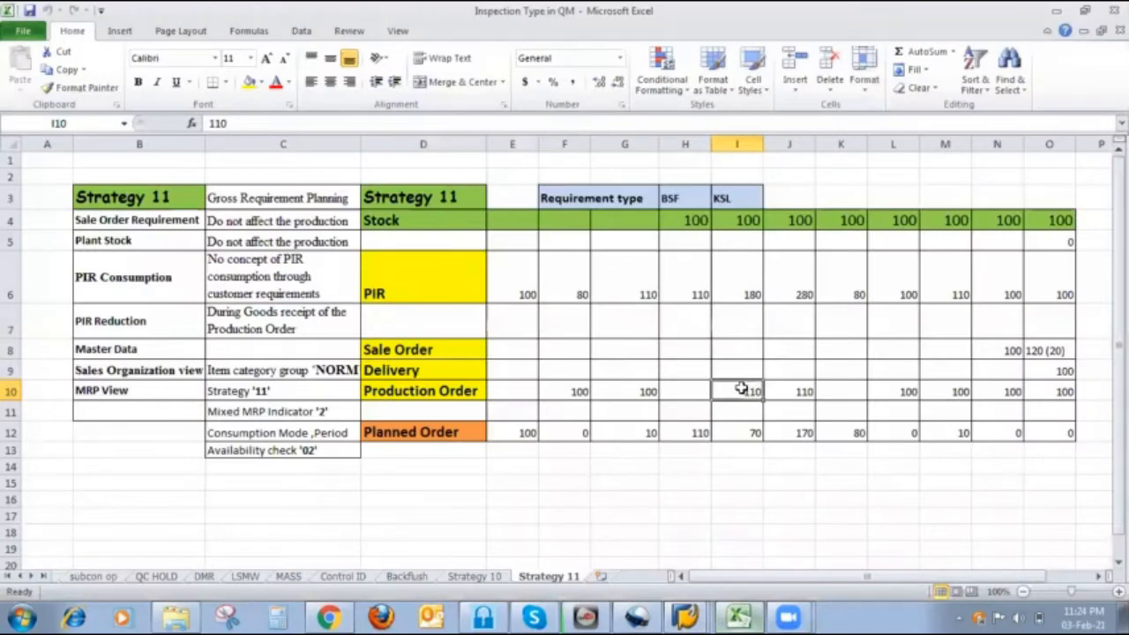
{"action": "left_click", "coordinate": [745, 287]}
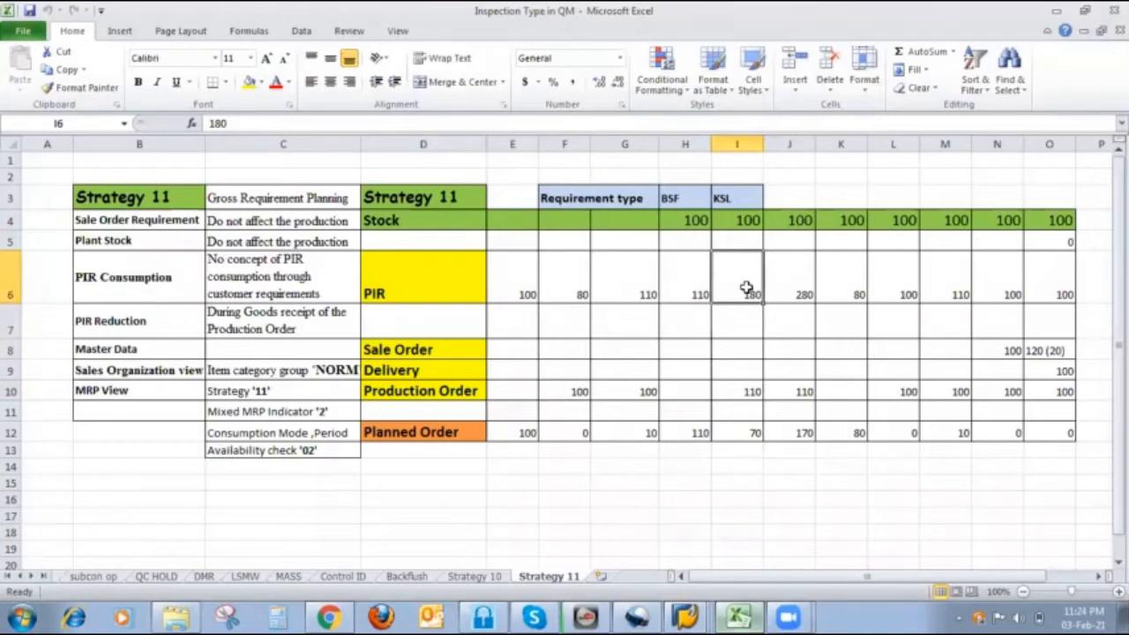
{"action": "left_click", "coordinate": [751, 225]}
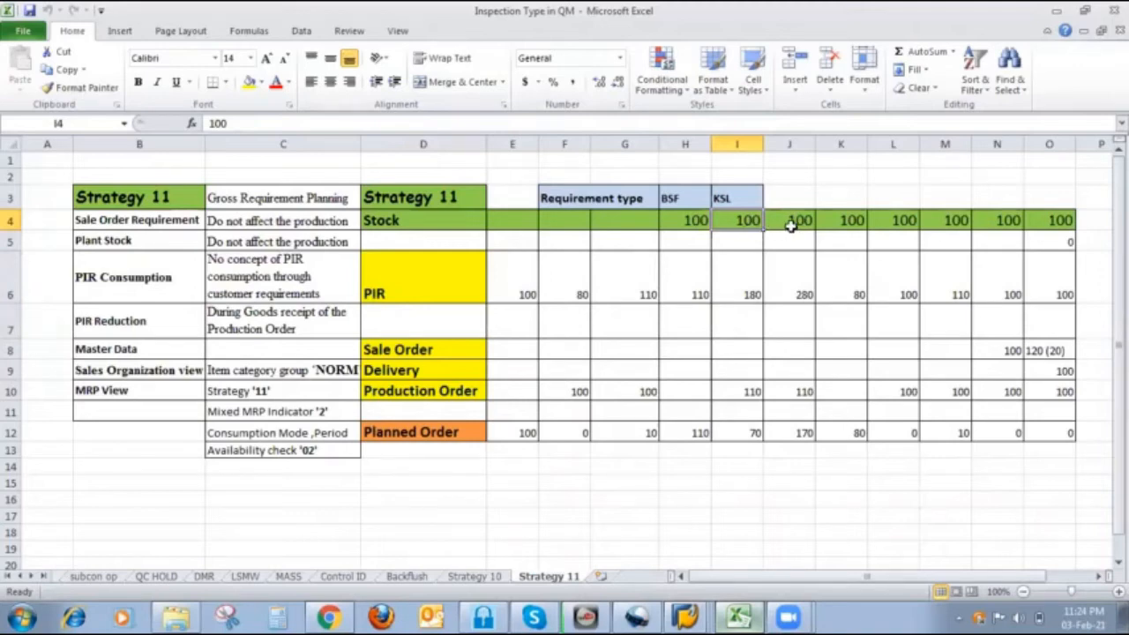
{"action": "left_click", "coordinate": [791, 226]}
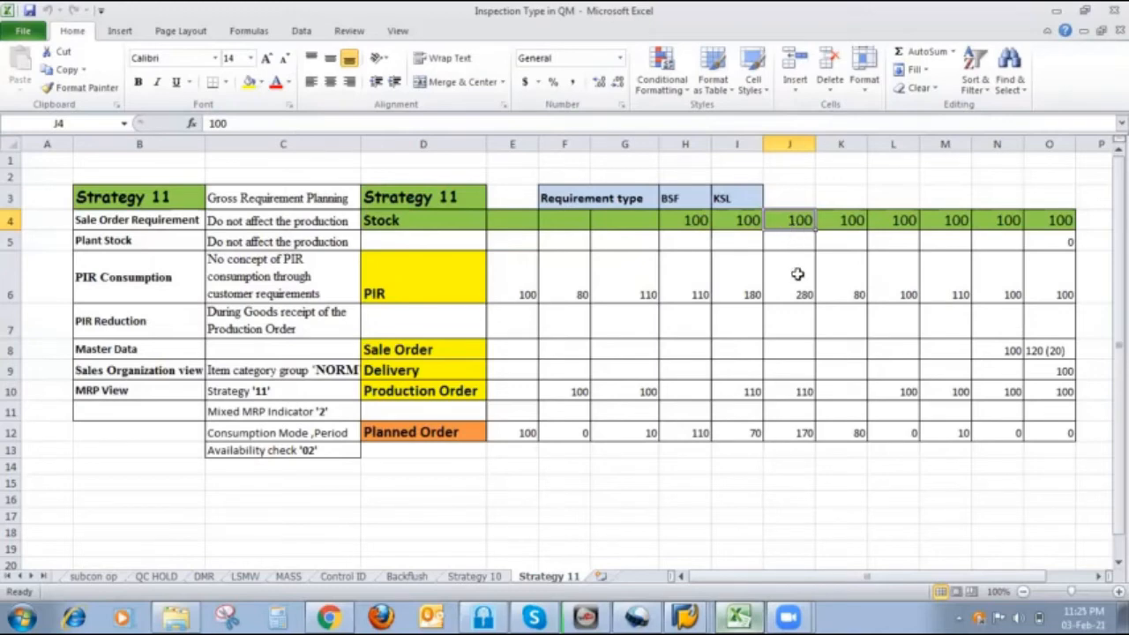
{"action": "left_click", "coordinate": [800, 297]}
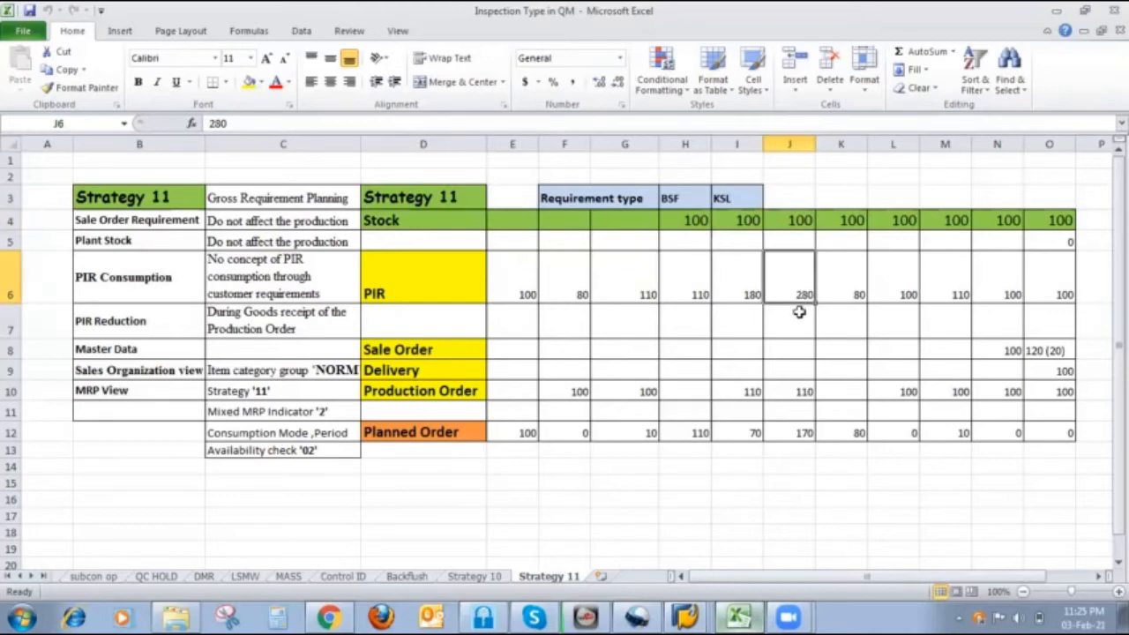
{"action": "left_click", "coordinate": [800, 385]}
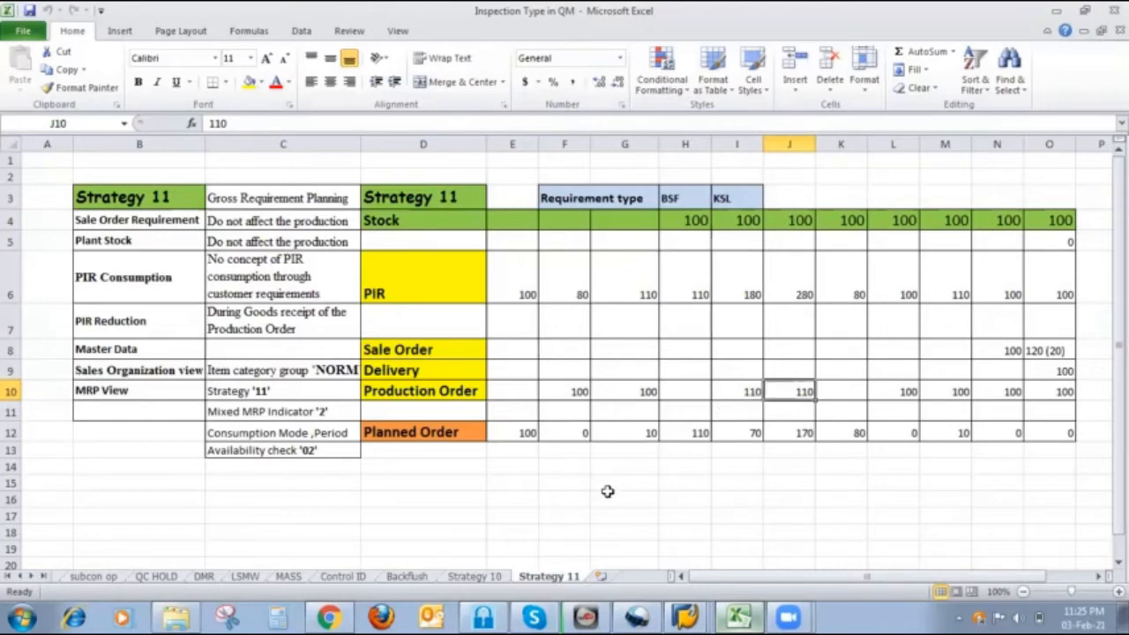
Examine the stock, PIR and planned order values of the scenario in column K, comparing its PIR with column H.
{"action": "left_click", "coordinate": [846, 220]}
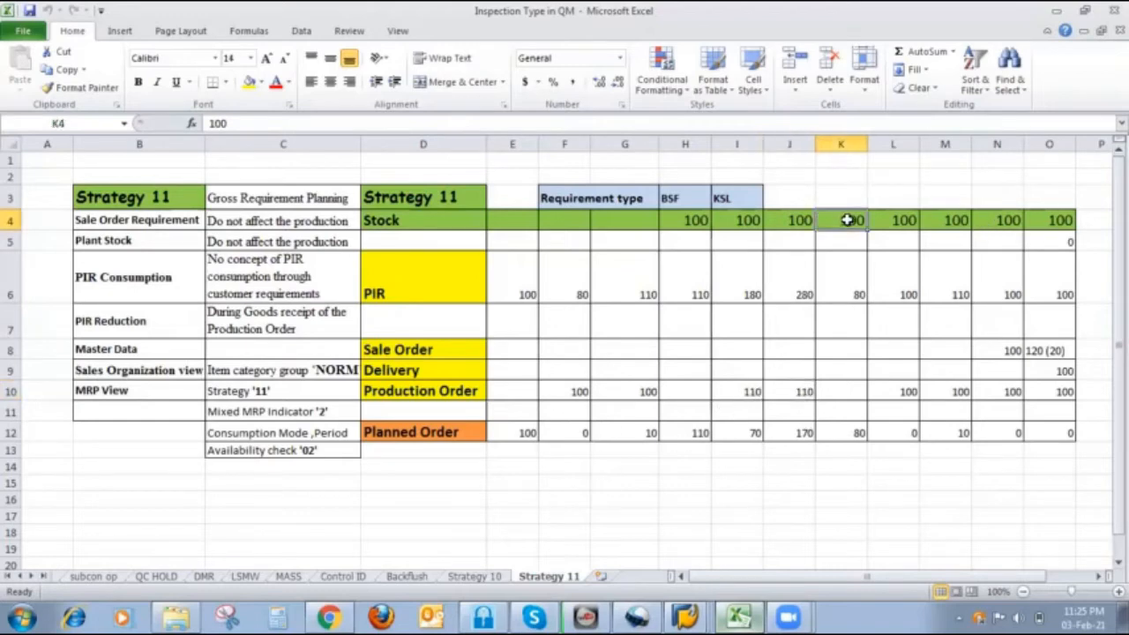
{"action": "left_click", "coordinate": [850, 287]}
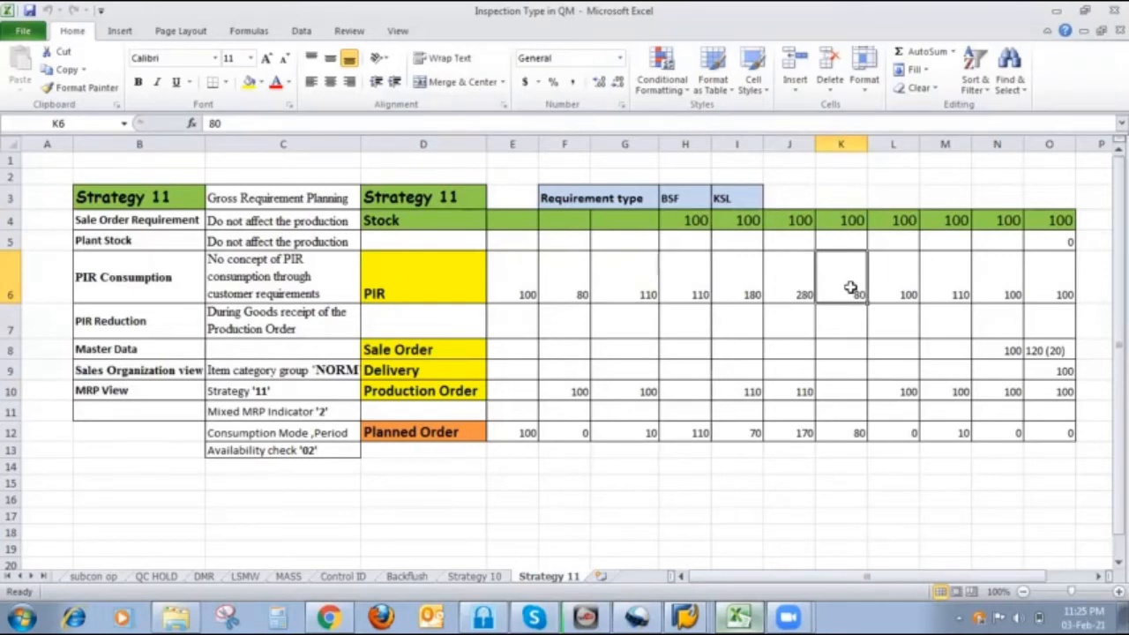
{"action": "left_click", "coordinate": [860, 447]}
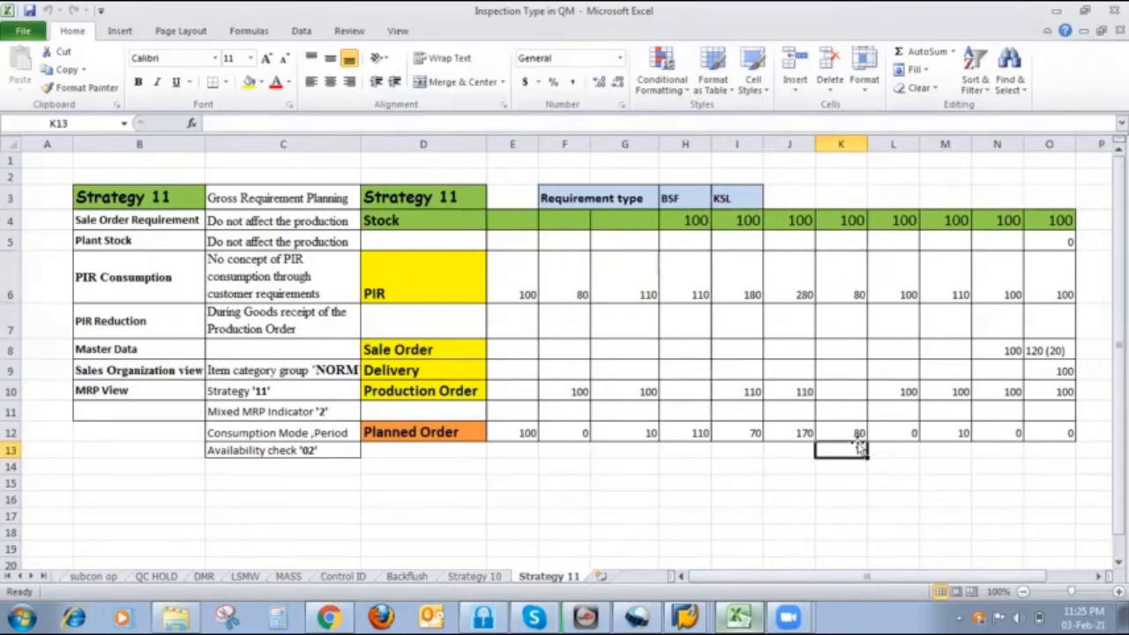
{"action": "left_click", "coordinate": [716, 294]}
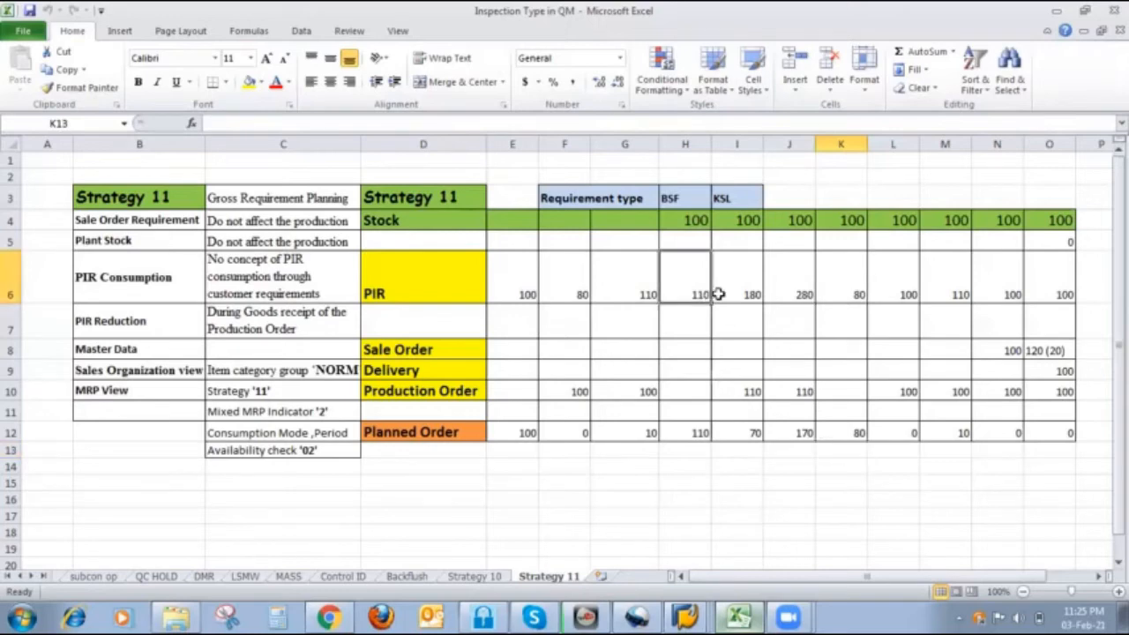
{"action": "left_click", "coordinate": [854, 298]}
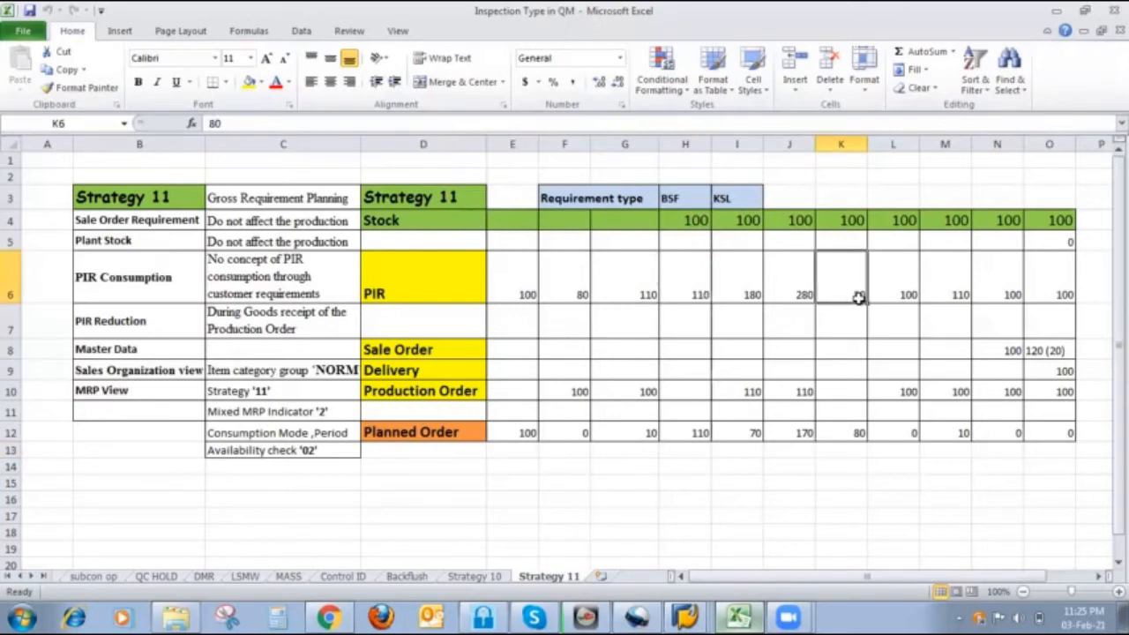
Examine the PIR, production order and planned order values of the scenarios in columns L and M.
{"action": "left_click", "coordinate": [899, 291]}
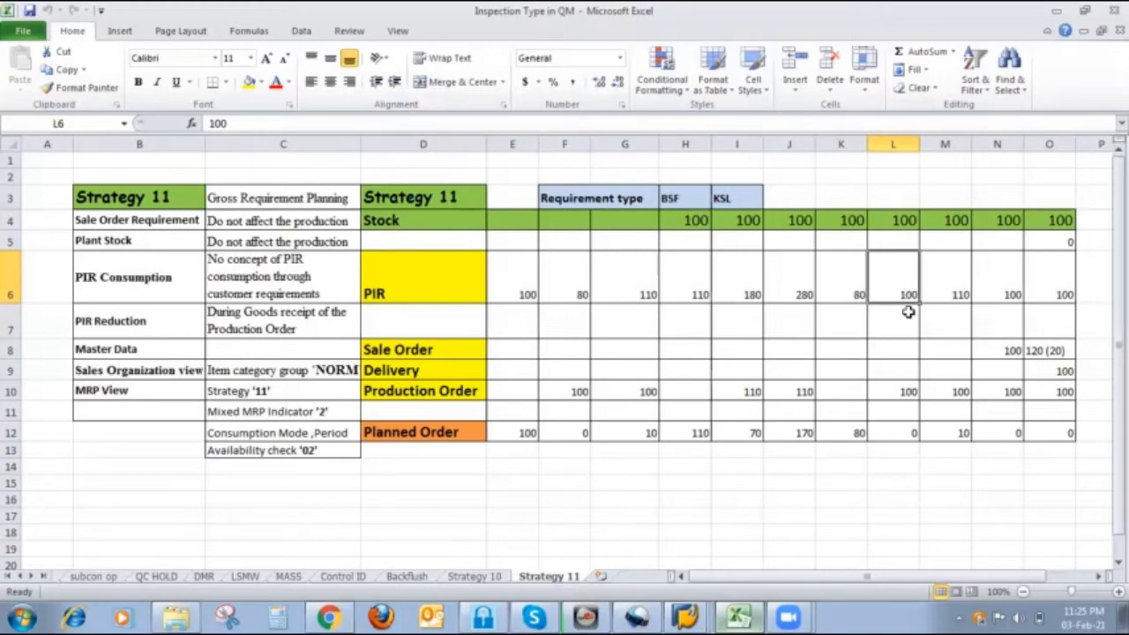
{"action": "left_click", "coordinate": [899, 395]}
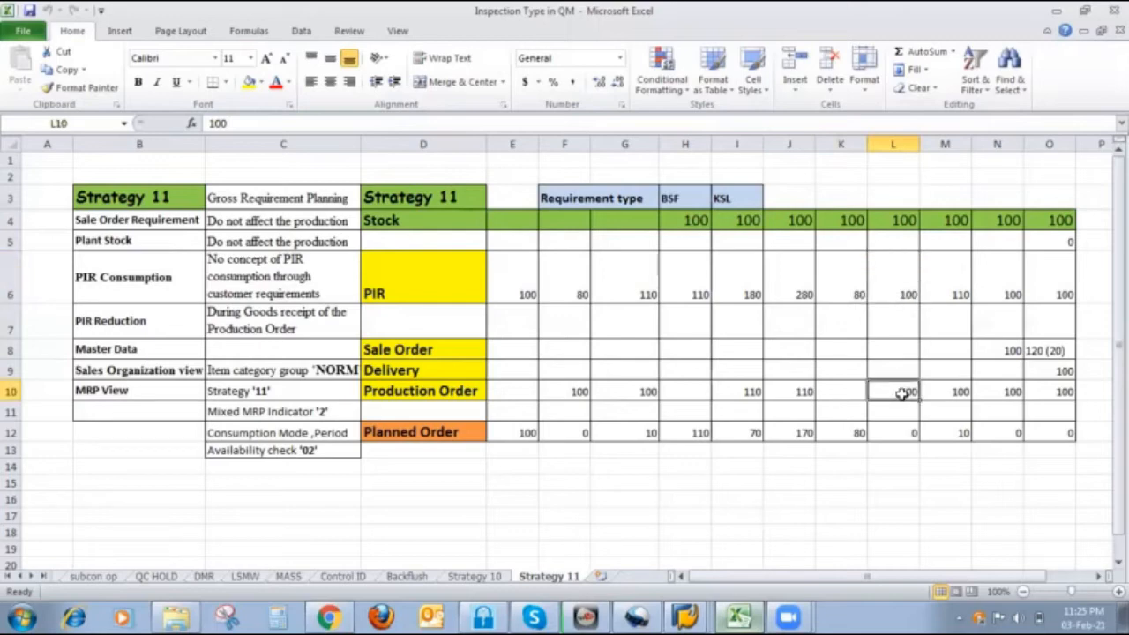
{"action": "left_click", "coordinate": [909, 272]}
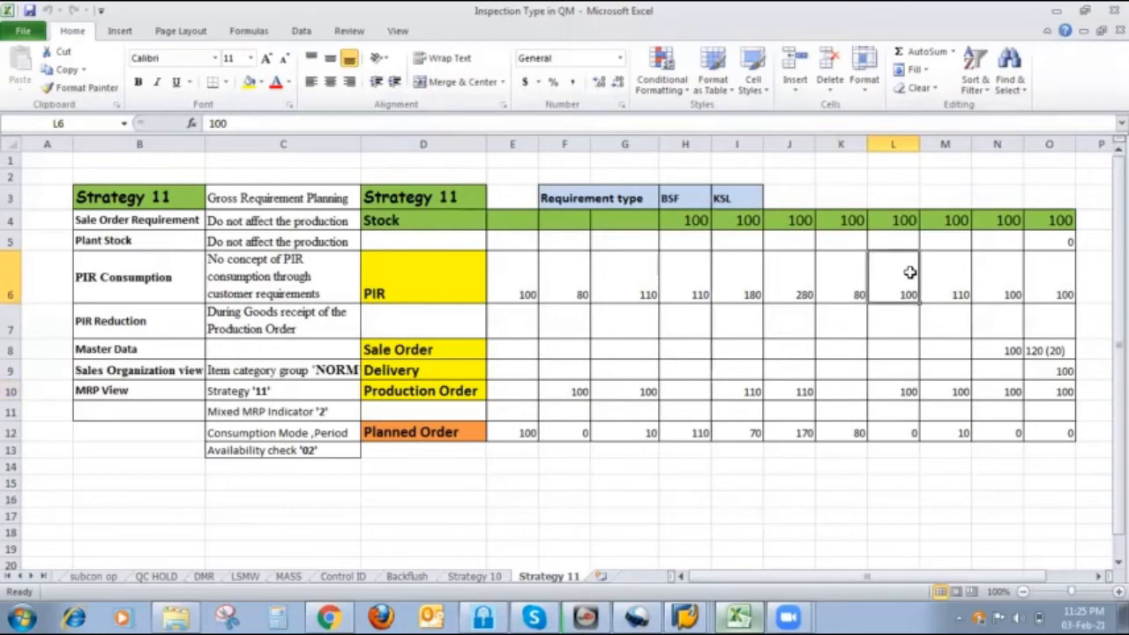
{"action": "left_click", "coordinate": [902, 428]}
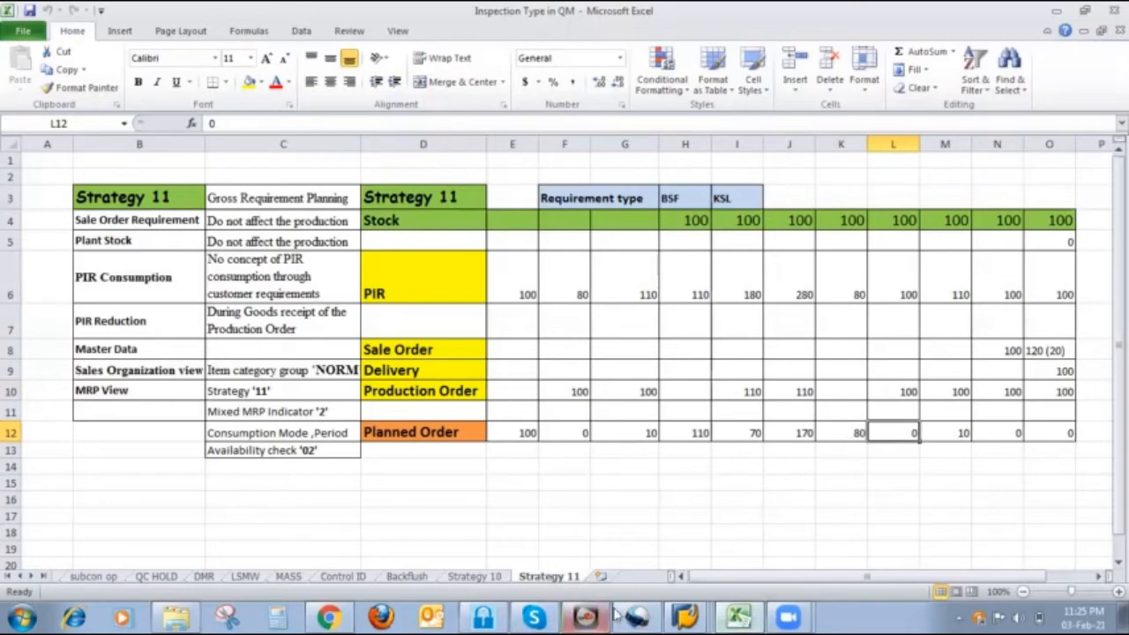
{"action": "left_click", "coordinate": [949, 284]}
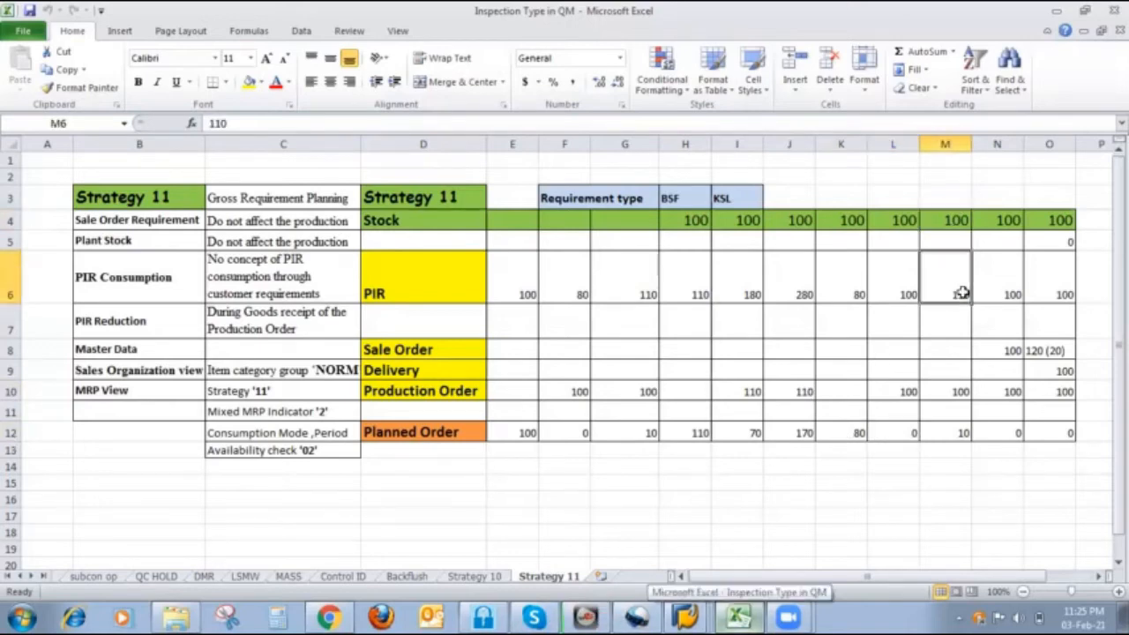
{"action": "left_click", "coordinate": [955, 392]}
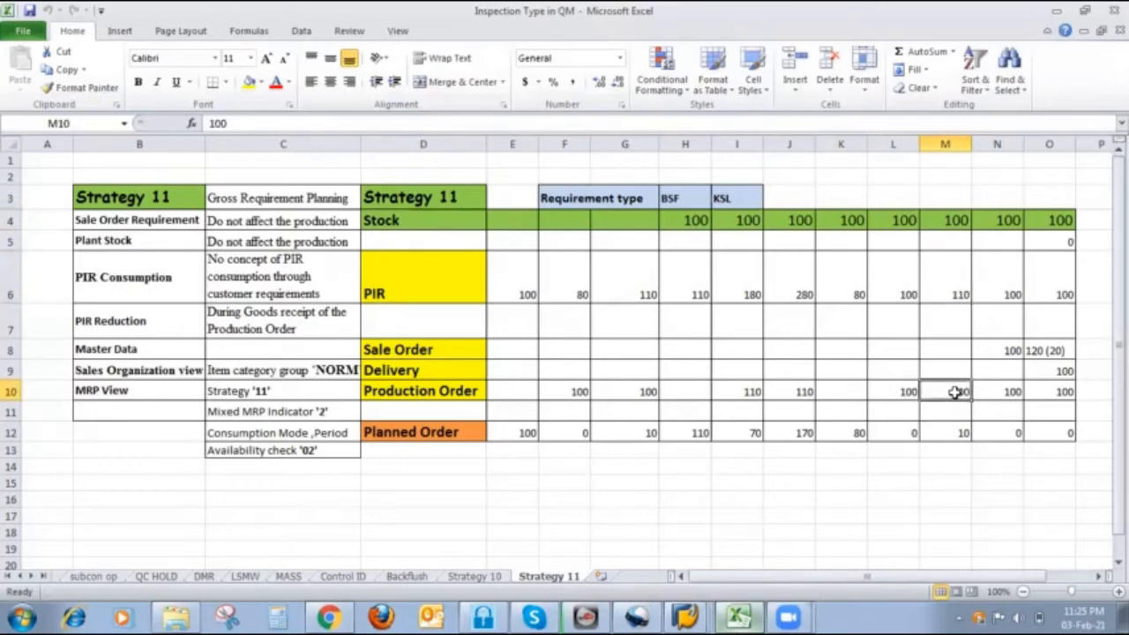
{"action": "left_click", "coordinate": [963, 433]}
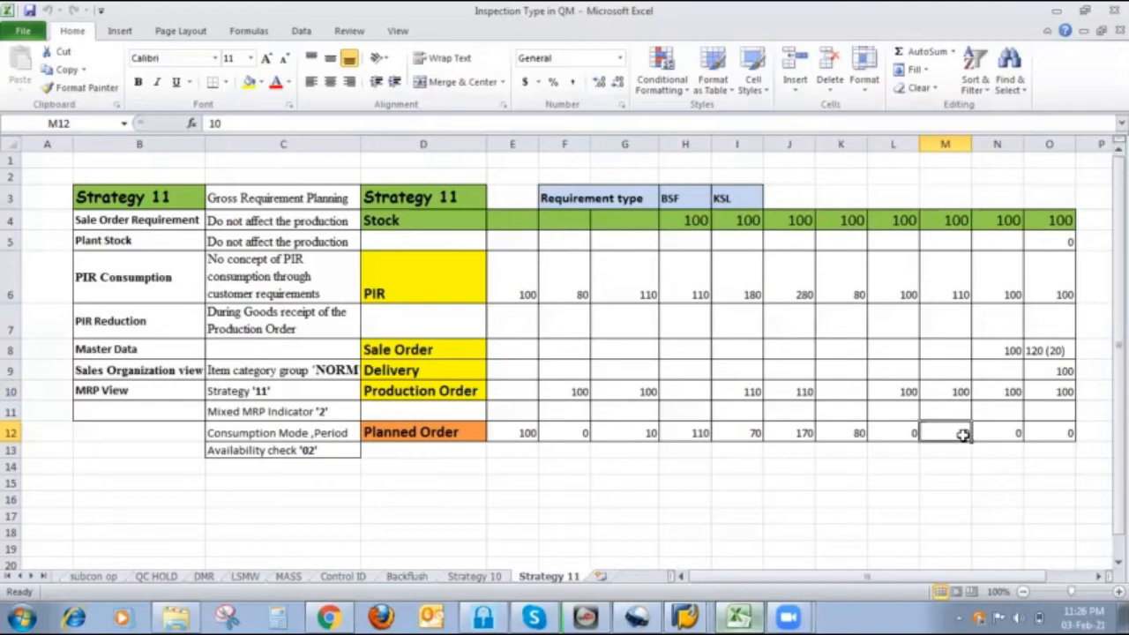
Review the stock, PIR, sale order and production order values of the scenario in column N.
{"action": "left_click", "coordinate": [1000, 222]}
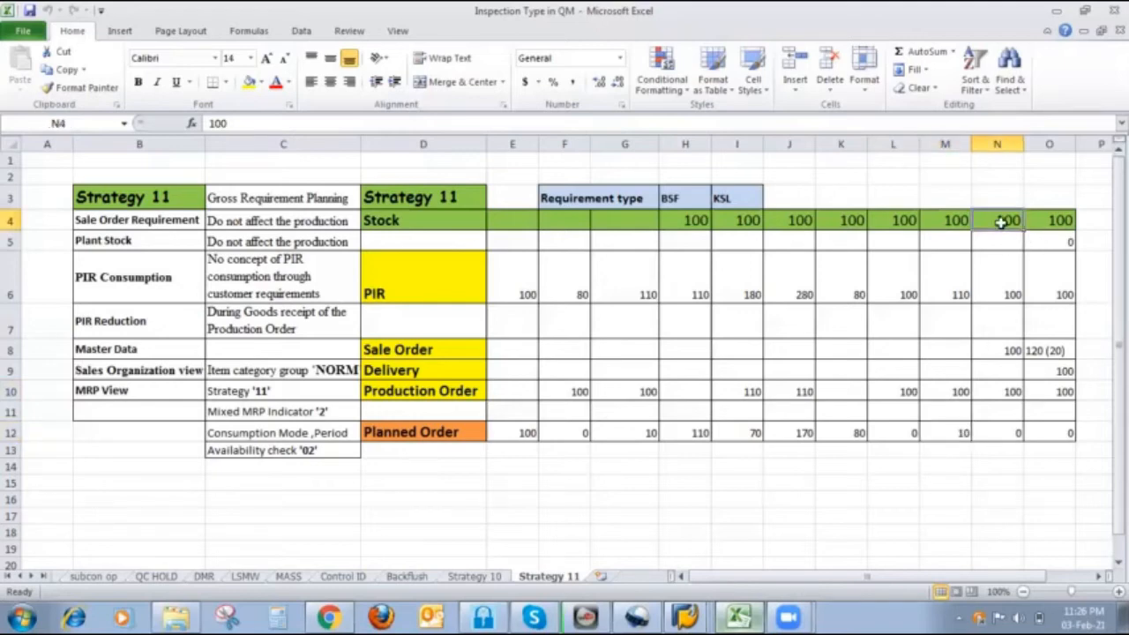
{"action": "left_click", "coordinate": [1007, 288]}
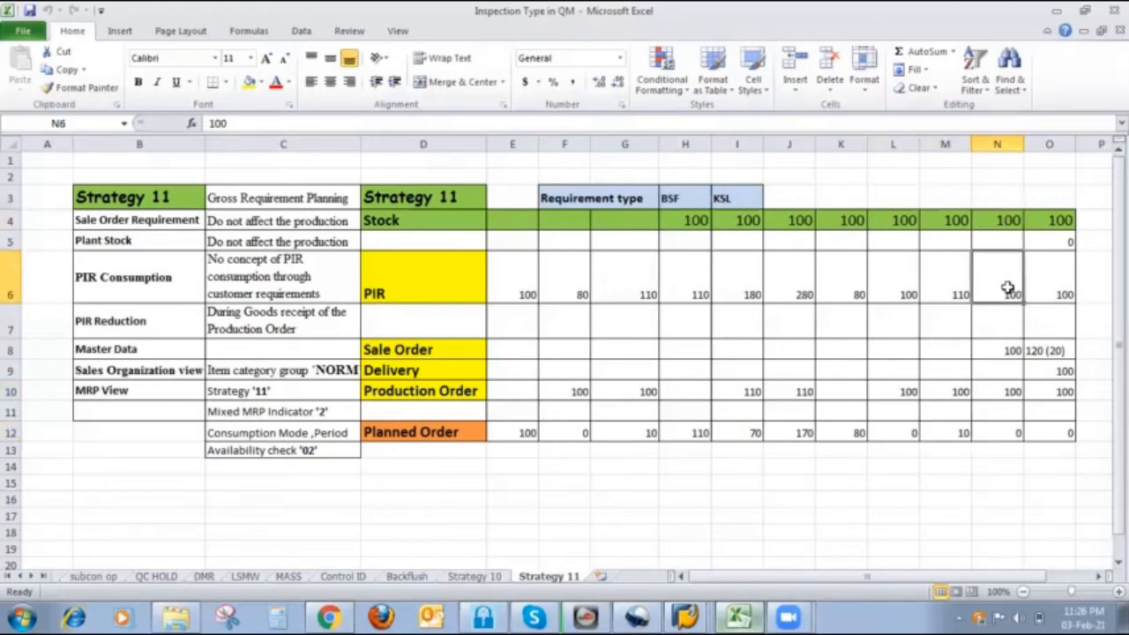
{"action": "left_click", "coordinate": [1003, 346]}
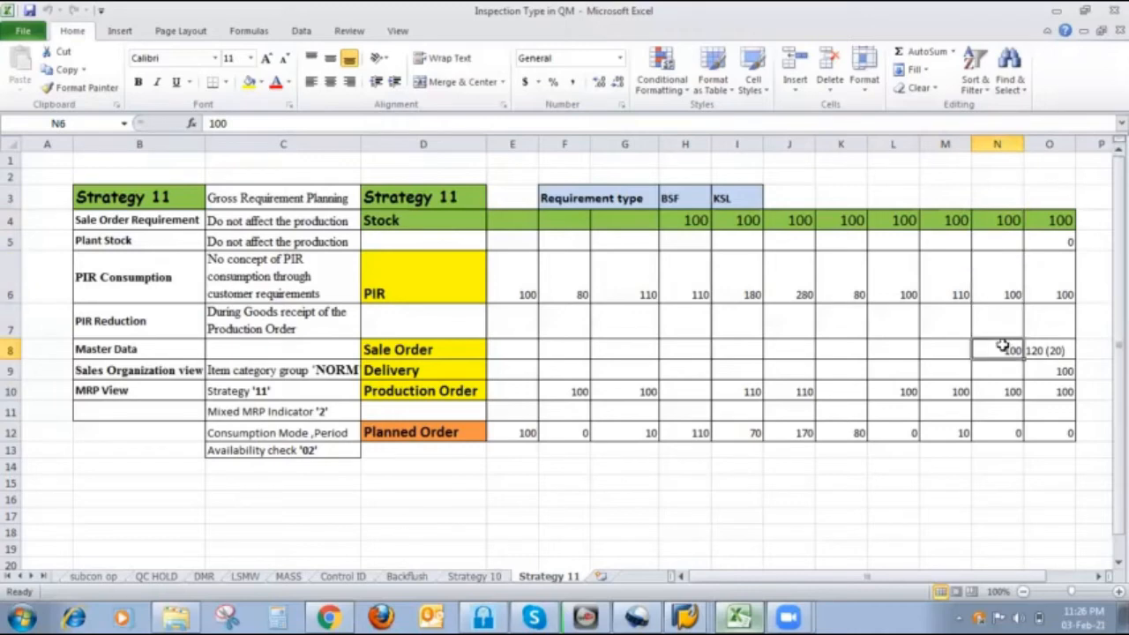
{"action": "left_click", "coordinate": [1010, 389]}
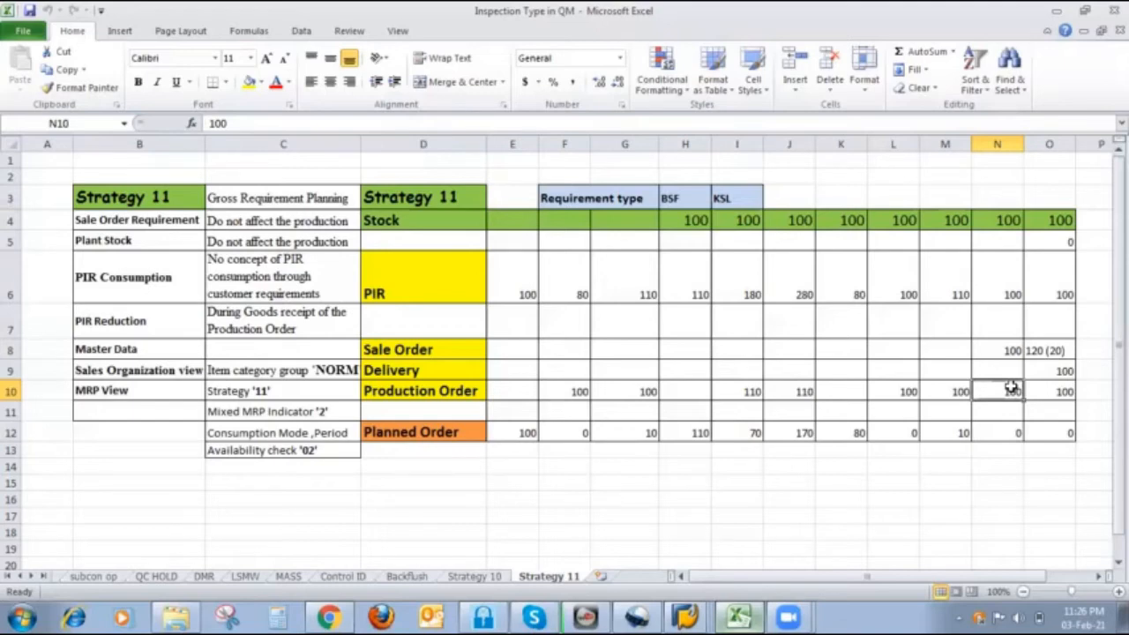
Switch to the SAP stock/requirements list for FINISH411, delete its planned order and refresh the list.
{"action": "left_click", "coordinate": [686, 617]}
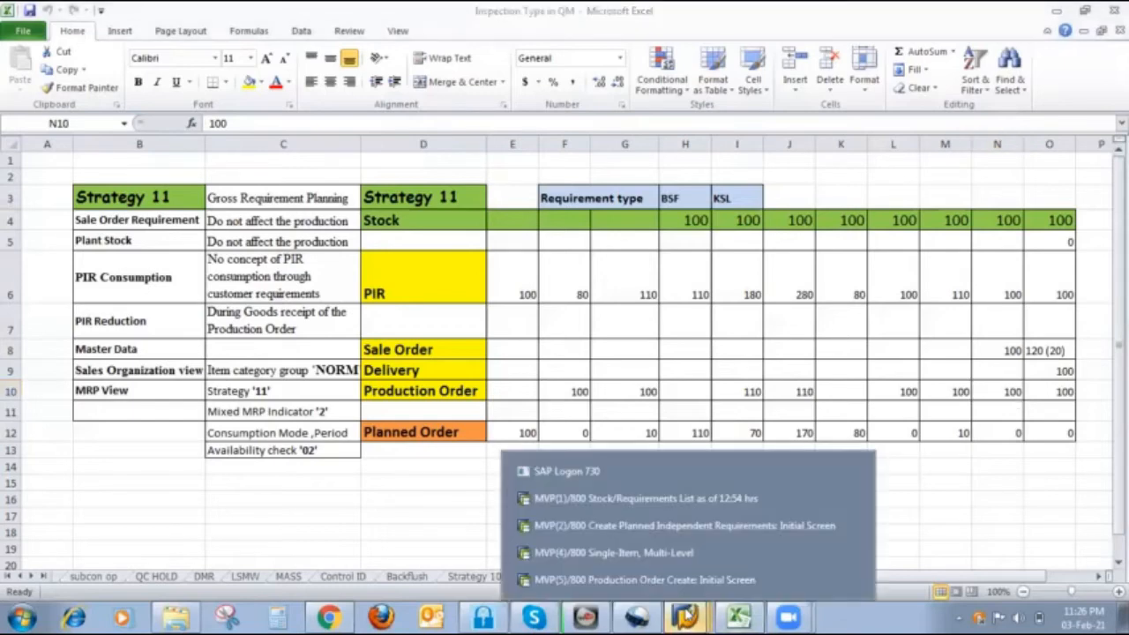
{"action": "left_click", "coordinate": [689, 508]}
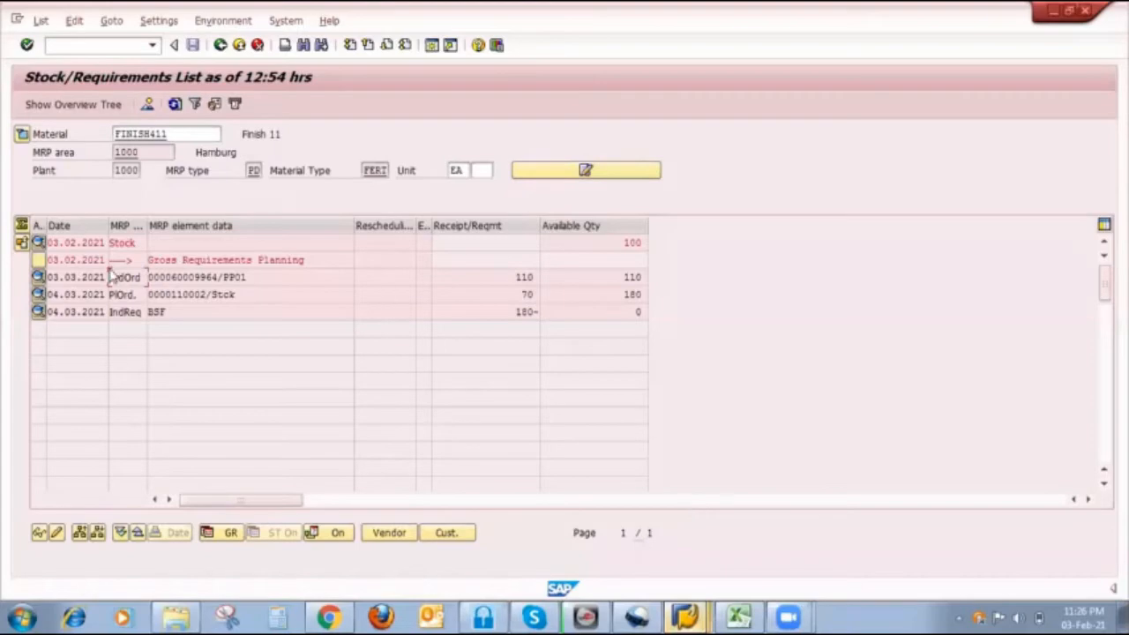
{"action": "left_click", "coordinate": [38, 294]}
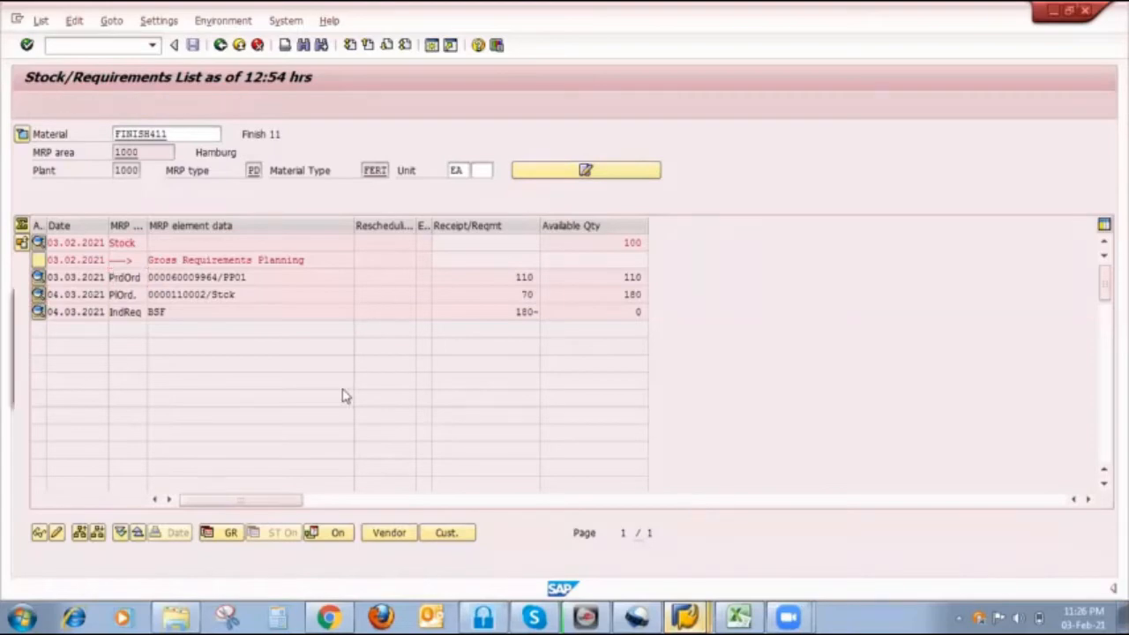
{"action": "left_click", "coordinate": [64, 388]}
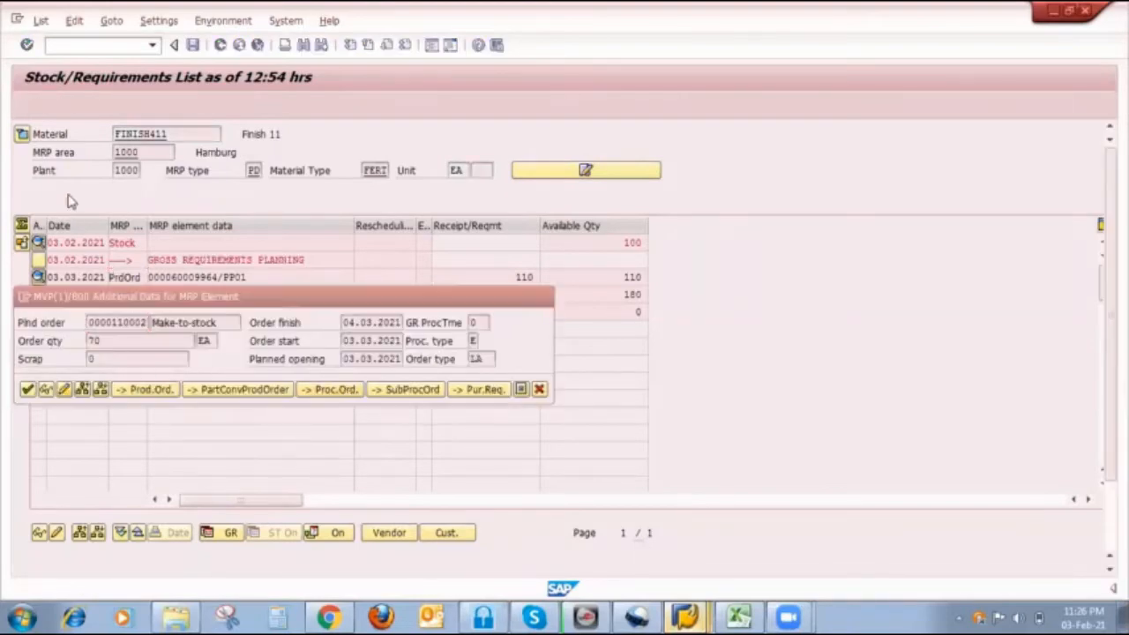
{"action": "left_click", "coordinate": [27, 104]}
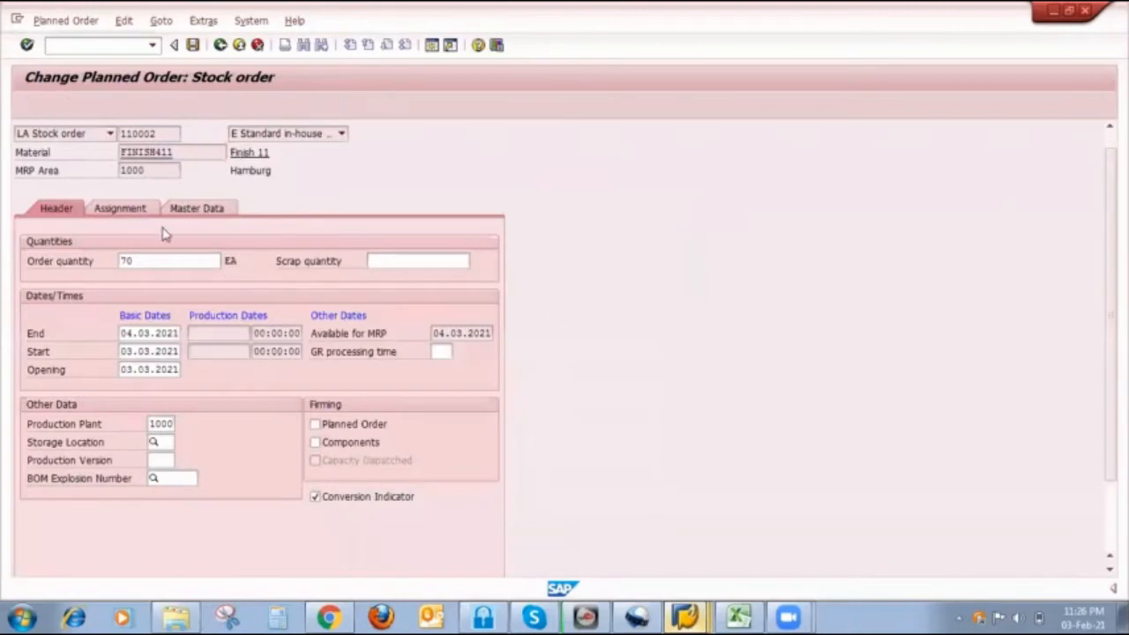
{"action": "left_click", "coordinate": [225, 322]}
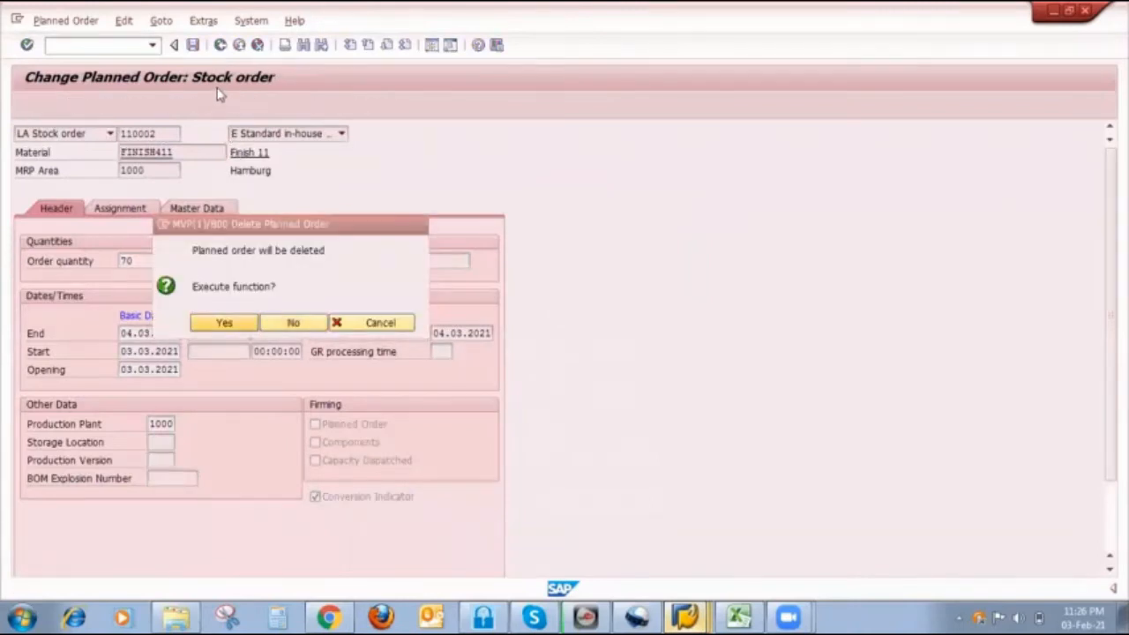
{"action": "left_click", "coordinate": [174, 104]}
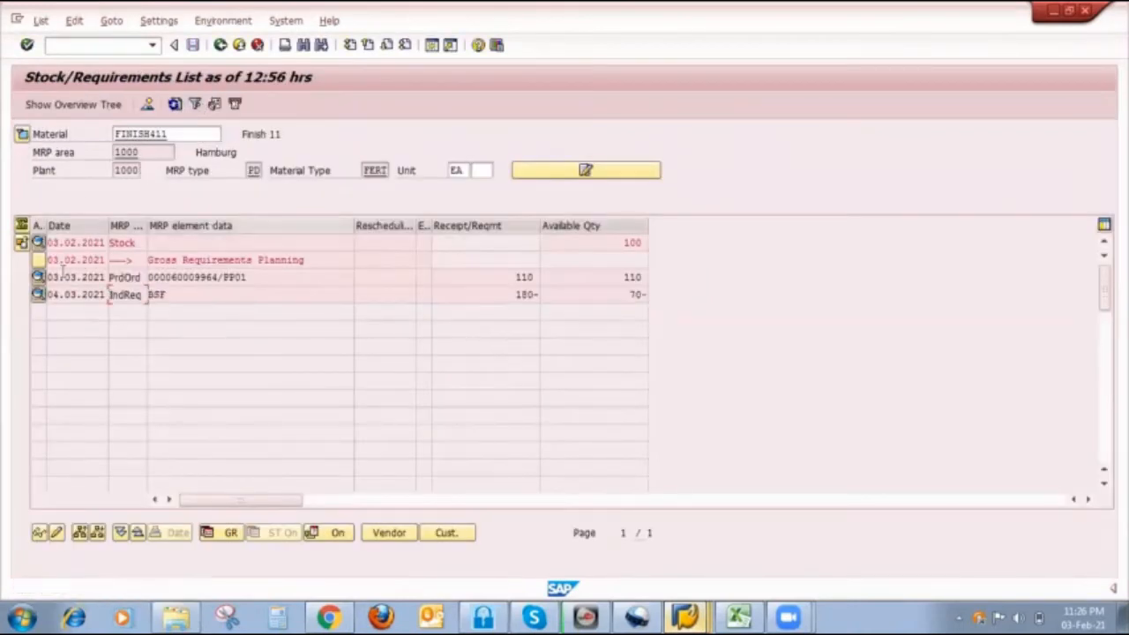
Change the total quantity of the FINISH411 production order to 100 and save the order.
{"action": "left_click", "coordinate": [38, 277]}
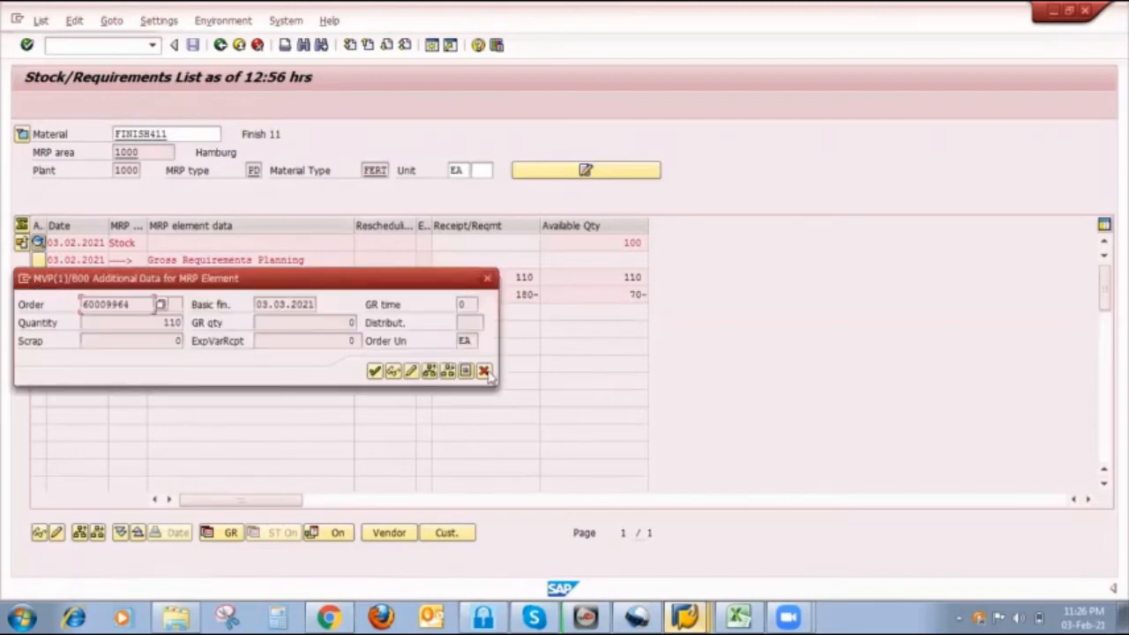
{"action": "left_click", "coordinate": [411, 371]}
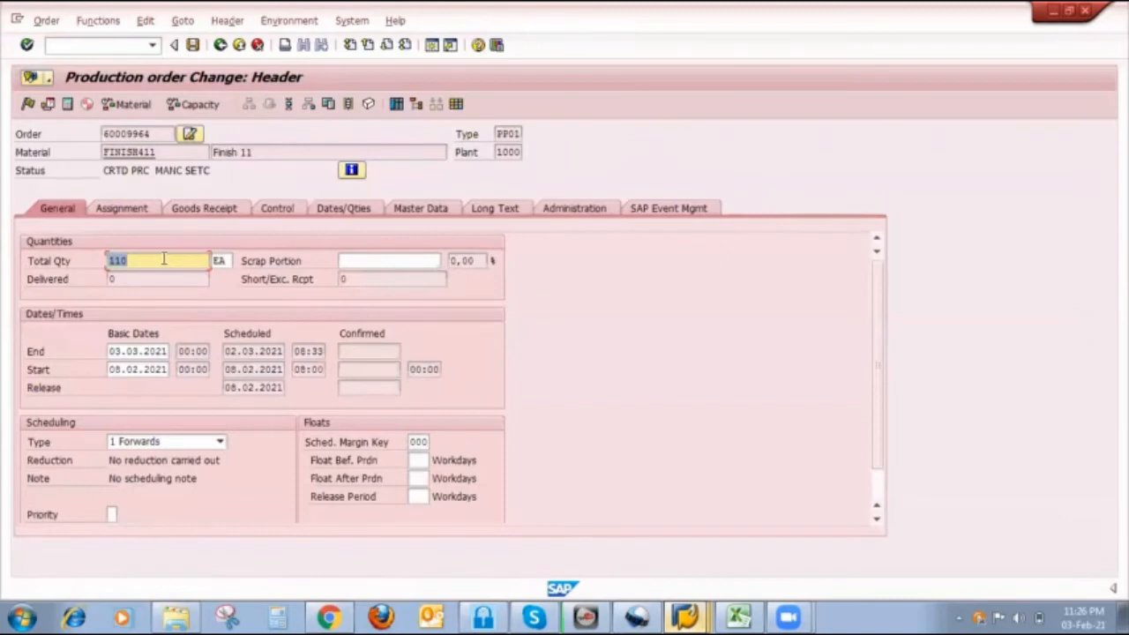
{"action": "type", "text": "100"}
{"action": "left_click", "coordinate": [194, 44]}
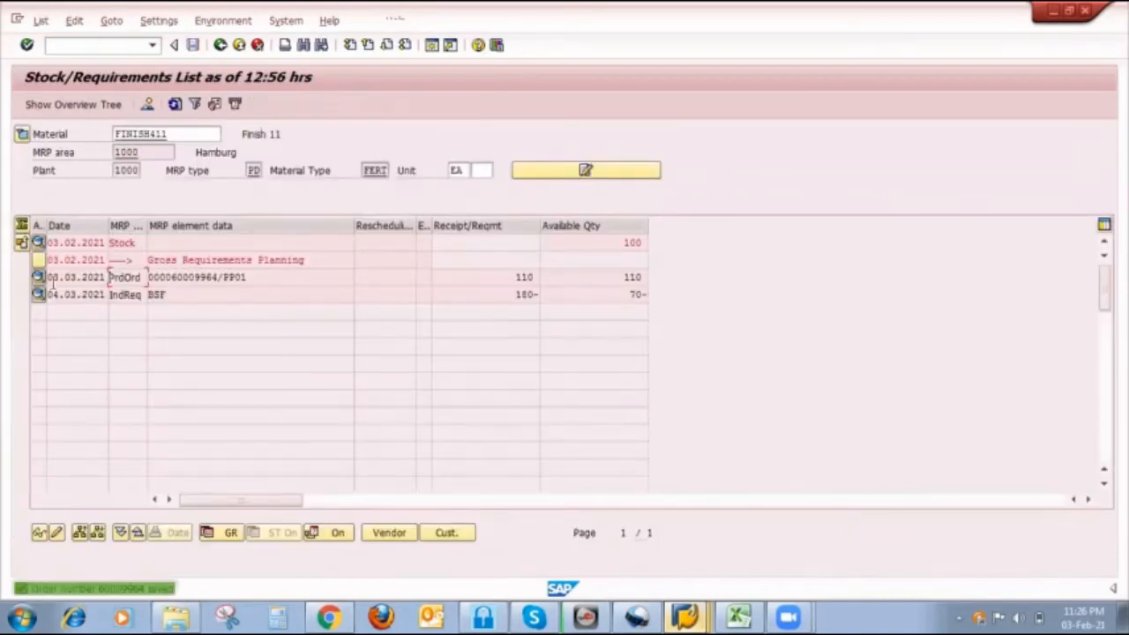
Set the FINISH411 planned independent requirement for 04.03.2021 to 100, save it and refresh the stock/requirements list.
{"action": "left_click", "coordinate": [38, 294]}
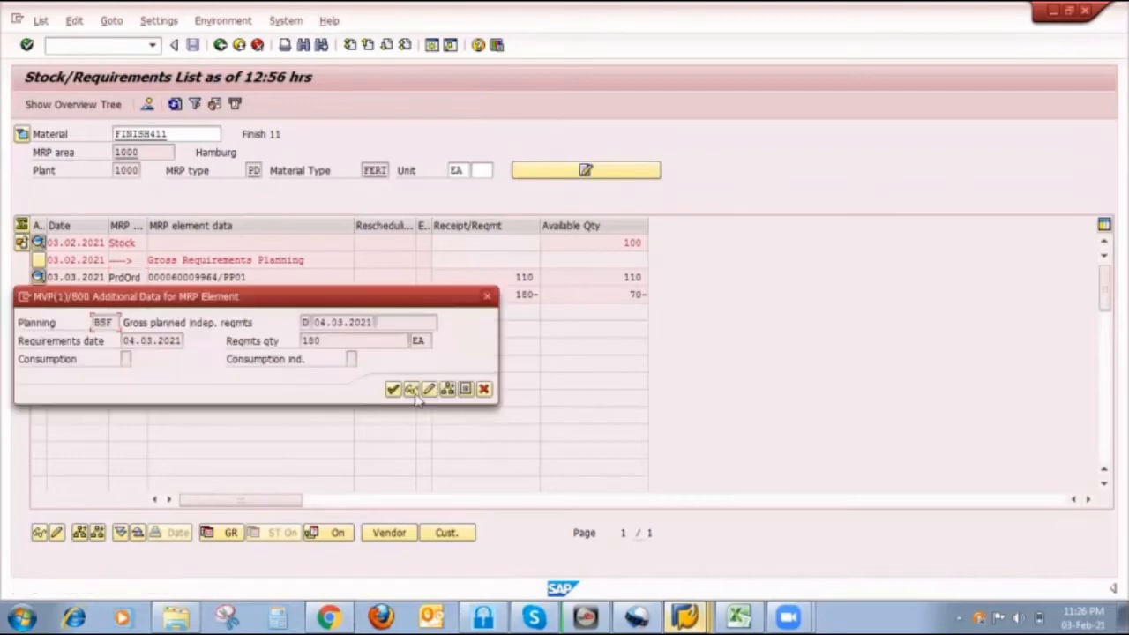
{"action": "left_click", "coordinate": [429, 389]}
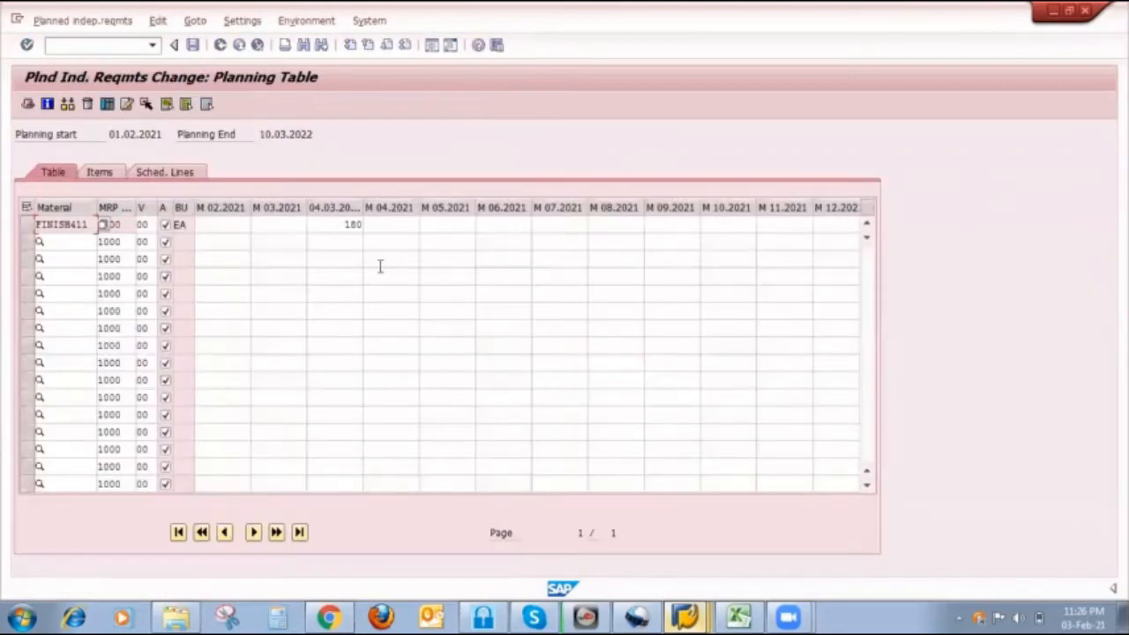
{"action": "left_click", "coordinate": [343, 225]}
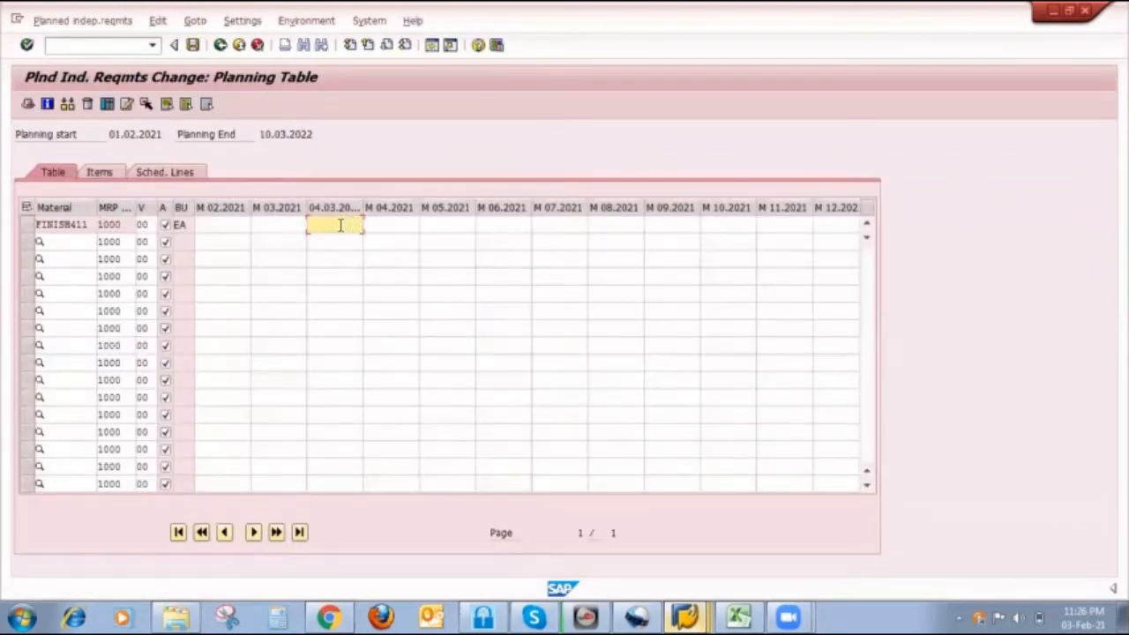
{"action": "type", "text": "100"}
{"action": "left_click", "coordinate": [192, 44]}
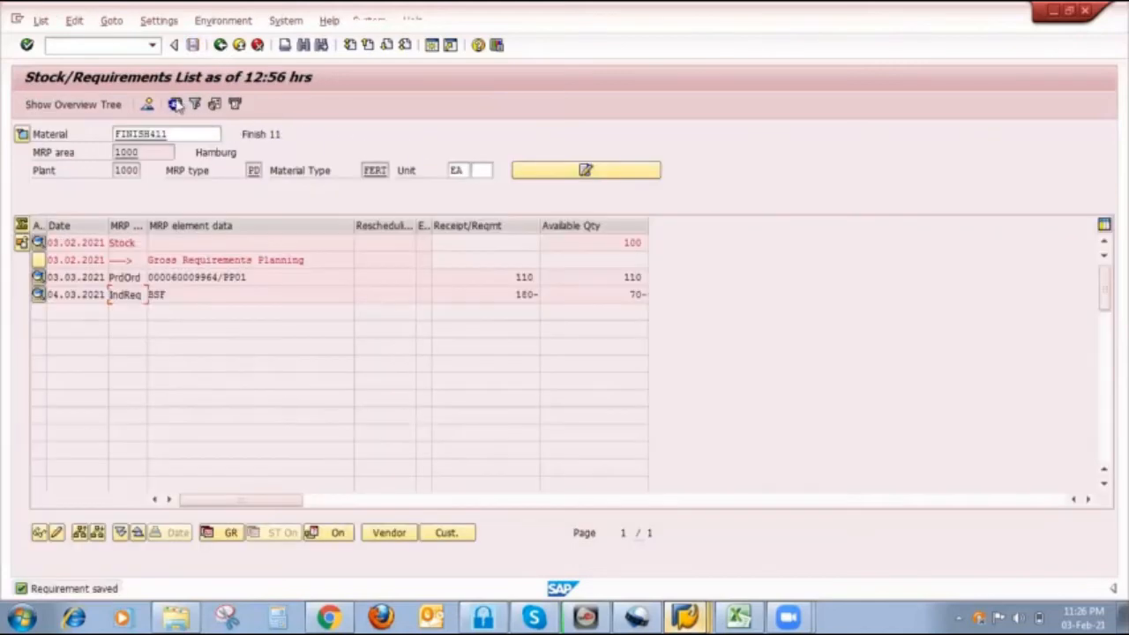
{"action": "left_click", "coordinate": [174, 104]}
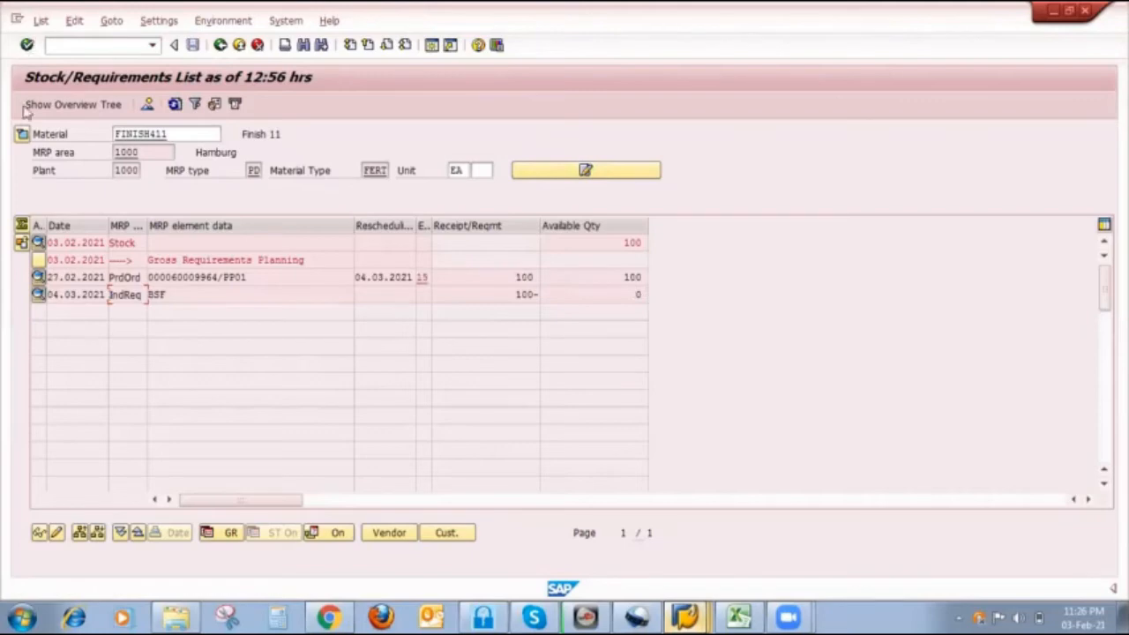
Start a new sales order of type OR with sales organization 1000, distribution channel 10 and the suggested division.
{"action": "left_click", "coordinate": [683, 615]}
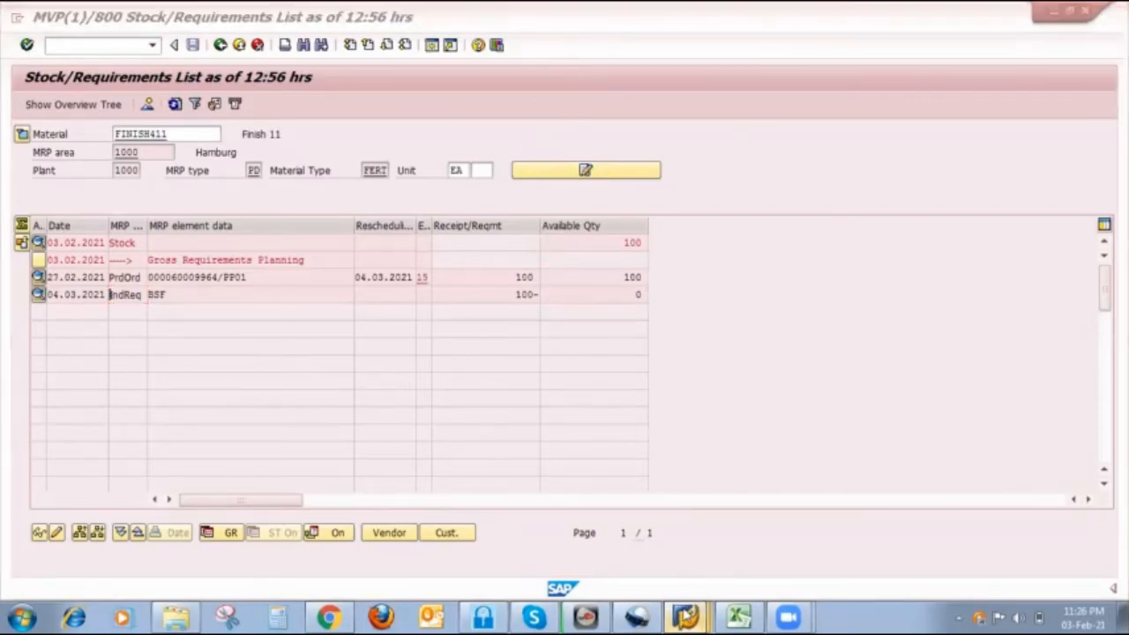
{"action": "left_click", "coordinate": [686, 576]}
{"action": "left_click", "coordinate": [101, 45]}
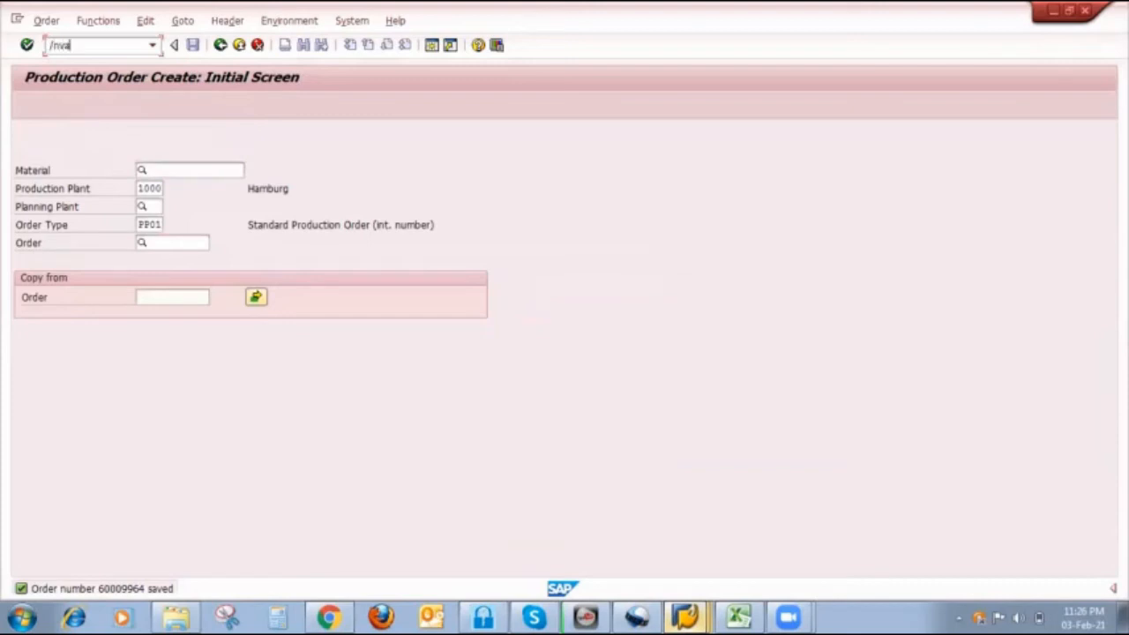
{"action": "key", "text": "Return"}
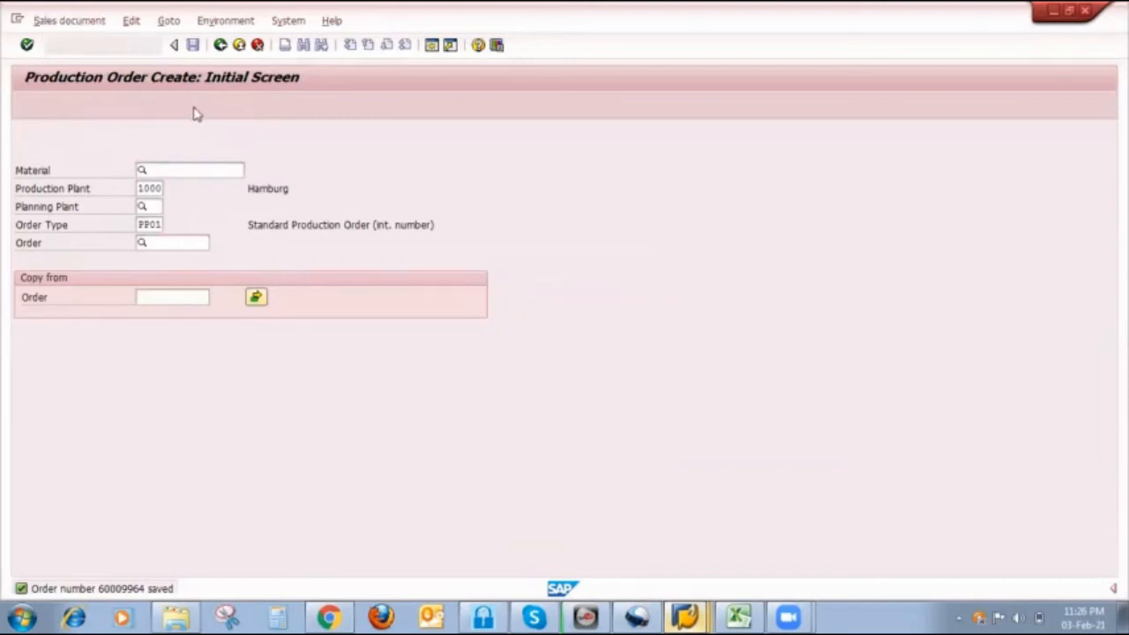
{"action": "type", "text": "or"}
{"action": "left_click", "coordinate": [155, 224]}
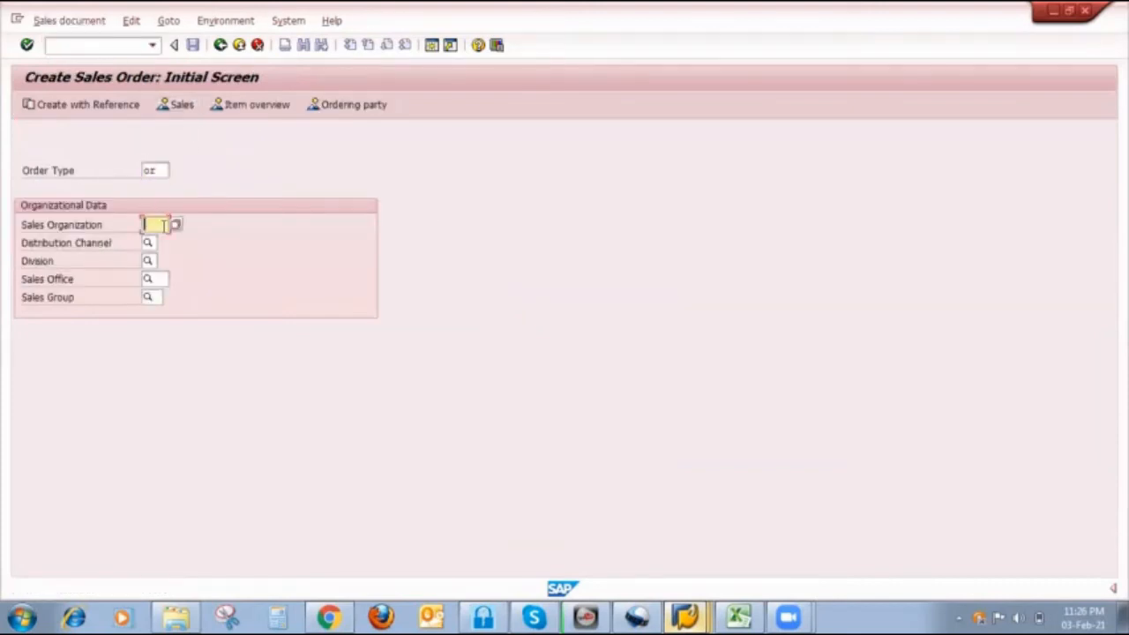
{"action": "left_click", "coordinate": [153, 245]}
{"action": "left_click", "coordinate": [151, 245]}
{"action": "left_click", "coordinate": [152, 258]}
{"action": "left_click", "coordinate": [151, 261]}
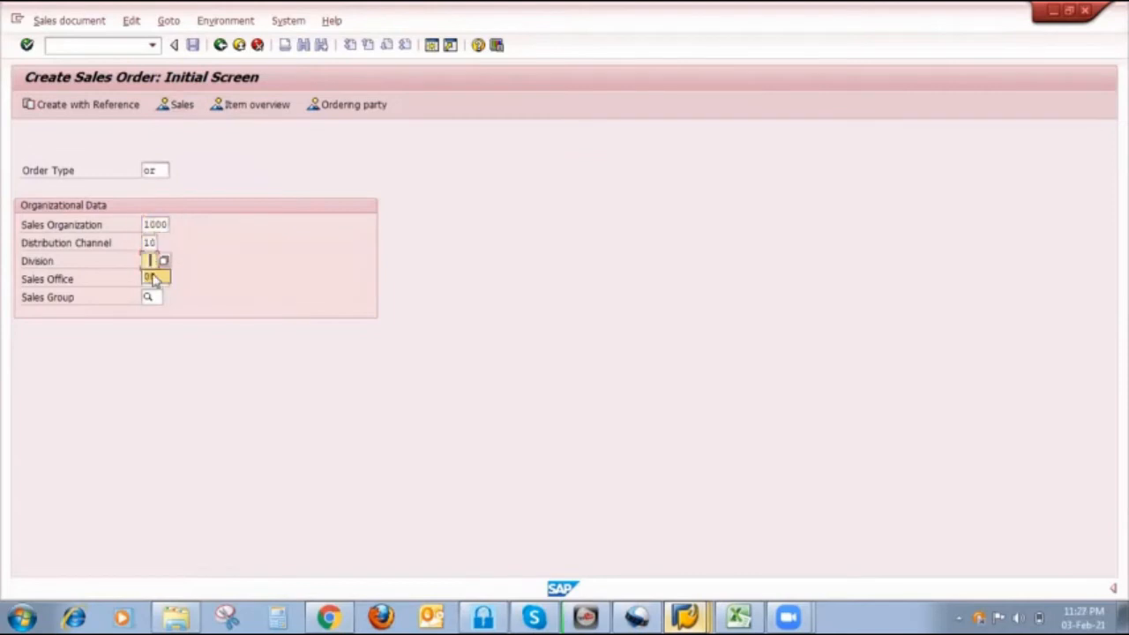
{"action": "left_click", "coordinate": [153, 277]}
Copy an existing order as the reference for the new sales order, check its procurement overview and return to the sales data.
{"action": "left_click", "coordinate": [95, 105]}
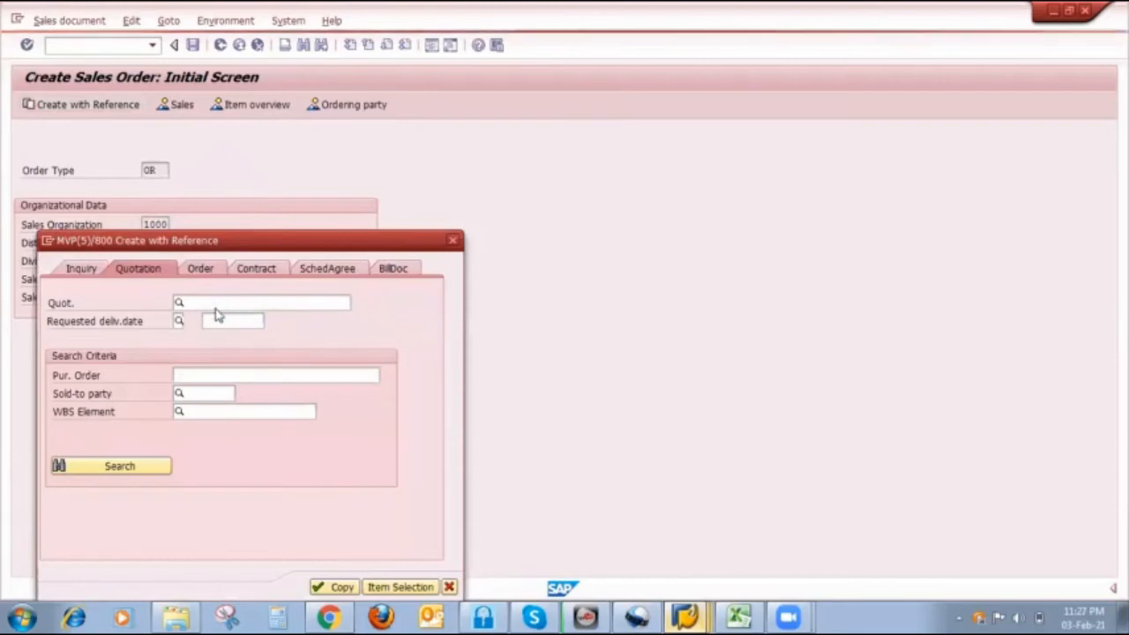
{"action": "left_click", "coordinate": [200, 268]}
{"action": "left_click", "coordinate": [211, 302]}
{"action": "left_click", "coordinate": [214, 316]}
{"action": "left_click", "coordinate": [339, 585]}
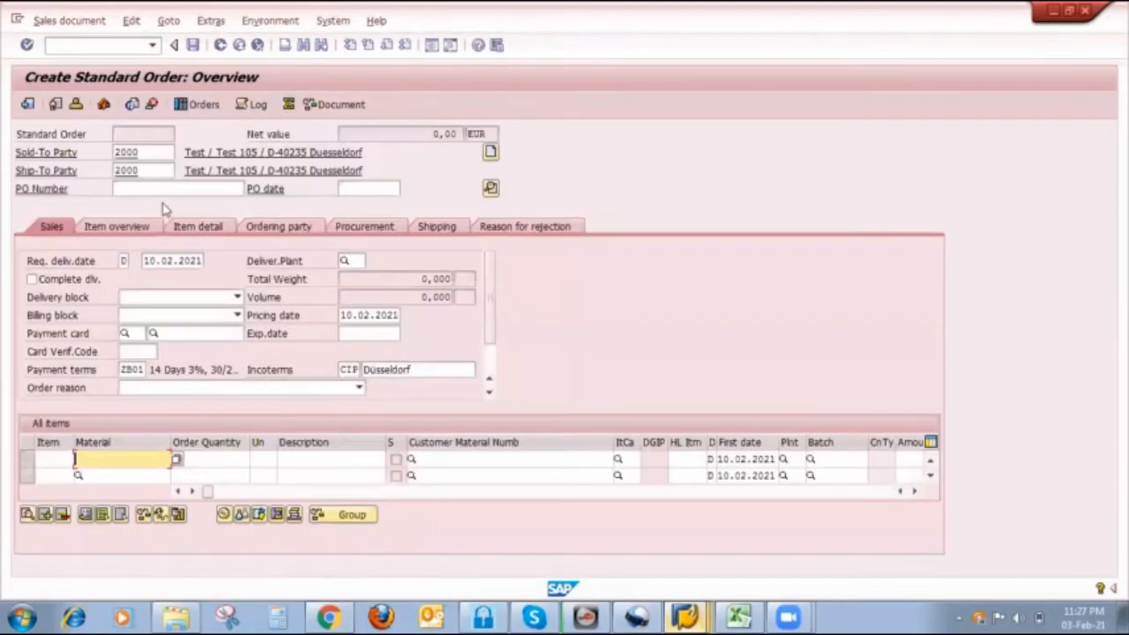
{"action": "left_click", "coordinate": [357, 227]}
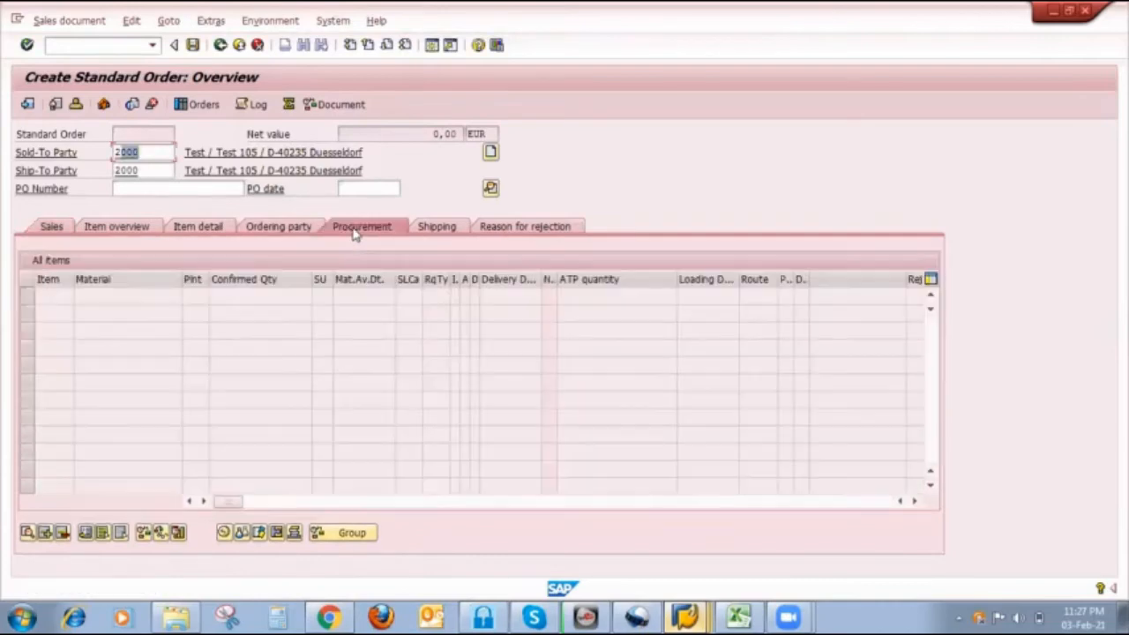
{"action": "left_click", "coordinate": [53, 227]}
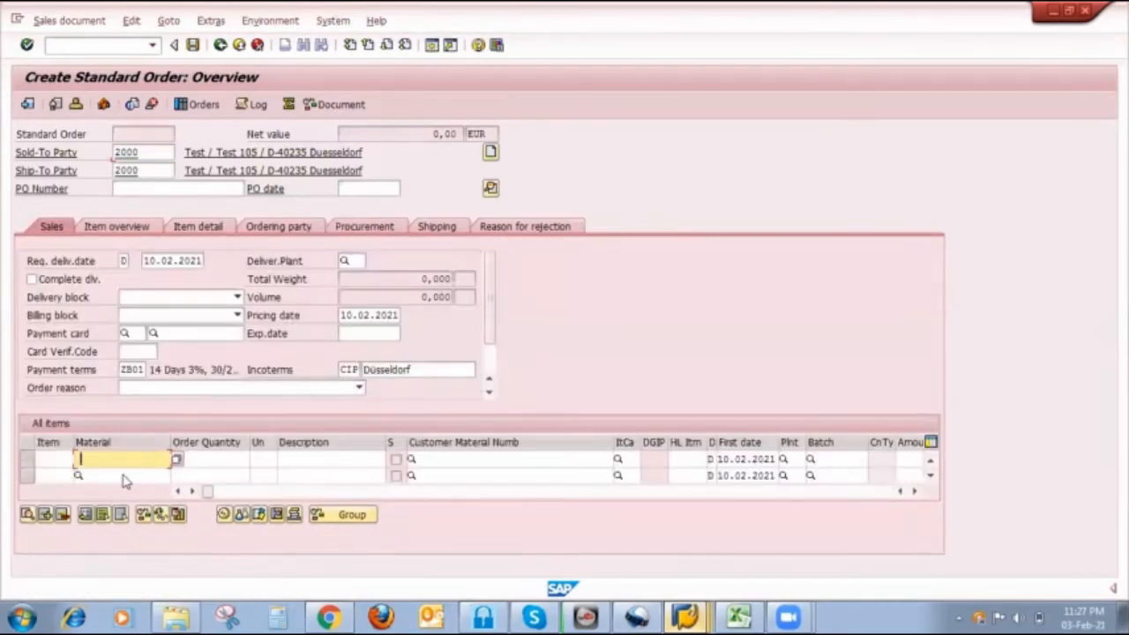
Add material FINISH411 as the order item with quantity 100 and plant 1000, narrowing the customer material column.
{"action": "type", "text": "finish411"}
{"action": "key", "text": "Return"}
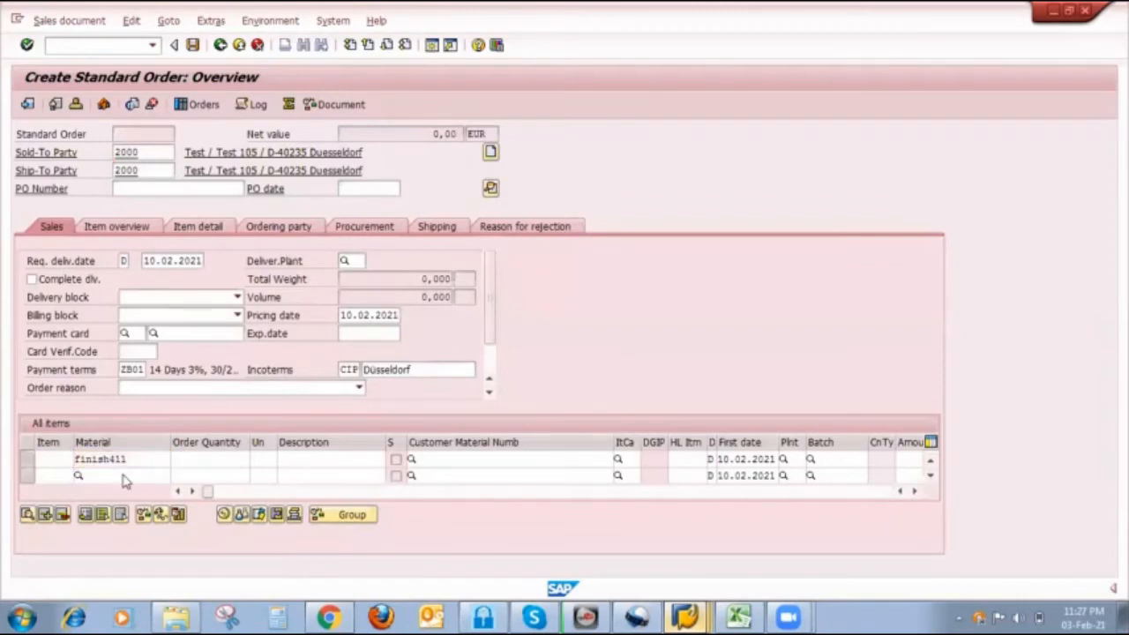
{"action": "type", "text": "100"}
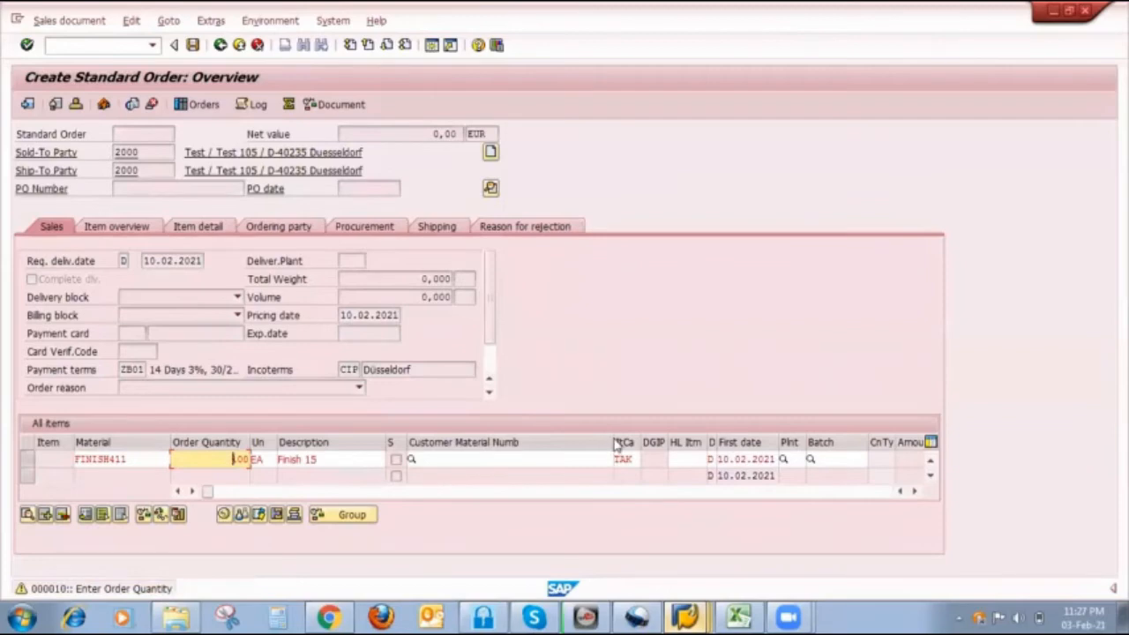
{"action": "left_click_drag", "start_coordinate": [614, 445], "coordinate": [477, 445]}
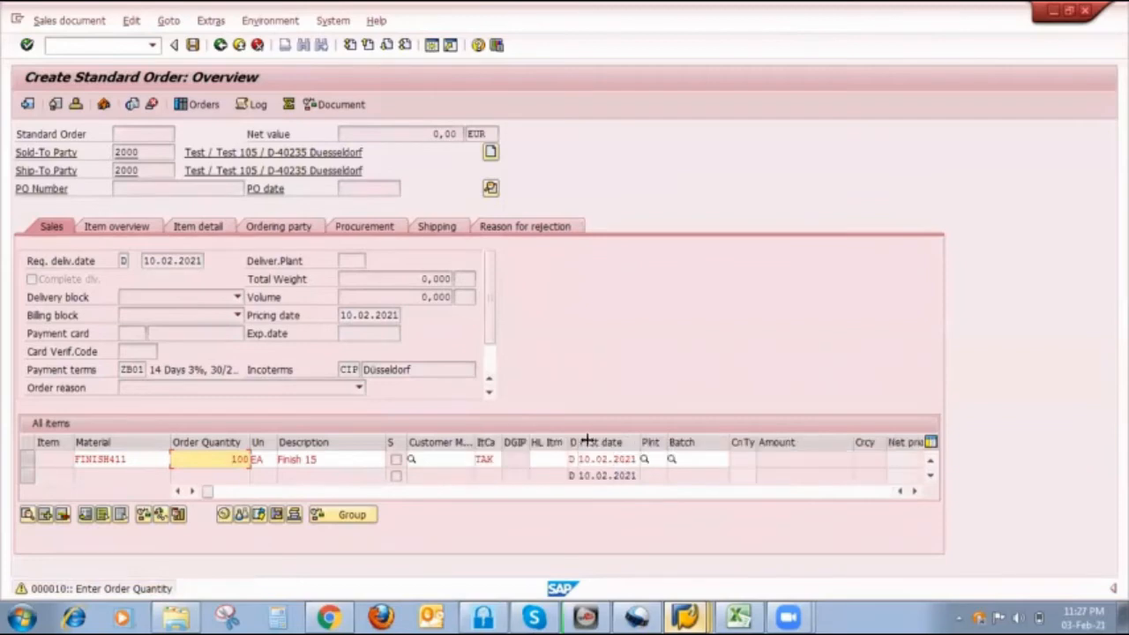
{"action": "left_click", "coordinate": [646, 459]}
{"action": "type", "text": "1000"}
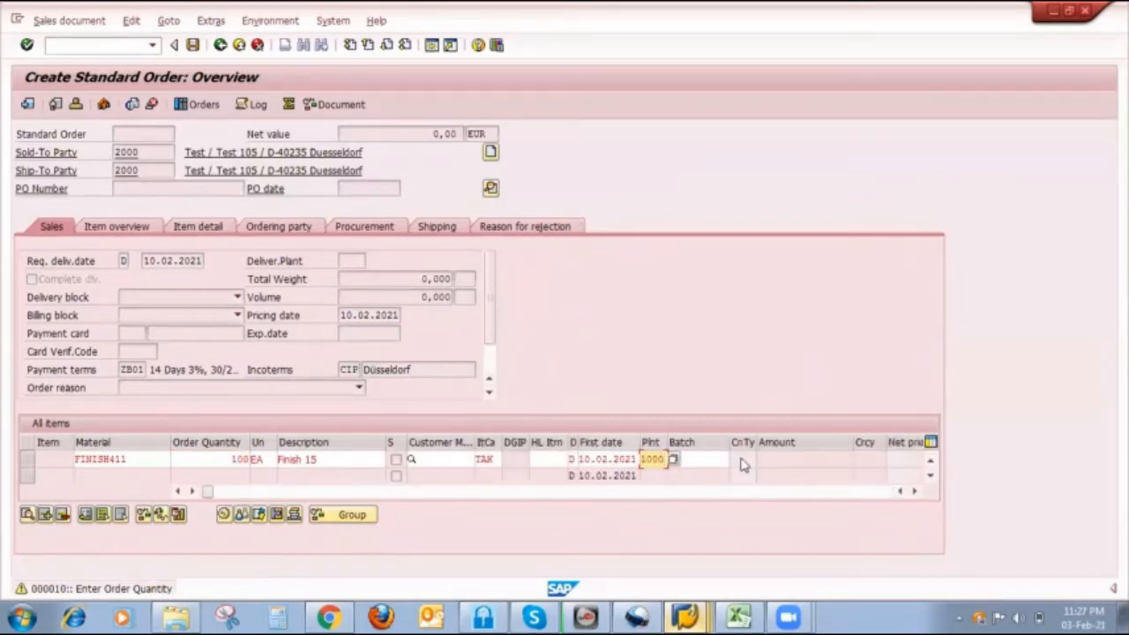
{"action": "left_click", "coordinate": [815, 458]}
{"action": "key", "text": "Return"}
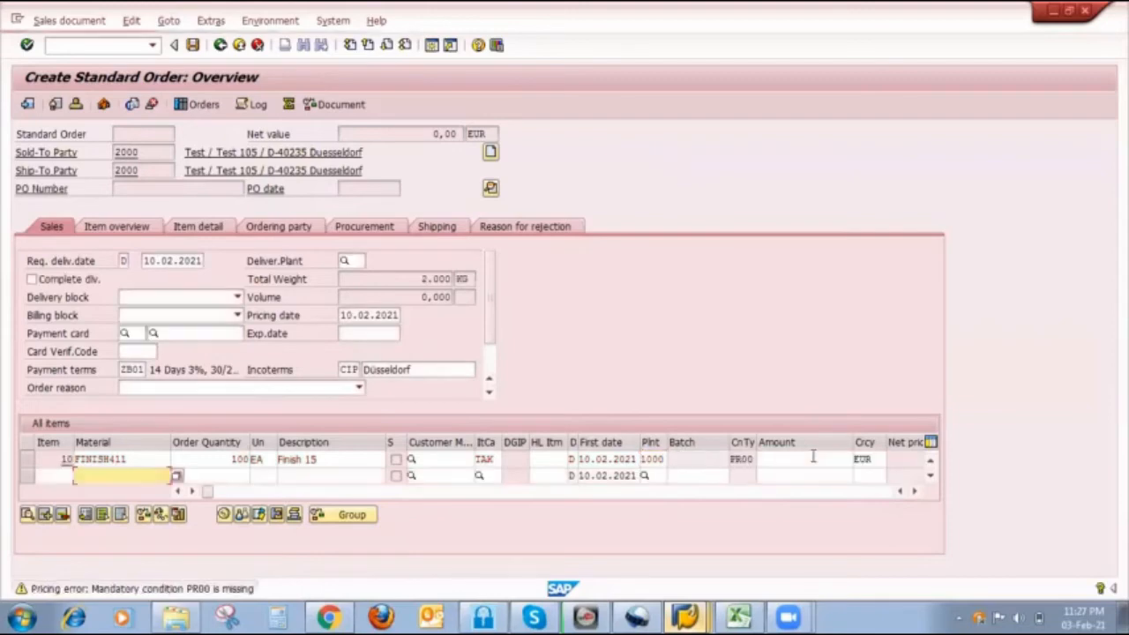
Set the FINISH411 item's PR00 amount to 1000 INR and fill in the PO number from the suggested entries.
{"action": "type", "text": "1000"}
{"action": "left_click", "coordinate": [879, 459]}
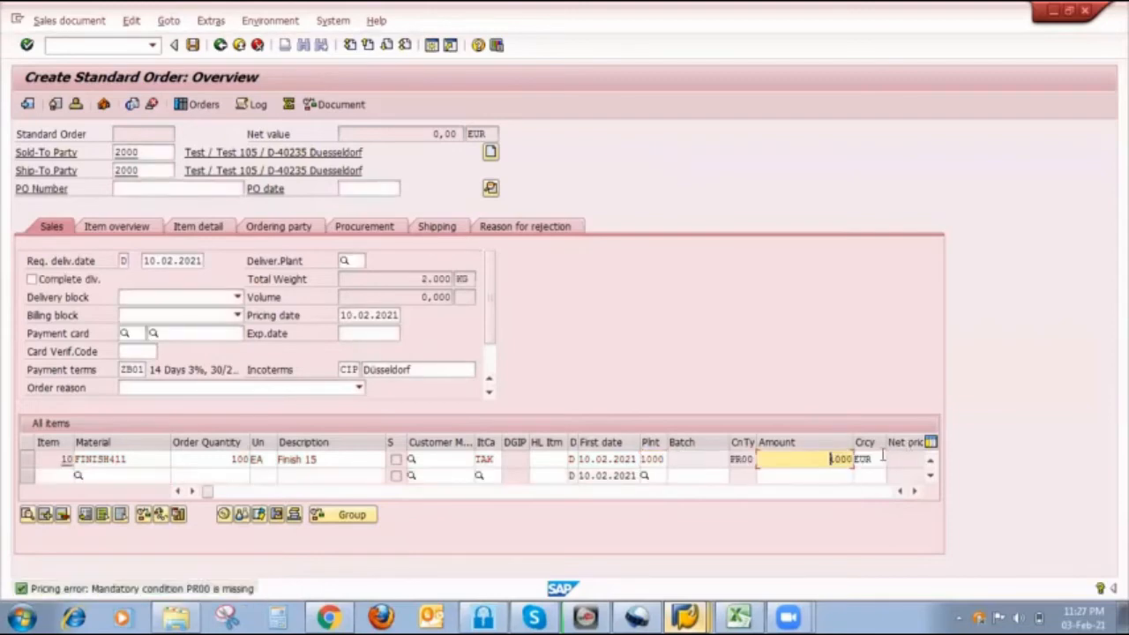
{"action": "type", "text": "inr"}
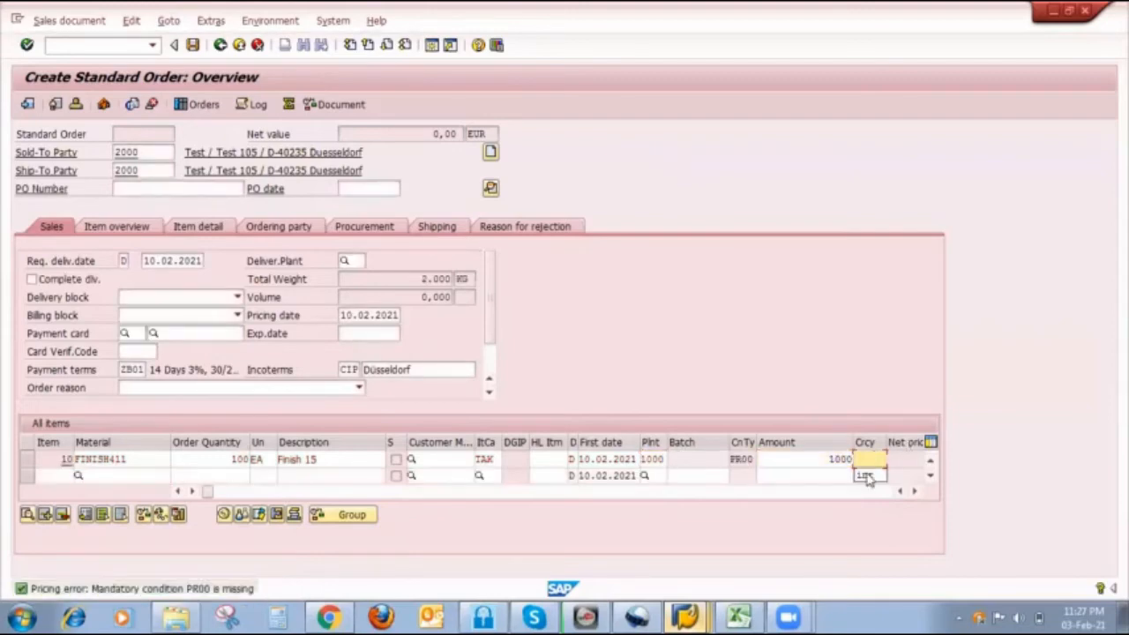
{"action": "left_click", "coordinate": [140, 188]}
{"action": "type", "text": "1"}
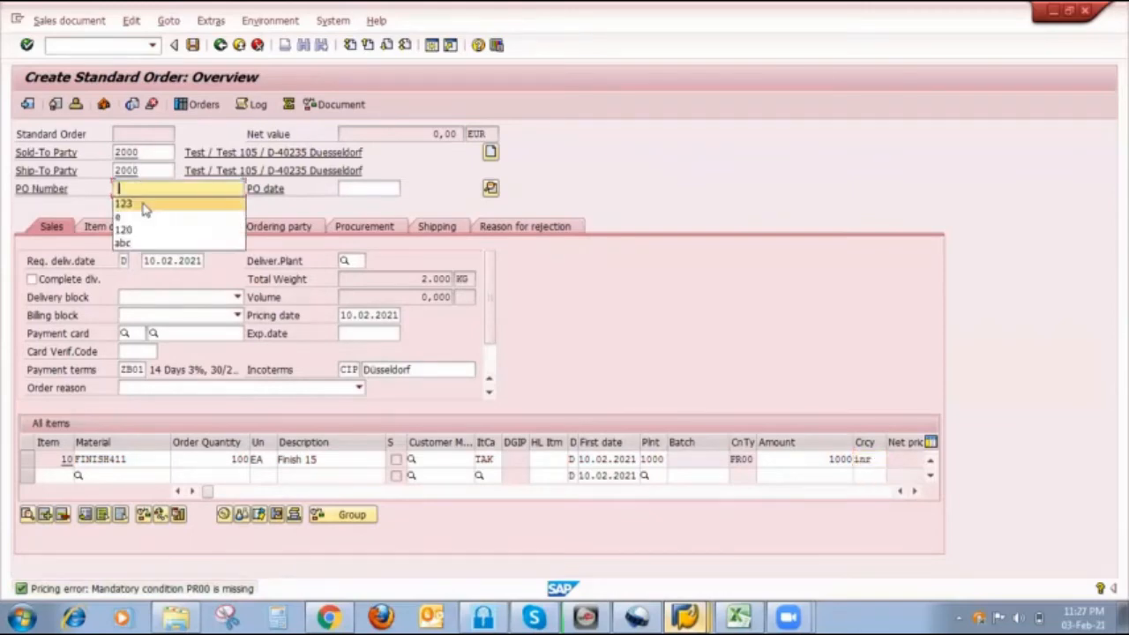
{"action": "left_click", "coordinate": [145, 205]}
Check the sales order's incompletion log and procurement overview, and save the order.
{"action": "left_click", "coordinate": [130, 21]}
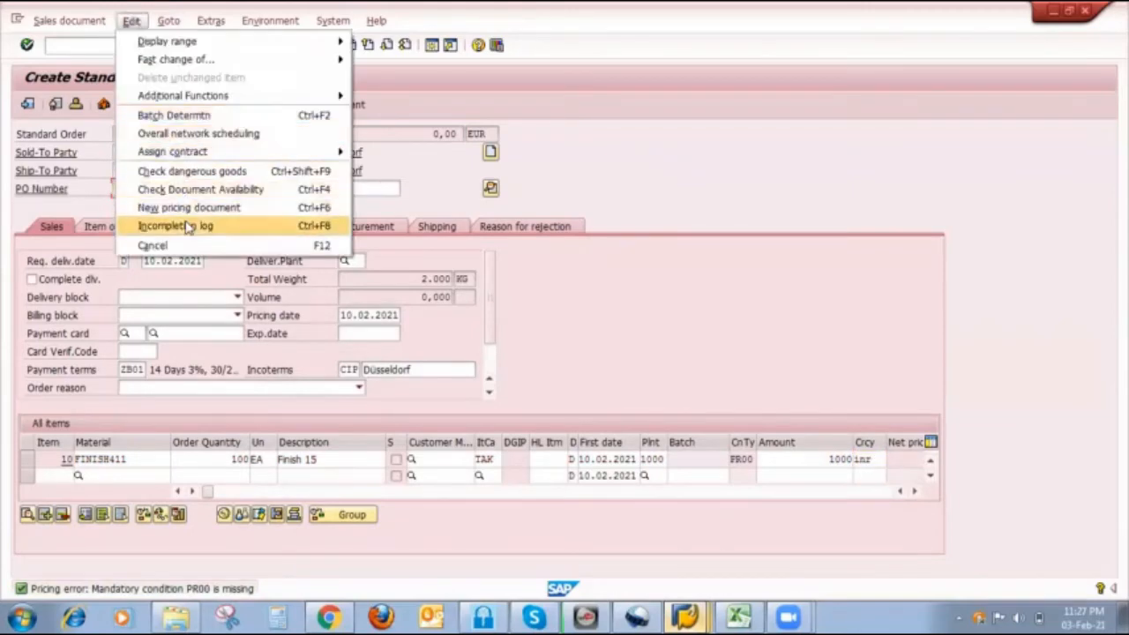
{"action": "left_click", "coordinate": [190, 222]}
{"action": "key", "text": "Return"}
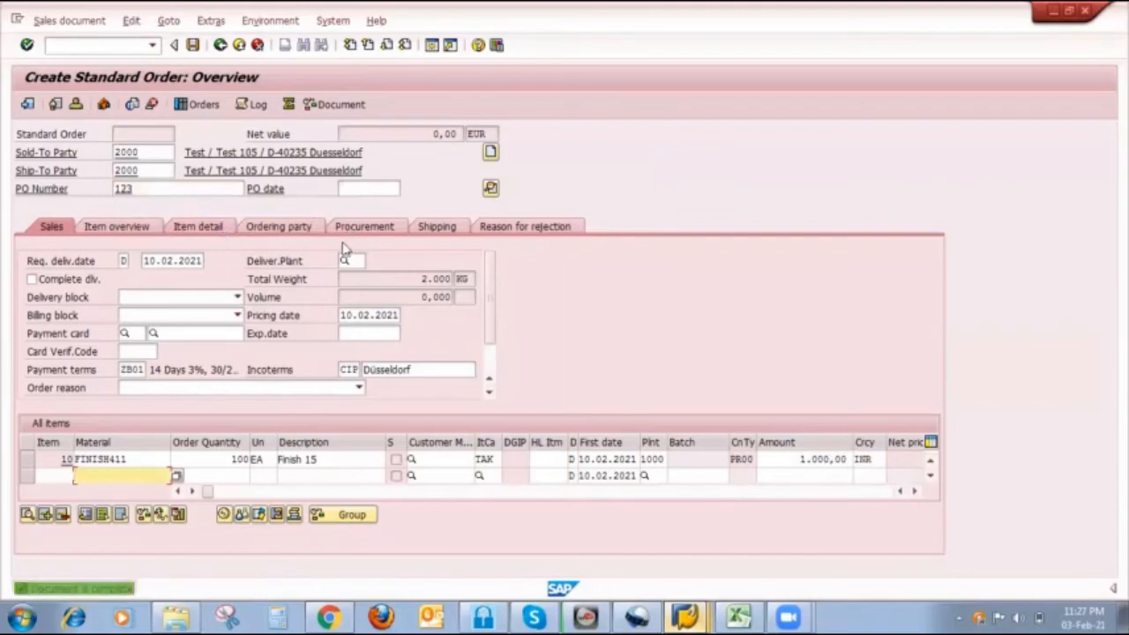
{"action": "left_click", "coordinate": [360, 227]}
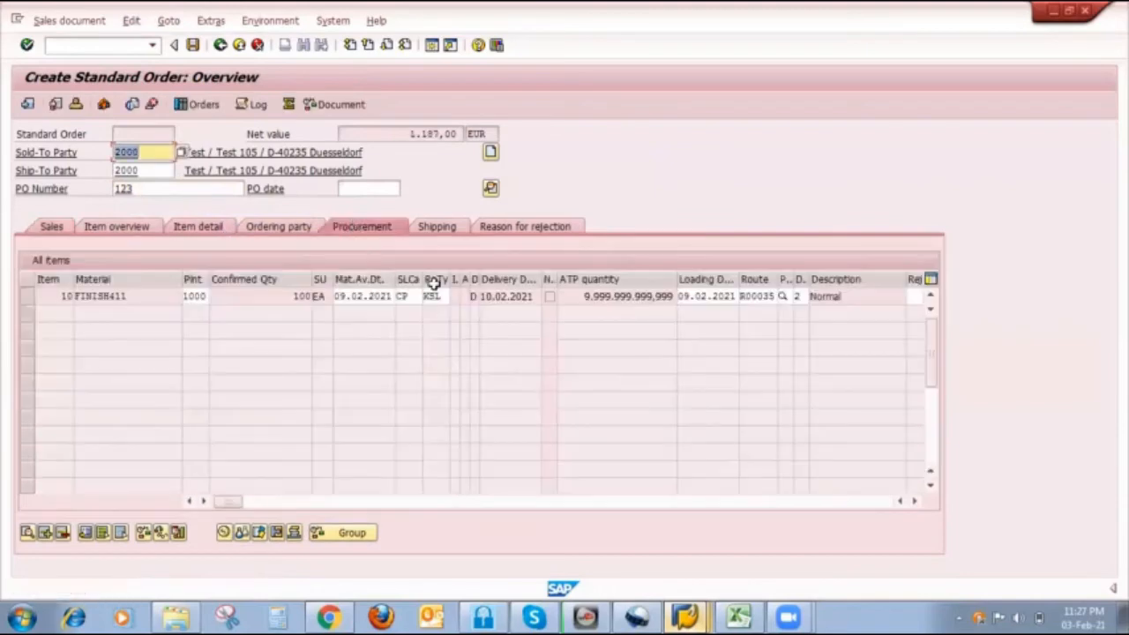
{"action": "left_click", "coordinate": [192, 44]}
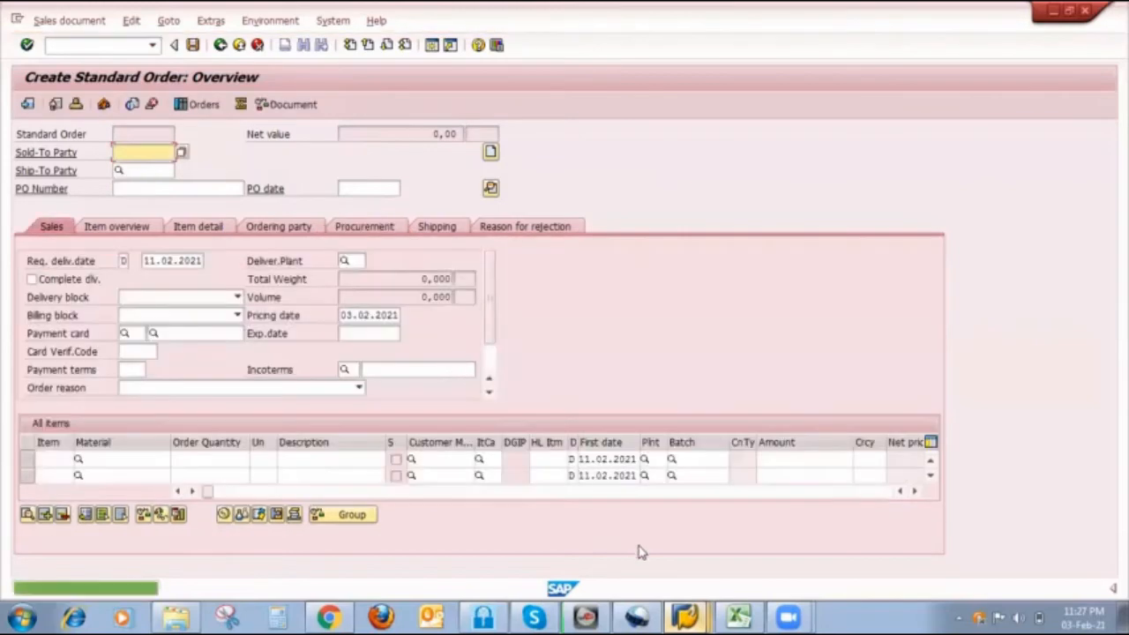
Switch to the FINISH411 stock/requirements list and refresh it to include the new sales order.
{"action": "left_click", "coordinate": [705, 615]}
{"action": "left_click", "coordinate": [579, 496]}
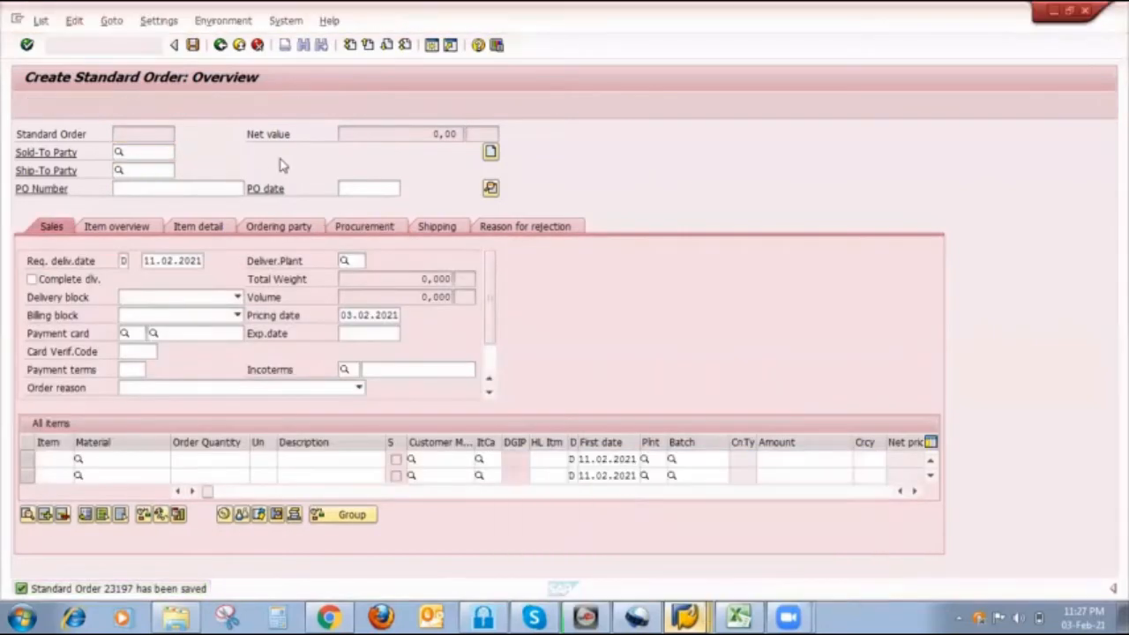
{"action": "left_click", "coordinate": [175, 104]}
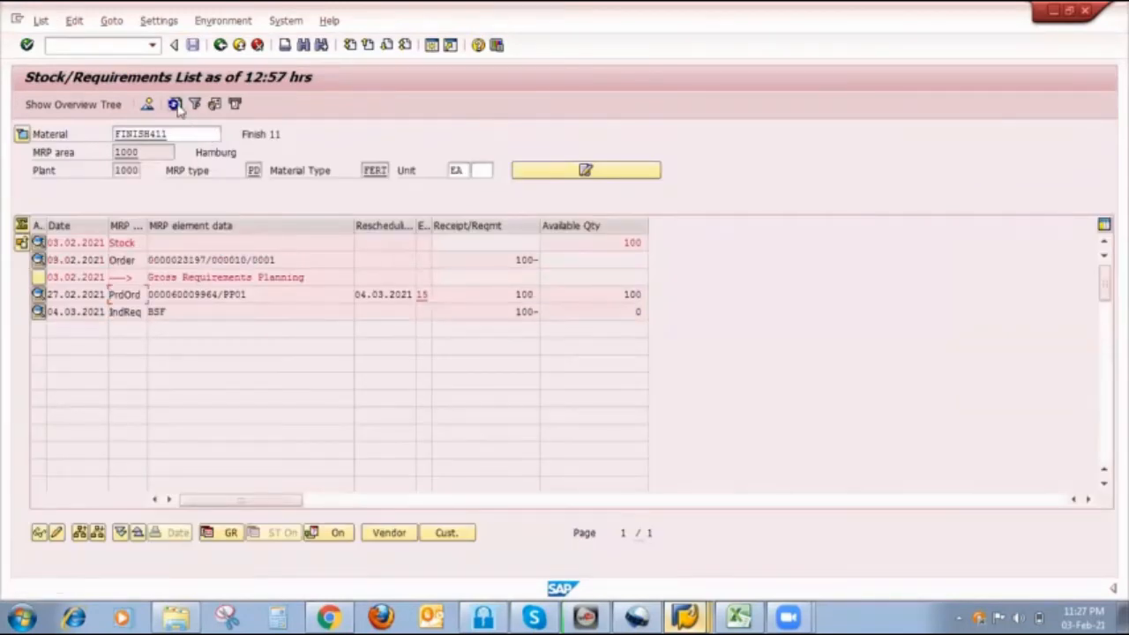
{"action": "left_click", "coordinate": [174, 104]}
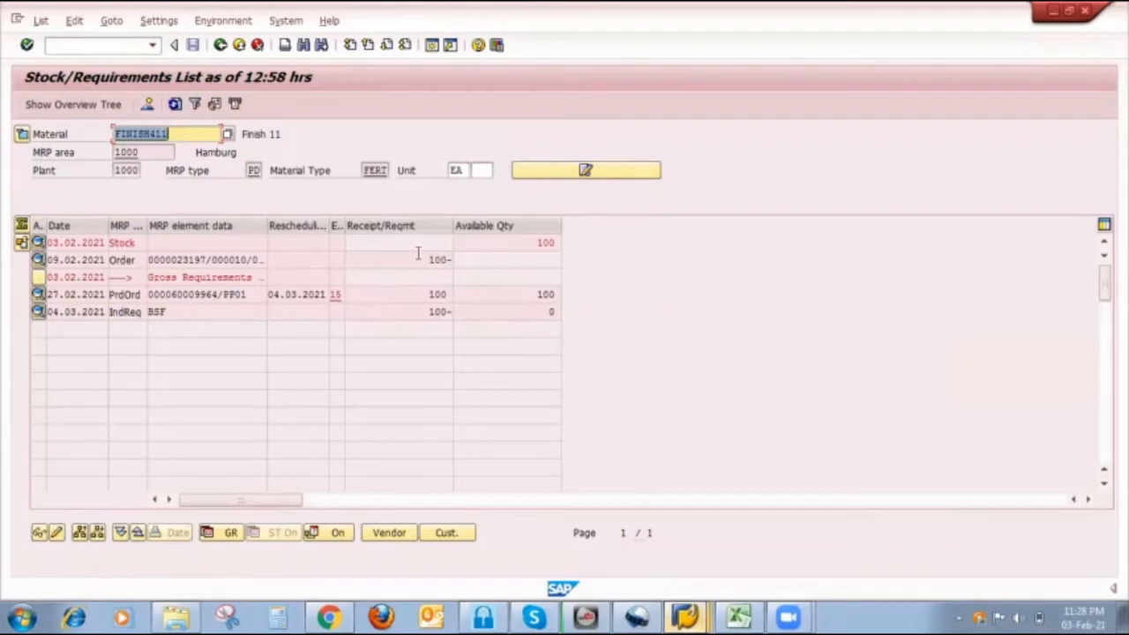
Switch to Excel to review the stock, PIR and sales order values in column N, and return to the SAP stock/requirements list.
{"action": "left_click", "coordinate": [739, 616]}
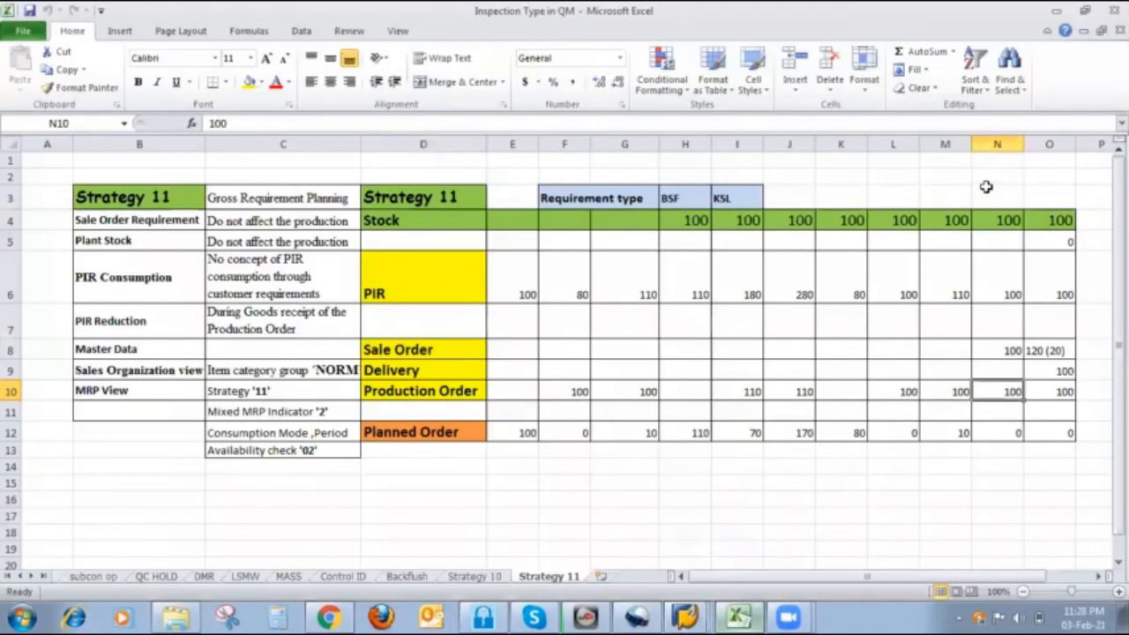
{"action": "left_click", "coordinate": [1010, 218]}
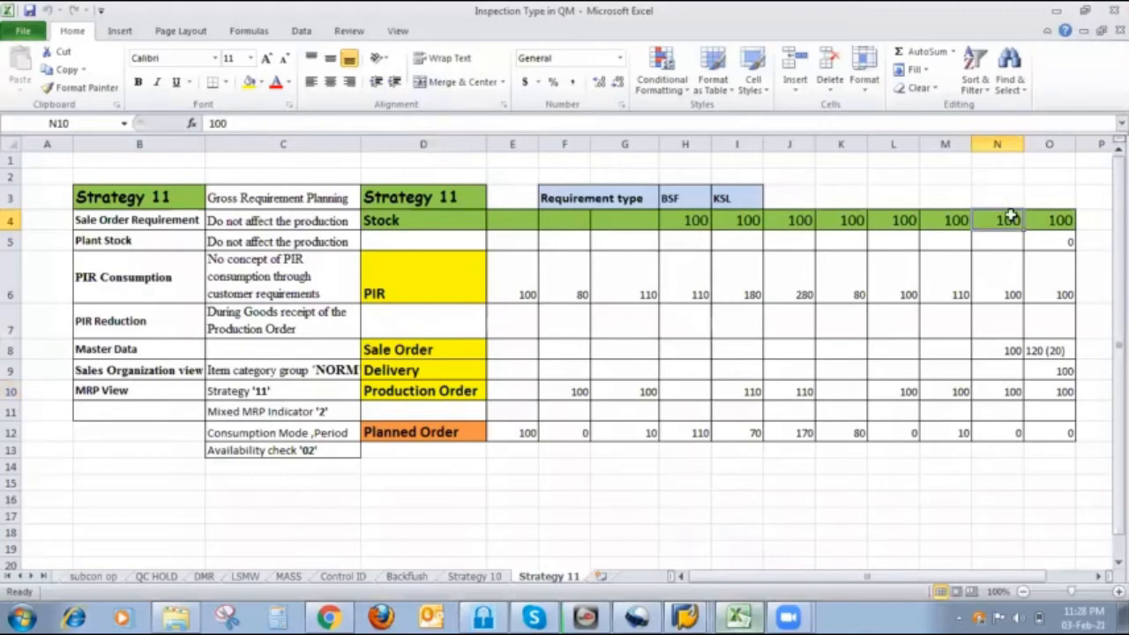
{"action": "left_click", "coordinate": [1001, 300]}
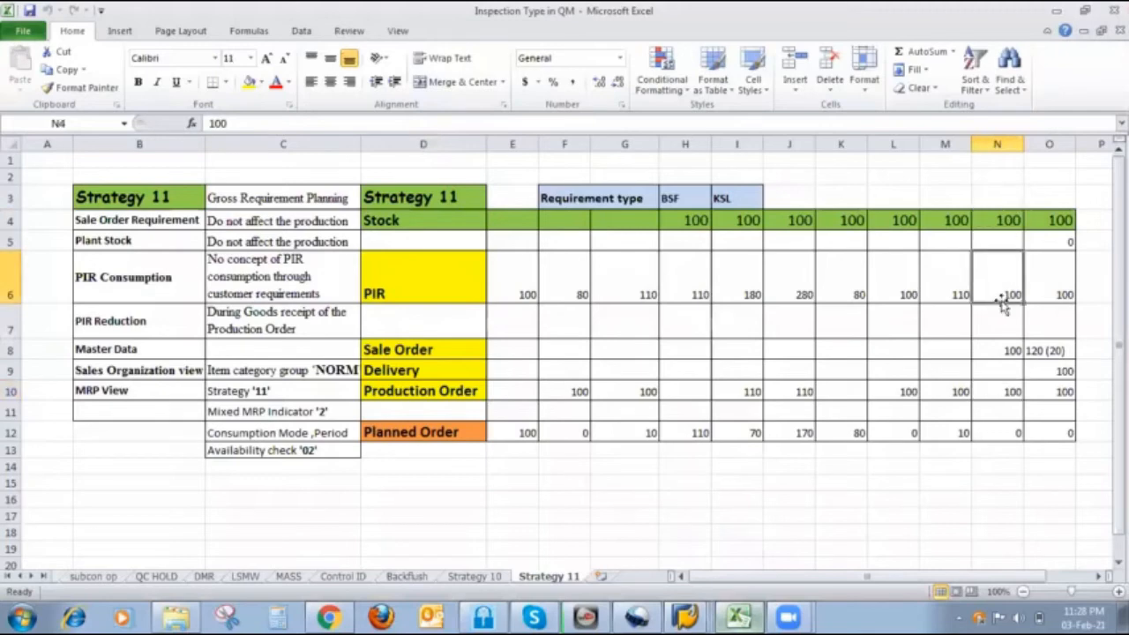
{"action": "left_click", "coordinate": [1006, 351]}
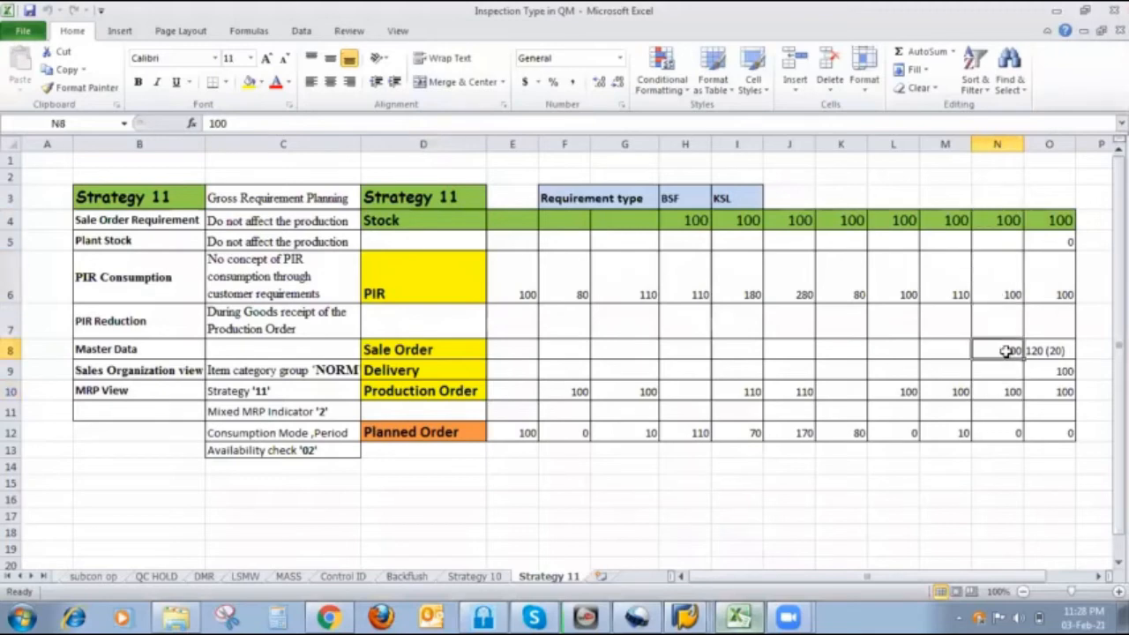
{"action": "left_click", "coordinate": [1007, 405]}
{"action": "right_click", "coordinate": [686, 617]}
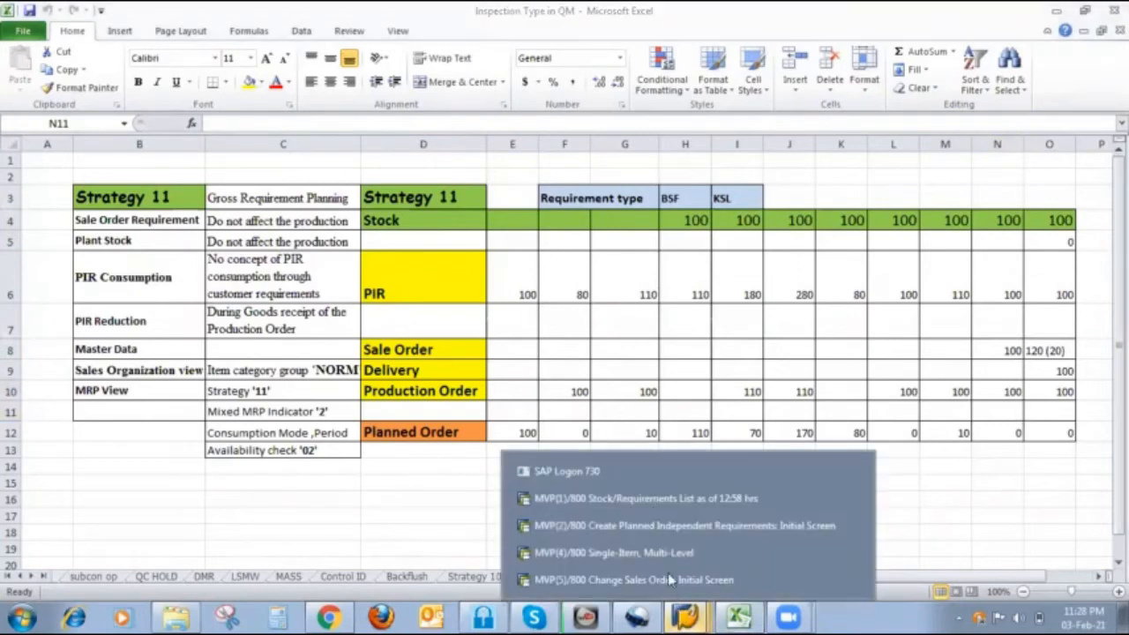
{"action": "left_click", "coordinate": [657, 499]}
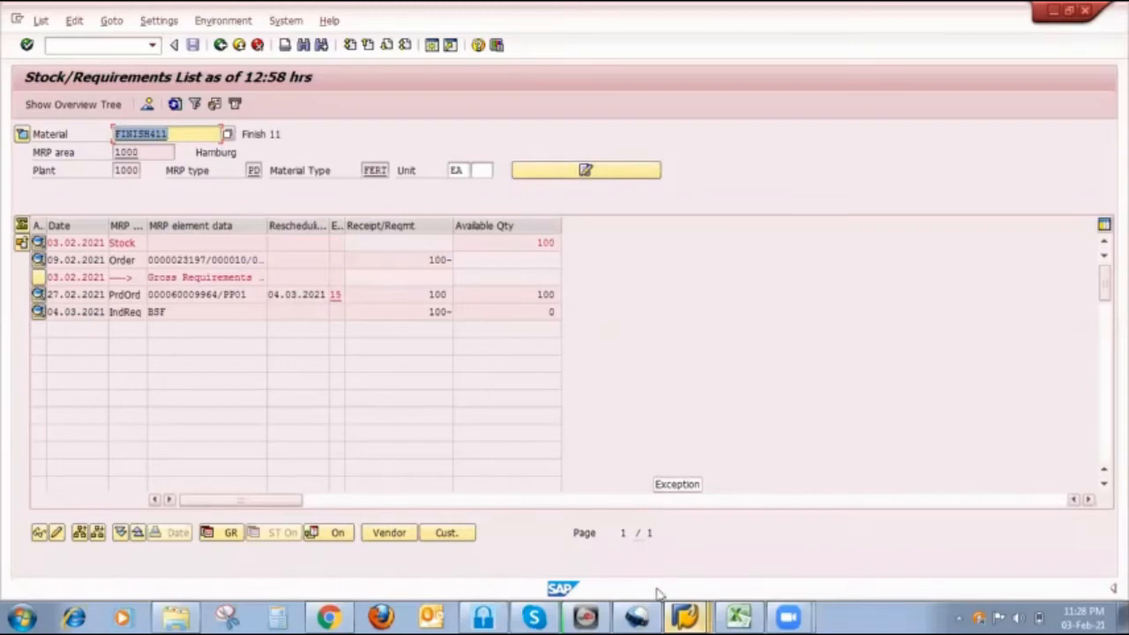
Return to the initial screen of the single-item, multi-level planning run for FINISH411.
{"action": "left_click", "coordinate": [686, 616]}
{"action": "left_click", "coordinate": [680, 552]}
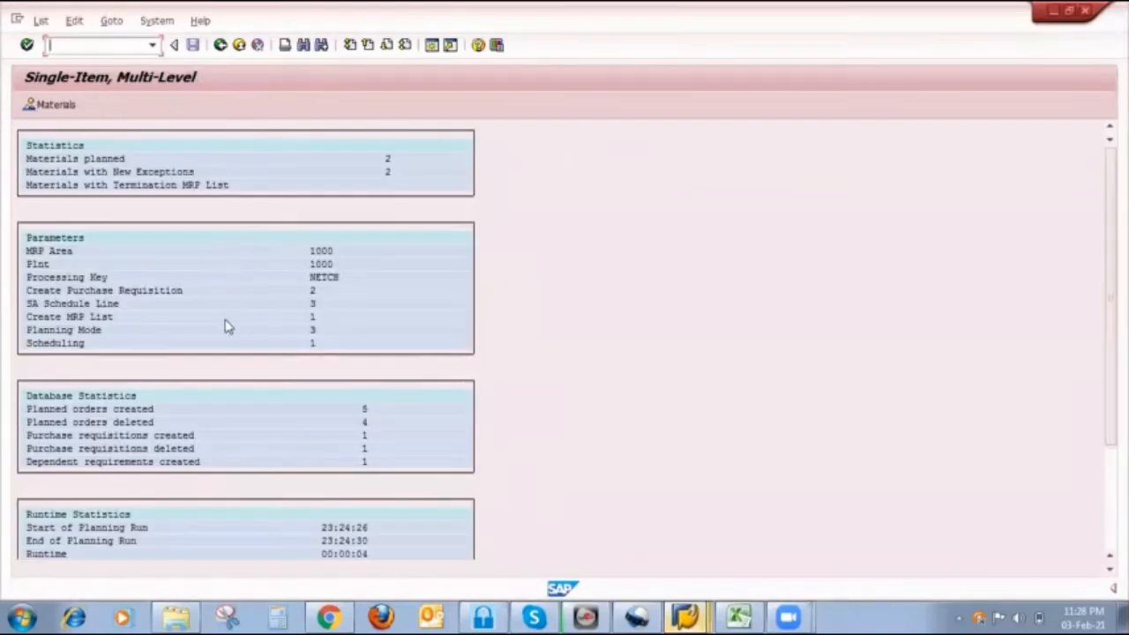
{"action": "left_click", "coordinate": [220, 44]}
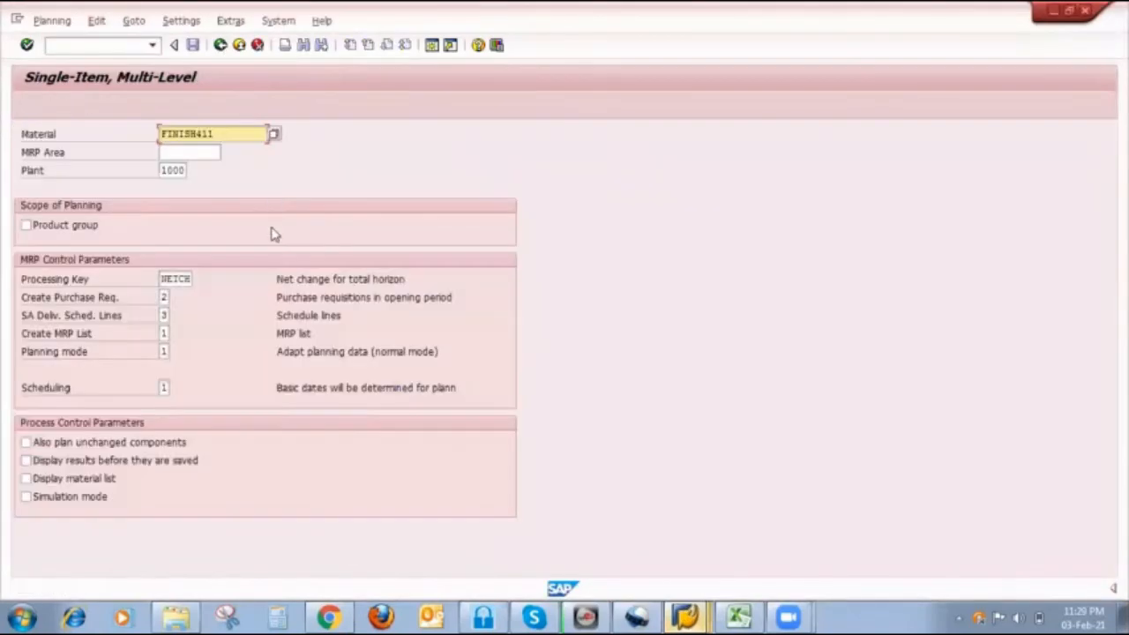
Run MRP for FINISH411 with planning mode 3, also planning unchanged components, displaying results before saving and displaying the material list.
{"action": "left_click", "coordinate": [166, 351]}
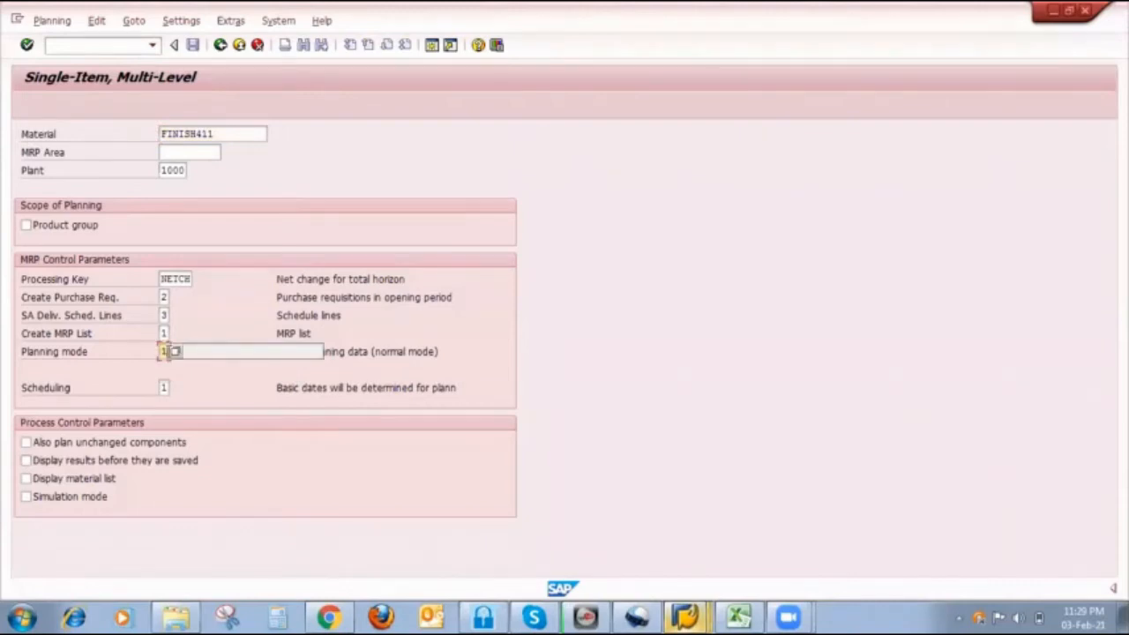
{"action": "left_click", "coordinate": [164, 351]}
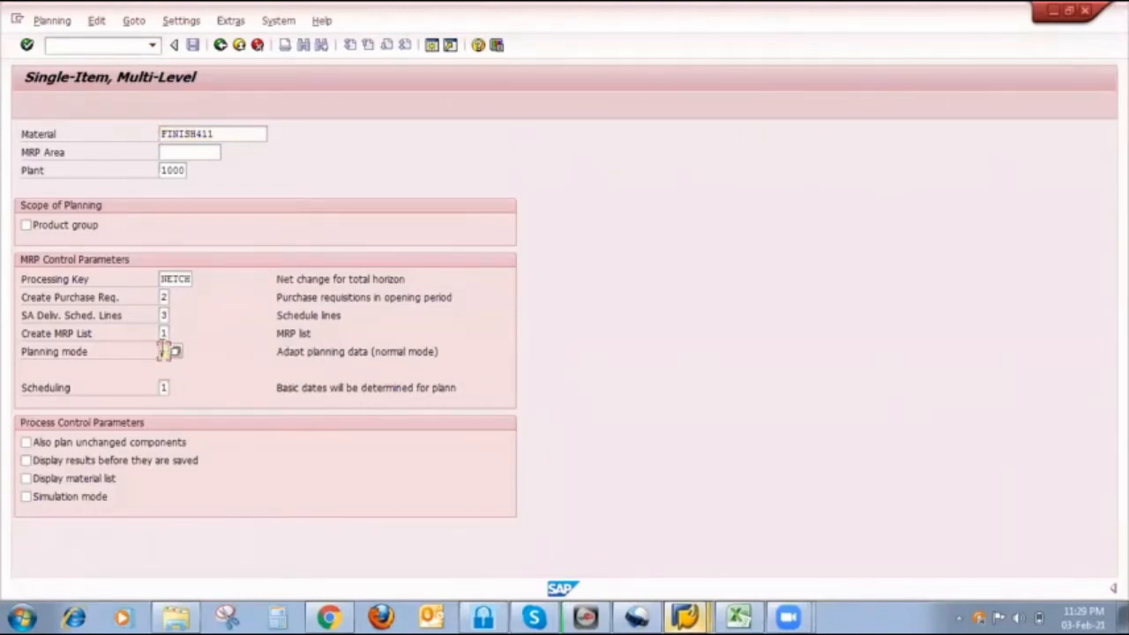
{"action": "left_click", "coordinate": [49, 443]}
{"action": "left_click", "coordinate": [50, 461]}
{"action": "left_click", "coordinate": [50, 478]}
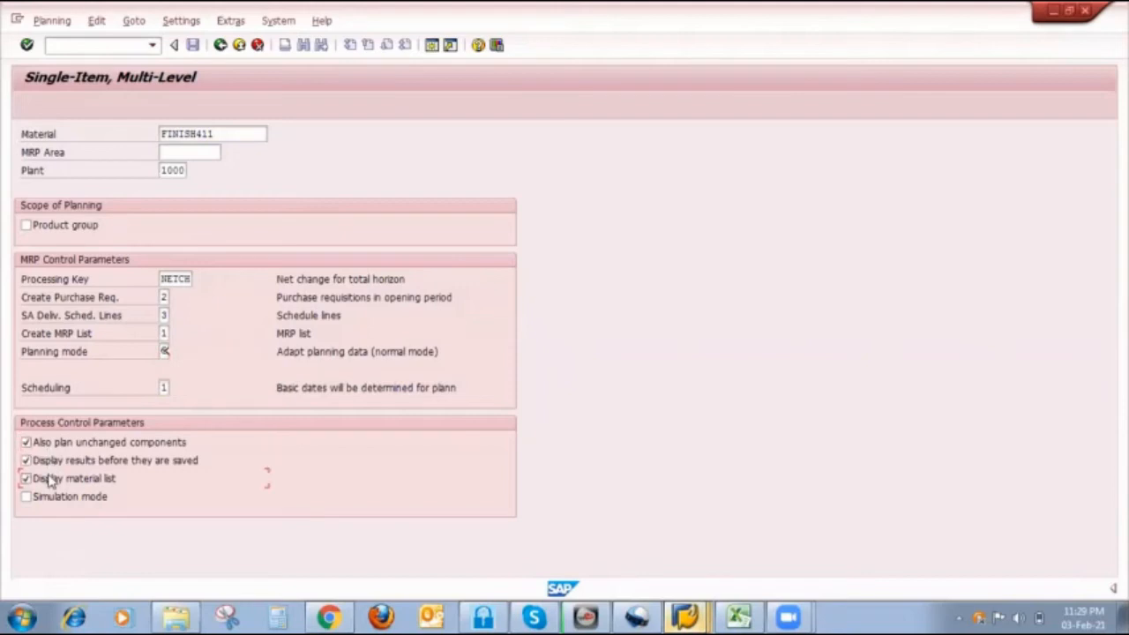
{"action": "key", "text": "Return"}
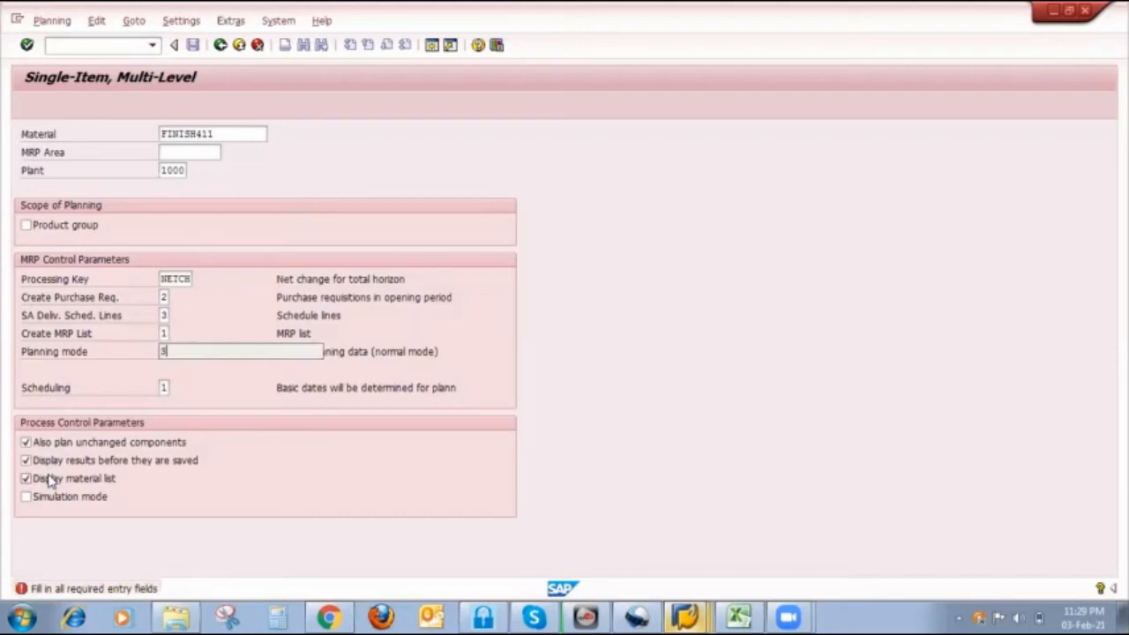
{"action": "type", "text": "3"}
{"action": "key", "text": "Return"}
{"action": "key", "text": "Return"}
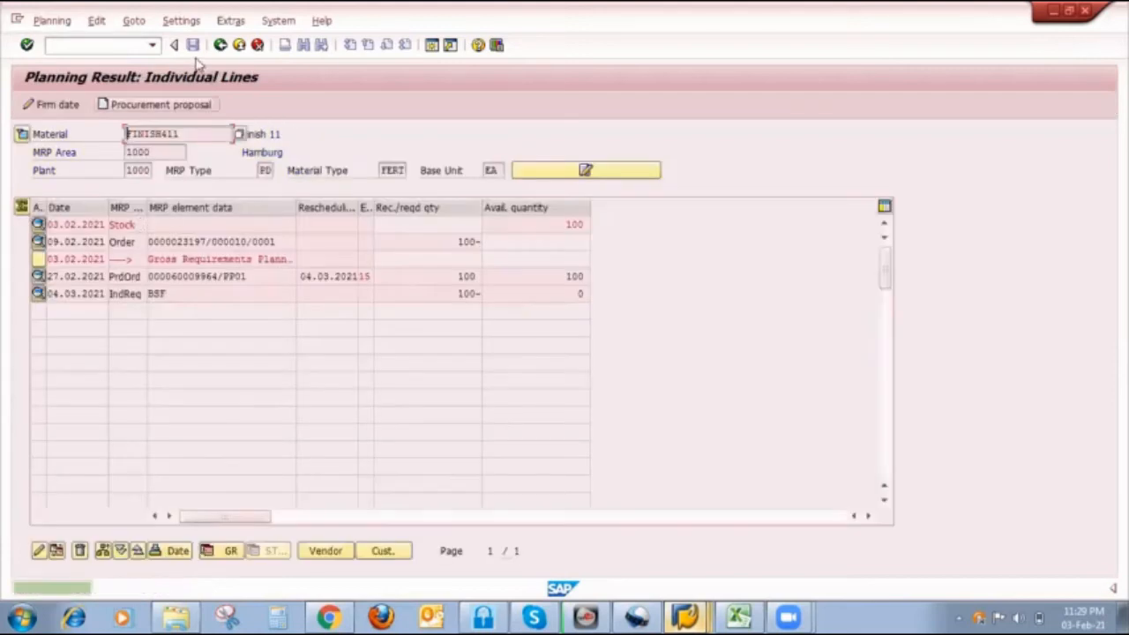
Save the FINISH411 planning result and continue the planning run without stopping.
{"action": "key", "text": "ctrl+s"}
{"action": "left_click", "coordinate": [290, 343]}
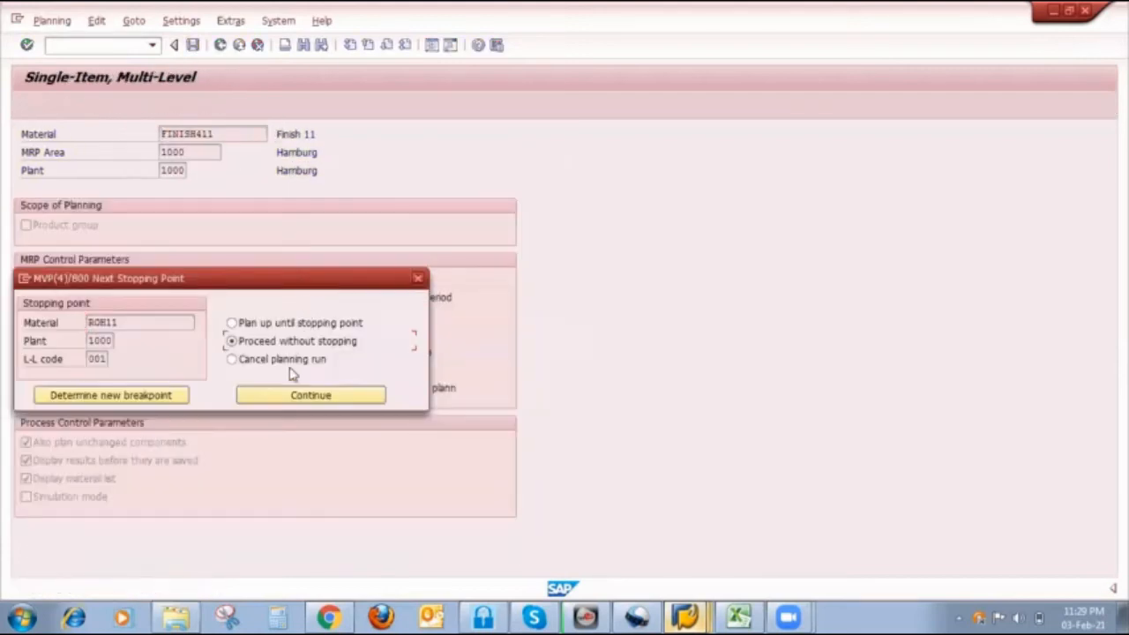
{"action": "left_click", "coordinate": [294, 394]}
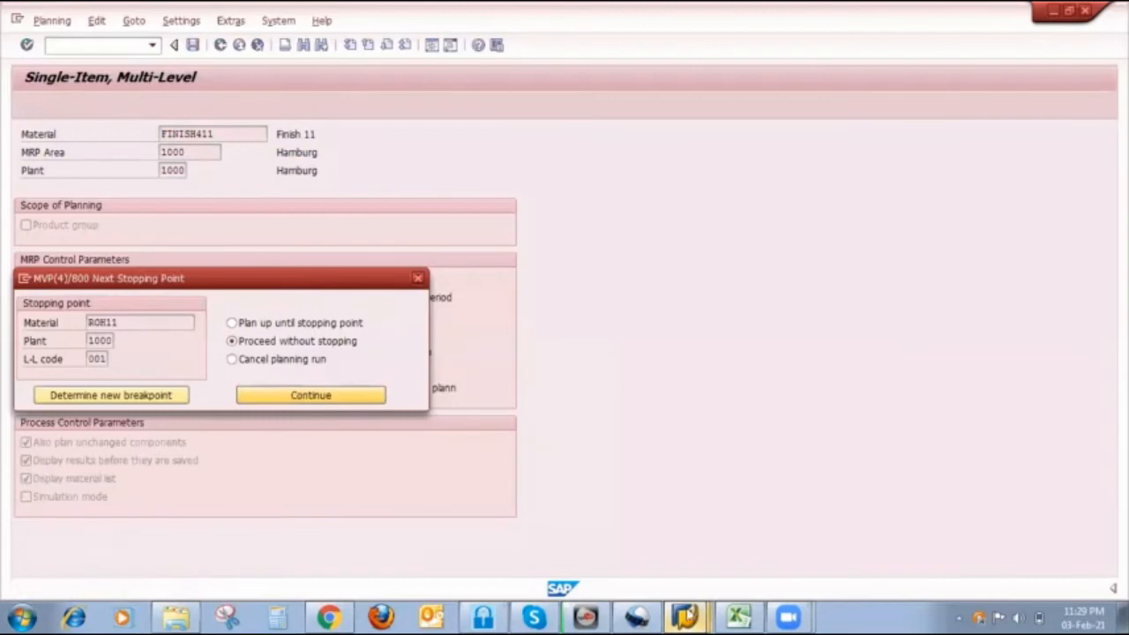
Refresh the FINISH411 stock/requirements list, and switch to Excel to compare it with the column N scenario.
{"action": "key", "text": "F3"}
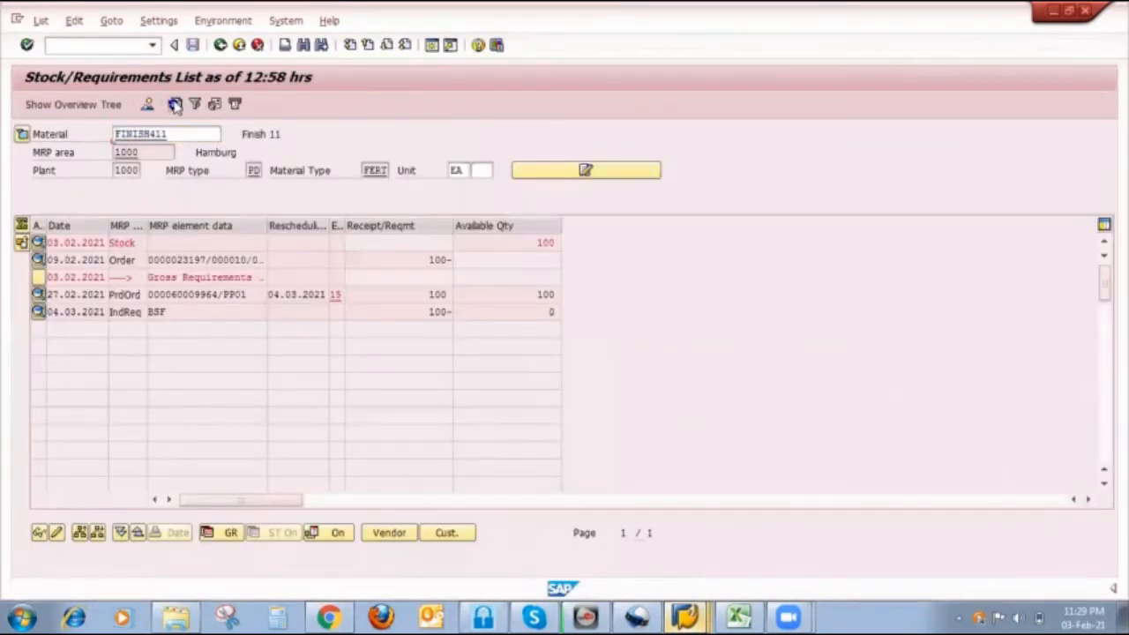
{"action": "left_click", "coordinate": [175, 104]}
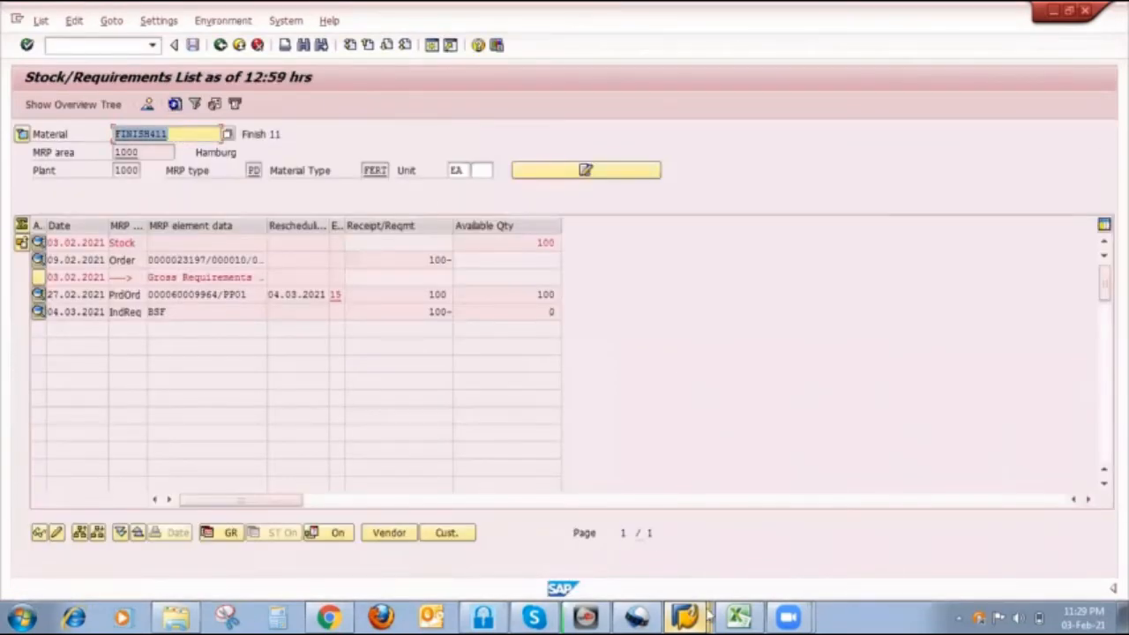
{"action": "left_click", "coordinate": [742, 614]}
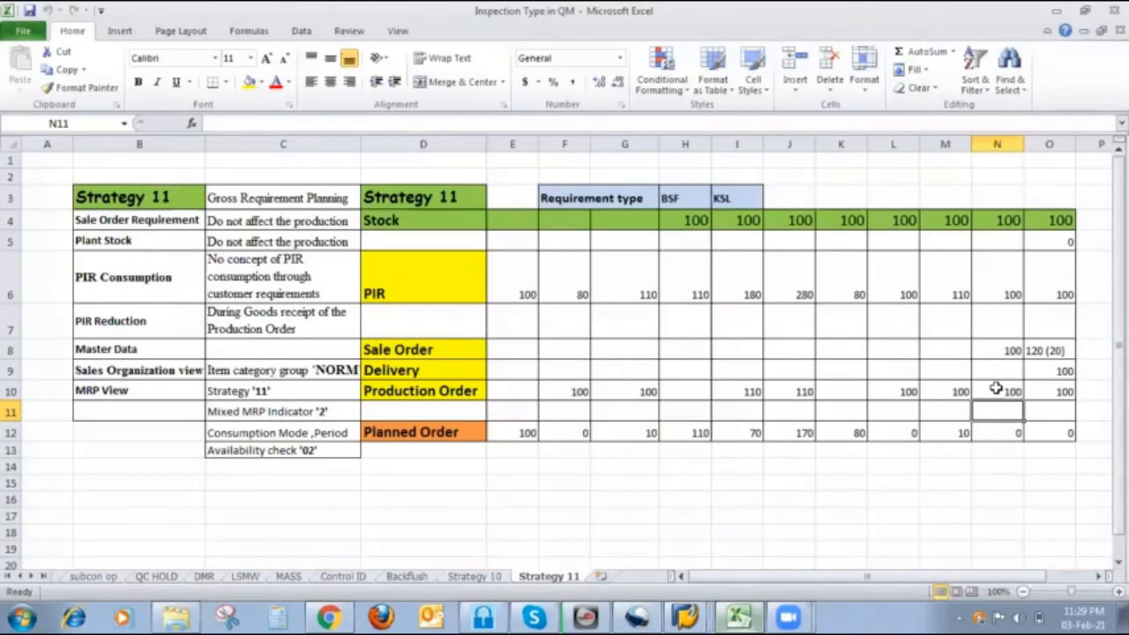
{"action": "left_click", "coordinate": [1018, 221]}
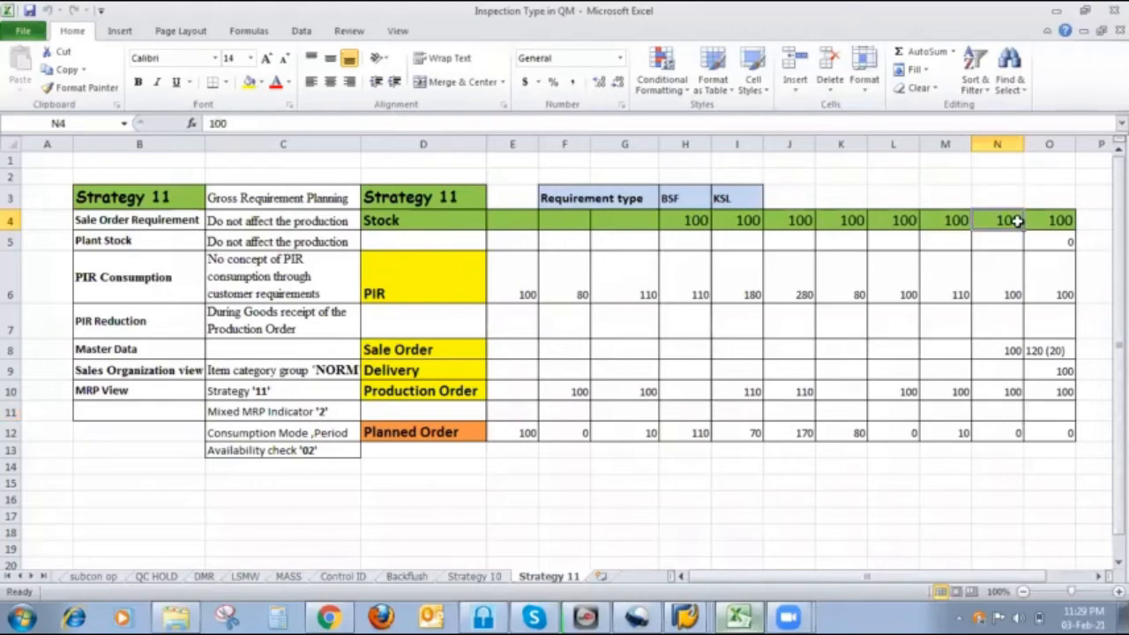
{"action": "left_click", "coordinate": [1016, 295]}
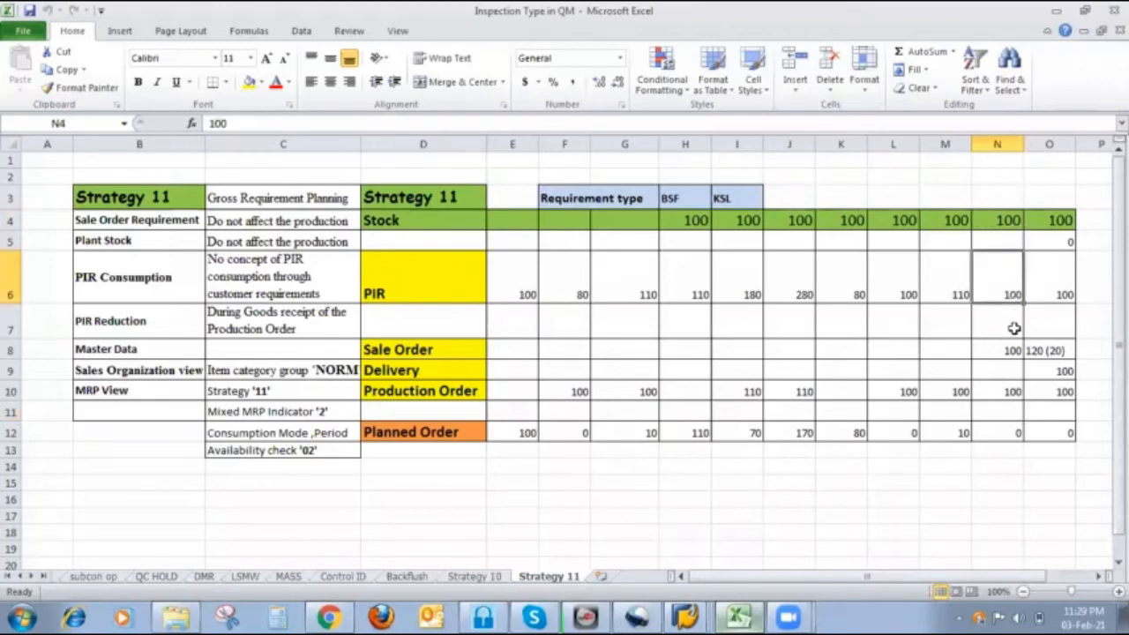
{"action": "left_click", "coordinate": [1007, 403]}
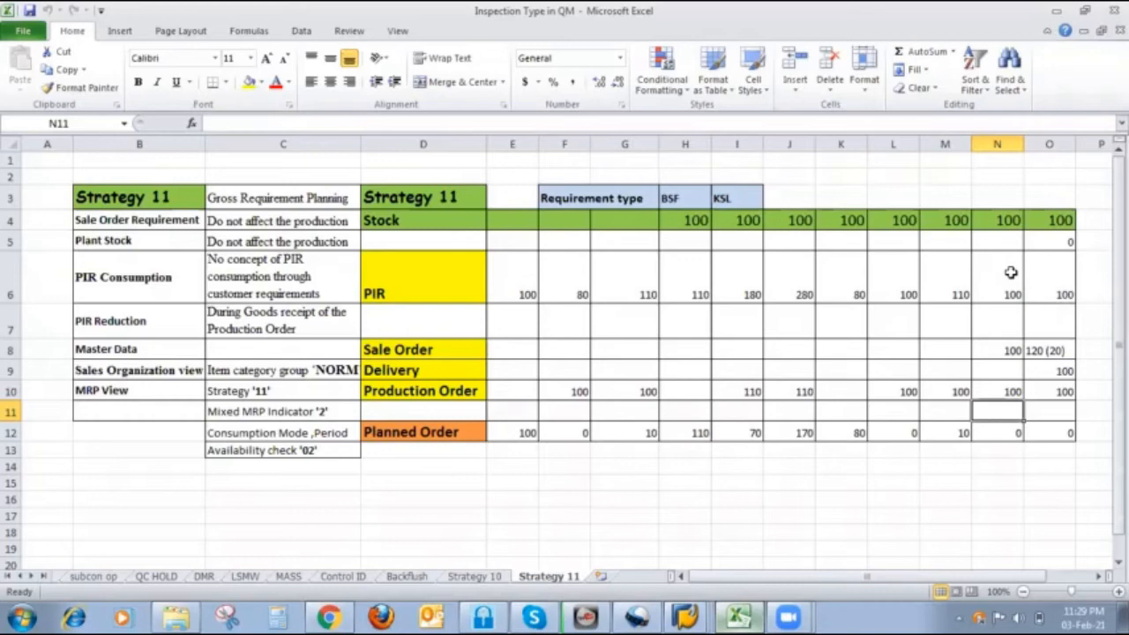
Review the stock, PIR, sales order and production order values of the scenario in column O.
{"action": "left_click", "coordinate": [1058, 220]}
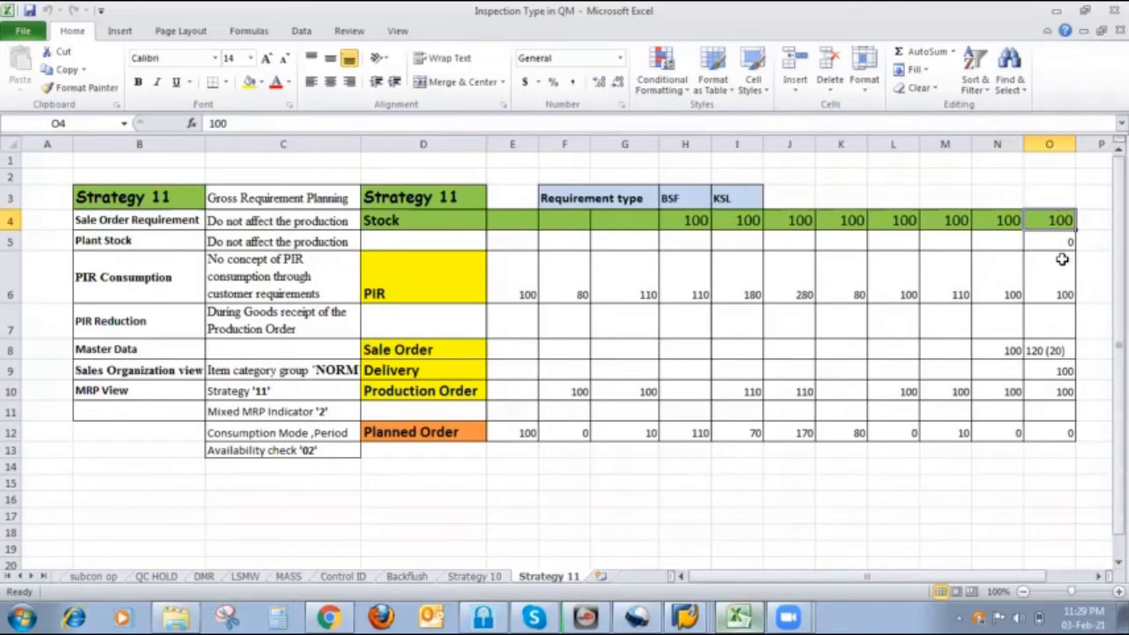
{"action": "left_click", "coordinate": [1063, 255]}
{"action": "left_click", "coordinate": [1034, 350]}
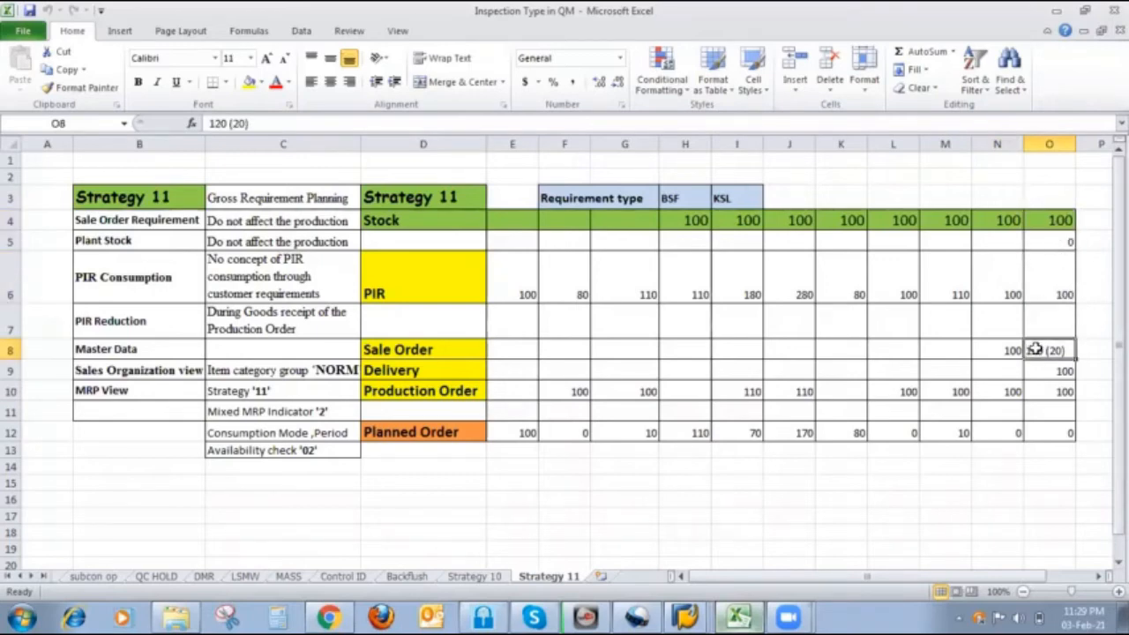
{"action": "left_click", "coordinate": [1050, 394]}
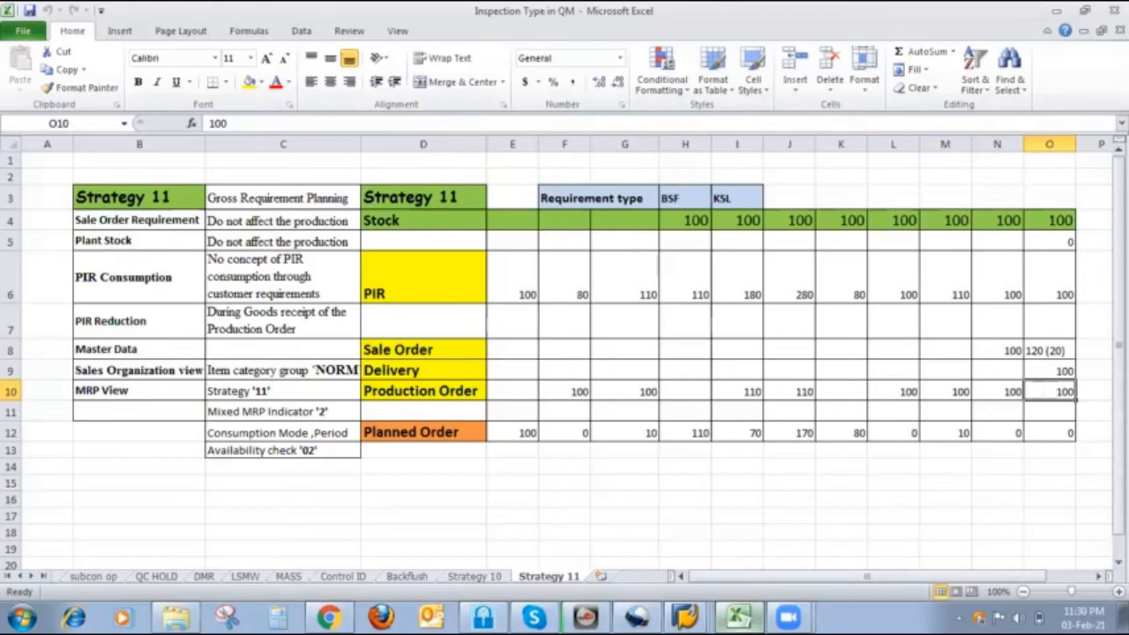
From the SAP stock/requirements list, open the FINISH411 sales order for change, set its order quantity to 120, and save it.
{"action": "left_click", "coordinate": [693, 615]}
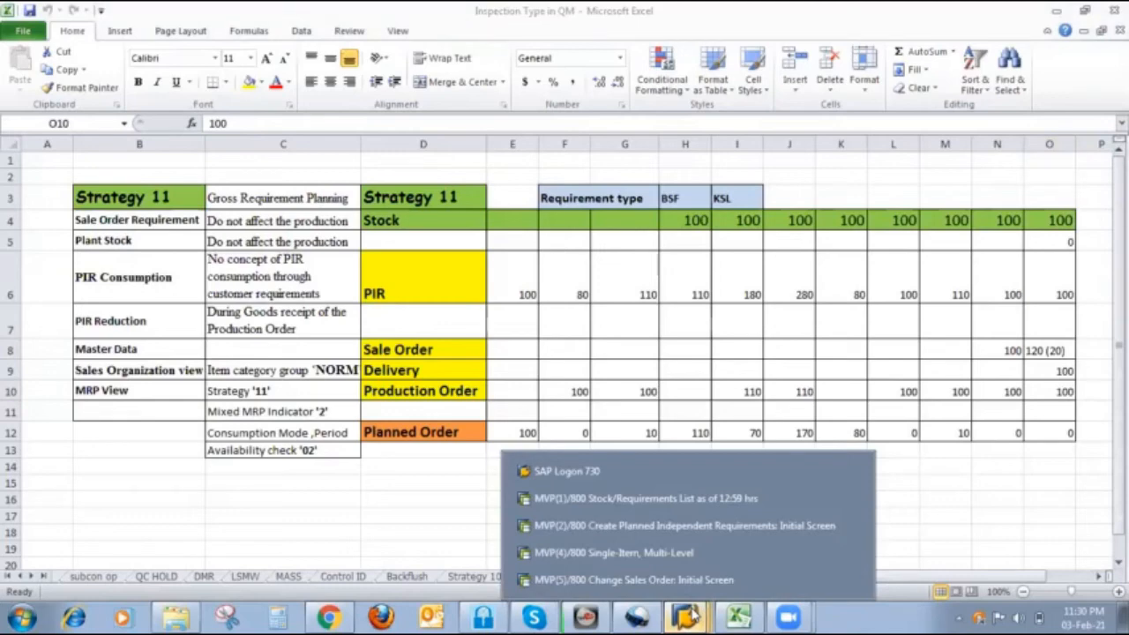
{"action": "left_click", "coordinate": [668, 504]}
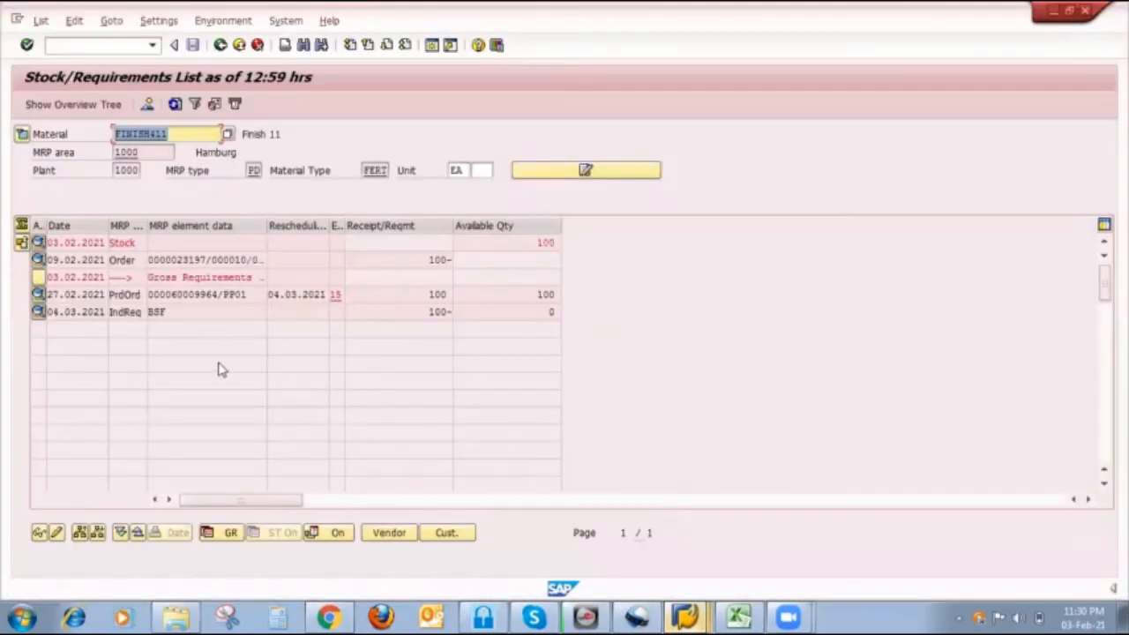
{"action": "left_click", "coordinate": [38, 260]}
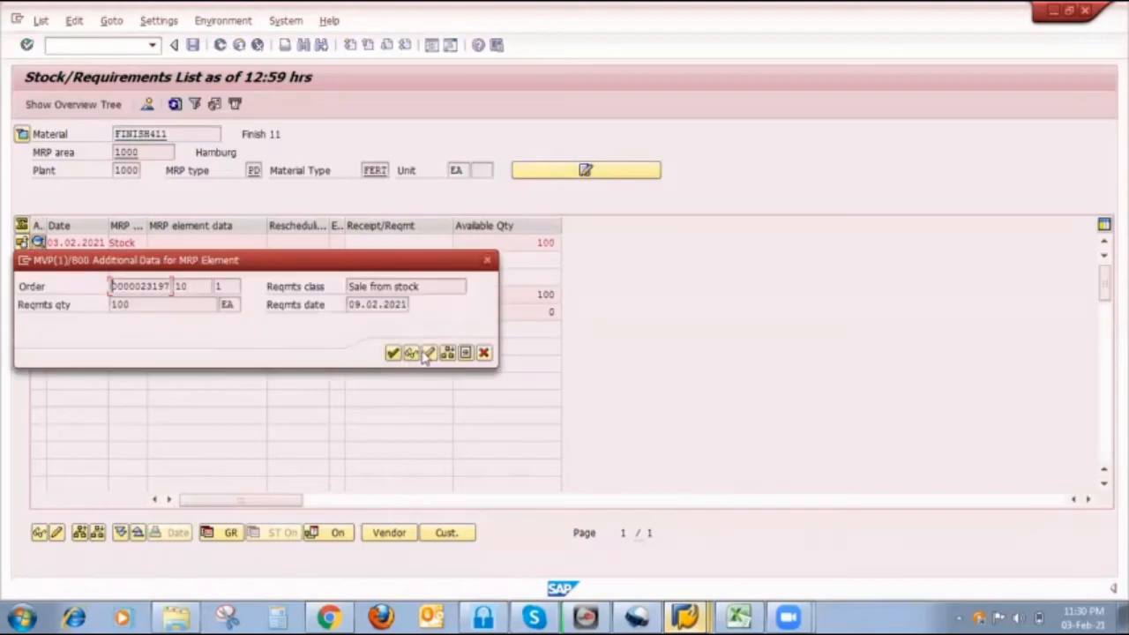
{"action": "left_click", "coordinate": [427, 353]}
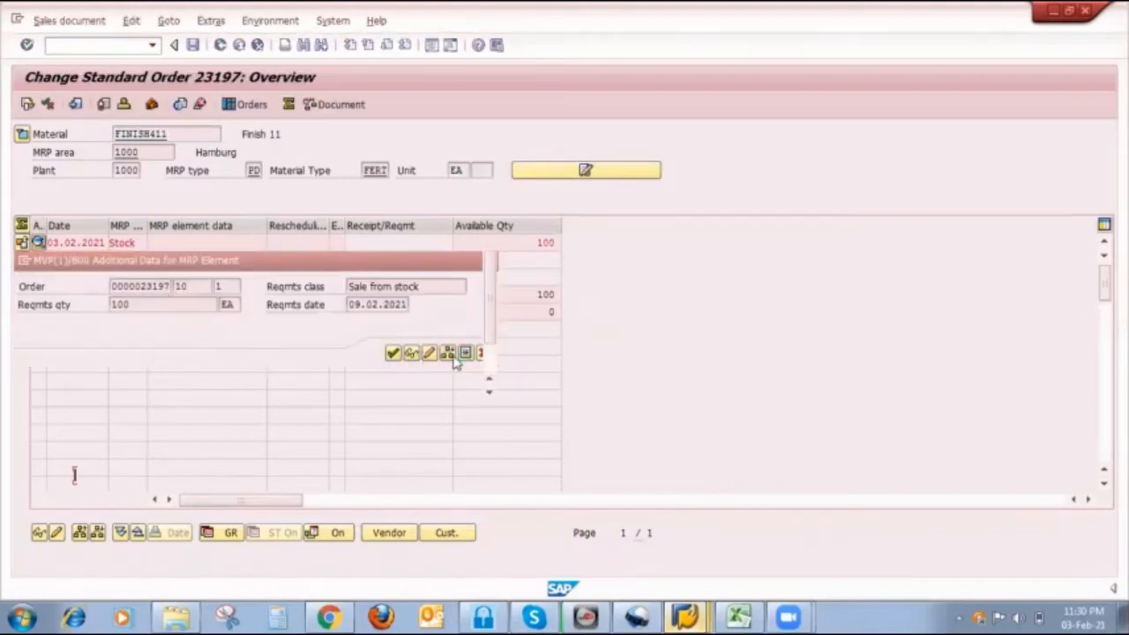
{"action": "left_click", "coordinate": [216, 461]}
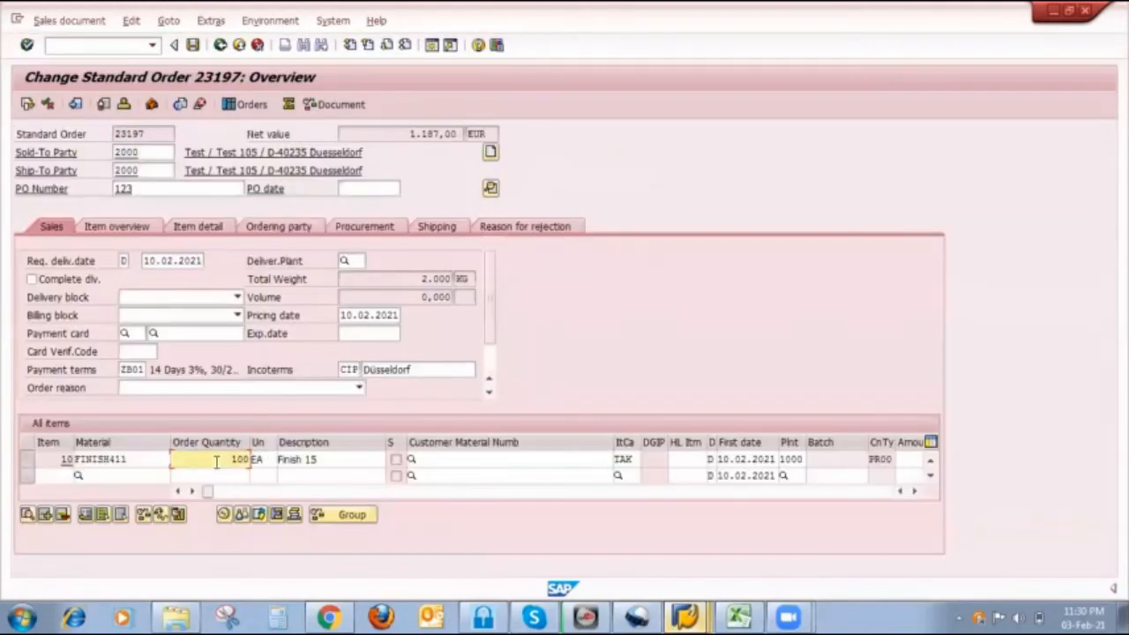
{"action": "key", "text": "Delete"}
{"action": "key", "text": "Delete"}
{"action": "key", "text": "Delete"}
{"action": "type", "text": "120"}
{"action": "left_click", "coordinate": [193, 44]}
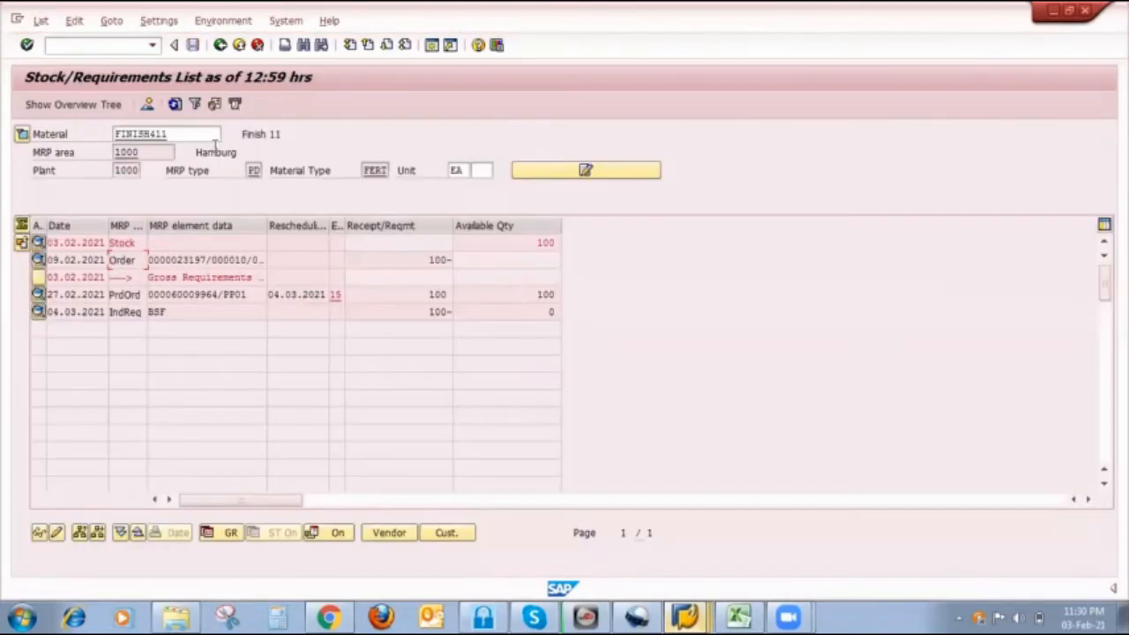
Refresh the stock/requirements list and check it against the column O scenario in Excel.
{"action": "left_click", "coordinate": [175, 104]}
{"action": "left_click", "coordinate": [176, 105]}
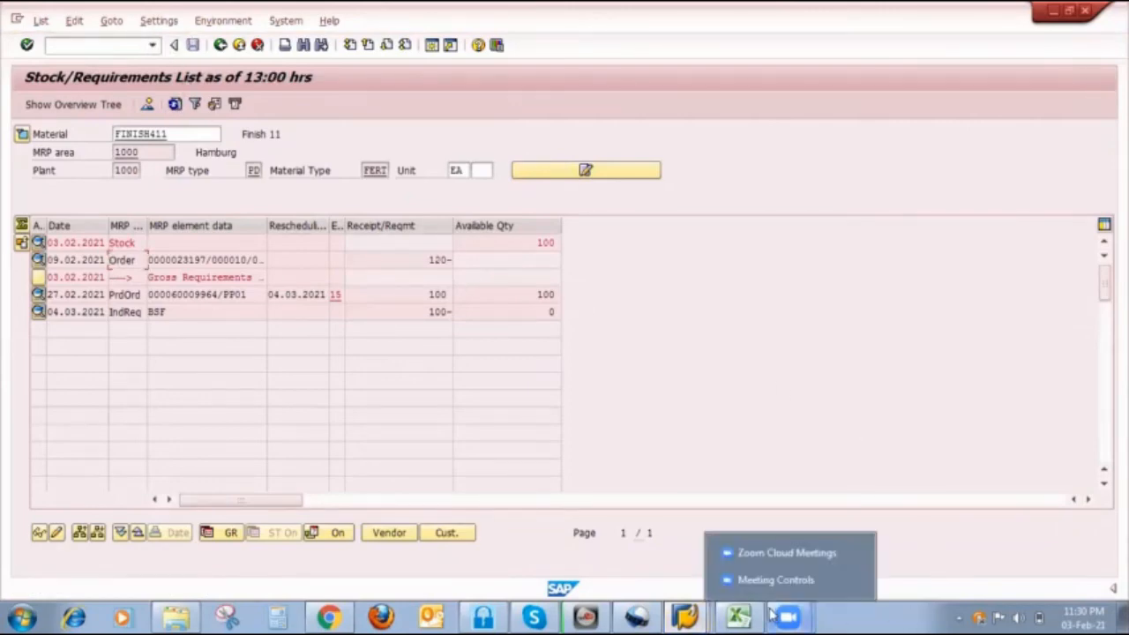
{"action": "left_click", "coordinate": [739, 615]}
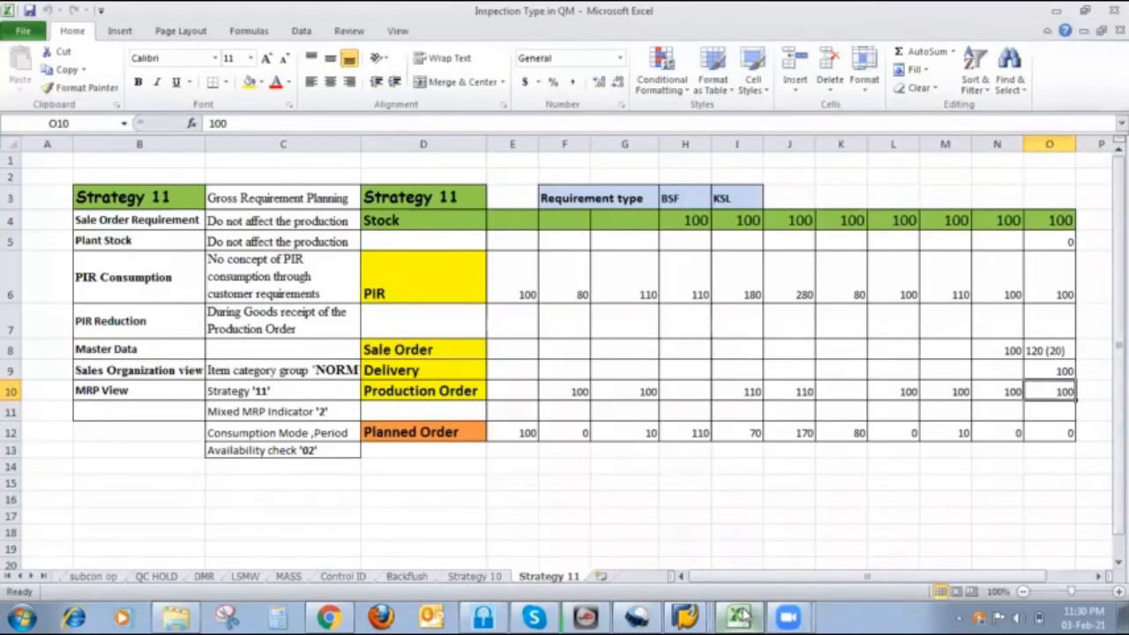
{"action": "left_click", "coordinate": [739, 615]}
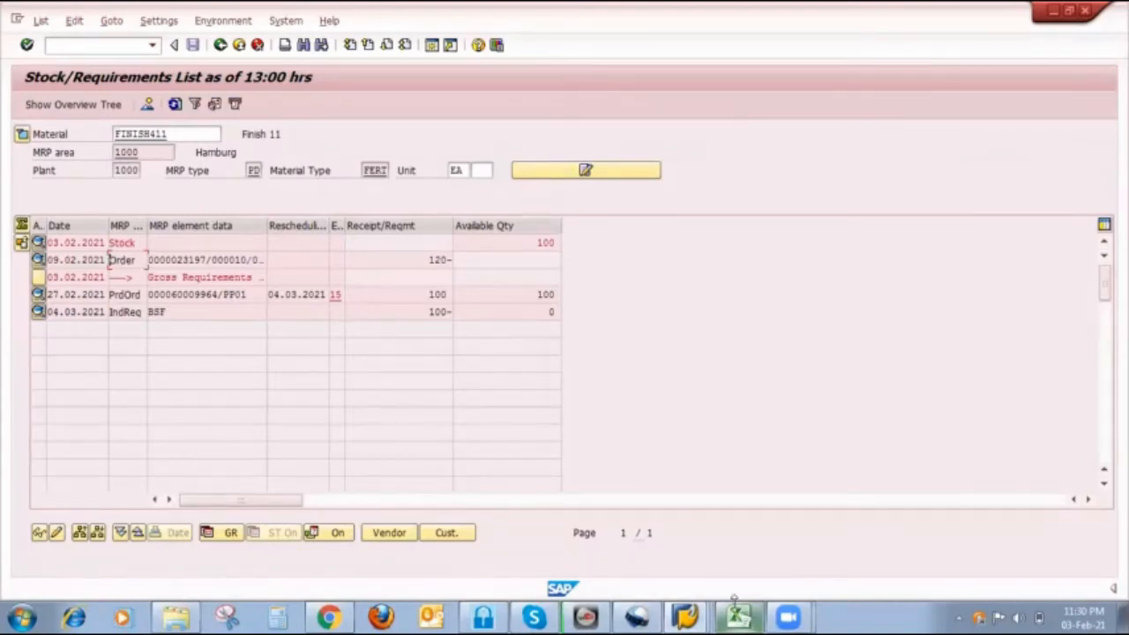
Switch to the Change Sales Order session and start transaction VL01N to create an outbound delivery.
{"action": "left_click", "coordinate": [686, 616]}
{"action": "left_click", "coordinate": [688, 579]}
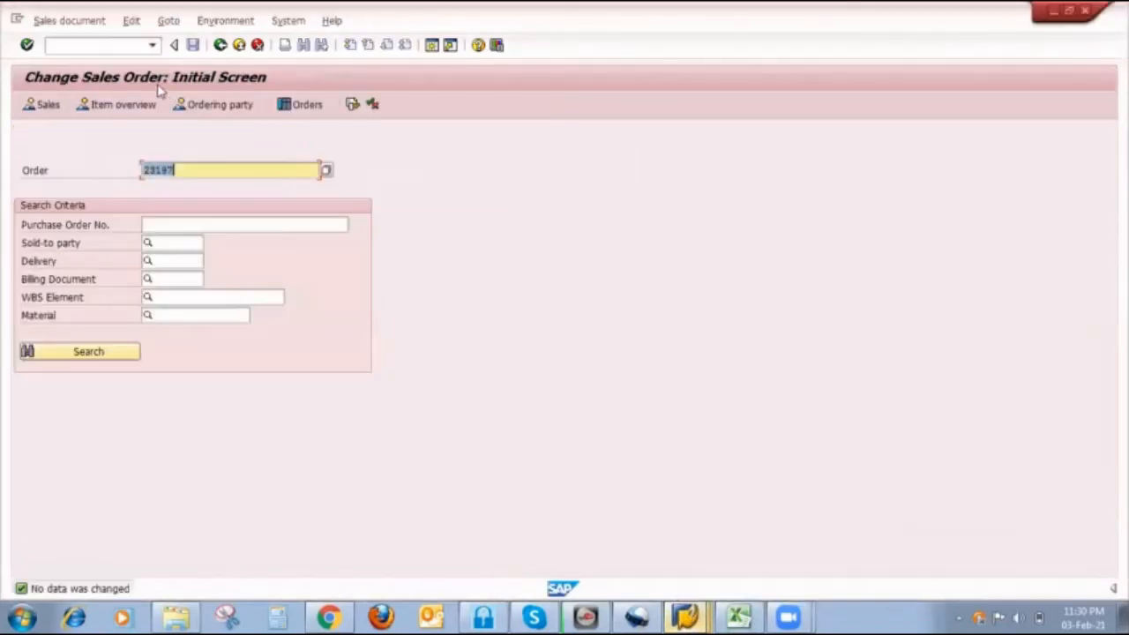
{"action": "left_click", "coordinate": [112, 45]}
{"action": "type", "text": "/n"}
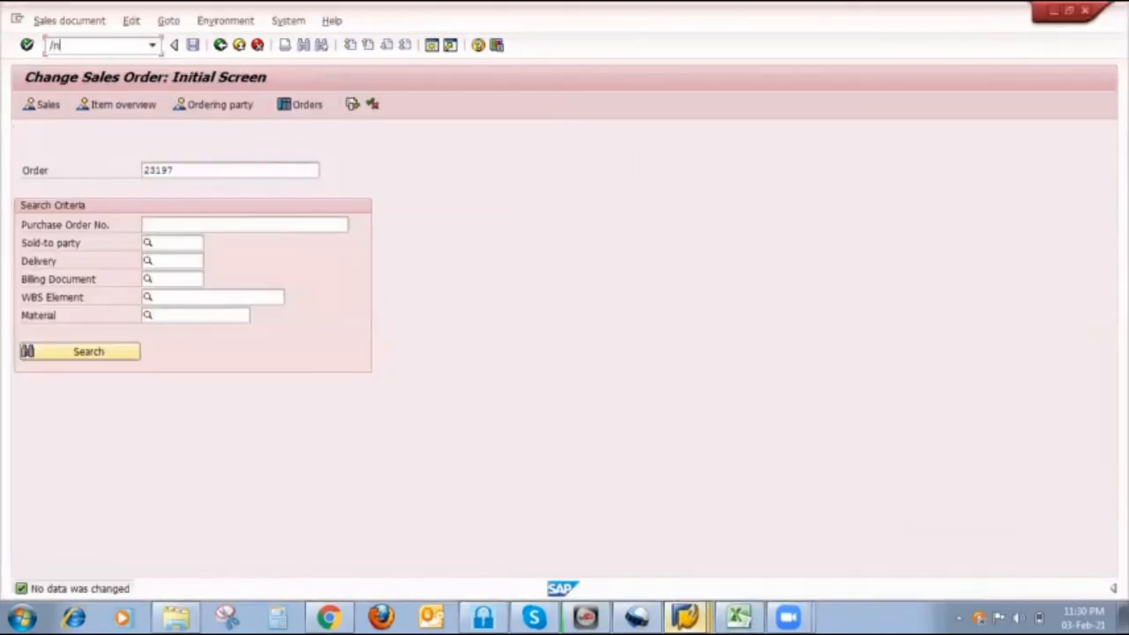
{"action": "type", "text": "vl01n"}
{"action": "key", "text": "Return"}
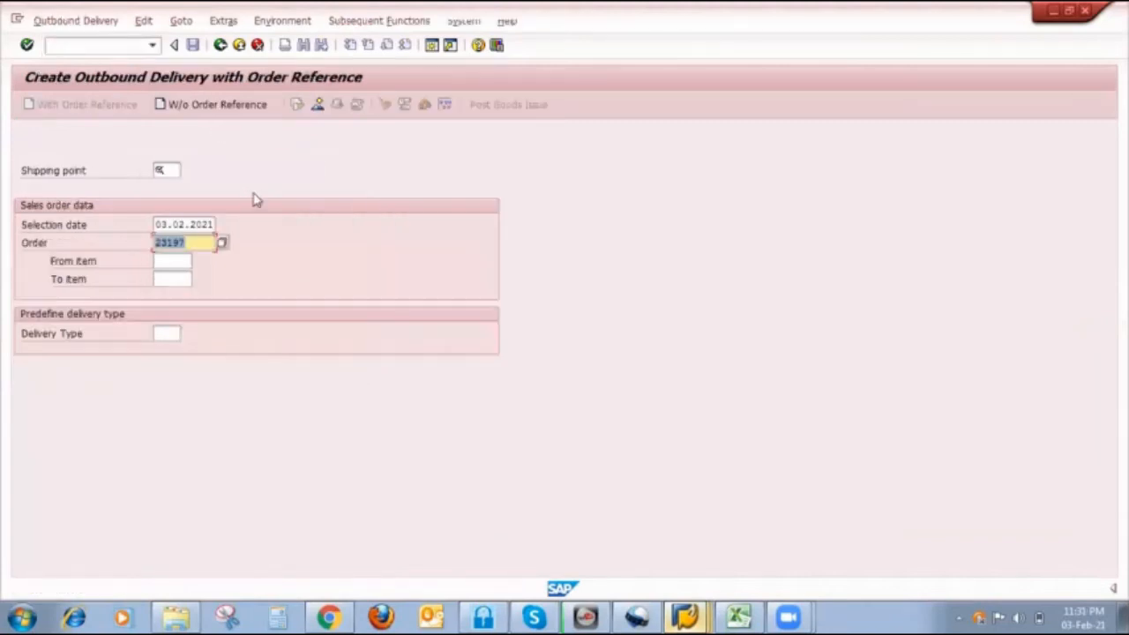
Create the outbound delivery for the proposed sales order with shipping point 1000 and selection date 10.02.2021.
{"action": "left_click", "coordinate": [172, 172]}
{"action": "left_click", "coordinate": [175, 185]}
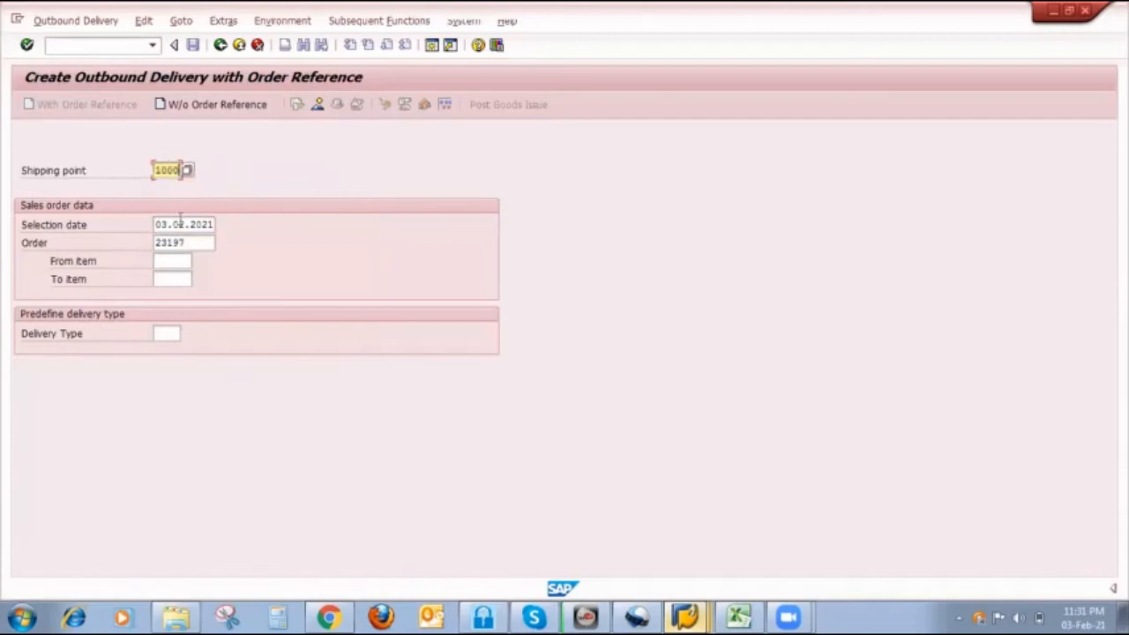
{"action": "left_click", "coordinate": [167, 226]}
{"action": "type", "text": "10"}
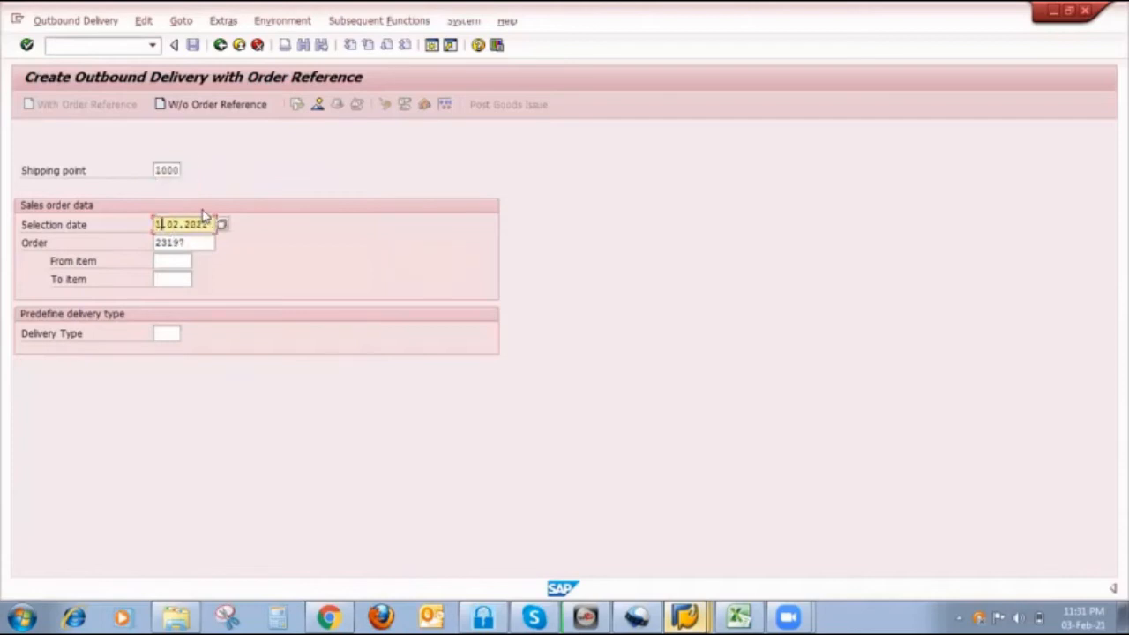
{"action": "key", "text": "alt+Tab"}
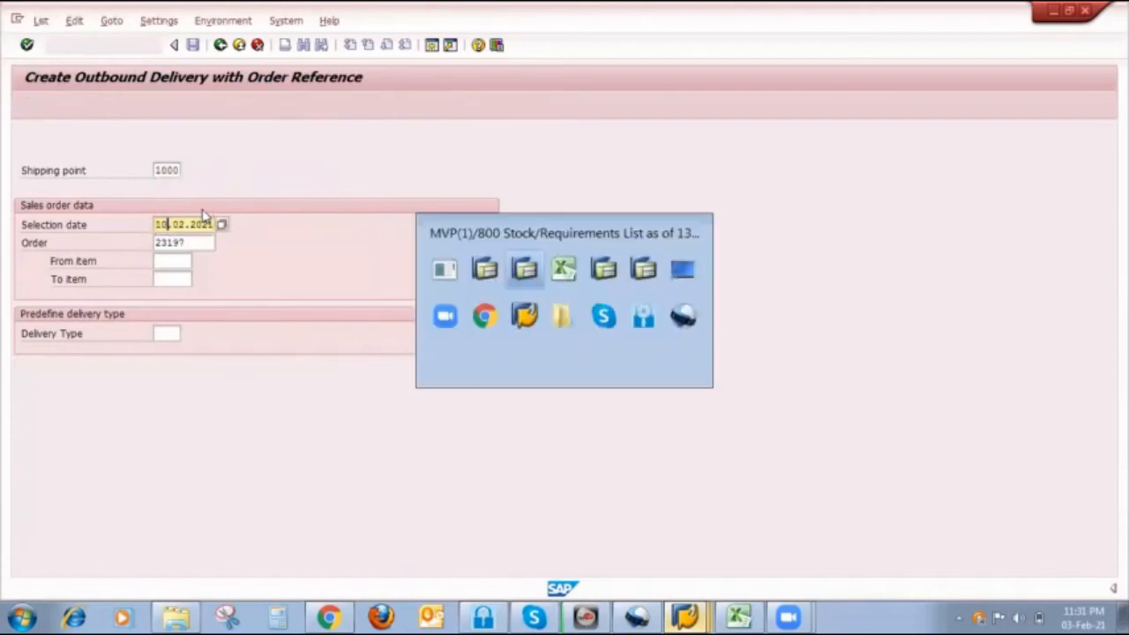
{"action": "key", "text": "alt+Tab"}
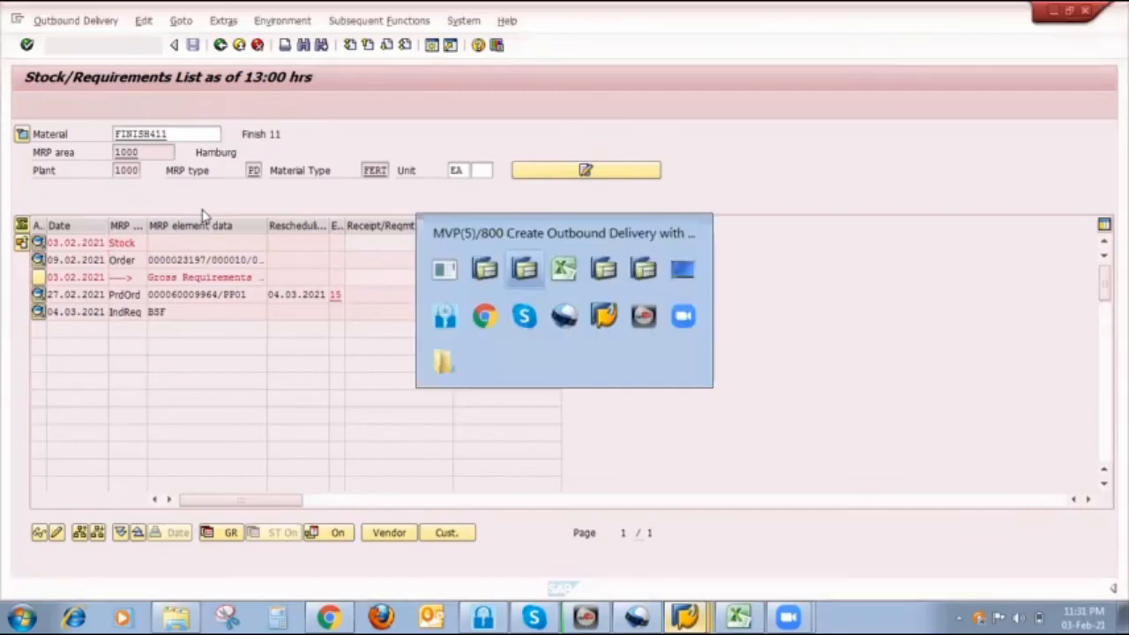
{"action": "key", "text": "Return"}
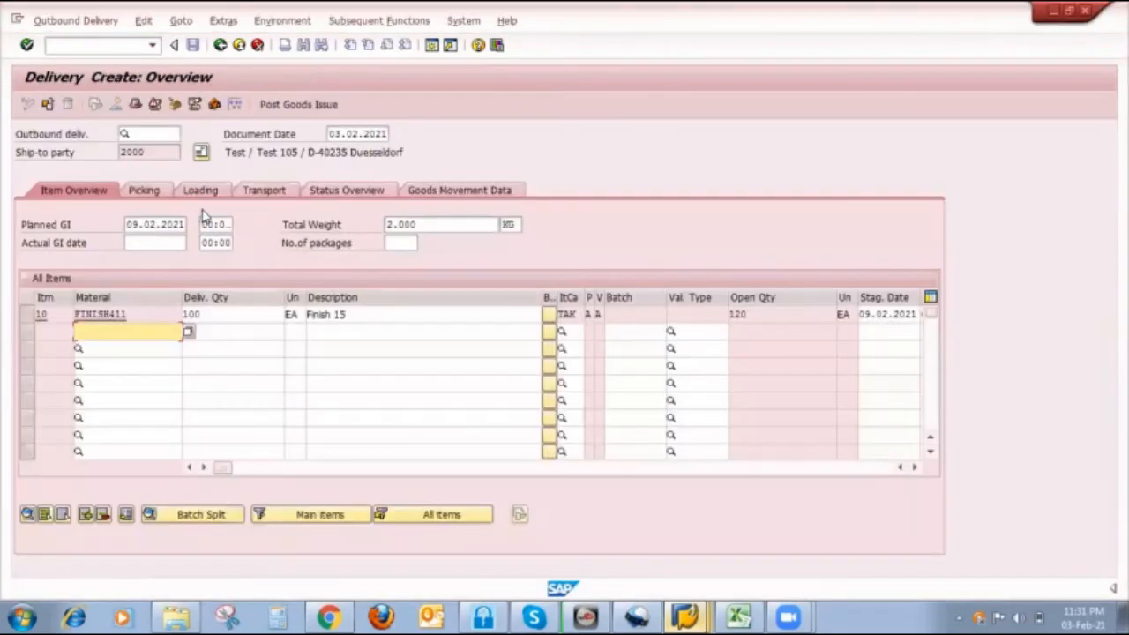
Select the FINISH411 delivery item, display its picking data, and save the outbound delivery.
{"action": "left_click", "coordinate": [28, 317]}
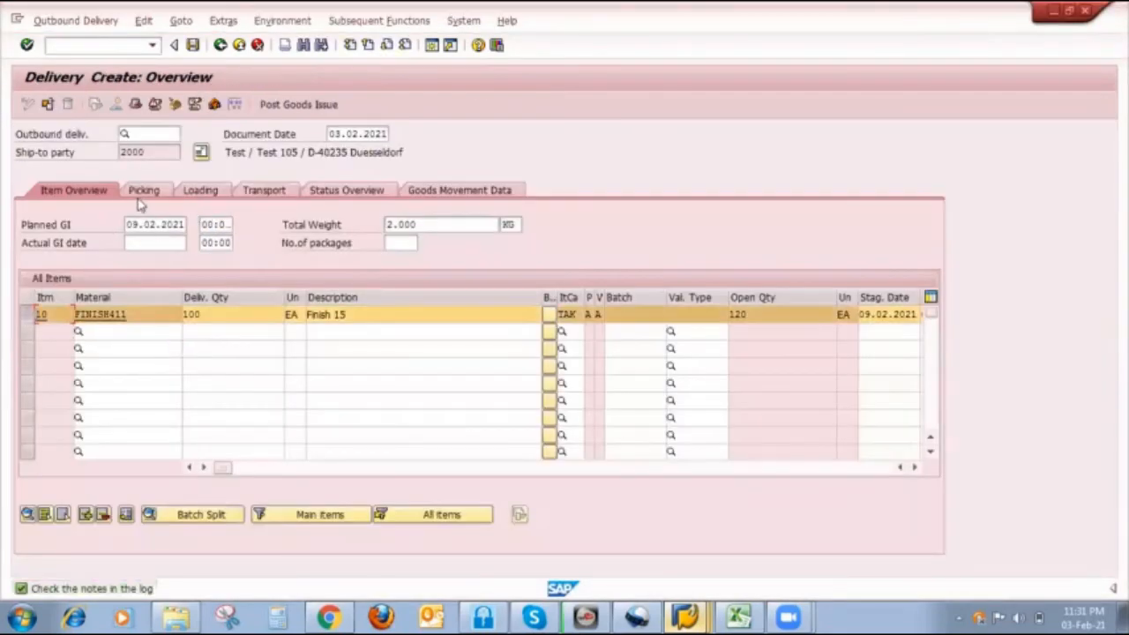
{"action": "left_click", "coordinate": [144, 188]}
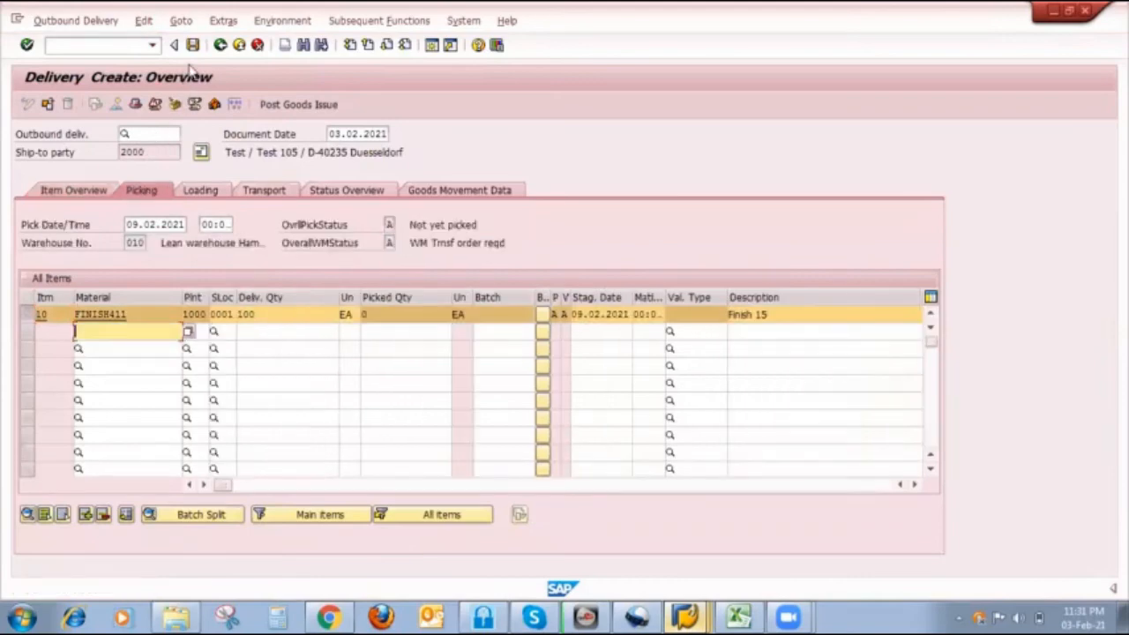
{"action": "left_click", "coordinate": [191, 49]}
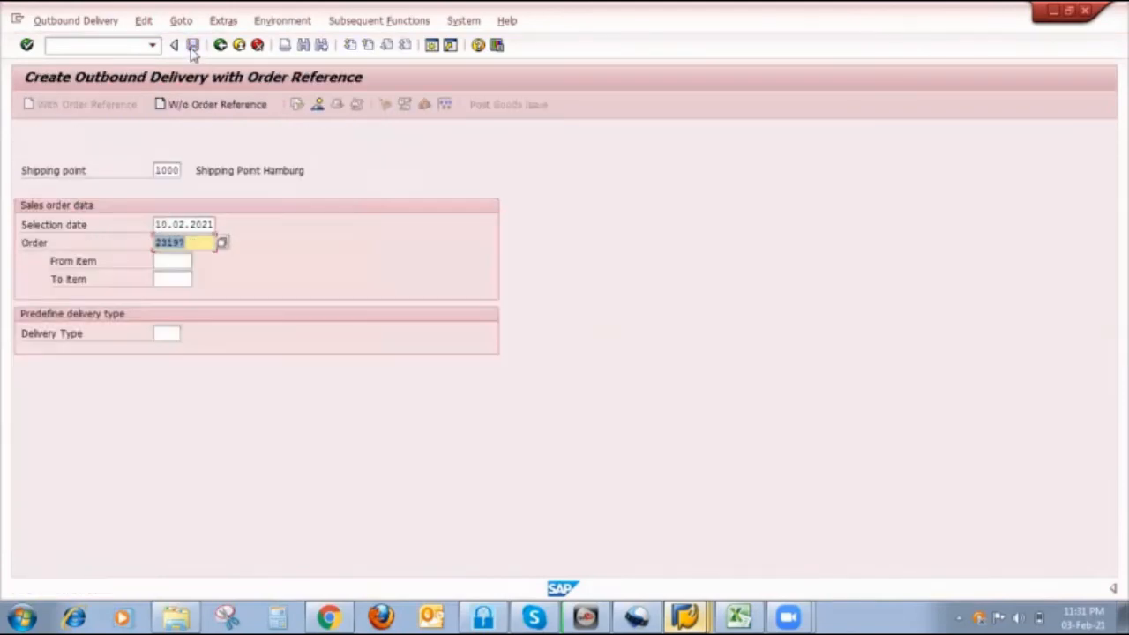
Open the saved outbound delivery for change, complete picking through its warehouse 010 transfer order, and post the goods issue.
{"action": "left_click", "coordinate": [88, 20]}
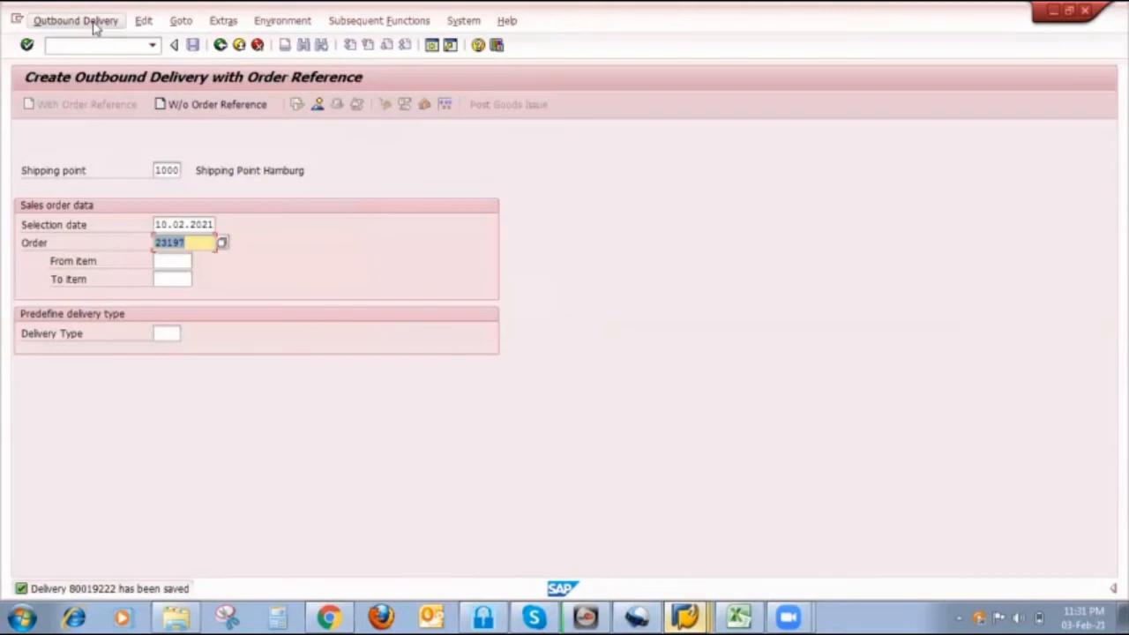
{"action": "left_click", "coordinate": [65, 78]}
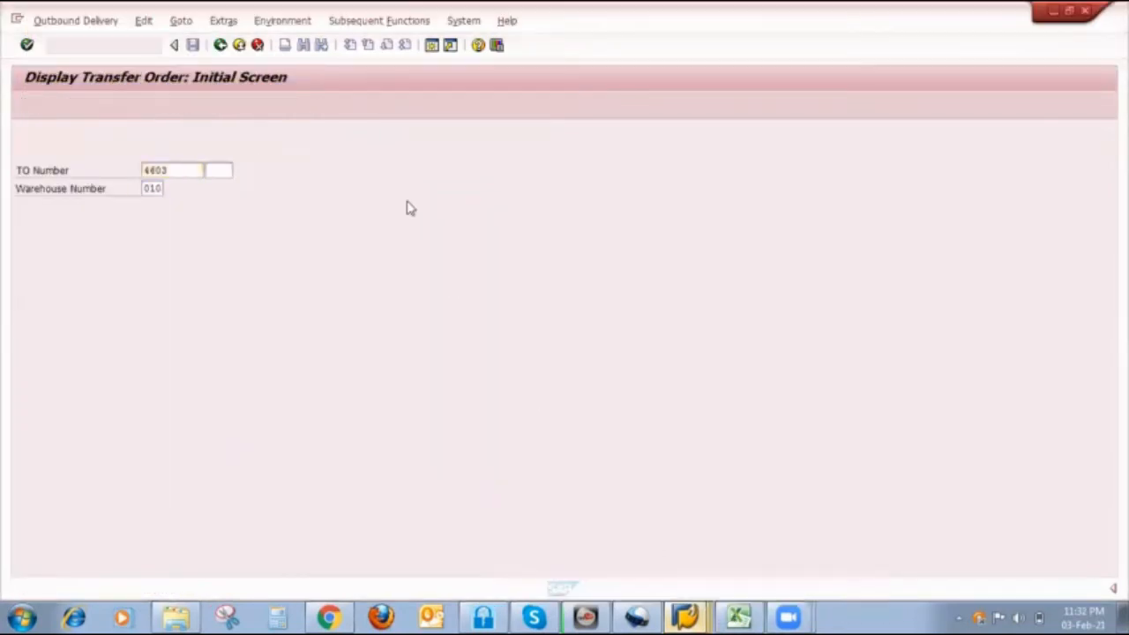
{"action": "key", "text": "Return"}
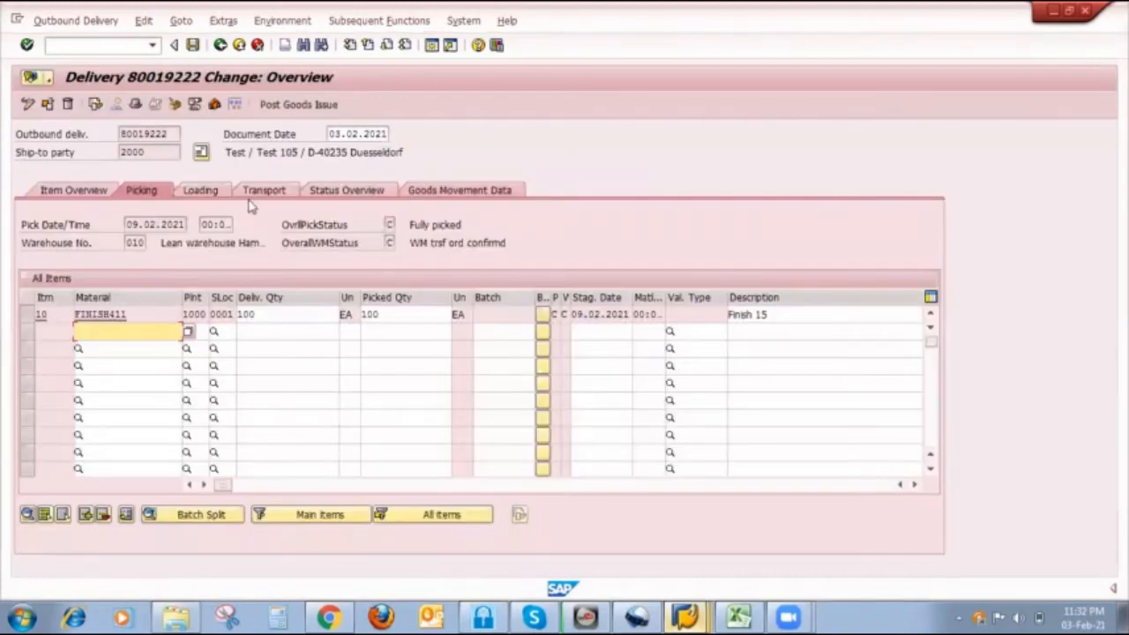
{"action": "left_click", "coordinate": [28, 314]}
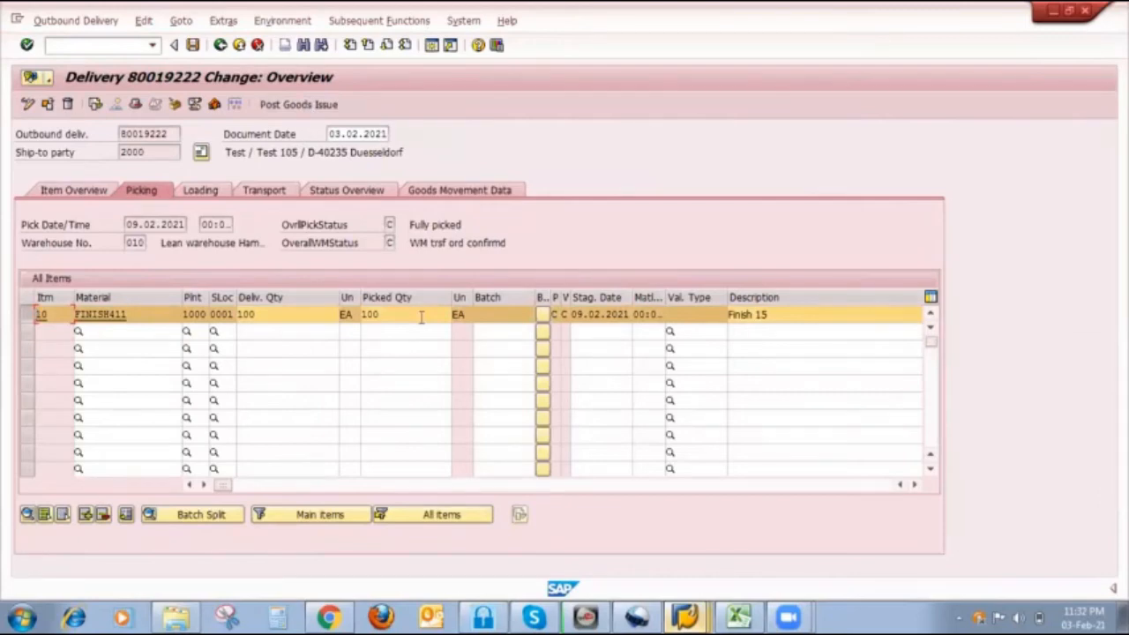
{"action": "left_click", "coordinate": [321, 104]}
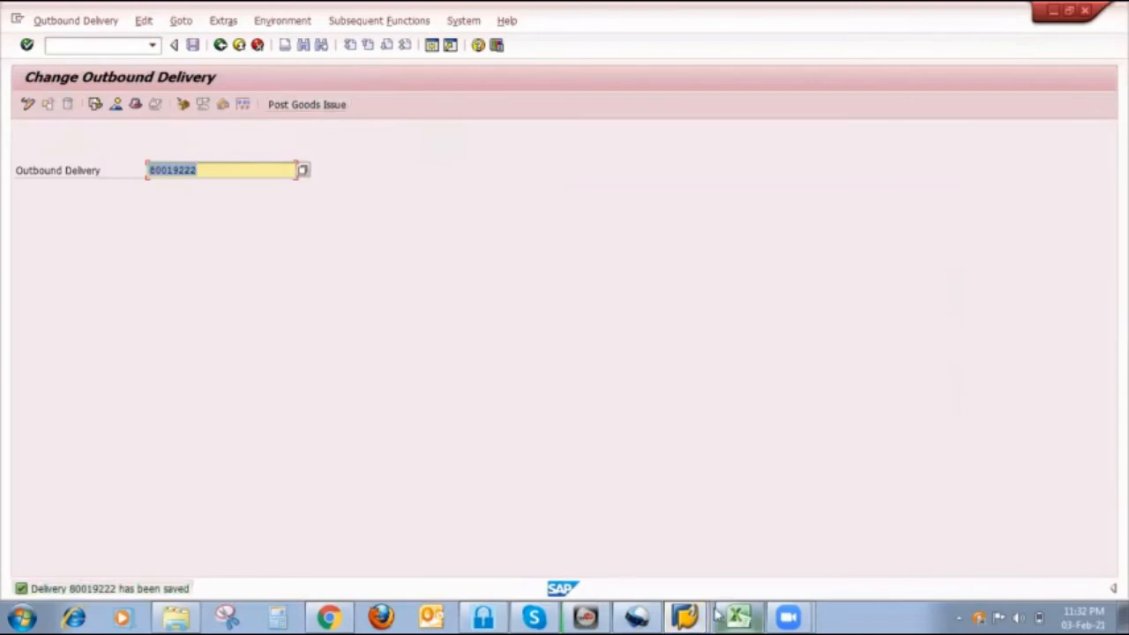
Switch to the Stock/Requirements List session and refresh the FINISH411 list.
{"action": "left_click", "coordinate": [687, 615]}
{"action": "left_click", "coordinate": [635, 501]}
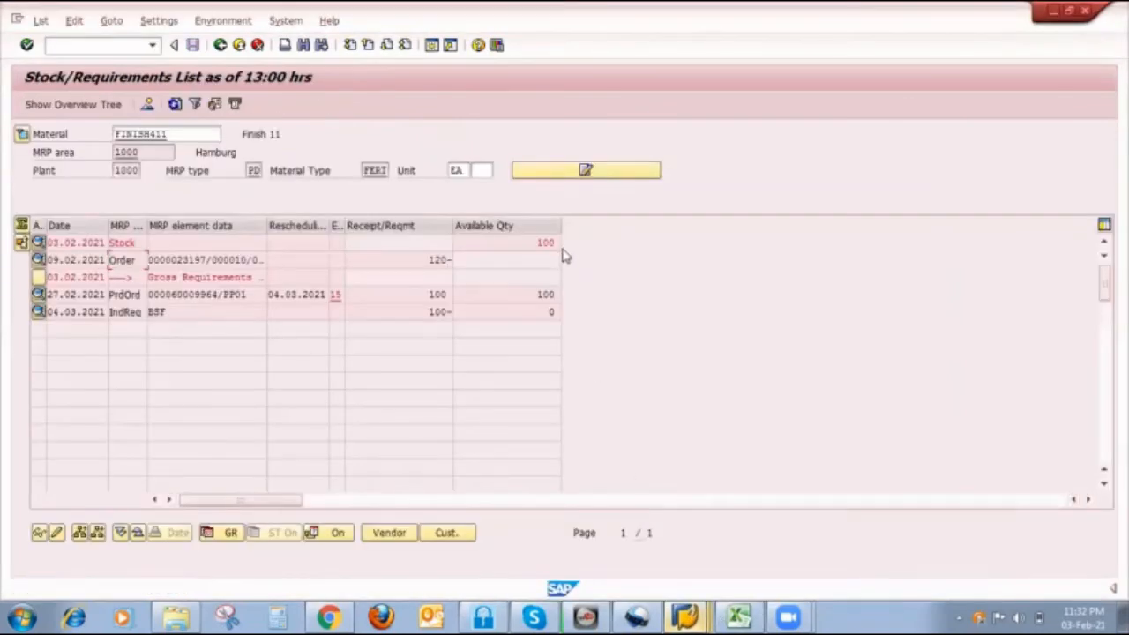
{"action": "left_click", "coordinate": [175, 104]}
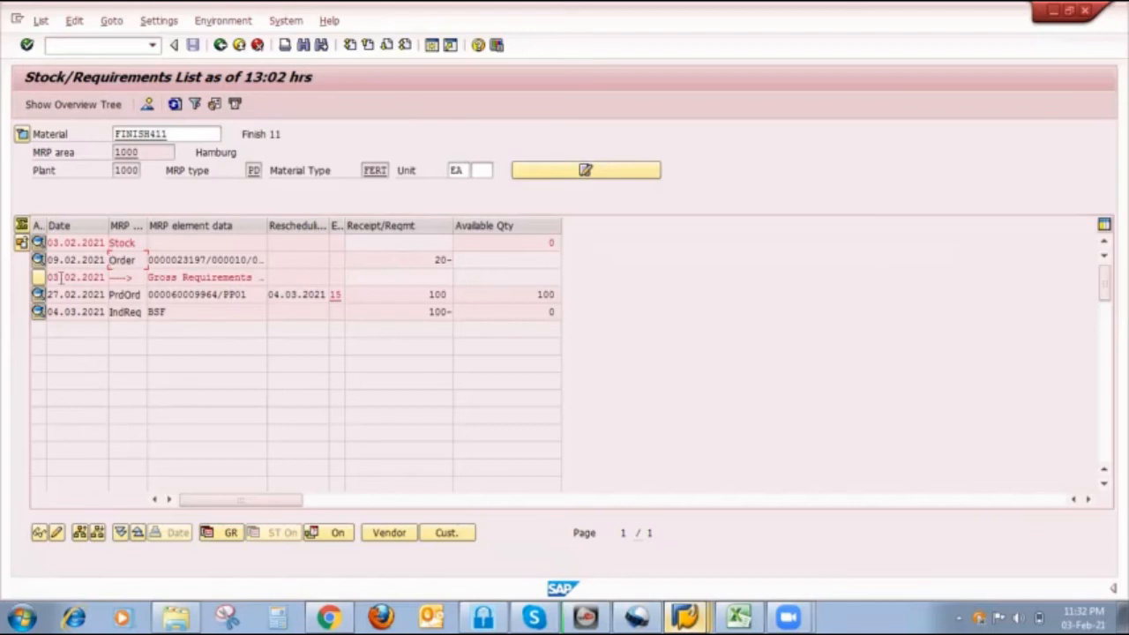
Open the FINISH411 production order dated 27.02.2021 for change, set its deletion flag, save it, and refresh the stock/requirements list.
{"action": "left_click", "coordinate": [38, 294]}
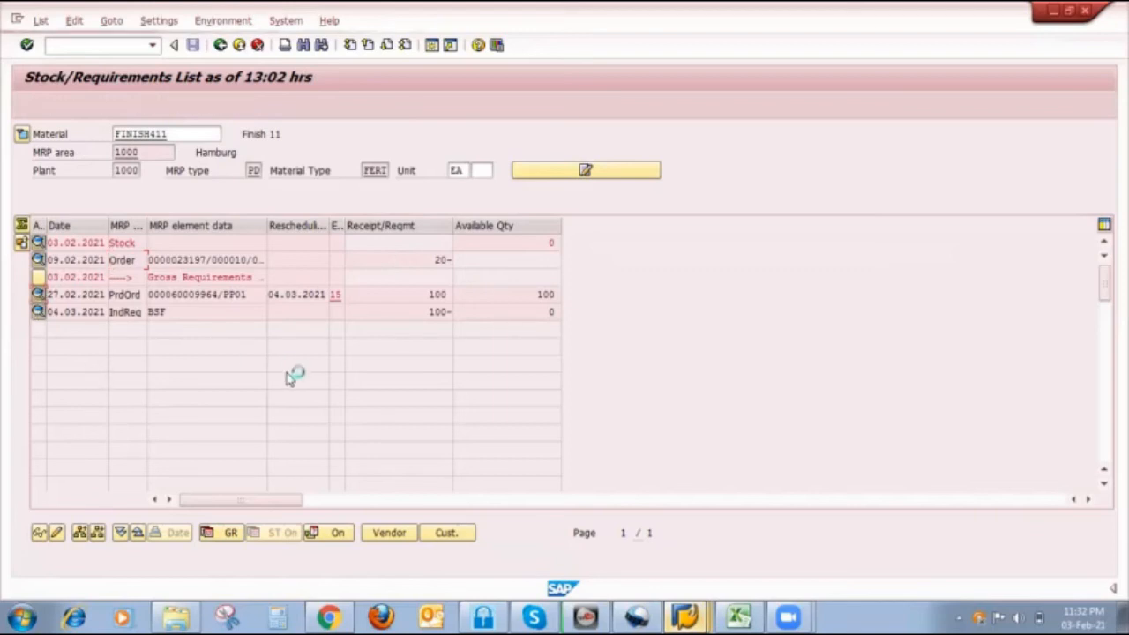
{"action": "left_click", "coordinate": [394, 408]}
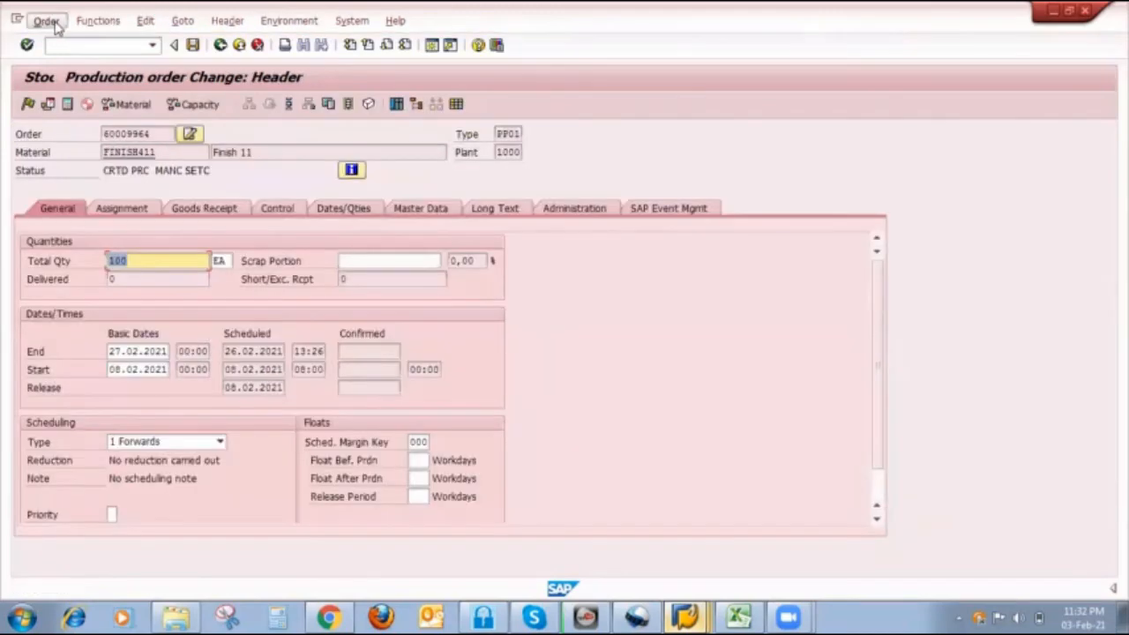
{"action": "left_click", "coordinate": [97, 21]}
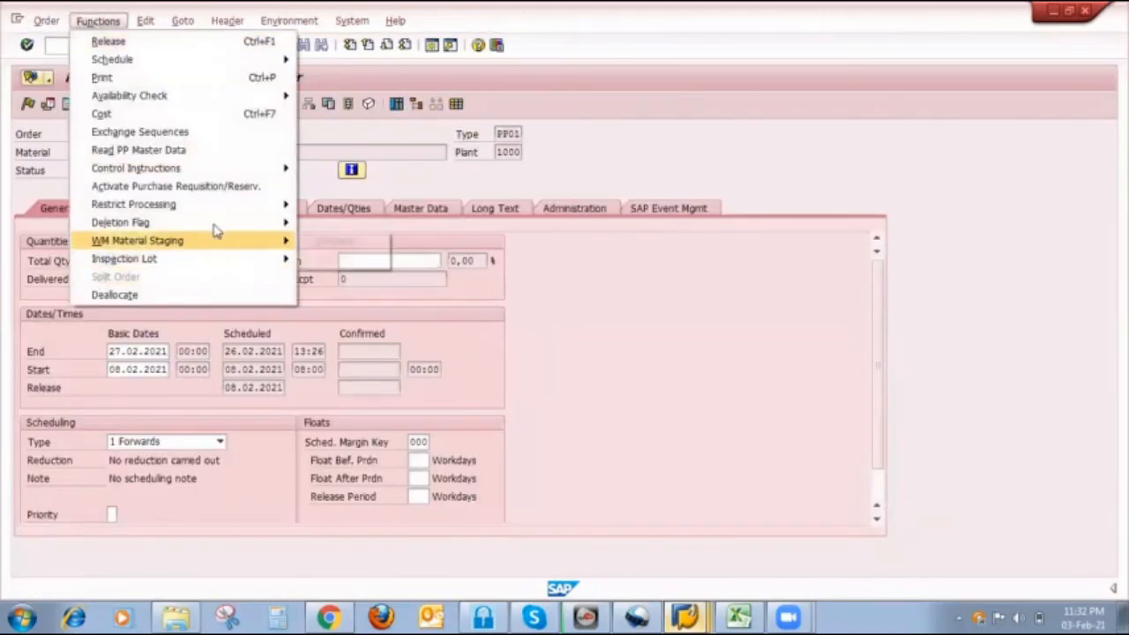
{"action": "mouse_move", "coordinate": [218, 226]}
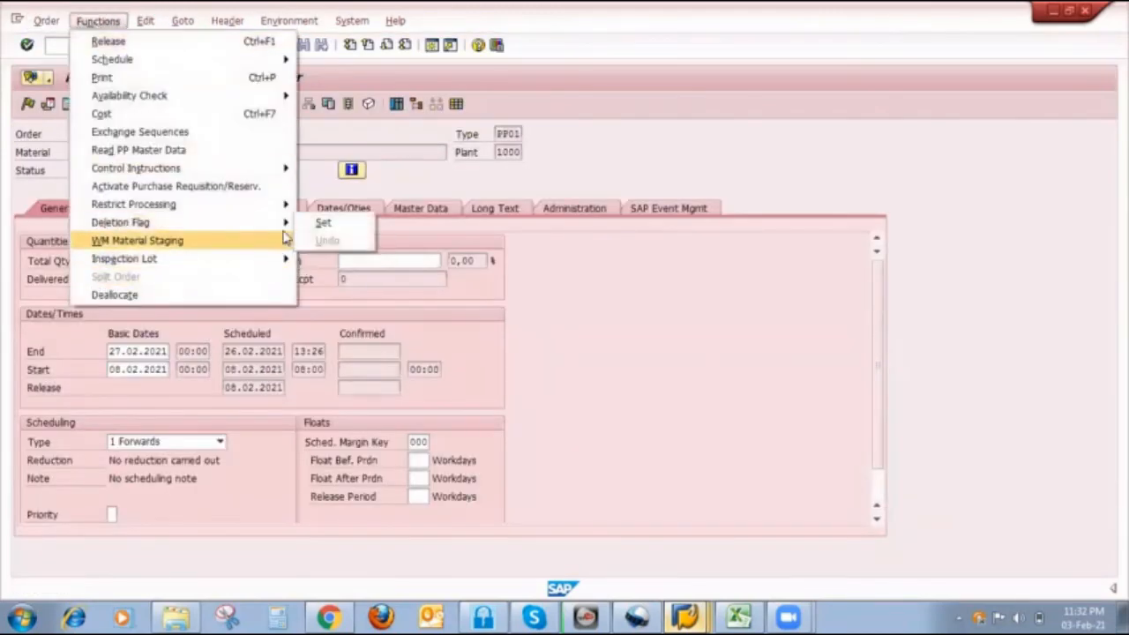
{"action": "left_click", "coordinate": [317, 222]}
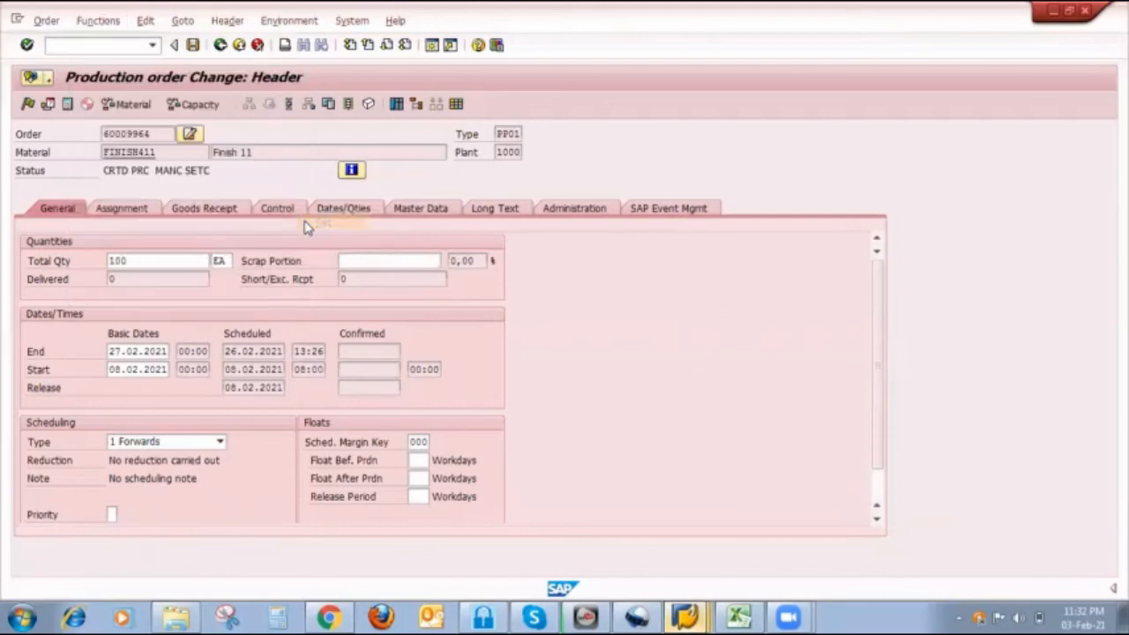
{"action": "left_click", "coordinate": [192, 44]}
{"action": "left_click", "coordinate": [175, 104]}
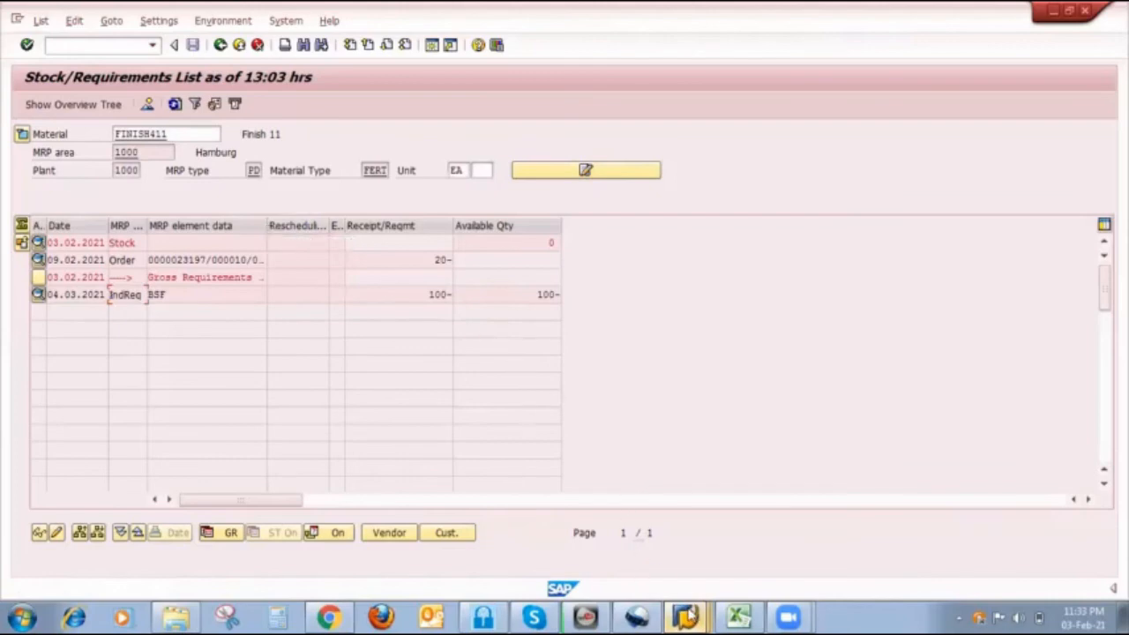
Switch to the Display Transfer Order session and start transaction MD02 for single-item, multi-level planning.
{"action": "mouse_move", "coordinate": [688, 614]}
{"action": "left_click", "coordinate": [681, 548]}
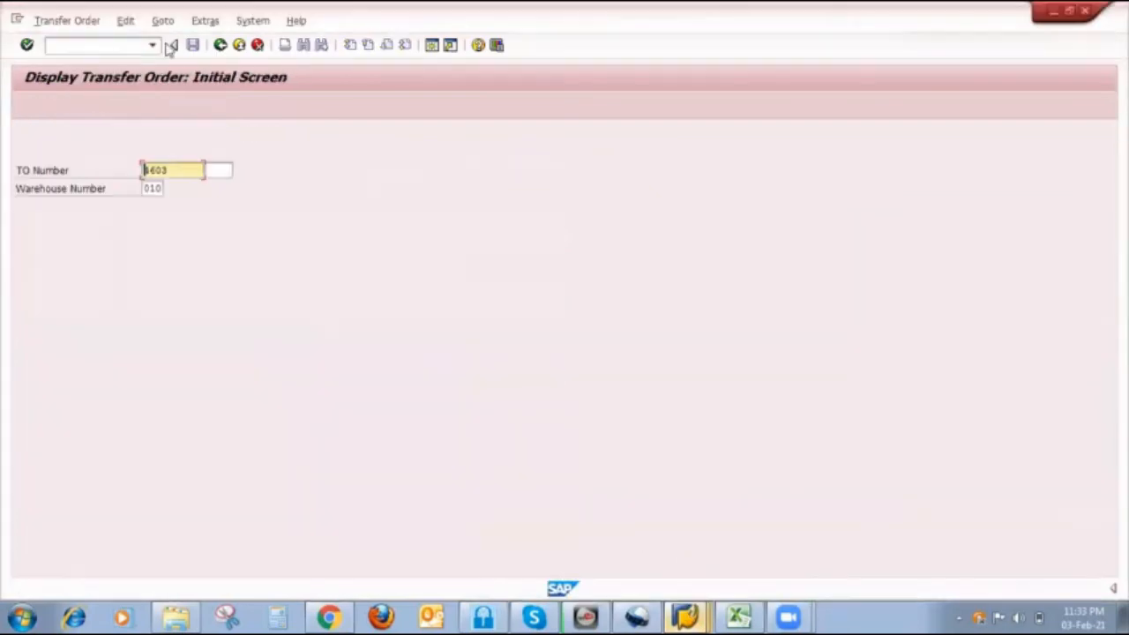
{"action": "left_click", "coordinate": [116, 47]}
{"action": "type", "text": "/nmf"}
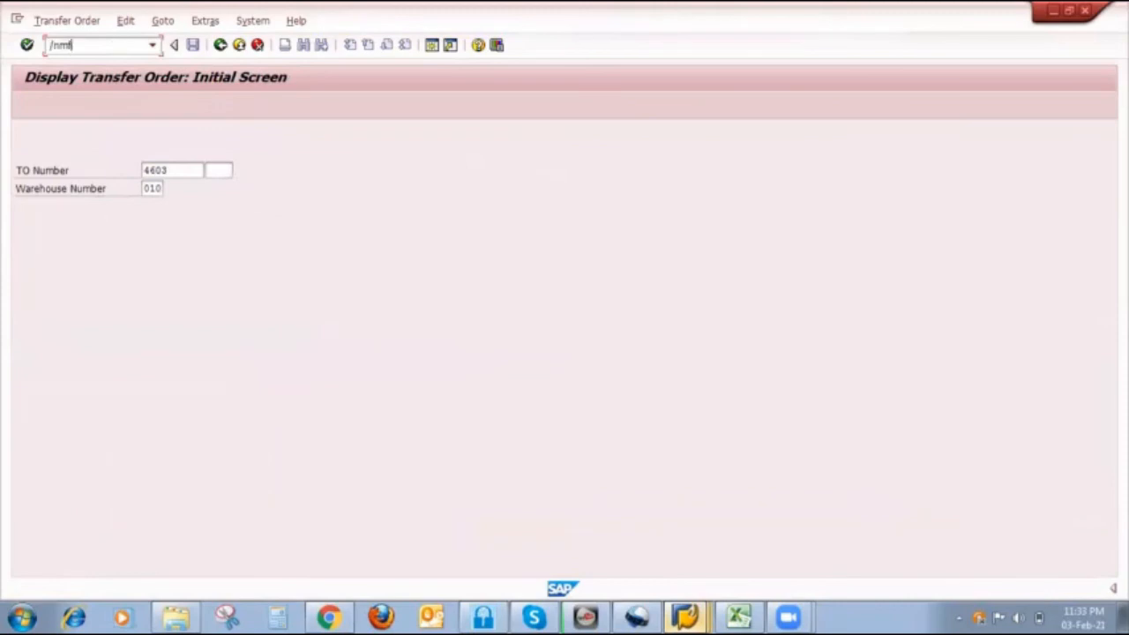
{"action": "type", "text": "d02"}
{"action": "key", "text": "Return"}
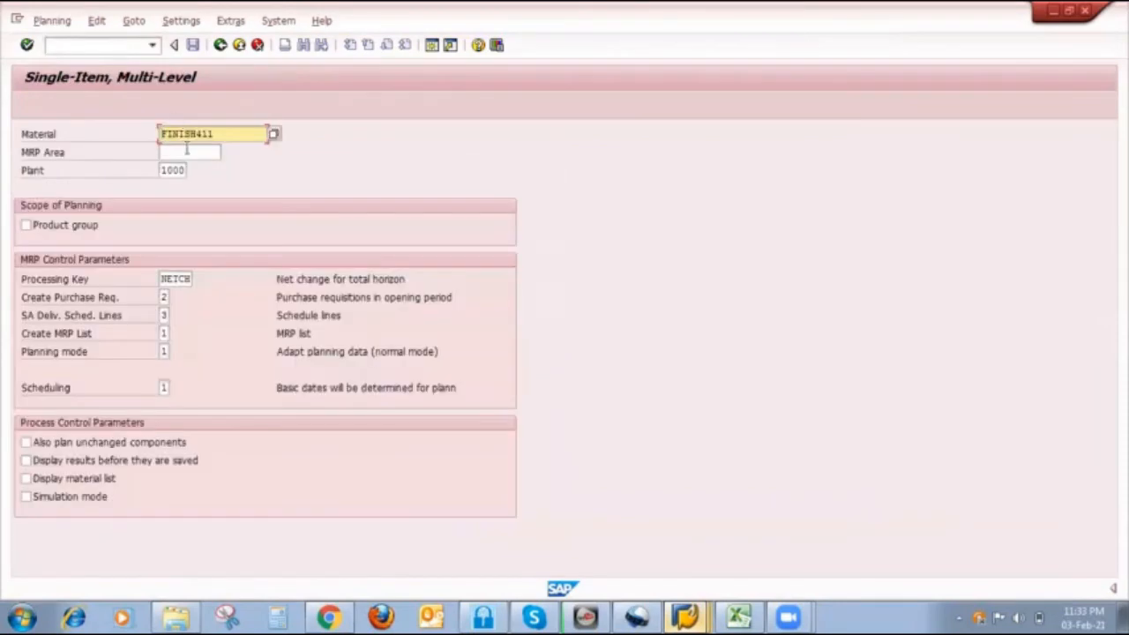
Set planning mode 3 for FINISH411 and enable planning of unchanged components, results display before saving, and the material list.
{"action": "left_click", "coordinate": [167, 351]}
{"action": "type", "text": "3"}
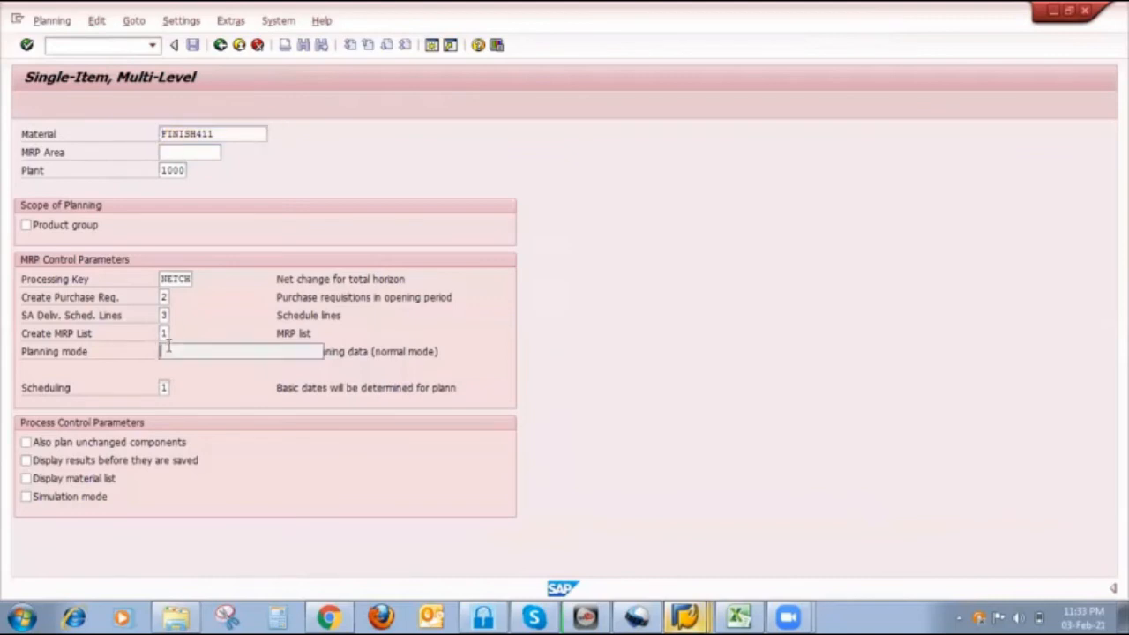
{"action": "left_click", "coordinate": [26, 442]}
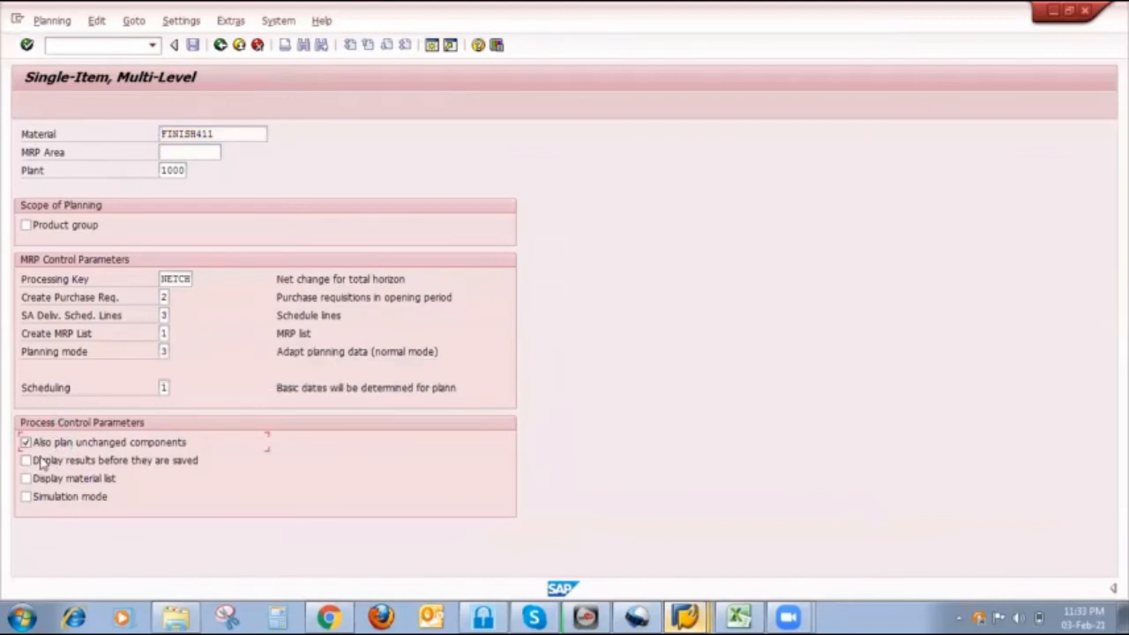
{"action": "left_click", "coordinate": [39, 461]}
{"action": "left_click", "coordinate": [44, 478]}
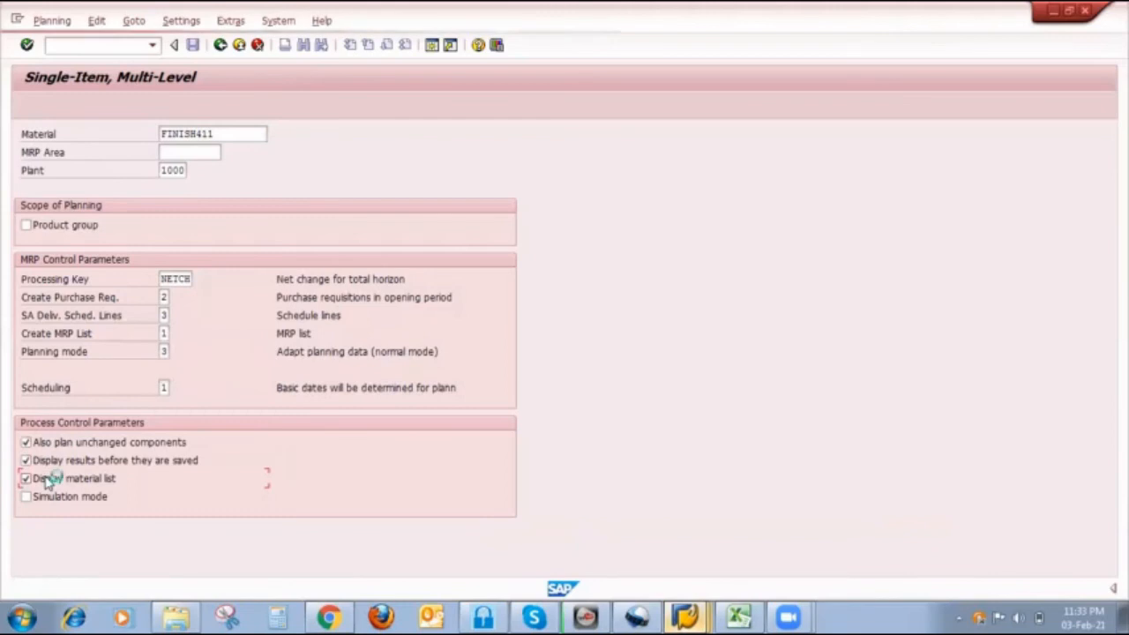
{"action": "key", "text": "Return"}
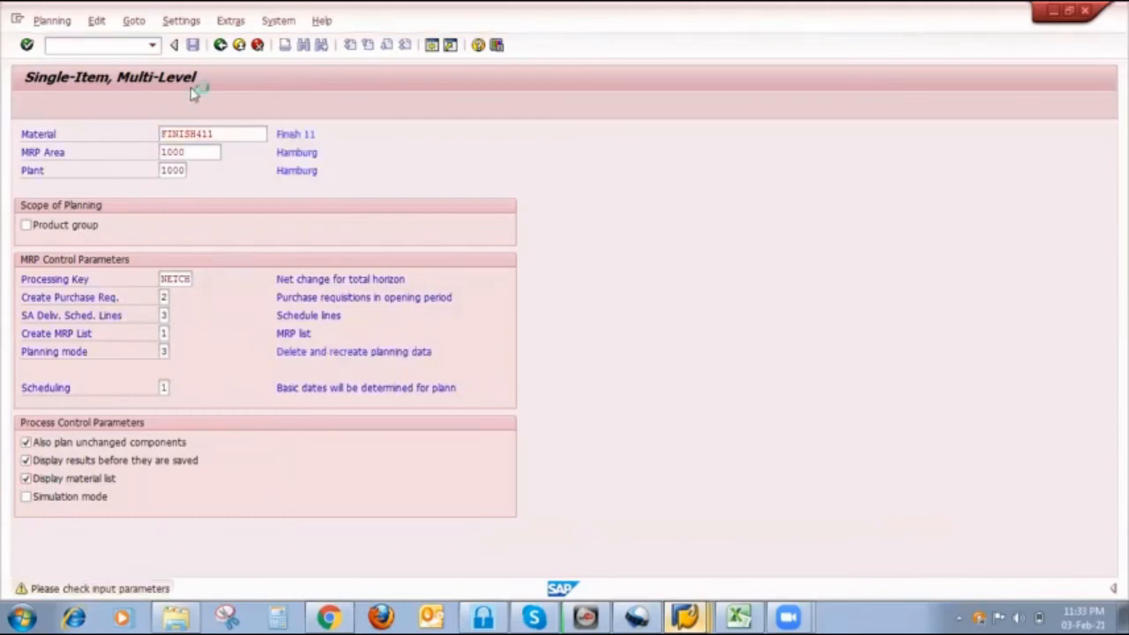
Run and save the planning for FINISH411, proceeding without stopping at ROH11, and display the list of planned materials.
{"action": "left_click", "coordinate": [194, 47]}
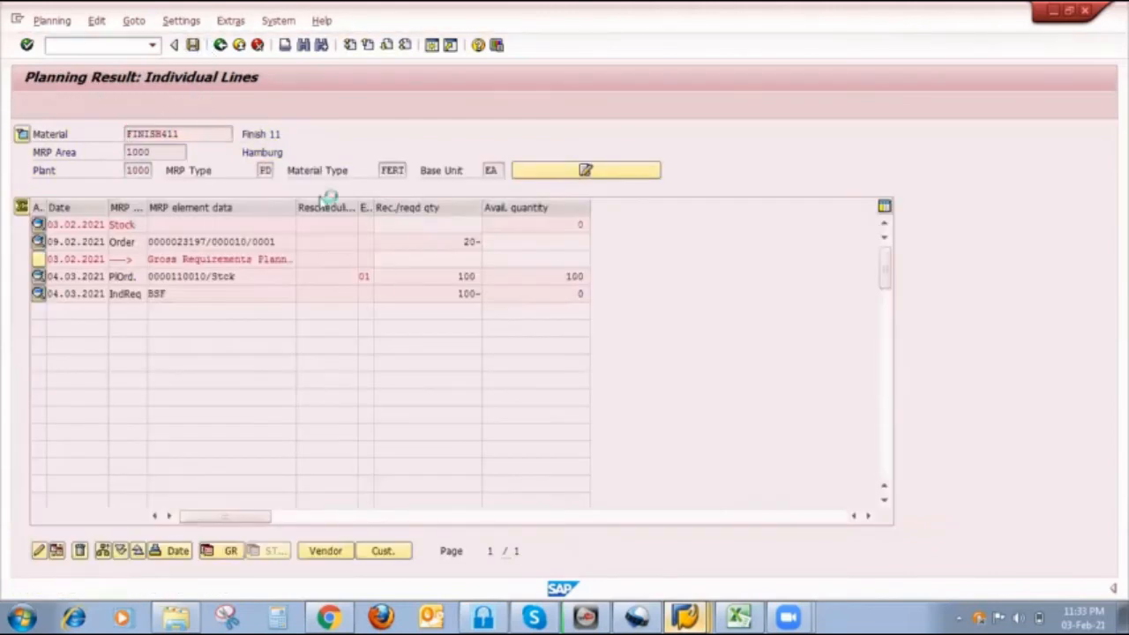
{"action": "left_click", "coordinate": [231, 341]}
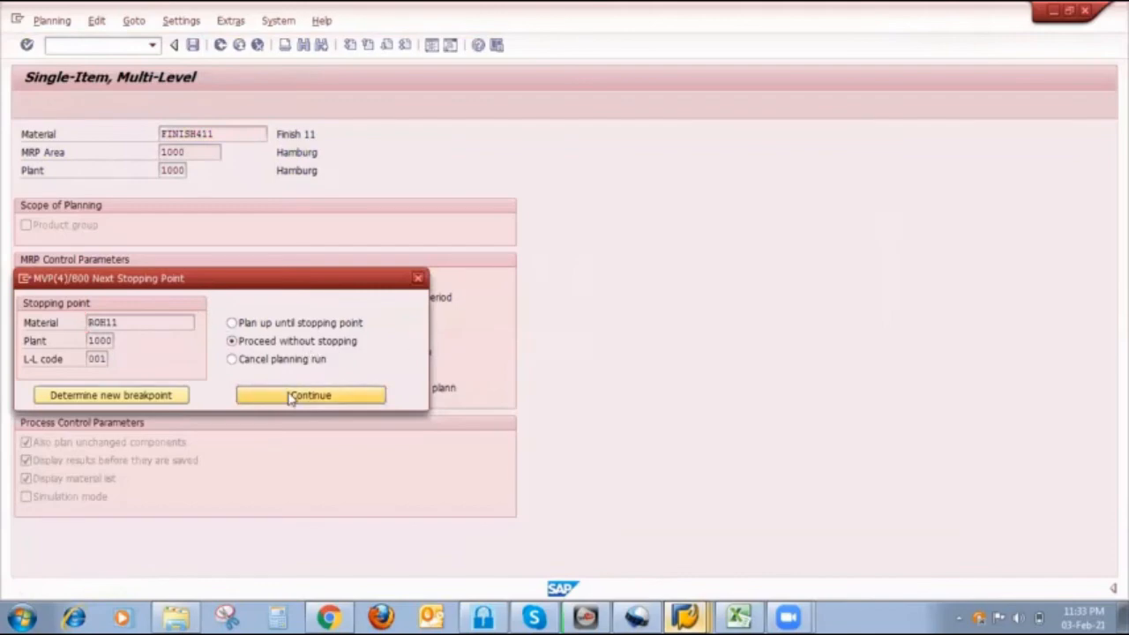
{"action": "left_click", "coordinate": [298, 394]}
{"action": "left_click", "coordinate": [53, 106]}
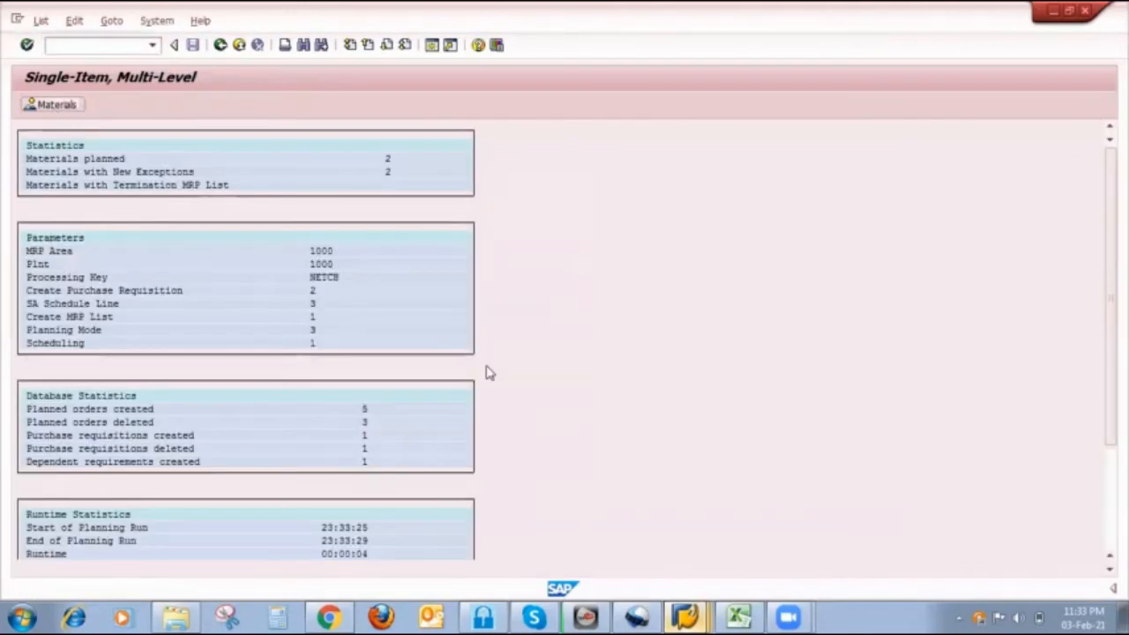
Switch to the Stock/Requirements List session, refresh it, and convert the planned order dated 04.03.2021 into a production order.
{"action": "left_click", "coordinate": [685, 617]}
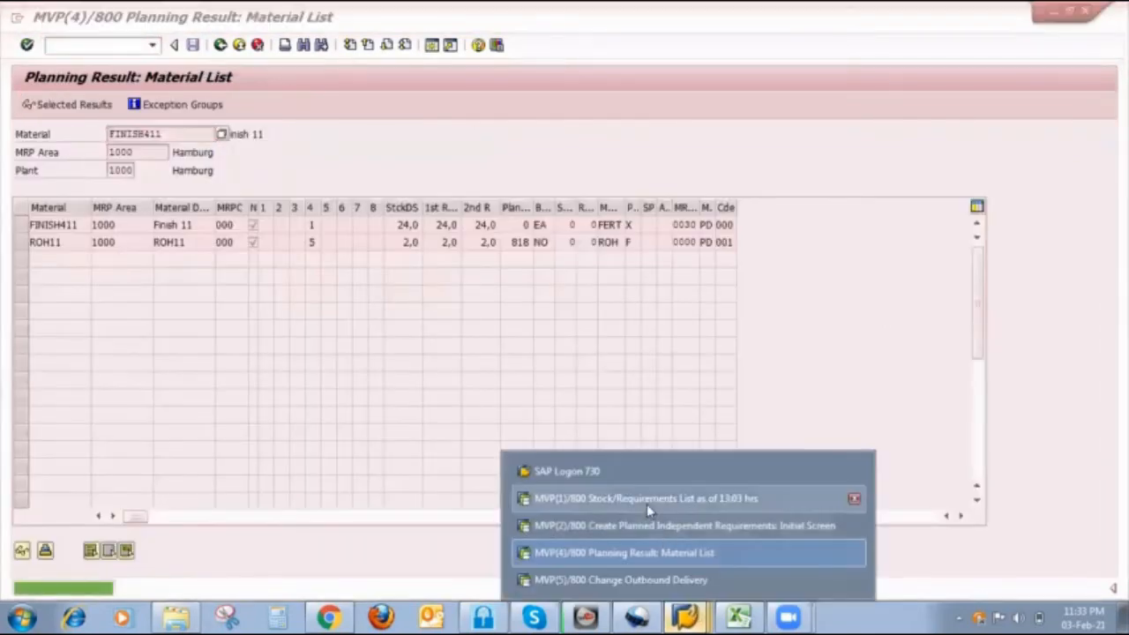
{"action": "left_click", "coordinate": [646, 500]}
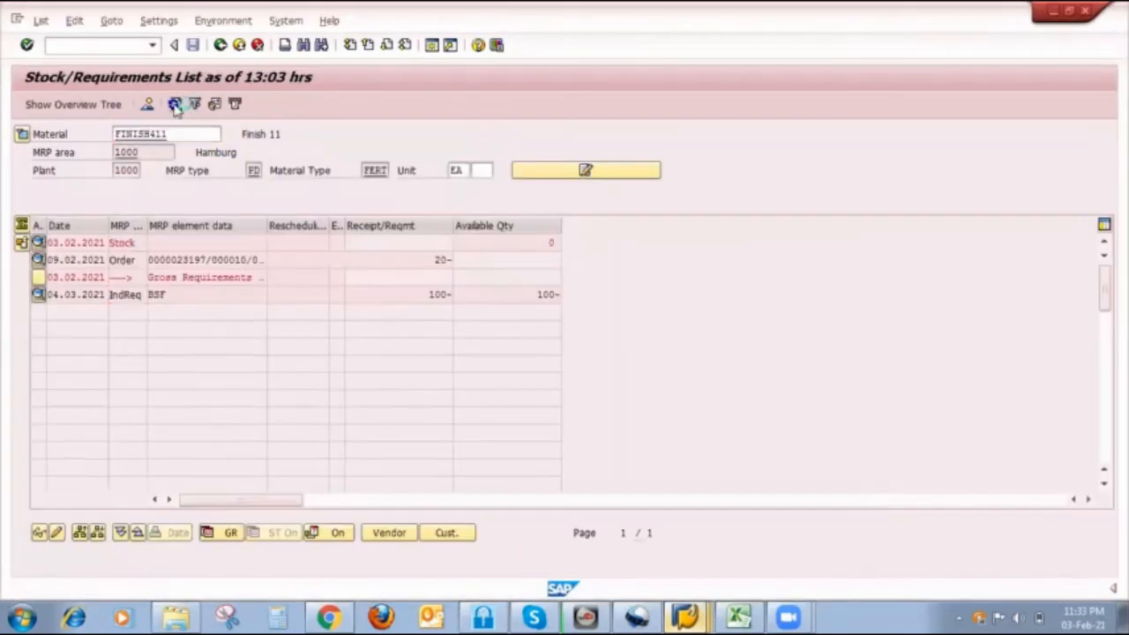
{"action": "left_click", "coordinate": [175, 105]}
{"action": "left_click", "coordinate": [39, 294]}
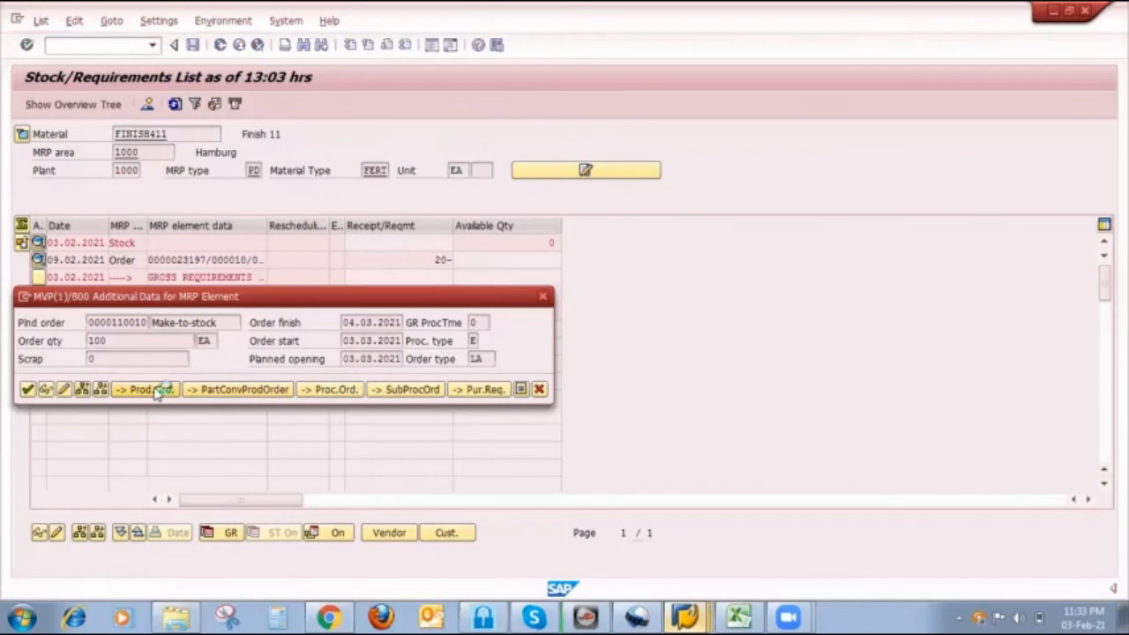
{"action": "left_click", "coordinate": [152, 390]}
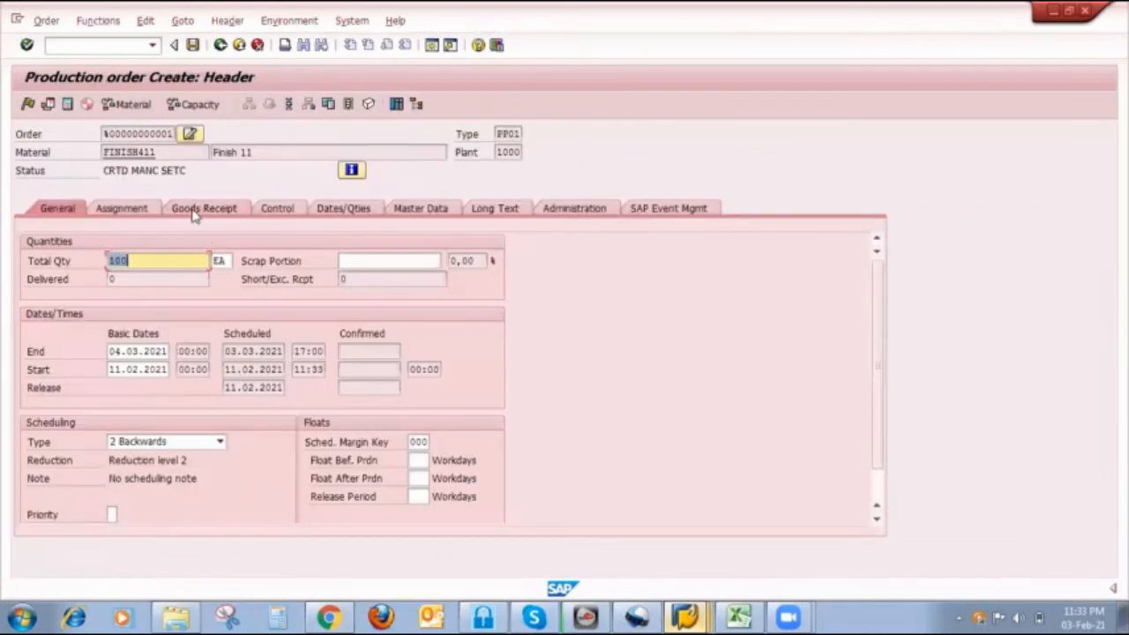
Set the order's receipt storage location to 0001, and assign storage location RM01 and backflushing to component ROH11.
{"action": "left_click", "coordinate": [201, 208]}
{"action": "left_click", "coordinate": [140, 423]}
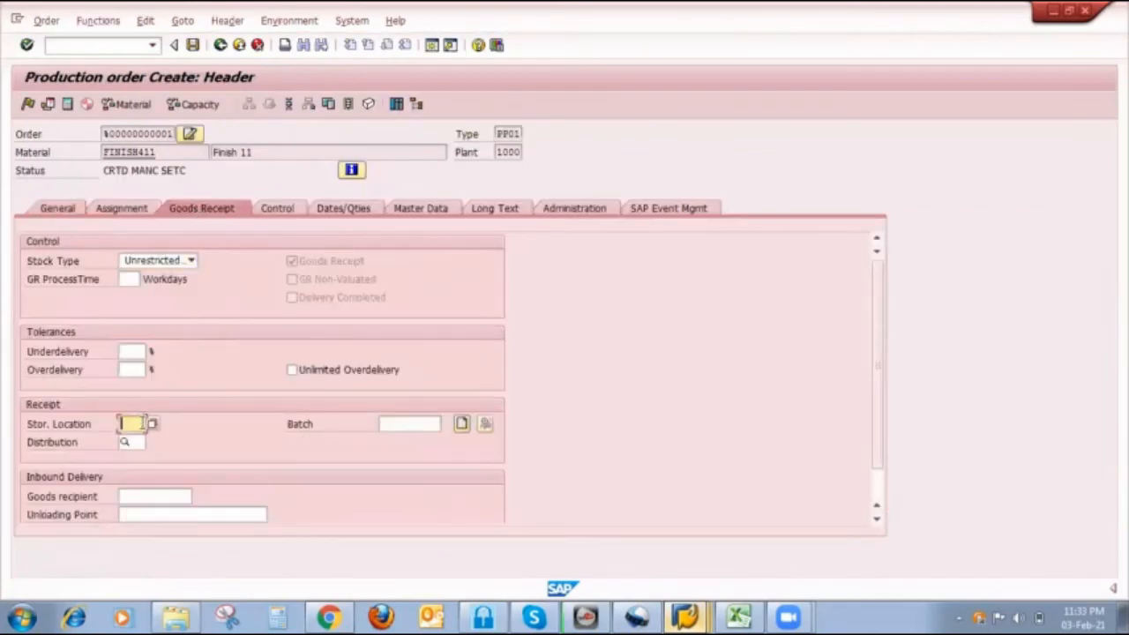
{"action": "left_click", "coordinate": [130, 438]}
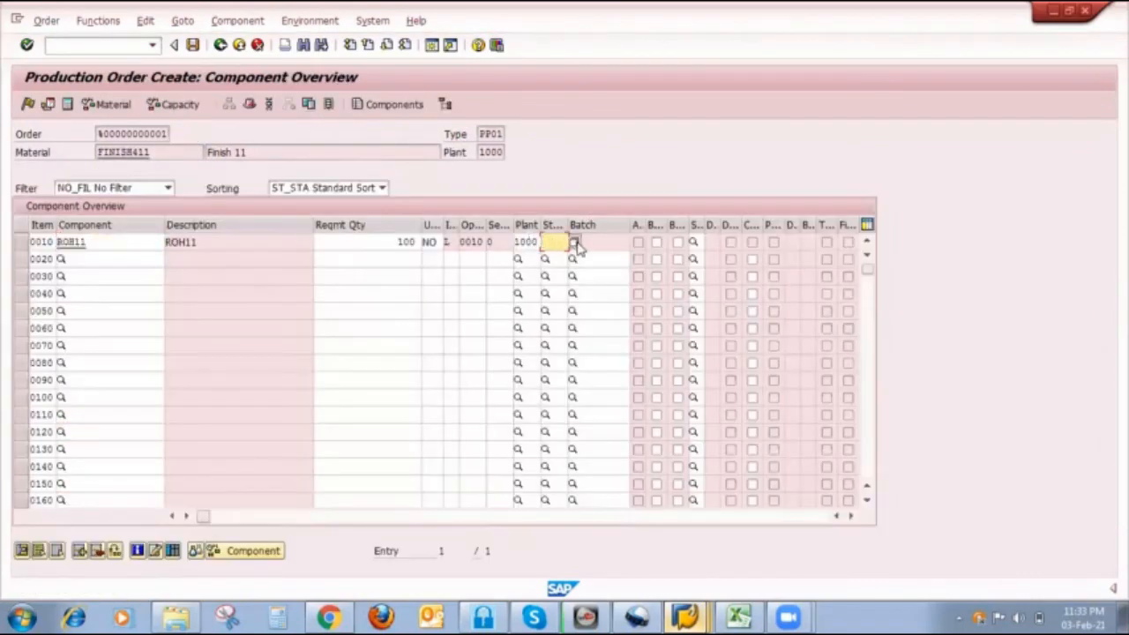
{"action": "left_click", "coordinate": [573, 242]}
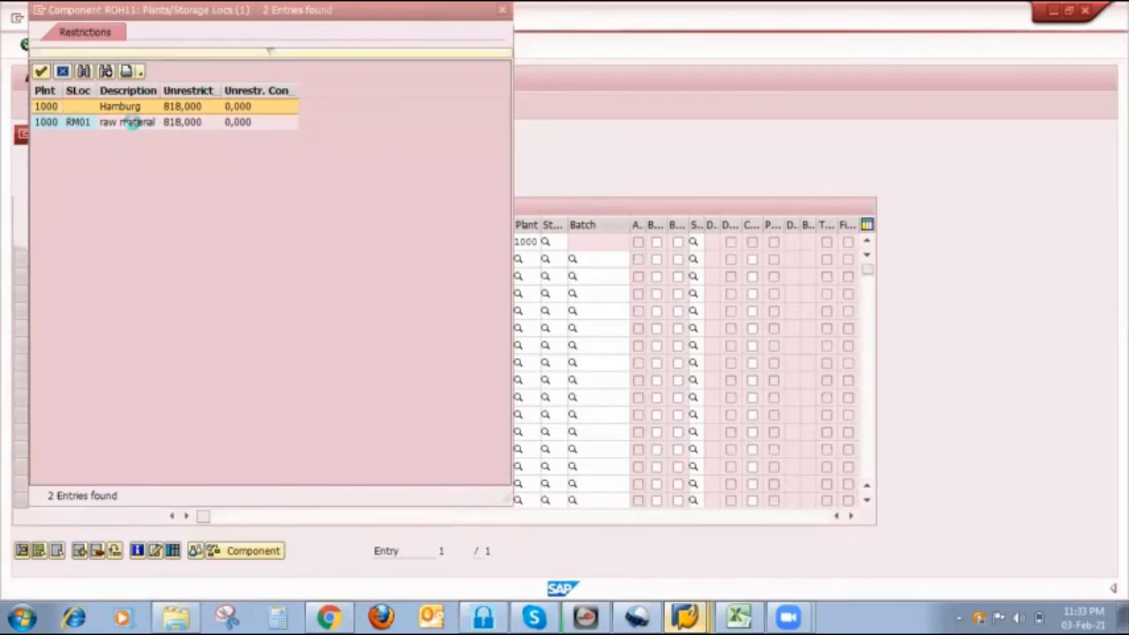
{"action": "left_click", "coordinate": [128, 122]}
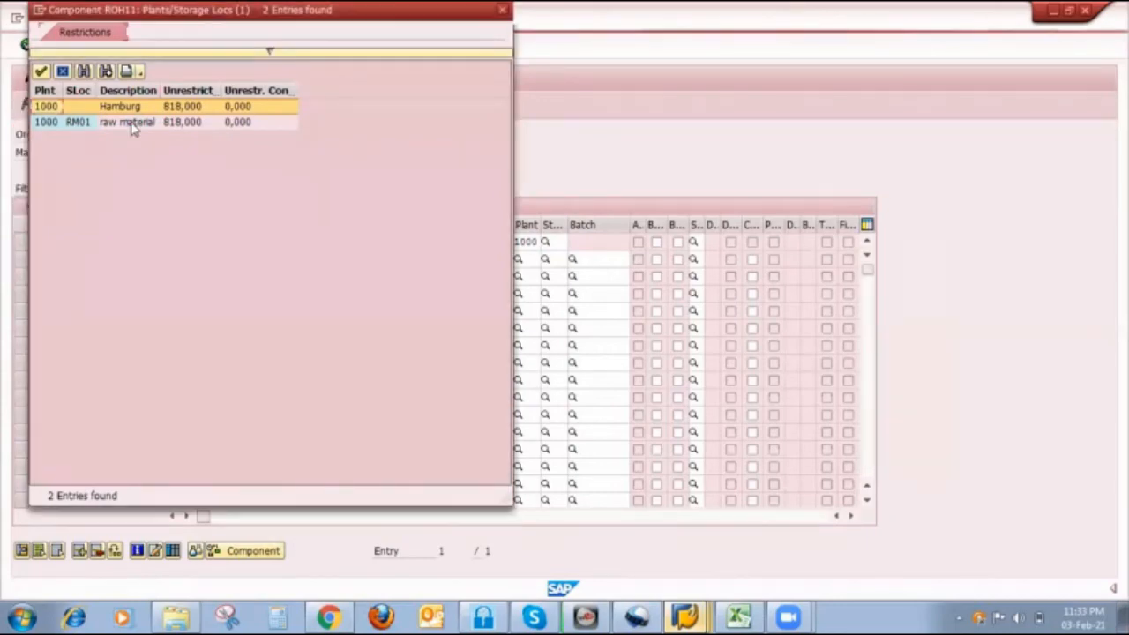
{"action": "left_click", "coordinate": [678, 244]}
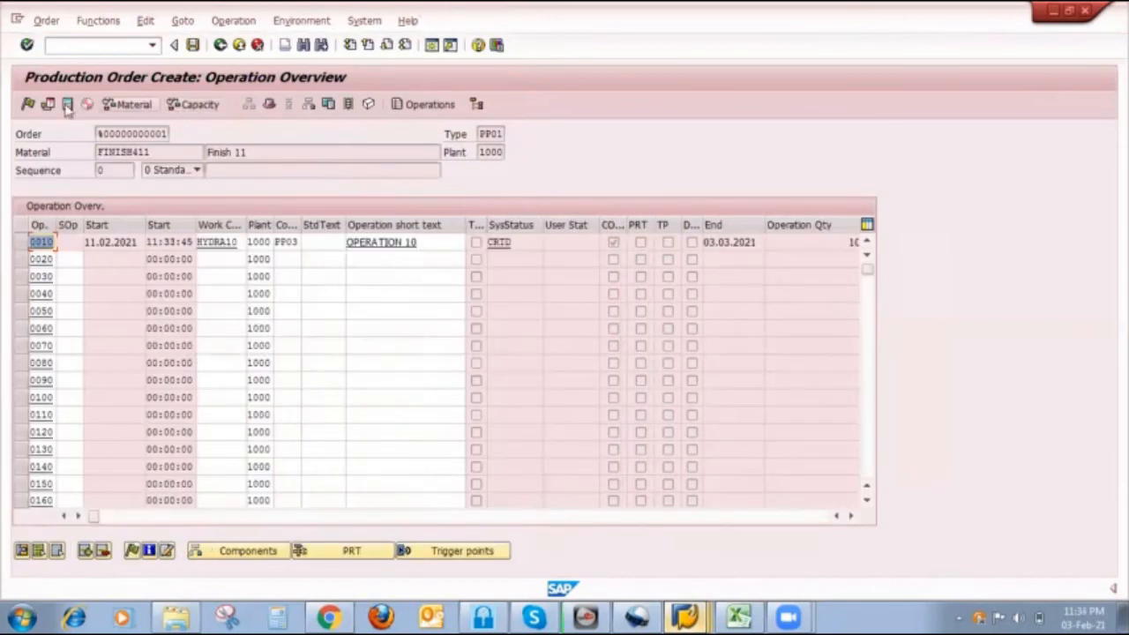
Release and save the production order, and refresh the FINISH411 stock/requirements list.
{"action": "left_click", "coordinate": [27, 104]}
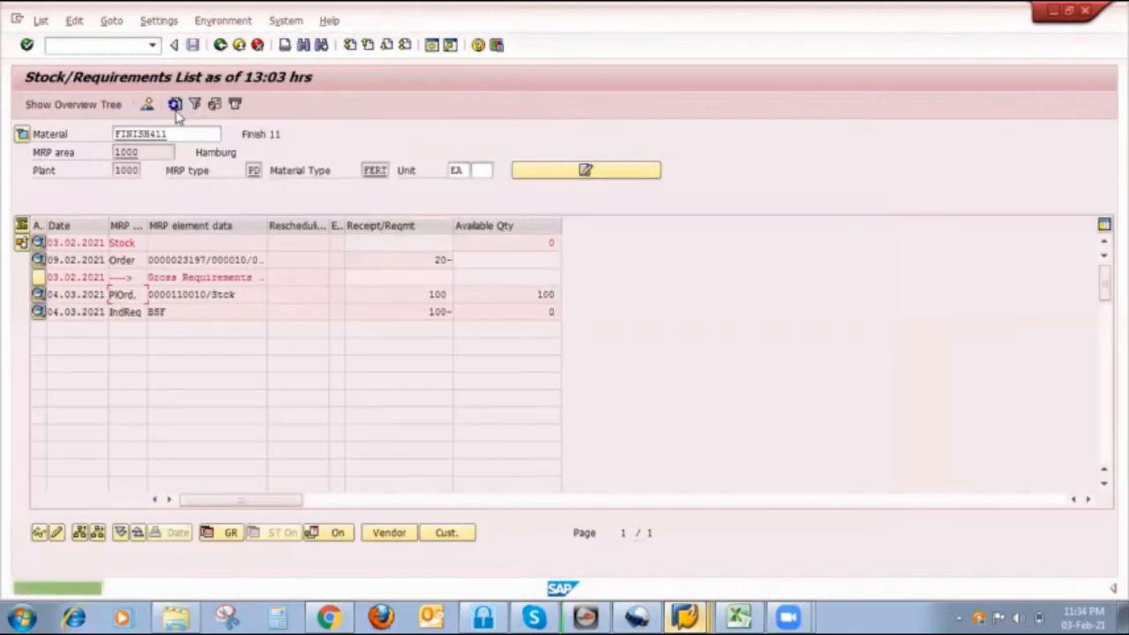
{"action": "left_click", "coordinate": [177, 109]}
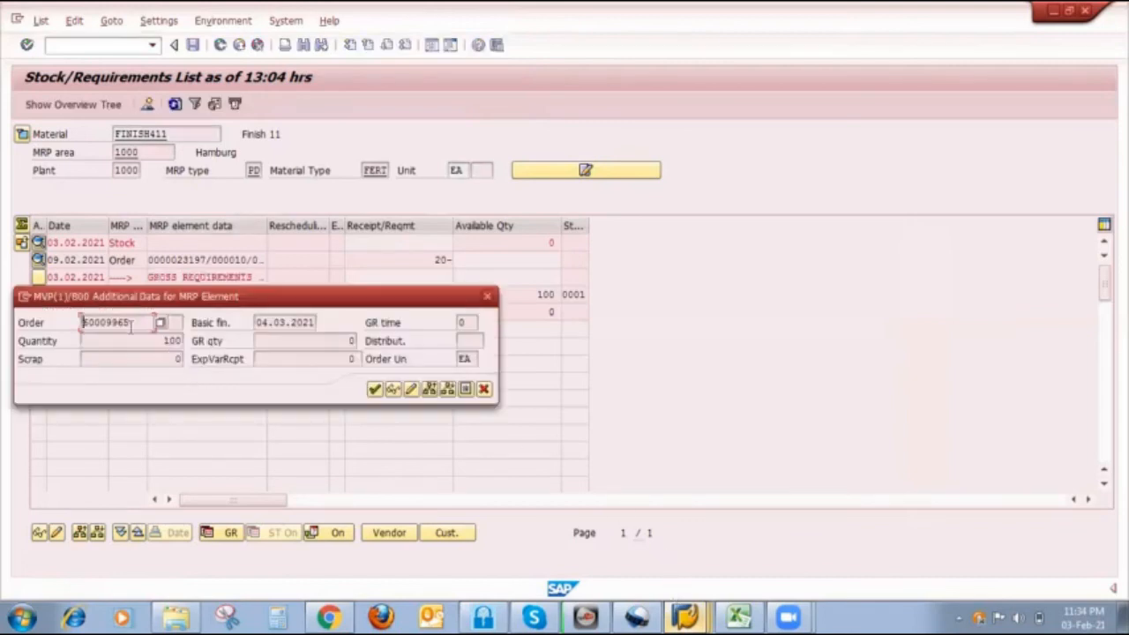
Copy the new production order's number from its additional MRP element data and close the details.
{"action": "left_click_drag", "start_coordinate": [131, 325], "coordinate": [81, 324]}
{"action": "key", "text": "ctrl+c"}
{"action": "left_click", "coordinate": [488, 298]}
Switch to the Planning Result: Material List session and start transaction CO11N to enter a time ticket.
{"action": "left_click", "coordinate": [689, 616]}
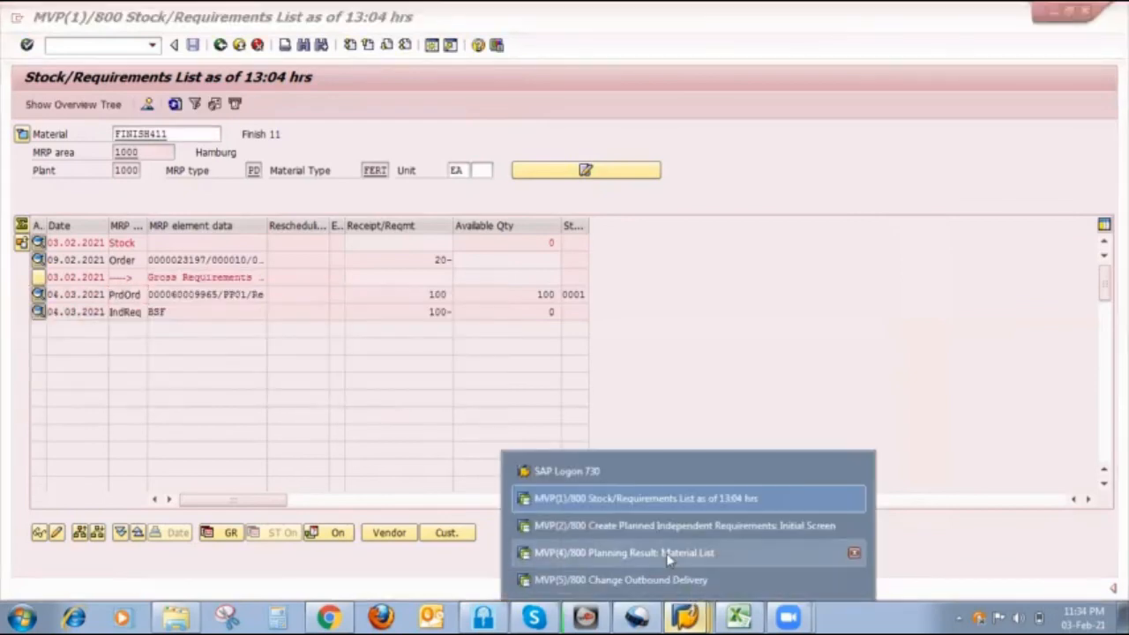
{"action": "left_click", "coordinate": [662, 550]}
{"action": "left_click", "coordinate": [97, 45]}
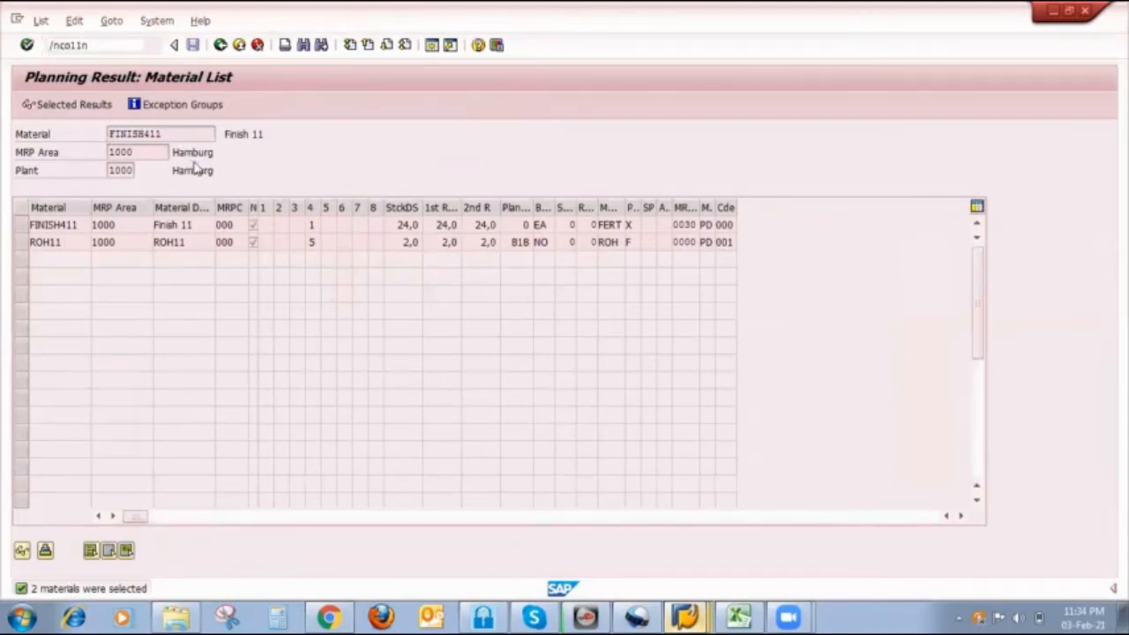
{"action": "key", "text": "Return"}
Load the copied production order with operation 0010 into the time ticket and display its goods movements.
{"action": "left_click", "coordinate": [139, 155]}
{"action": "key", "text": "ctrl+v"}
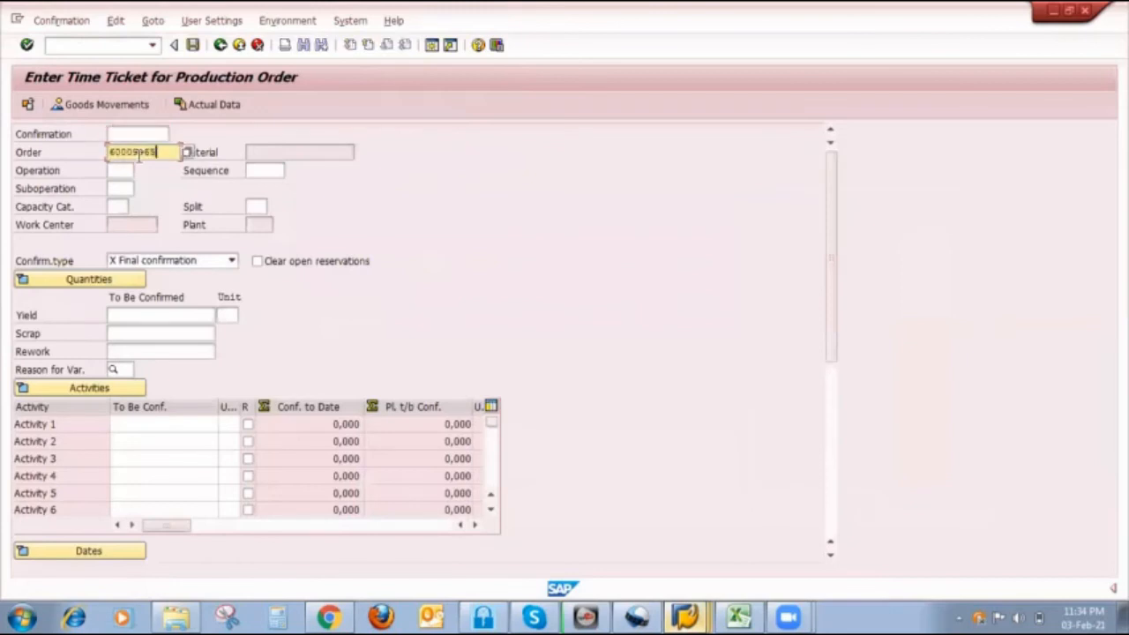
{"action": "left_click", "coordinate": [127, 167]}
{"action": "key", "text": "space"}
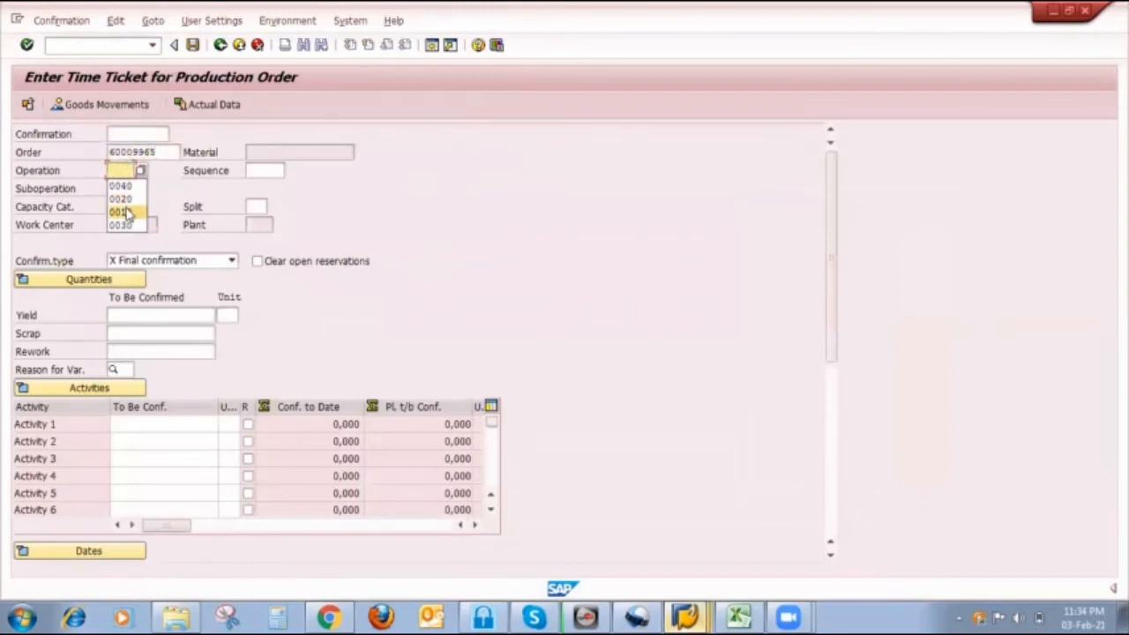
{"action": "key", "text": "Return"}
{"action": "key", "text": "Return"}
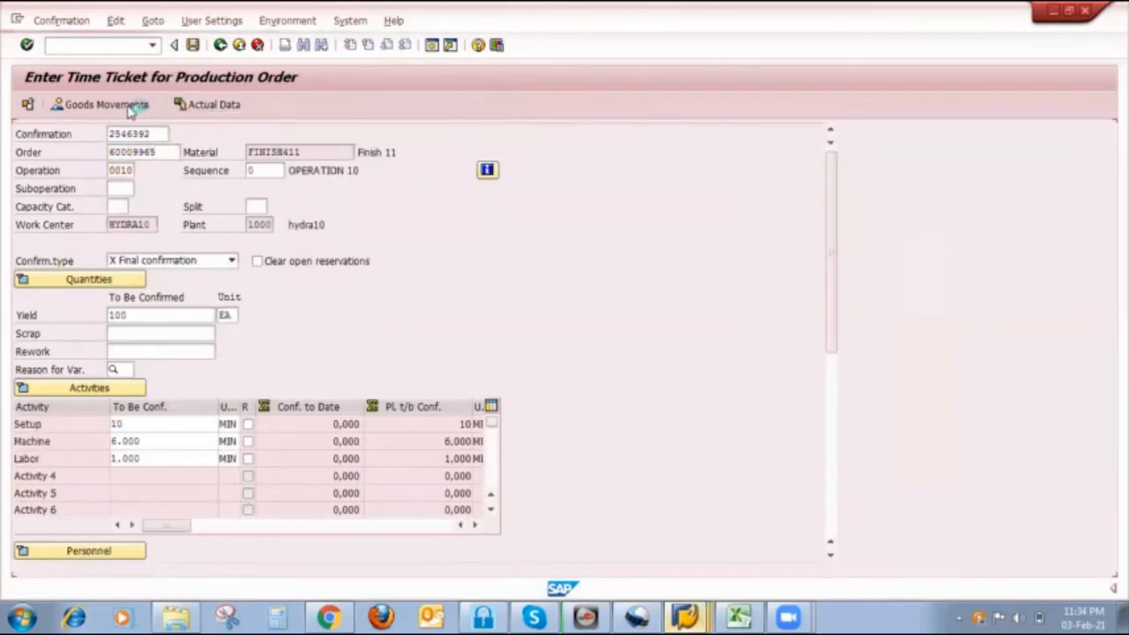
{"action": "left_click", "coordinate": [128, 104]}
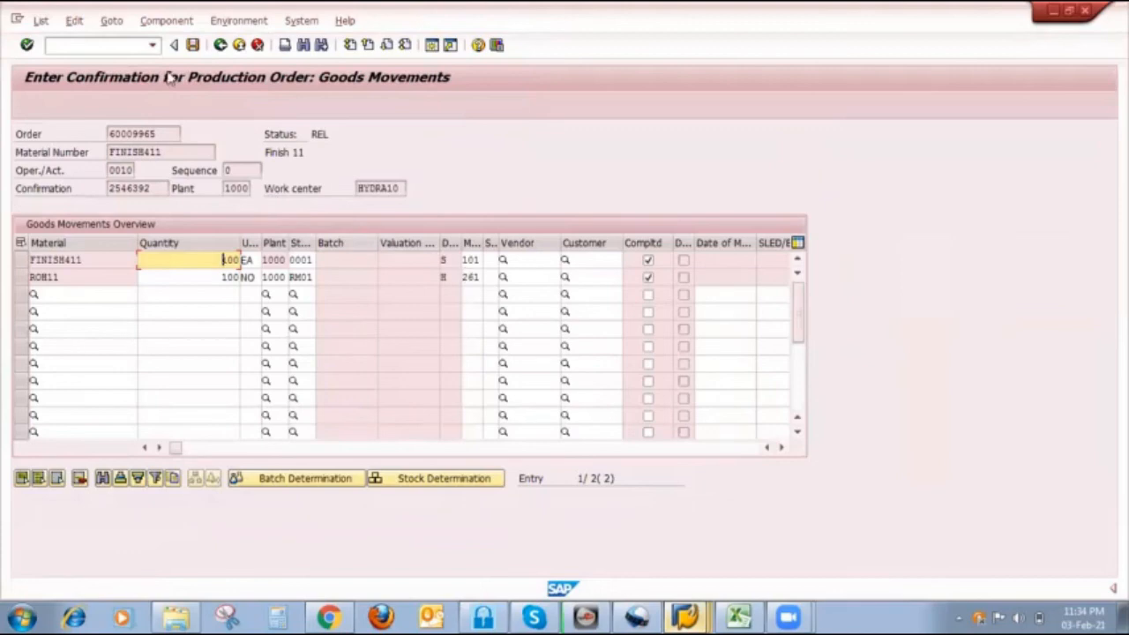
Save the production order confirmation with its goods movements, leave the error log and acknowledge the actual costs message.
{"action": "left_click", "coordinate": [192, 44]}
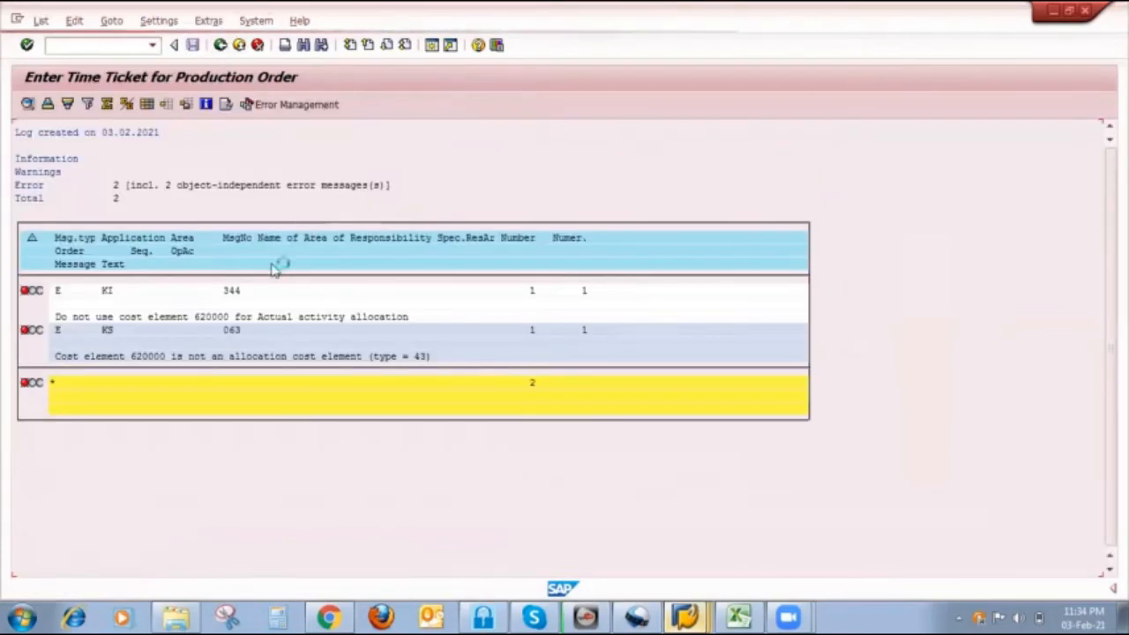
{"action": "left_click", "coordinate": [221, 324]}
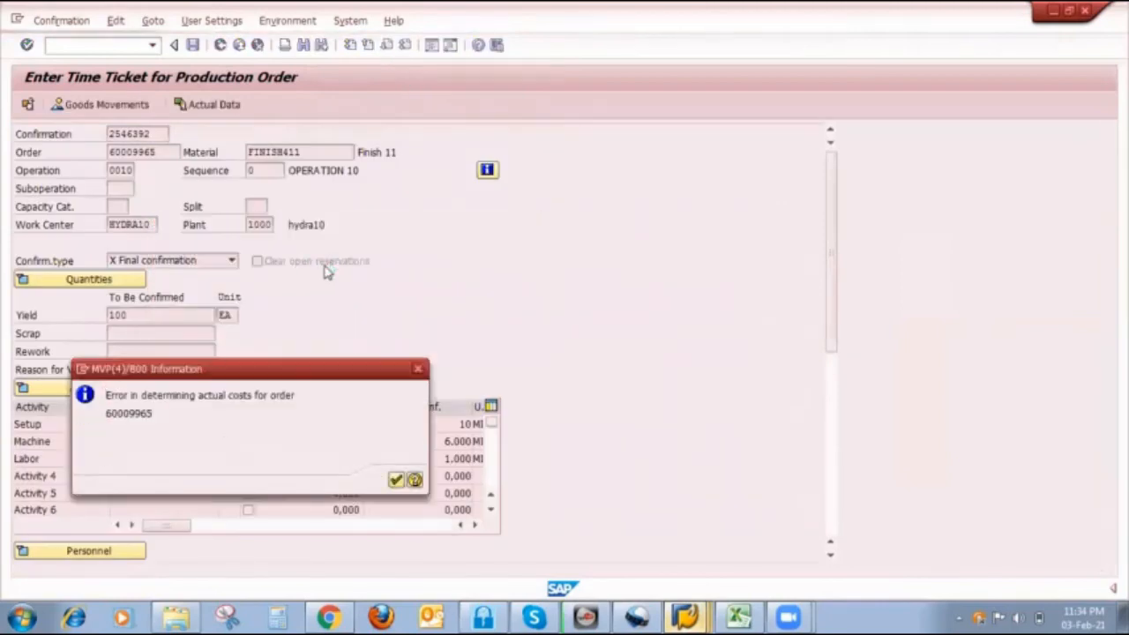
{"action": "key", "text": "Return"}
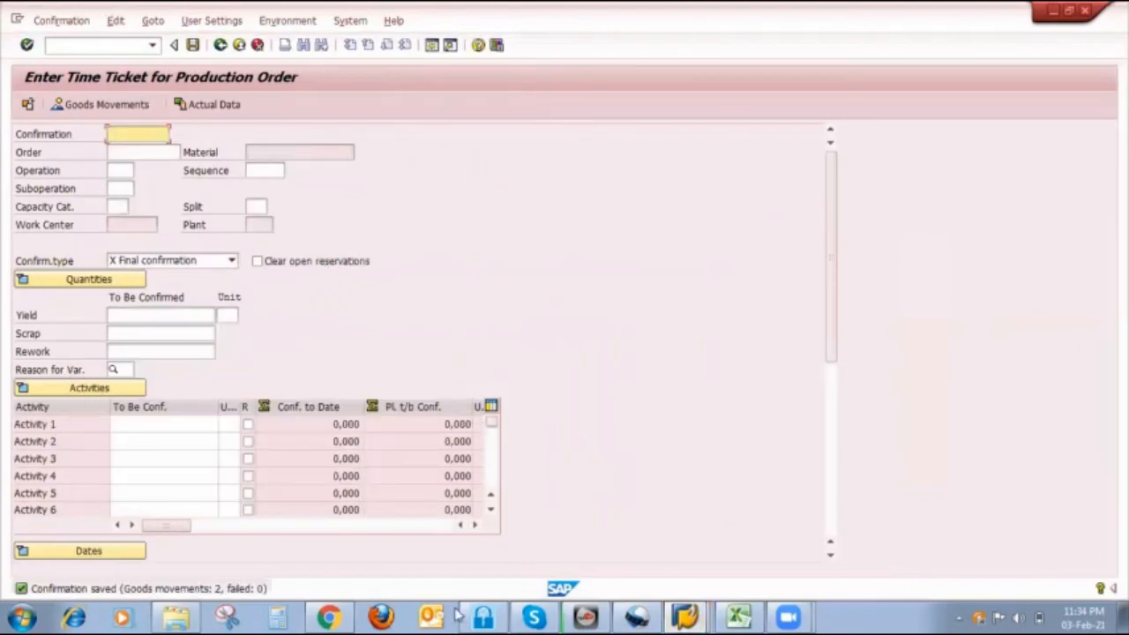
Switch to the Stock/Requirements List session and refresh the list for FINISH411.
{"action": "left_click", "coordinate": [686, 617]}
{"action": "left_click", "coordinate": [673, 499]}
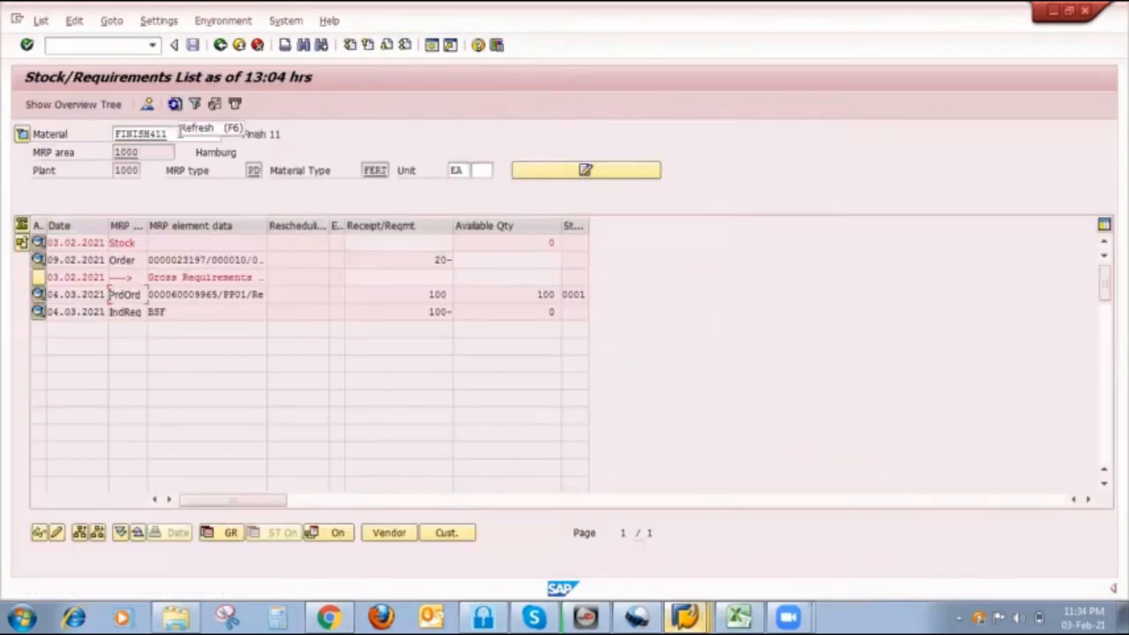
{"action": "left_click", "coordinate": [175, 105]}
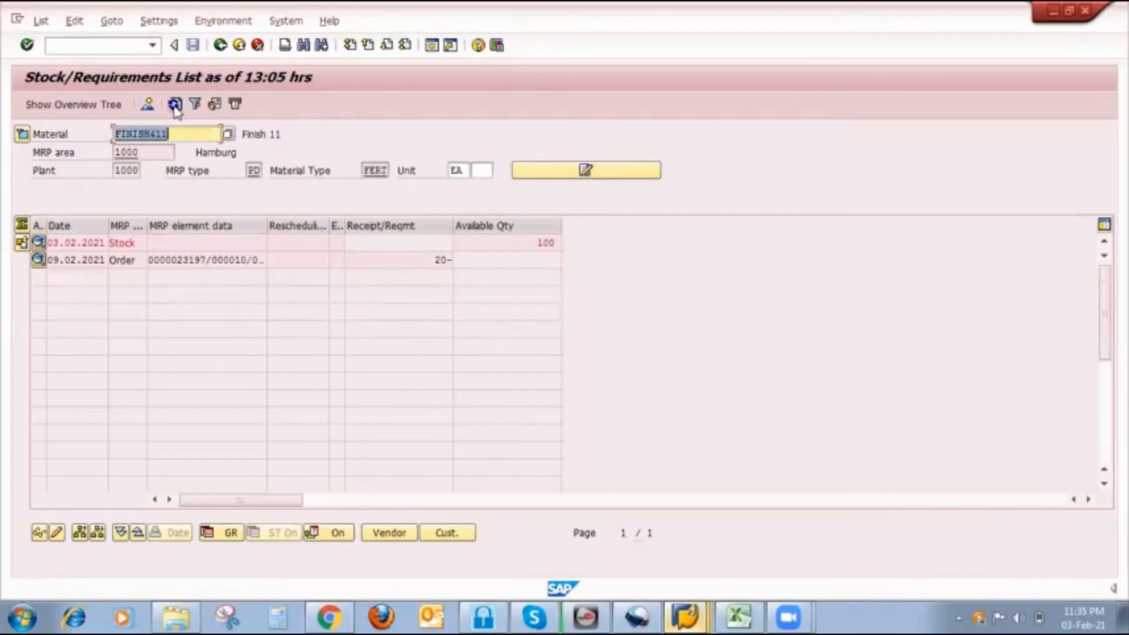
Switch to the Excel Strategy 11 sheet and select the PIR Reduction explanation in cell C7.
{"action": "left_click", "coordinate": [737, 617]}
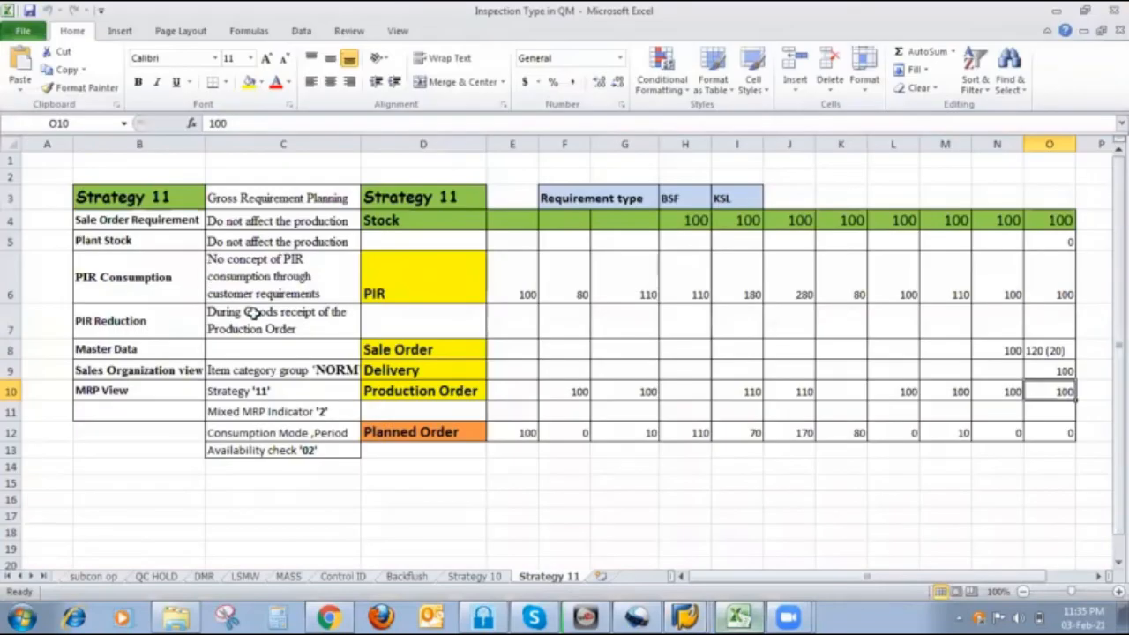
{"action": "left_click", "coordinate": [195, 319]}
{"action": "left_click", "coordinate": [276, 313]}
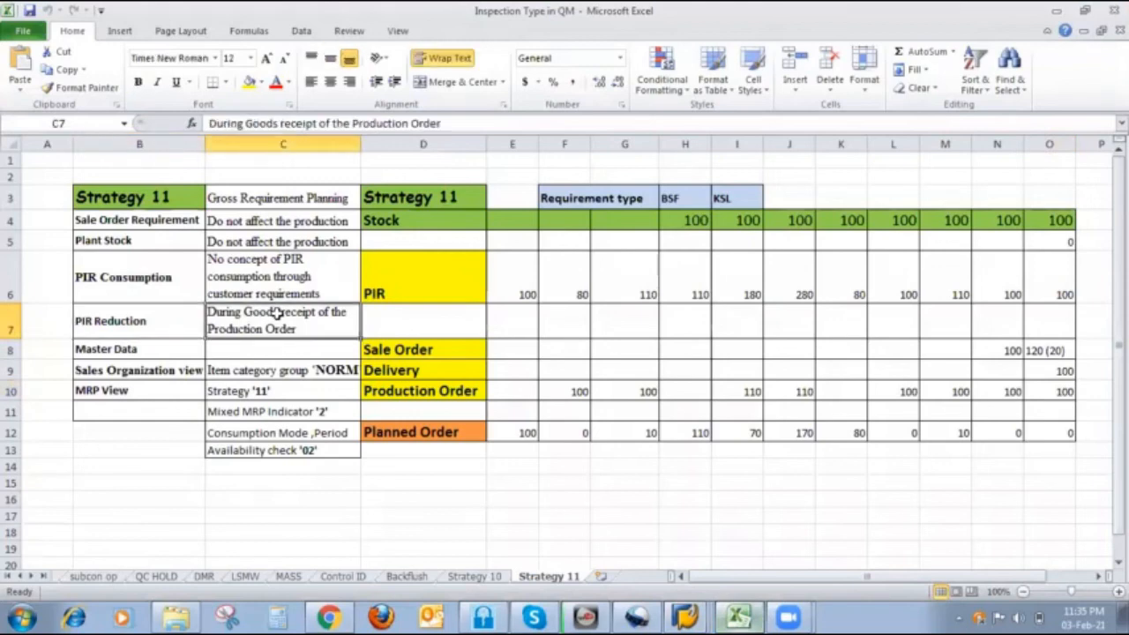